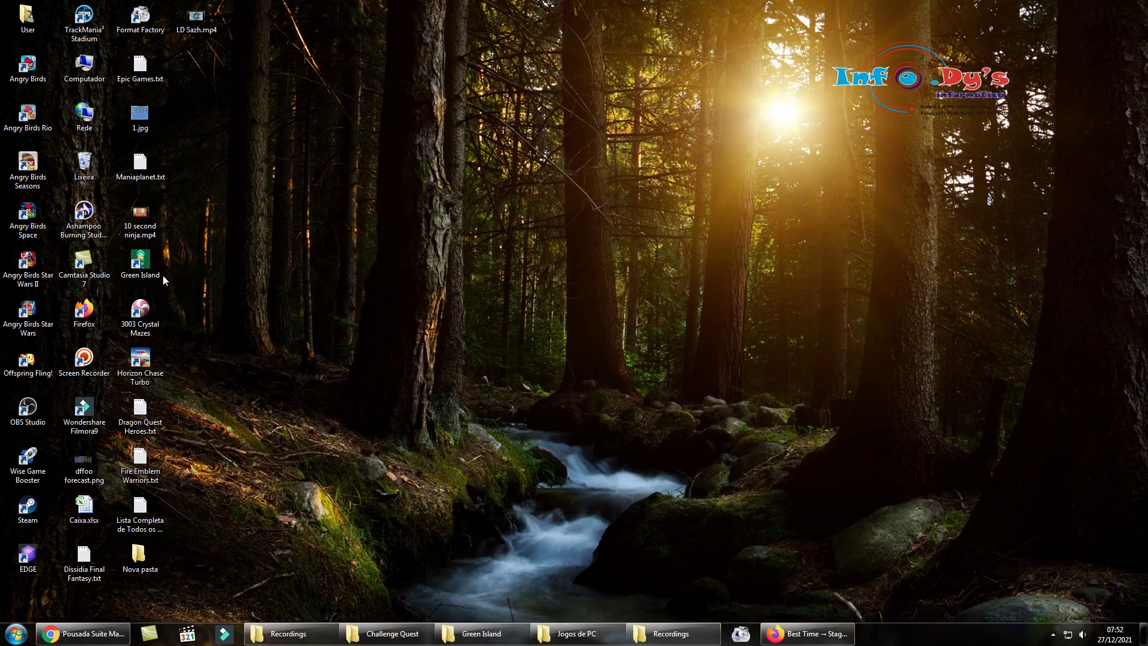
Centre the Green Island window and start Stage 48 on Hard from the title screen
{"action": "left_click_drag", "start_coordinate": [344, 99], "coordinate": [649, 190]}
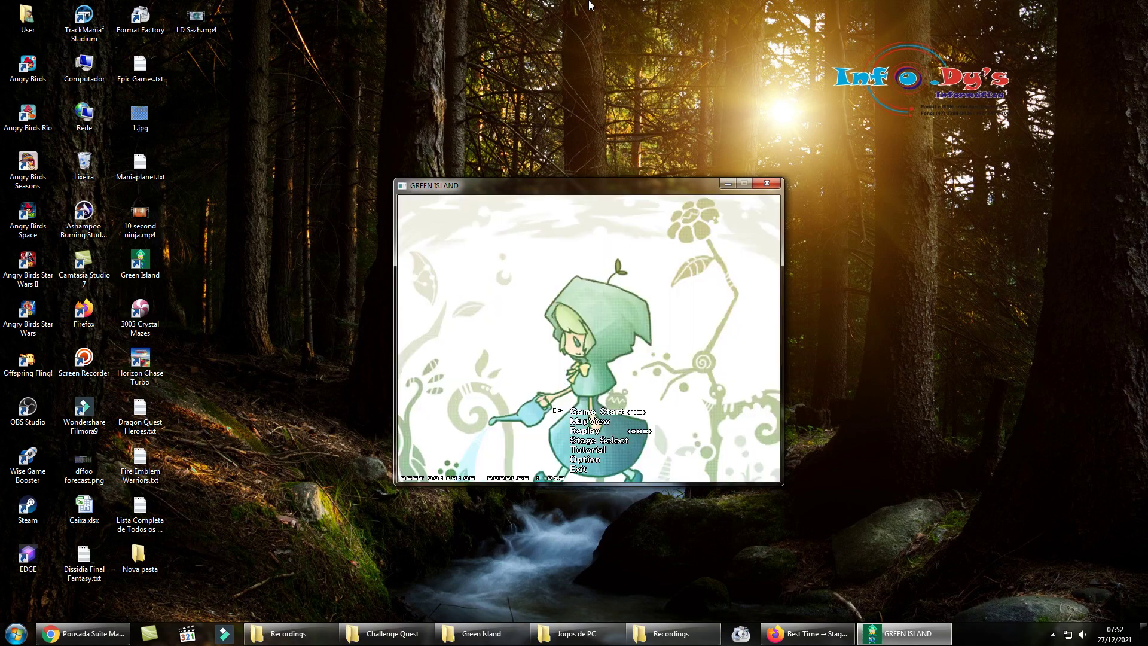
{"action": "key", "text": "Return"}
{"action": "key", "text": "Return"}
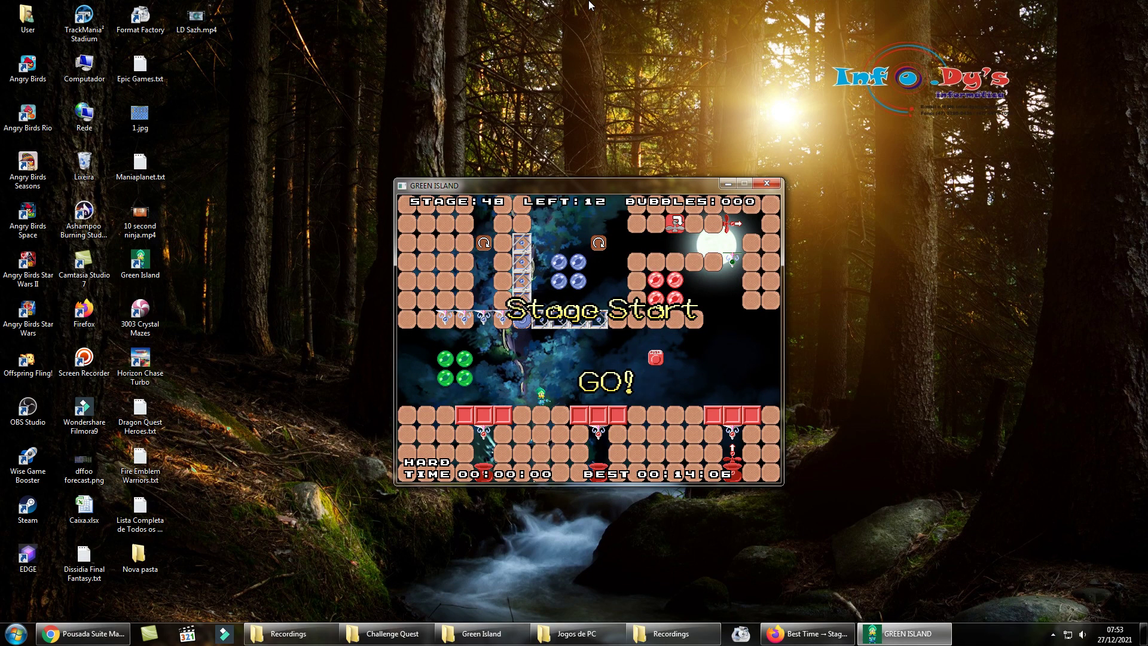
Move off the start spot and fire a row of bubbles while heading right
{"action": "key", "text": "Left"}
{"action": "key", "text": "Right"}
{"action": "key", "text": "z"}
{"action": "key", "text": "z"}
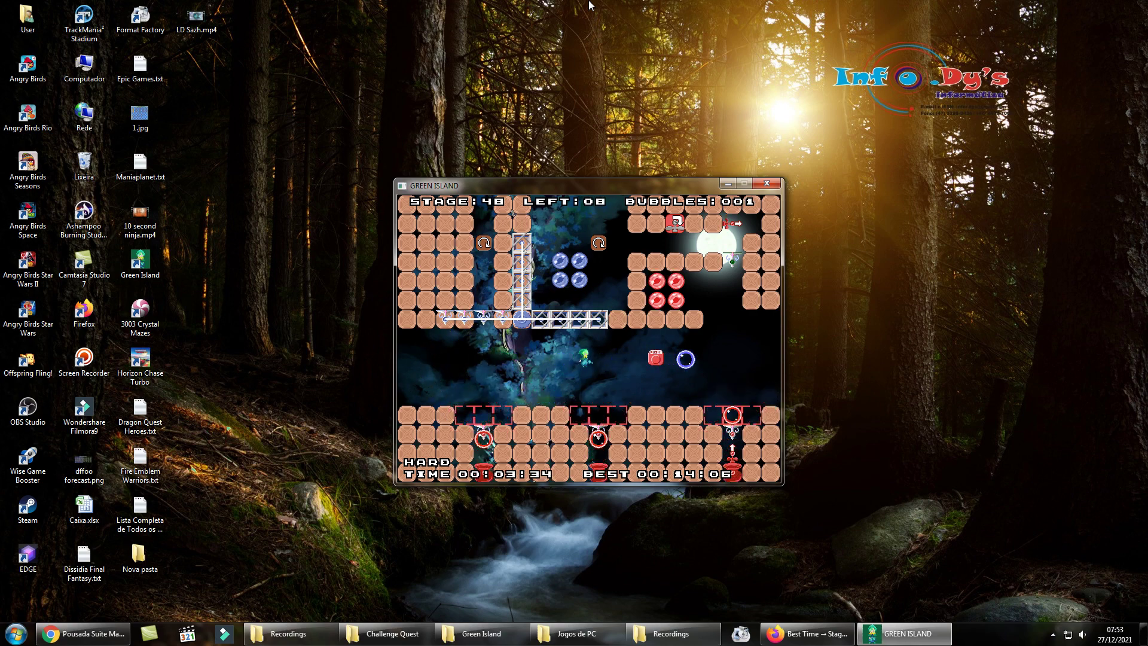
{"action": "key", "text": "z"}
{"action": "key", "text": "Right"}
{"action": "key", "text": "z"}
{"action": "key", "text": "z"}
{"action": "key", "text": "z"}
{"action": "key", "text": "z"}
{"action": "key", "text": "z"}
{"action": "key", "text": "z"}
{"action": "key", "text": "Right"}
{"action": "key", "text": "z"}
{"action": "key", "text": "z"}
{"action": "key", "text": "z"}
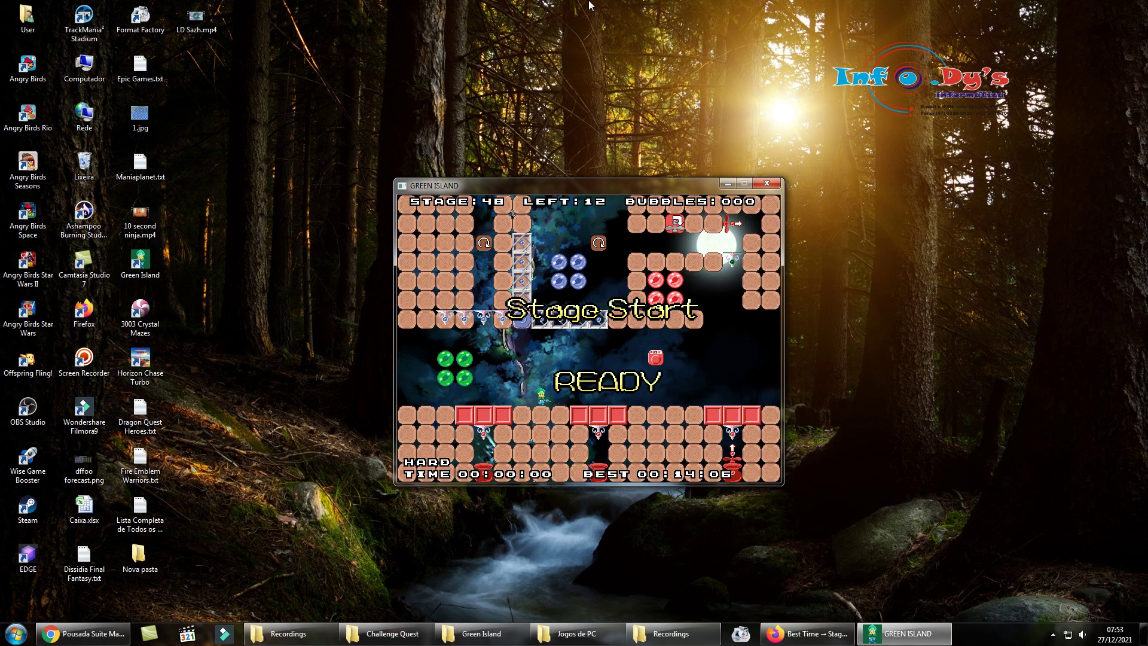
Pop the green bubbles, rotate the girder, then restart the stage from the pause menu
{"action": "key", "text": "Left"}
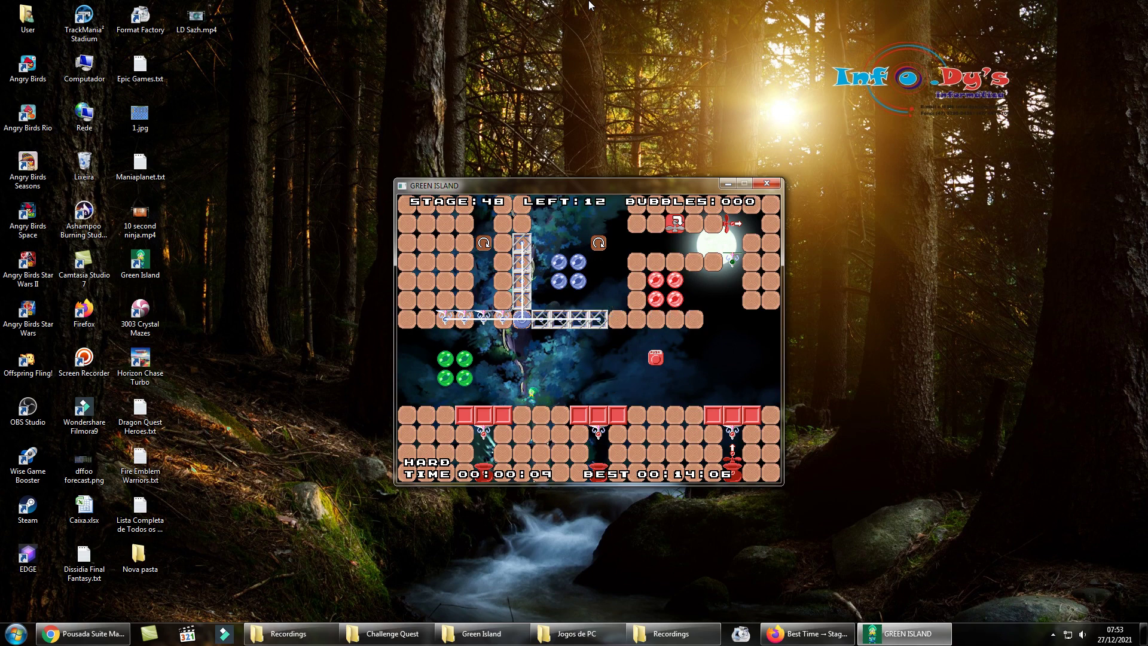
{"action": "key", "text": "Left"}
{"action": "key", "text": "Right"}
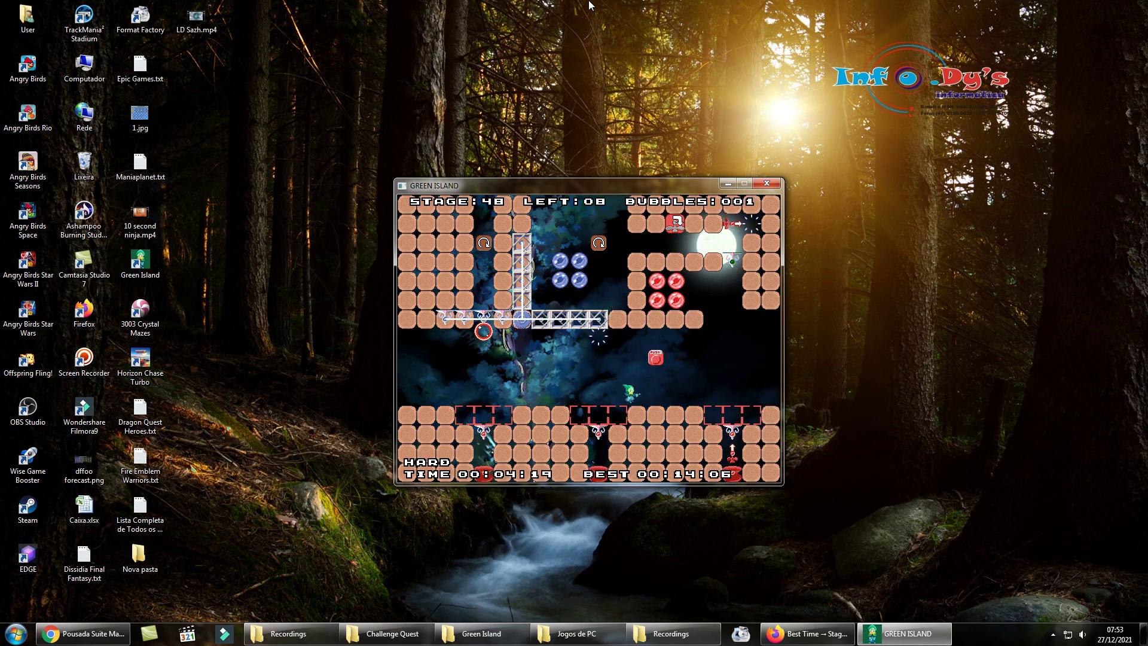
{"action": "key", "text": "Right"}
{"action": "key", "text": "Right"}
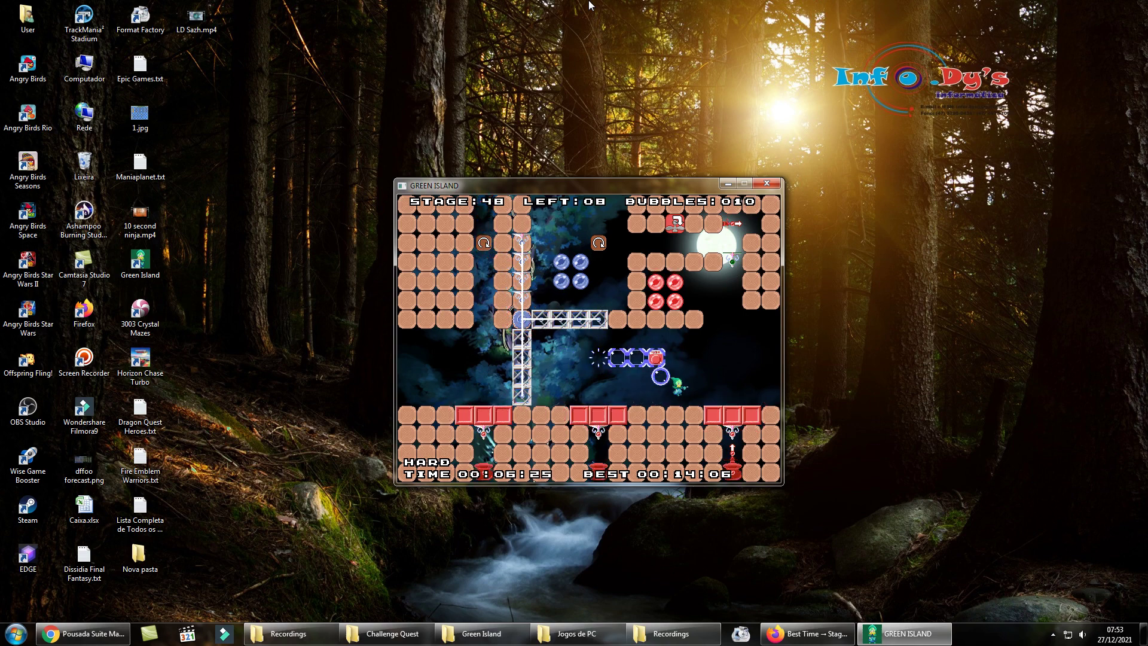
{"action": "key", "text": "Right"}
{"action": "key", "text": "Escape"}
{"action": "key", "text": "Down"}
{"action": "key", "text": "Return"}
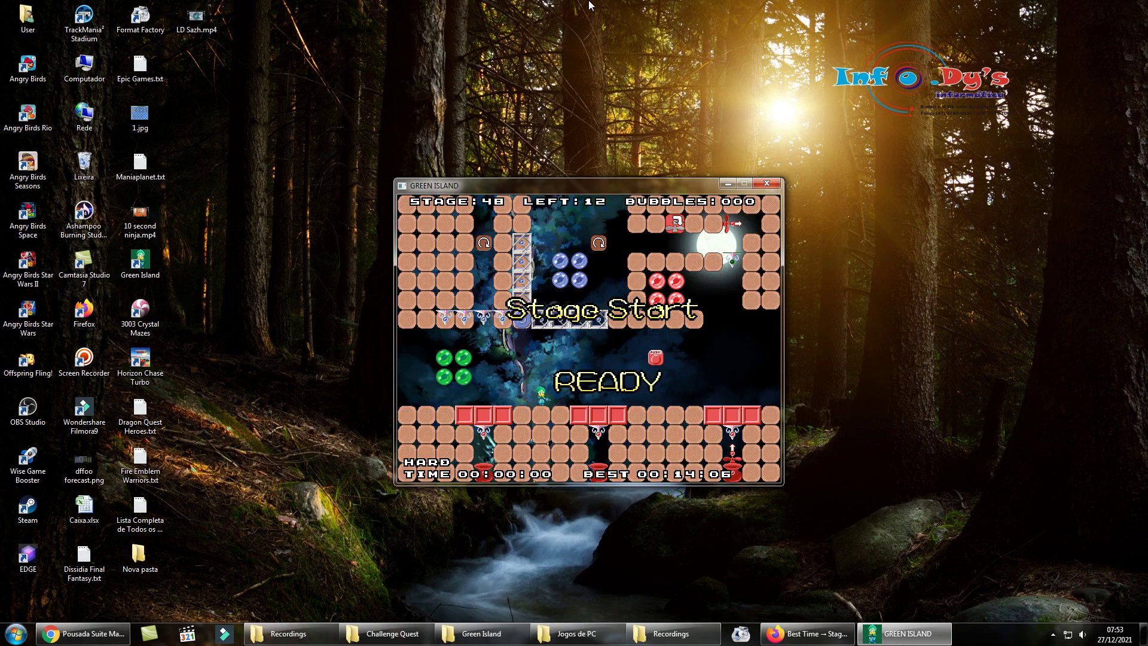
Pop the green bubbles, cross the level firing bubbles, and pause to abandon the run
{"action": "key", "text": "Left"}
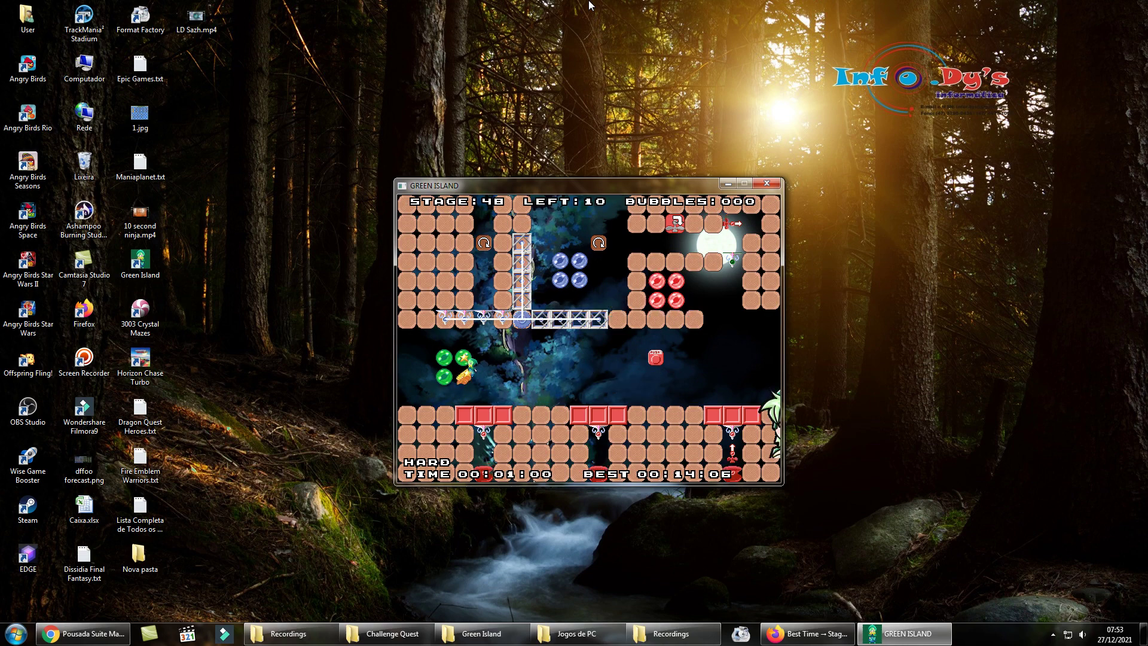
{"action": "key", "text": "Right"}
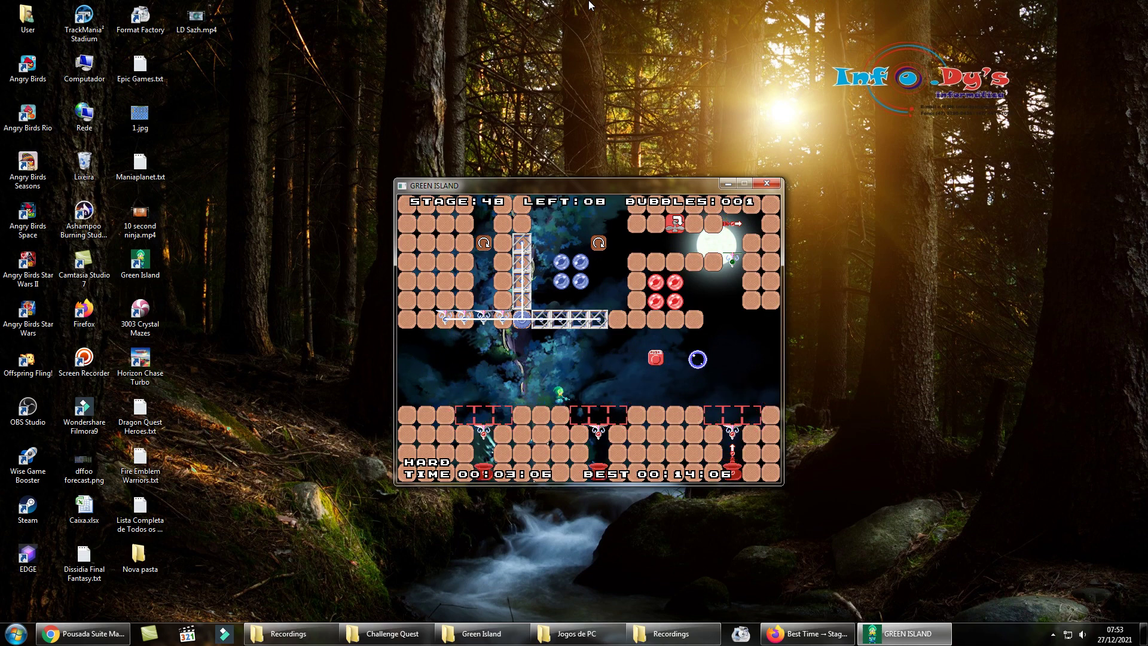
{"action": "key", "text": "Left"}
{"action": "key", "text": "Right"}
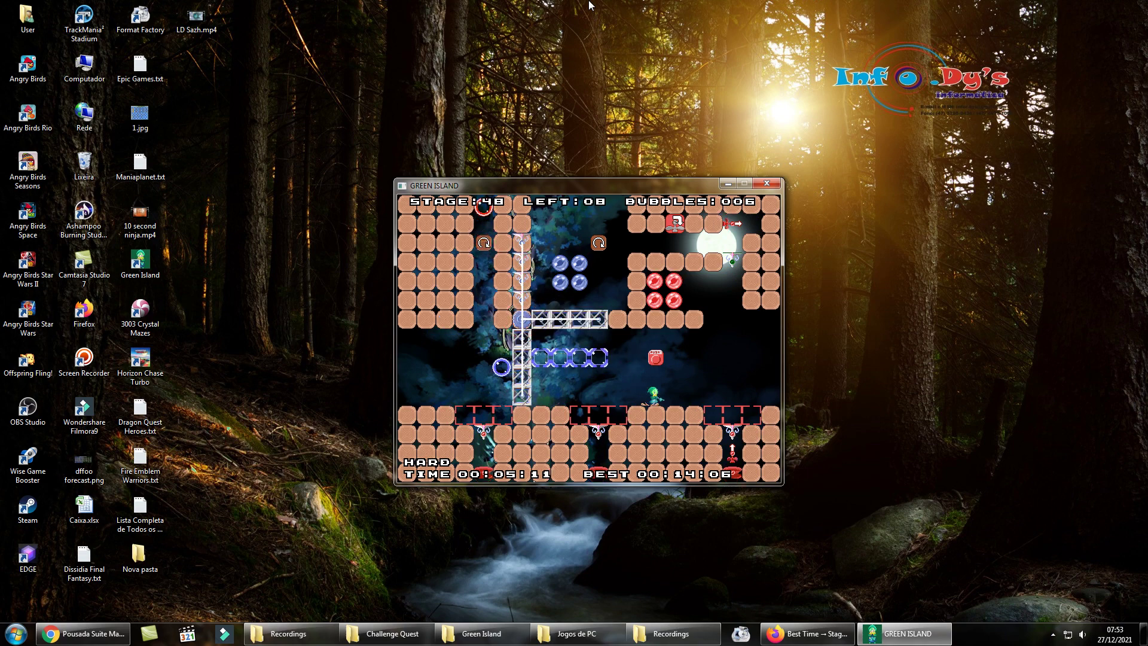
{"action": "key", "text": "Escape"}
Restart Stage 48, then restart the brief next run immediately
{"action": "key", "text": "Down"}
{"action": "key", "text": "Return"}
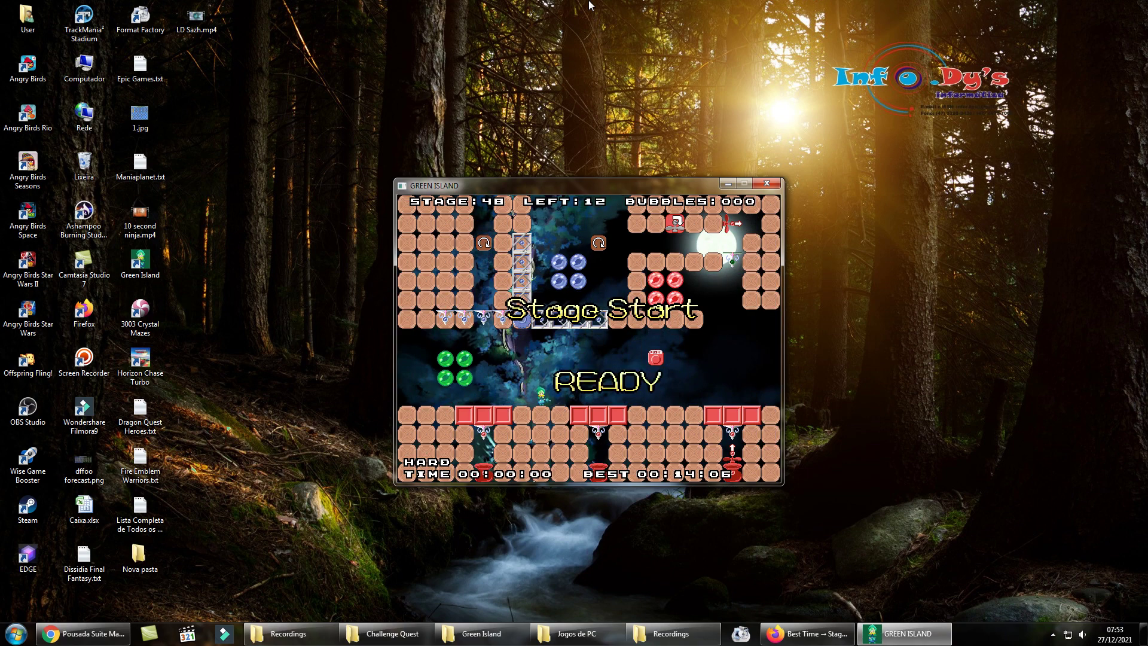
{"action": "key", "text": "Left"}
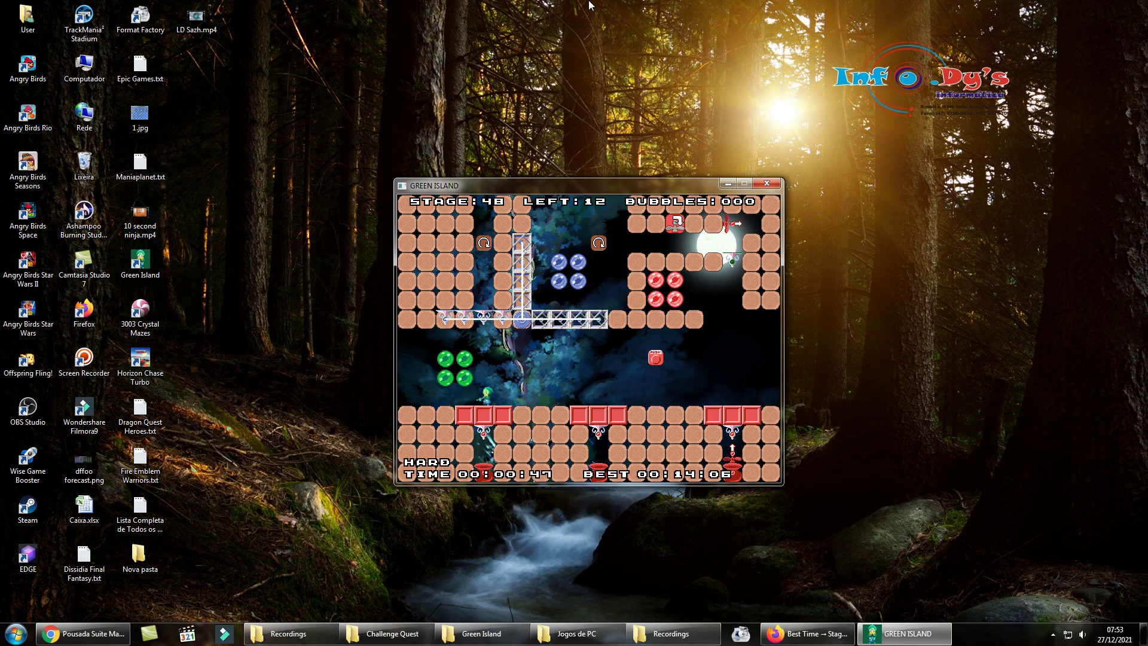
{"action": "key", "text": "Escape"}
{"action": "key", "text": "Return"}
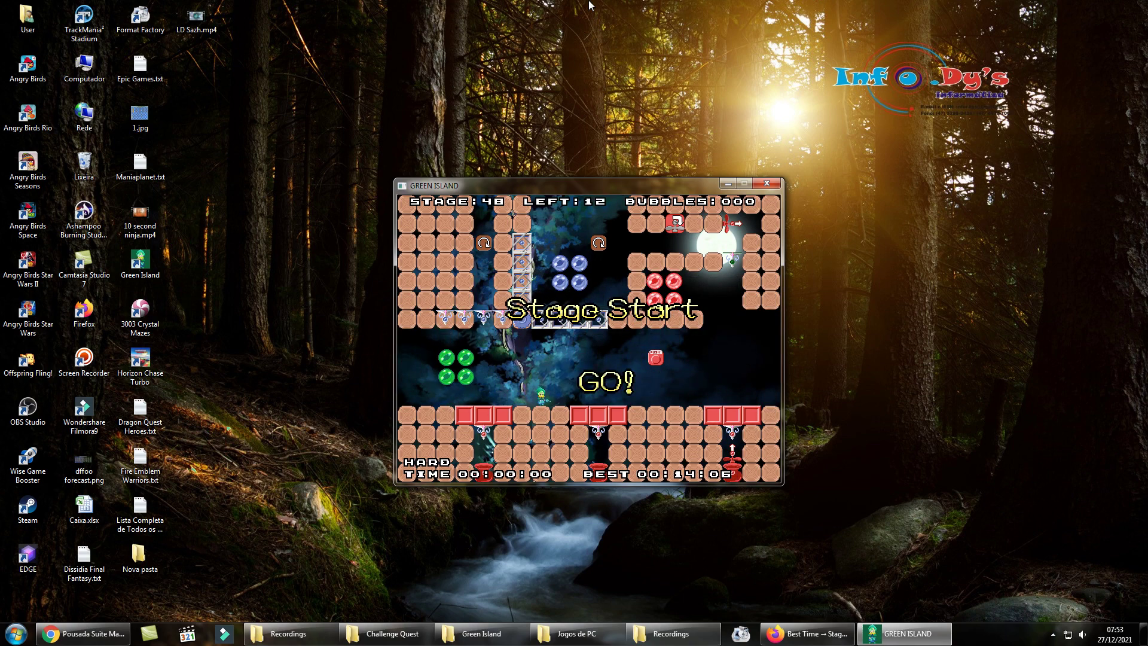
Form a bubble row, rotate the girder, push it onto the switch, then restart
{"action": "key", "text": "Left"}
{"action": "key", "text": "Left"}
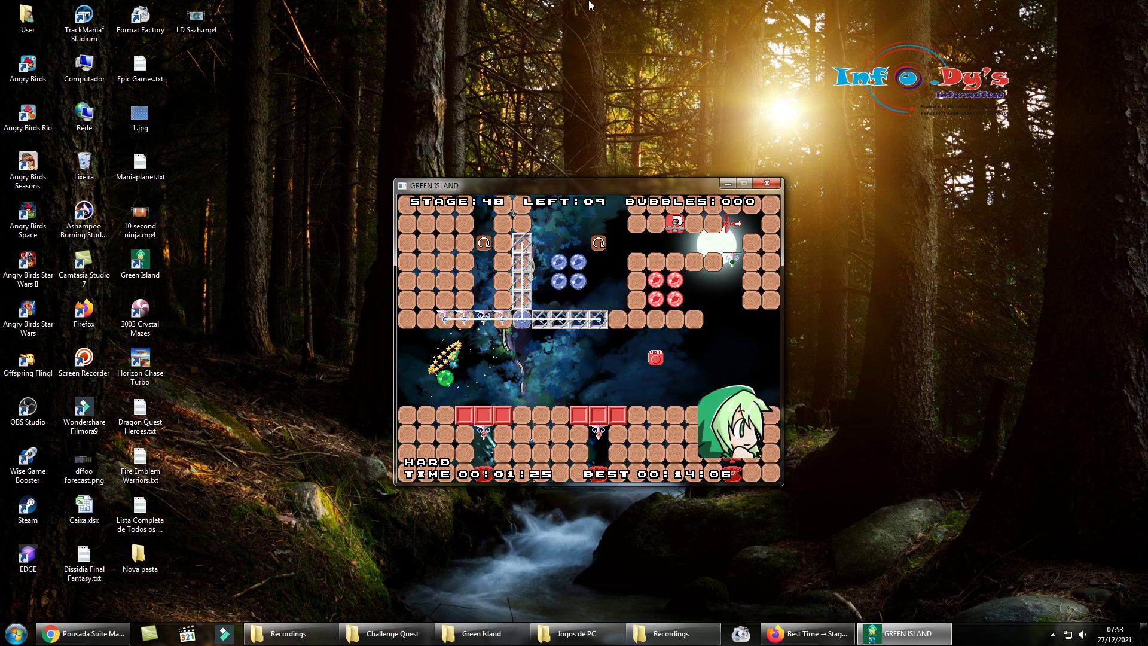
{"action": "key", "text": "Right"}
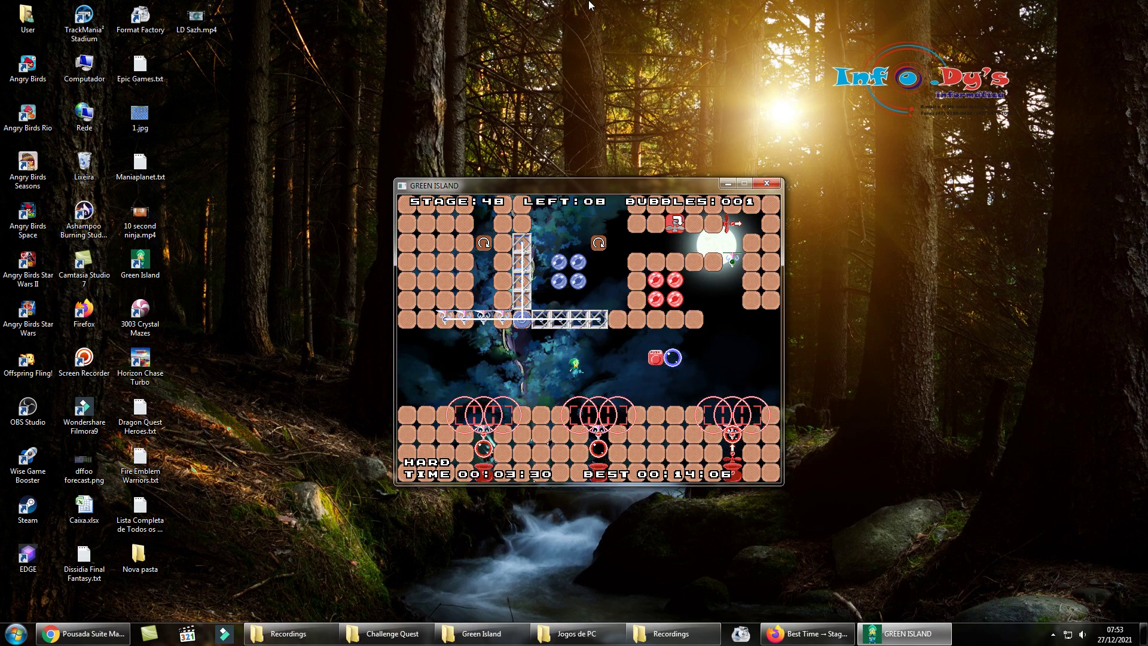
{"action": "key", "text": "Left"}
{"action": "key", "text": "z"}
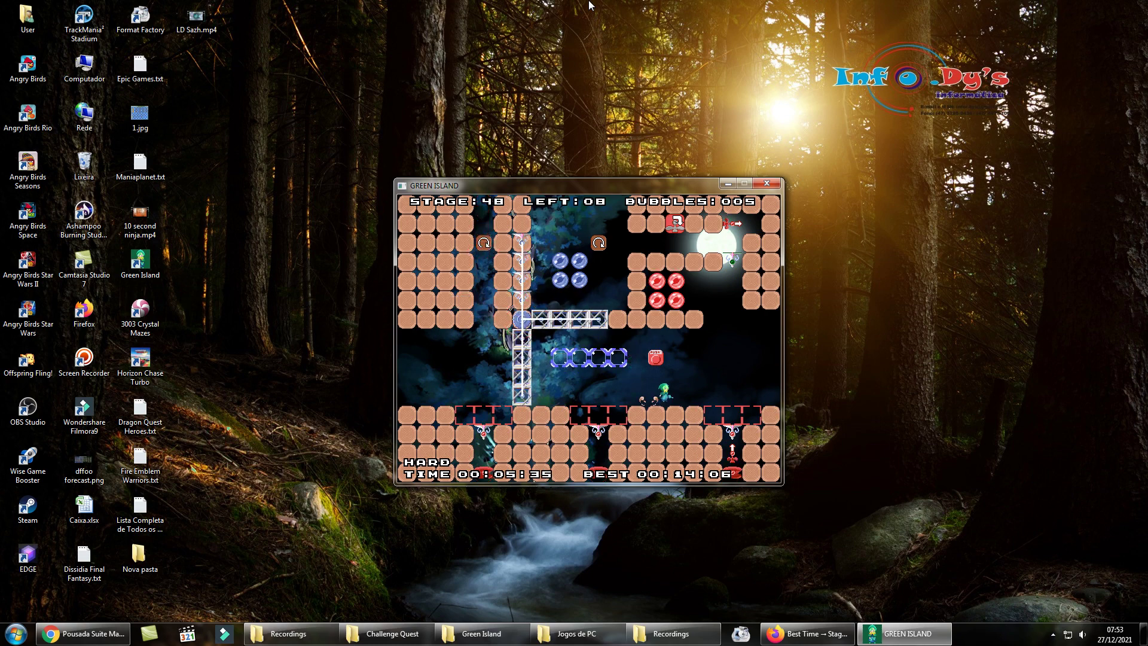
{"action": "key", "text": "Right"}
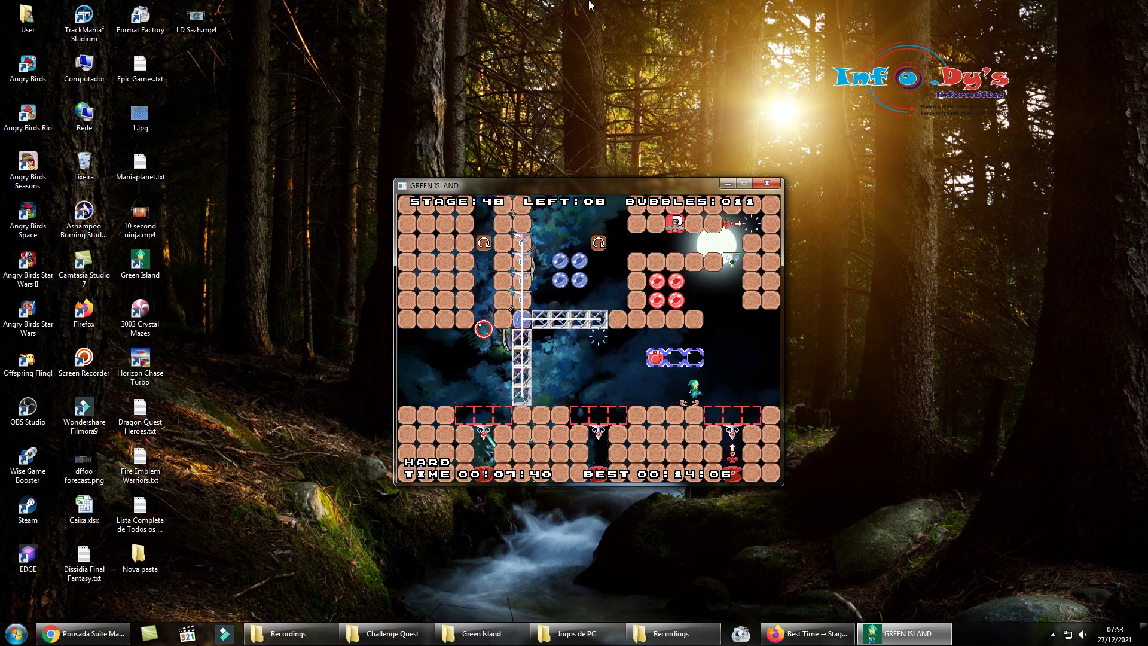
{"action": "key", "text": "Escape"}
{"action": "key", "text": "Down"}
{"action": "key", "text": "z"}
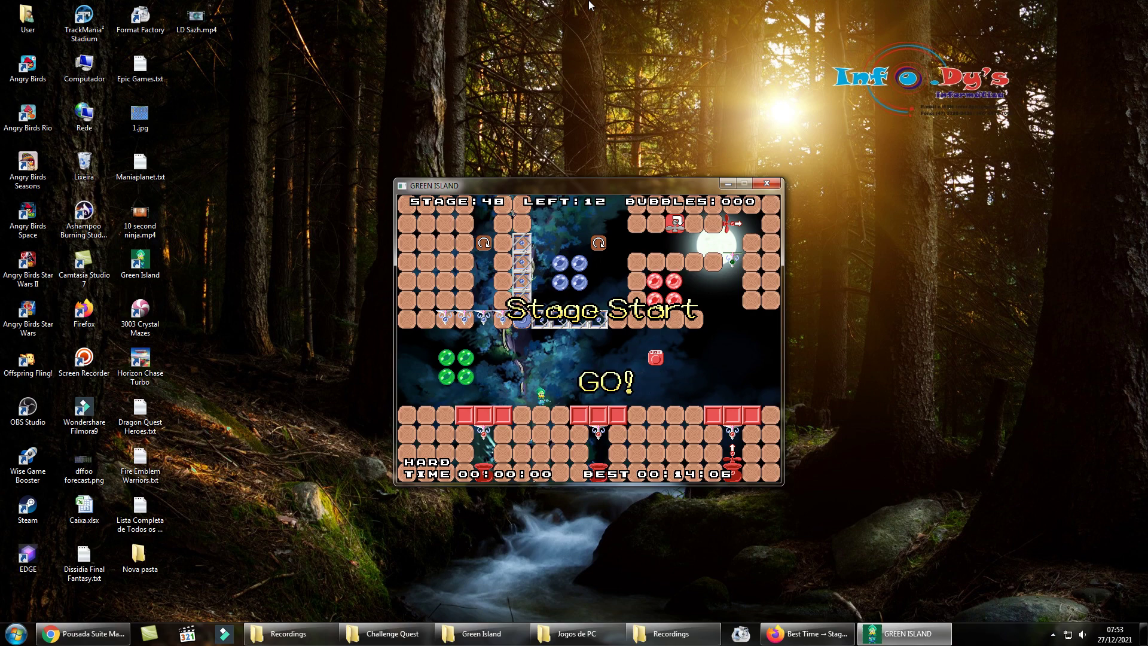
Head toward the lower floor, break the bubble chain, and pause to restart
{"action": "key", "text": "Left"}
{"action": "key", "text": "Left"}
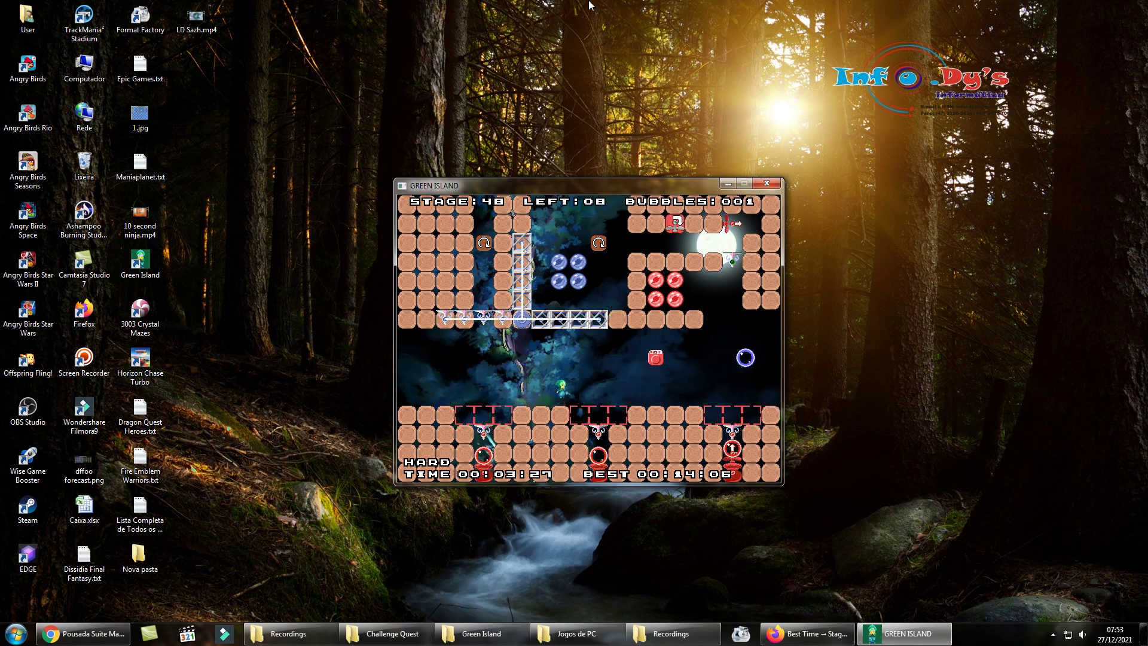
{"action": "key", "text": "Right"}
{"action": "key", "text": "Right"}
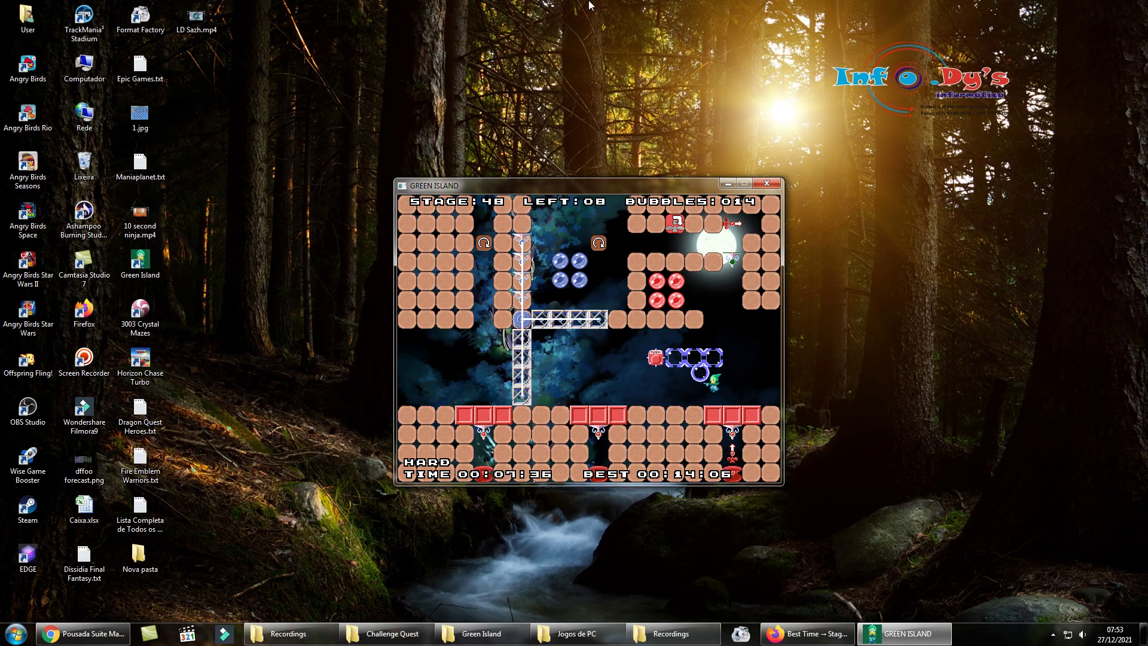
{"action": "key", "text": "Left"}
{"action": "key", "text": "Escape"}
{"action": "key", "text": "Down"}
Restart, pop the green bubbles, and slide a bubble row onto the switch
{"action": "key", "text": "Return"}
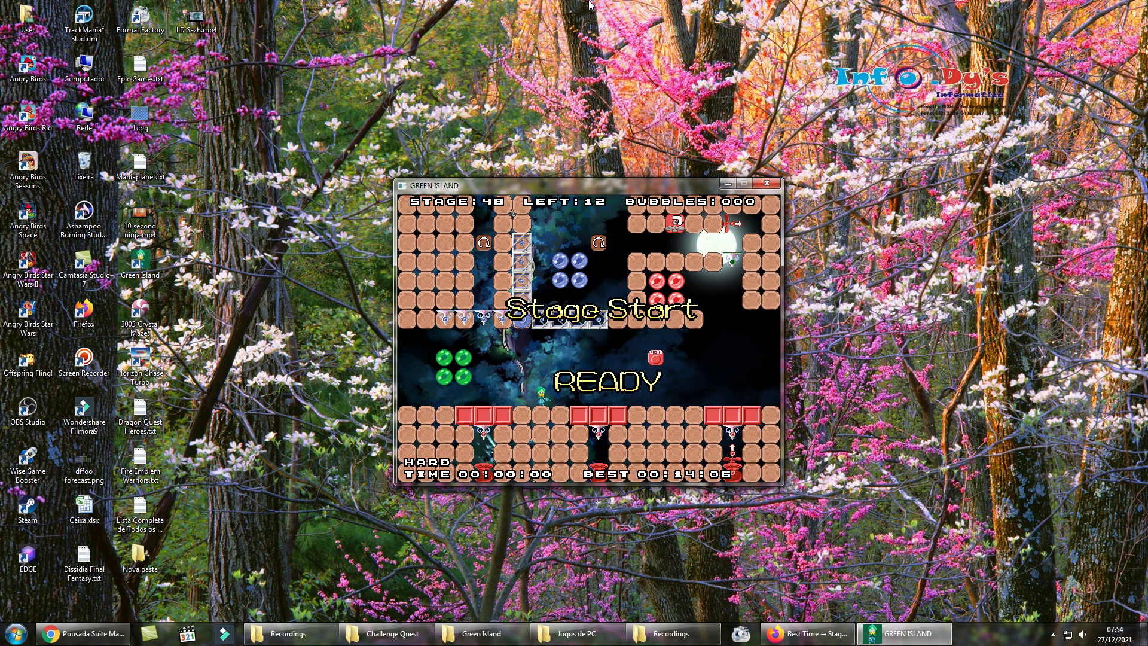
{"action": "key", "text": "Left"}
{"action": "key", "text": "Up"}
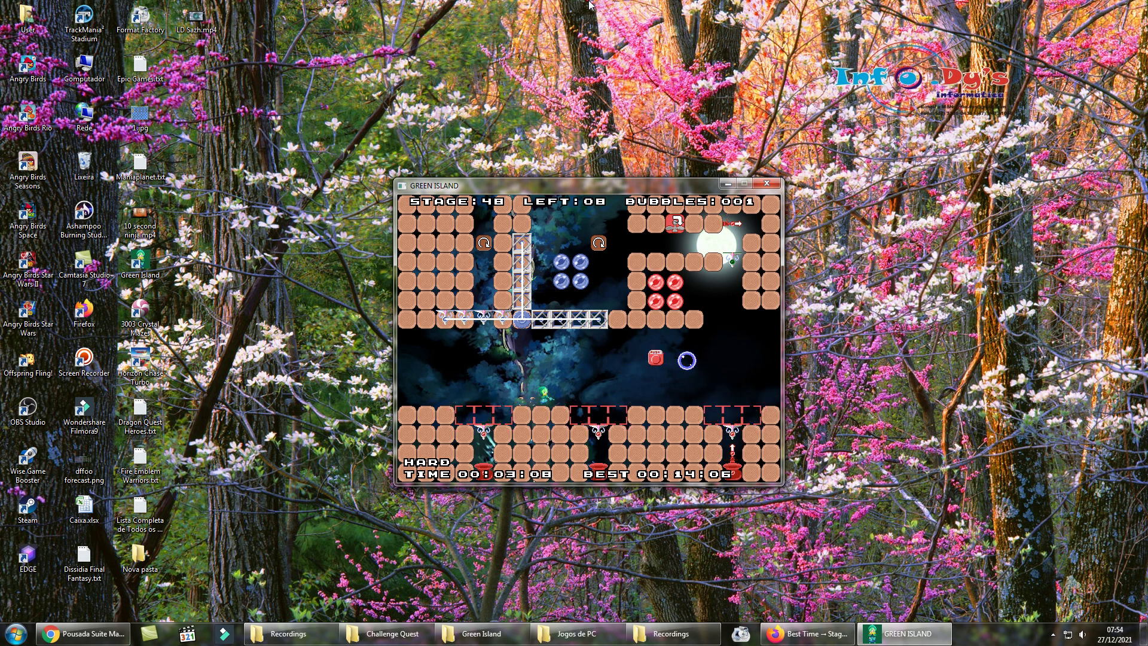
{"action": "key", "text": "Right"}
{"action": "key", "text": "Down"}
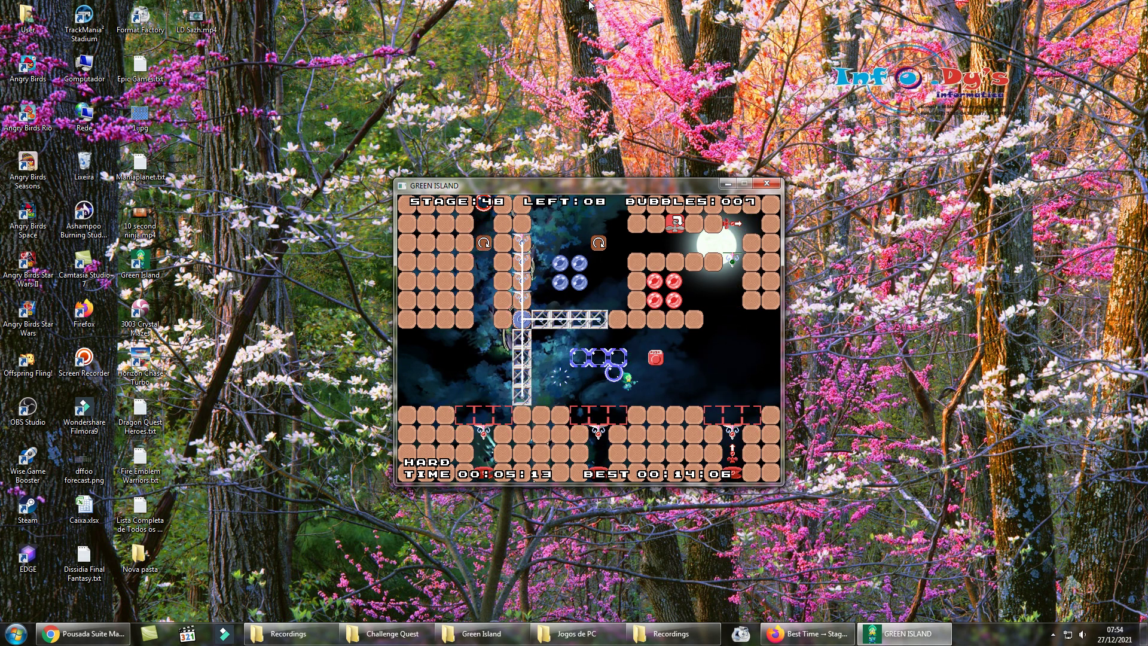
{"action": "key", "text": "Right"}
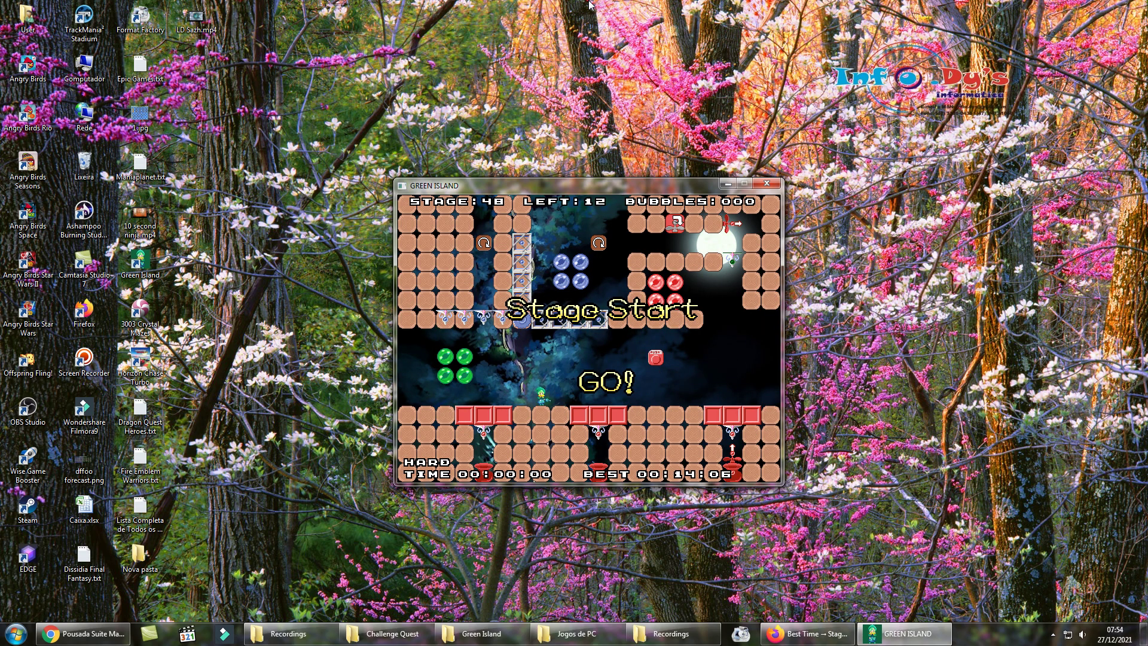
Pop the green balls and extend a bubble chain over the switch
{"action": "key", "text": "Left"}
{"action": "key", "text": "z"}
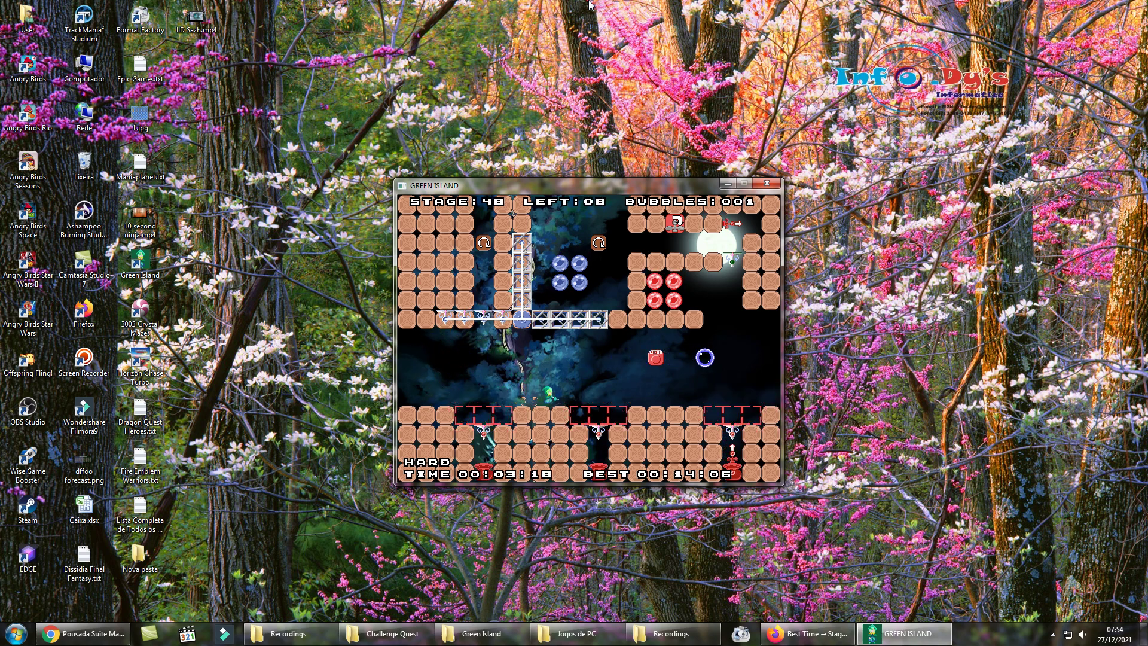
{"action": "key", "text": "Left"}
{"action": "key", "text": "z"}
{"action": "key", "text": "z"}
{"action": "key", "text": "z"}
{"action": "key", "text": "z"}
{"action": "key", "text": "Right"}
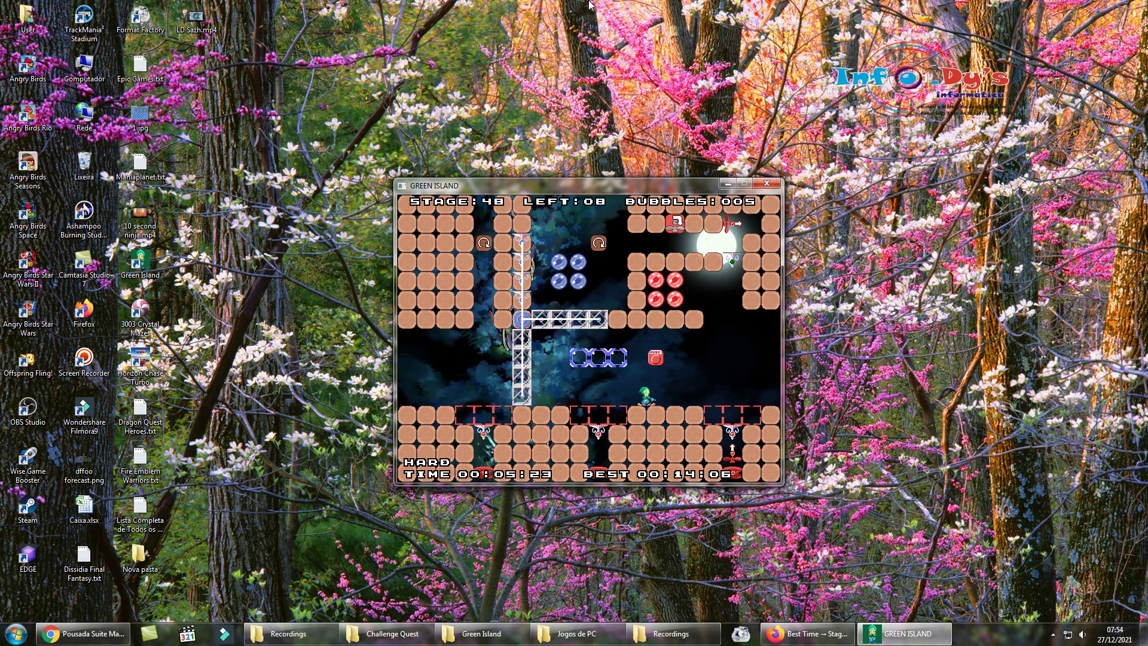
{"action": "key", "text": "z"}
{"action": "key", "text": "z"}
{"action": "key", "text": "z"}
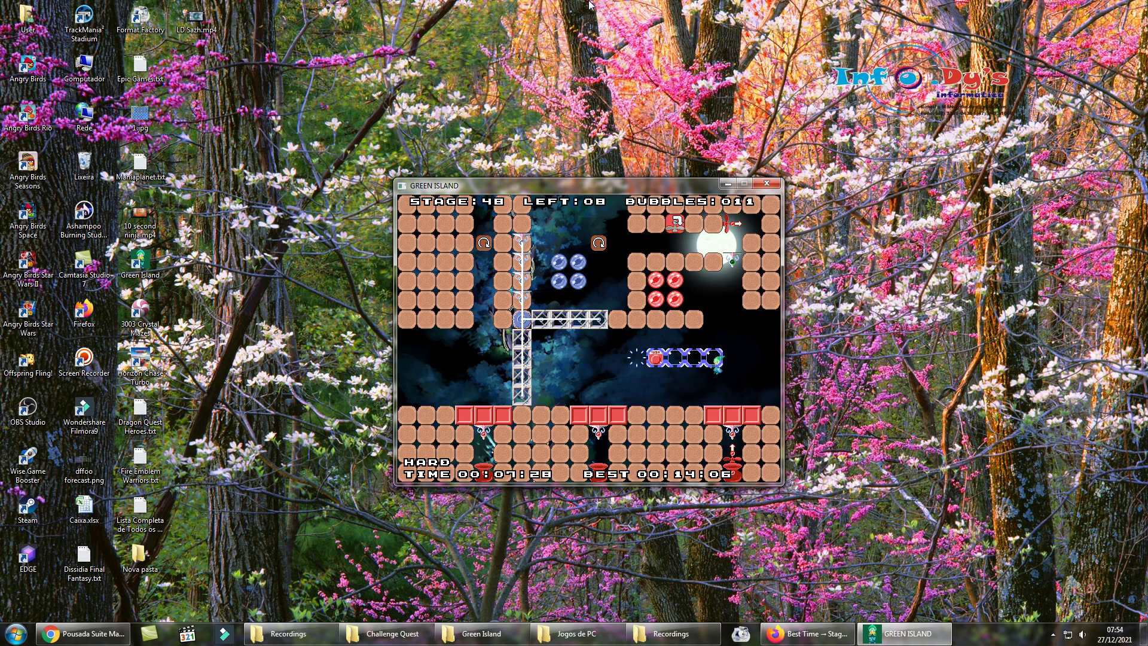
{"action": "key", "text": "z"}
{"action": "key", "text": "z"}
{"action": "key", "text": "z"}
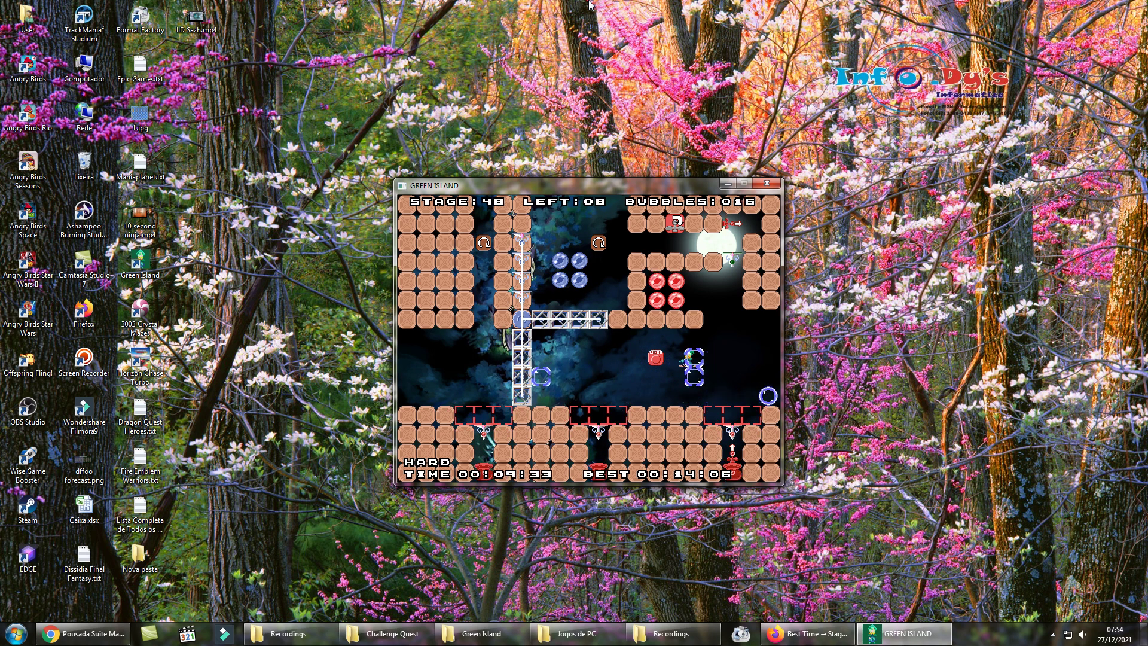
Restart, roll a blue bubble onto PUSH, rotate the girder, and slide the chain right
{"action": "key", "text": "Escape"}
{"action": "key", "text": "Down"}
{"action": "key", "text": "z"}
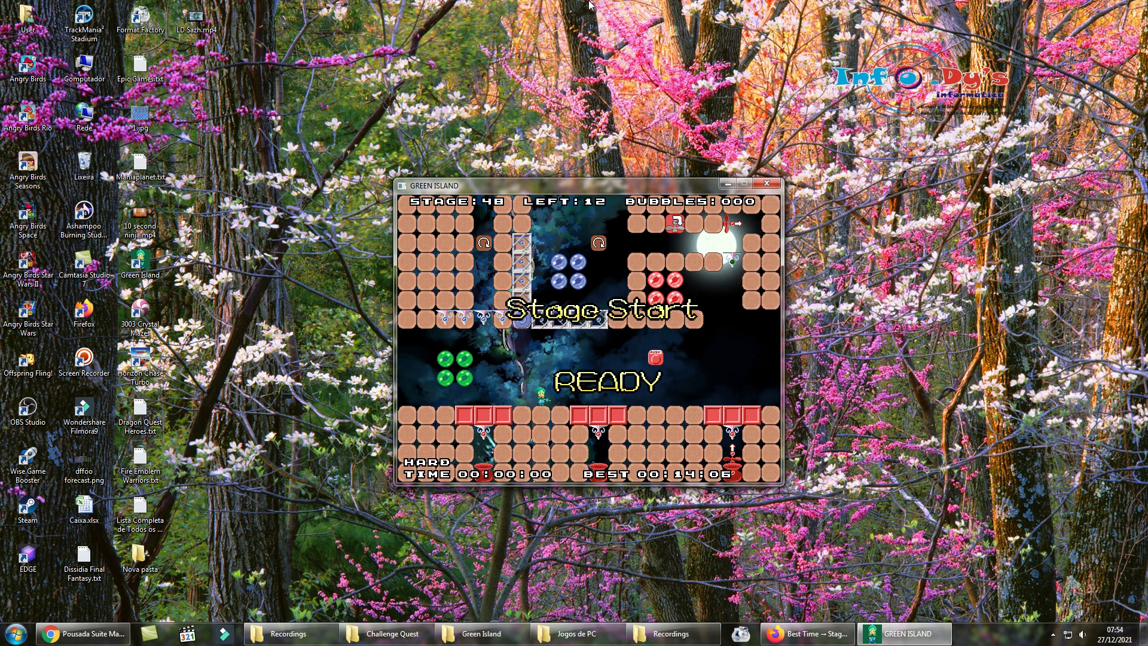
{"action": "key", "text": "Left"}
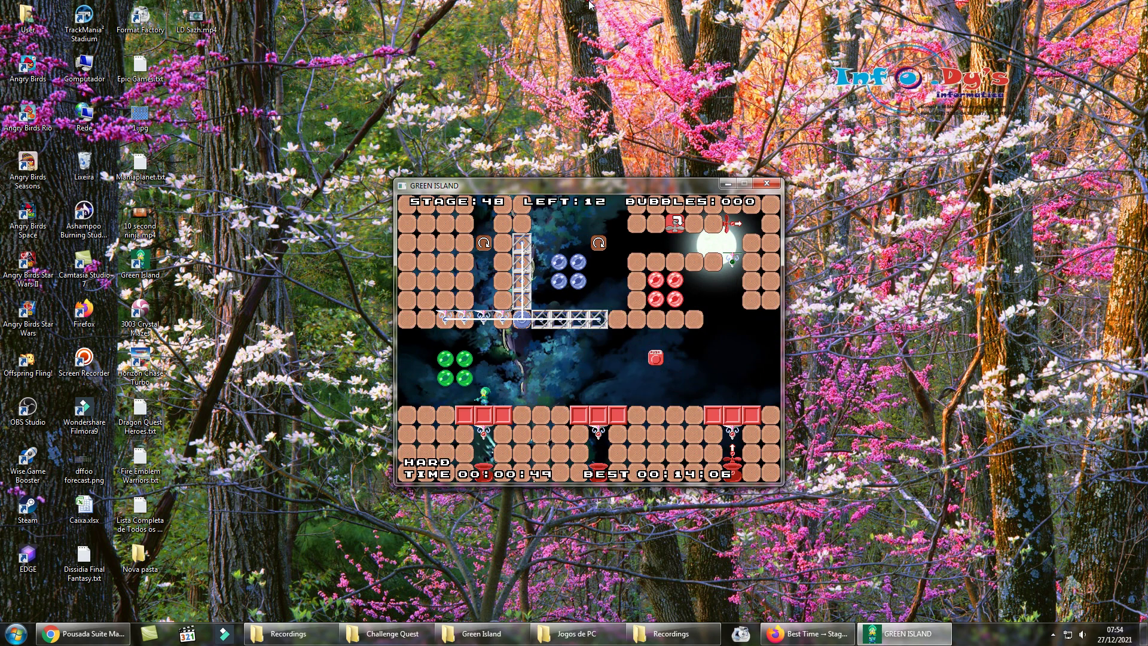
{"action": "key", "text": "Right"}
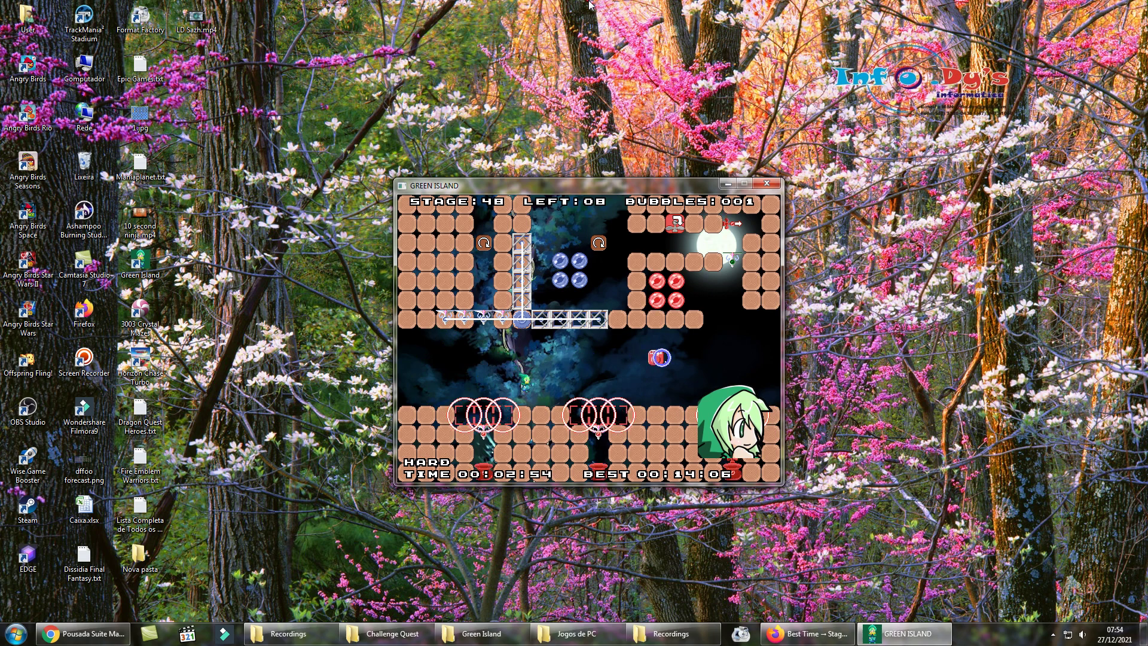
{"action": "key", "text": "Right"}
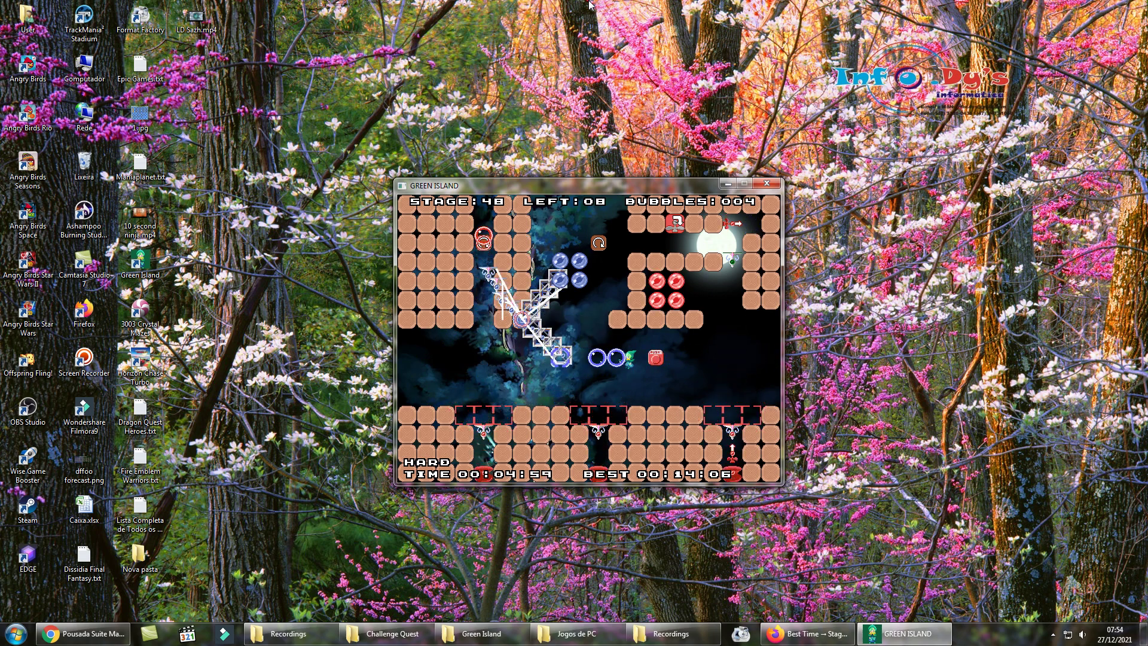
{"action": "key", "text": "Right"}
{"action": "key", "text": "Right"}
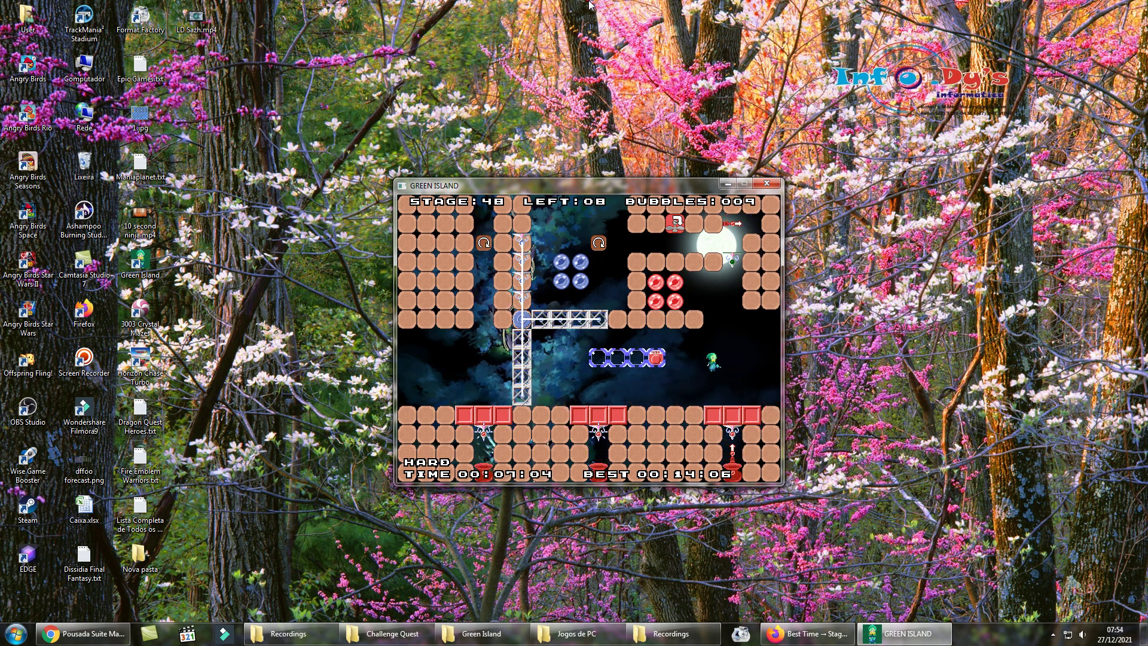
{"action": "key", "text": "Left"}
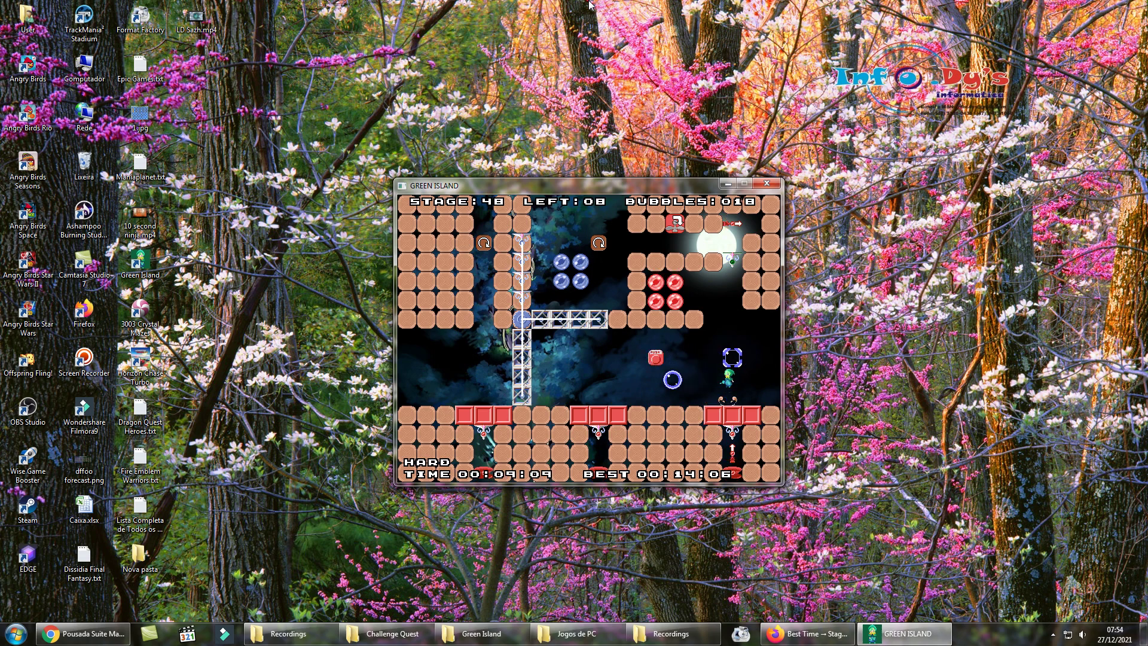
Restart Stage 48 and pop the green bubbles at the start
{"action": "key", "text": "Escape"}
{"action": "key", "text": "Down"}
{"action": "key", "text": "Return"}
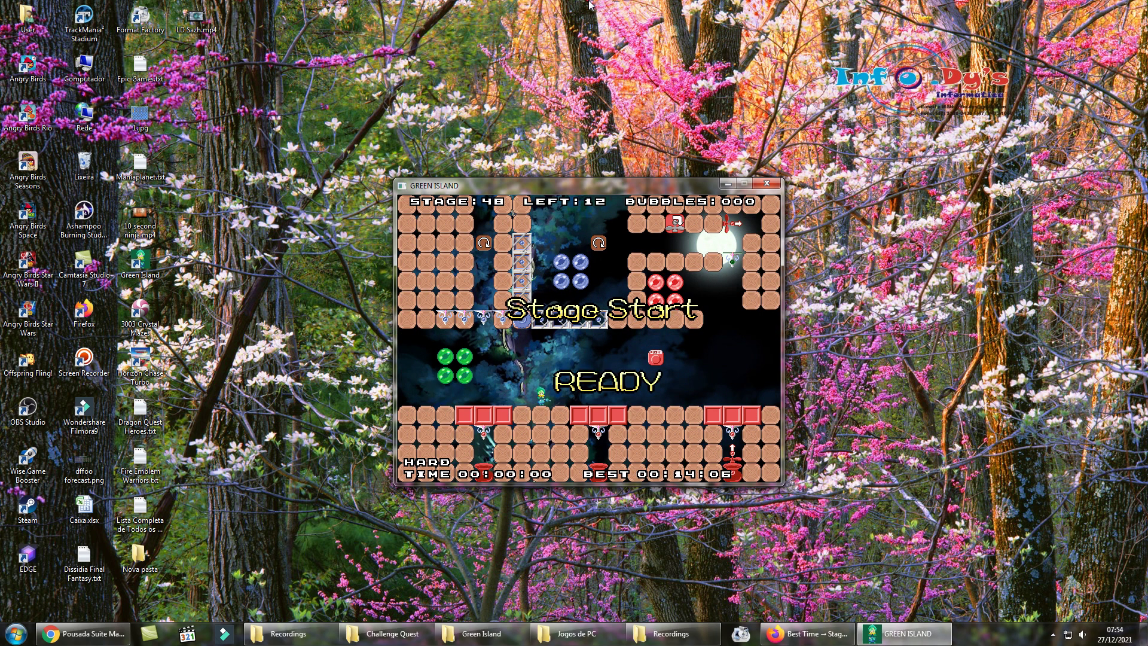
{"action": "key", "text": "Left"}
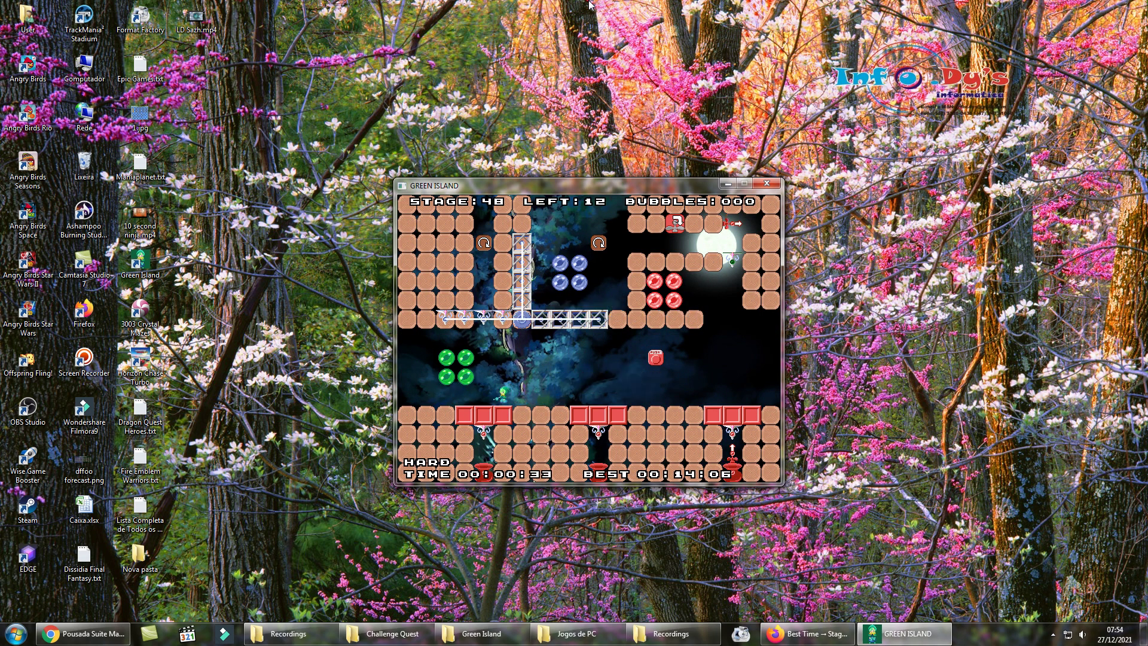
{"action": "key", "text": "z"}
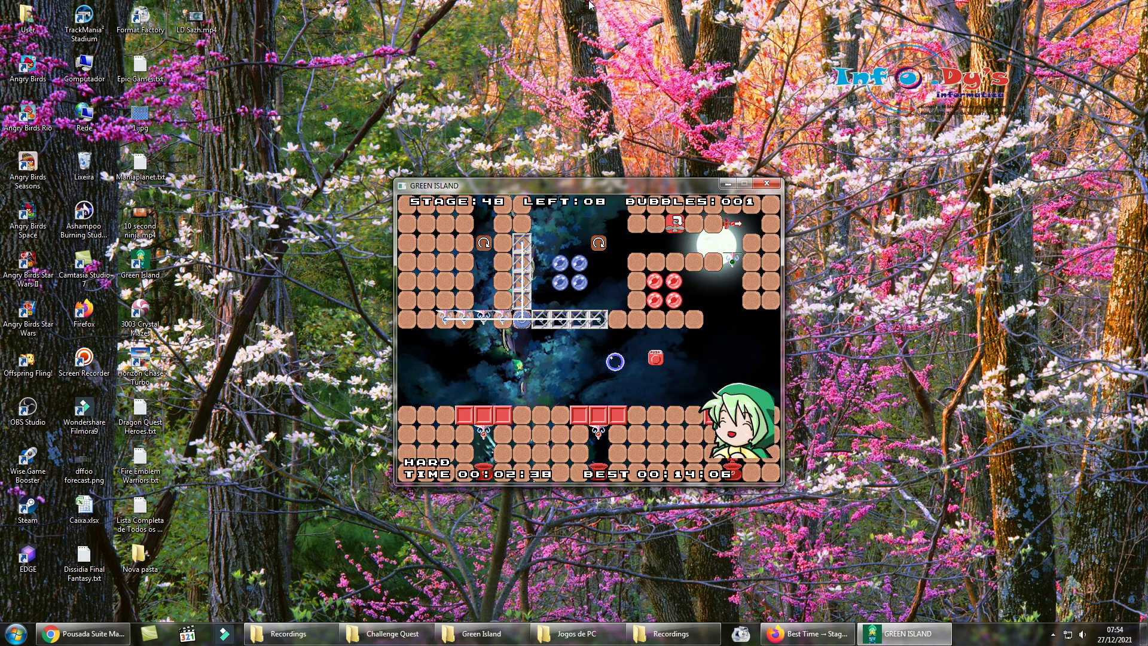
Swing the girder vertical, push the bubble chain onto PUSH, and pop four red bubbles
{"action": "key", "text": "Right"}
{"action": "key", "text": "z"}
{"action": "key", "text": "z"}
{"action": "key", "text": "z"}
{"action": "key", "text": "z"}
{"action": "key", "text": "z"}
{"action": "key", "text": "Left"}
{"action": "key", "text": "z"}
{"action": "key", "text": "z"}
{"action": "key", "text": "z"}
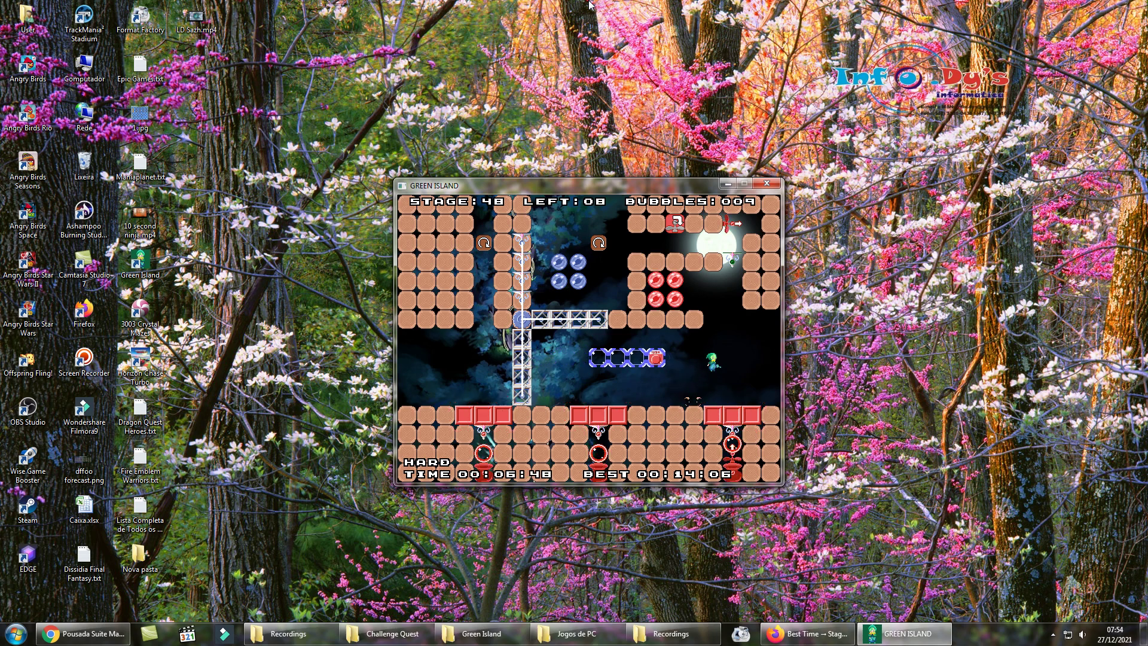
{"action": "key", "text": "z"}
{"action": "key", "text": "z"}
{"action": "key", "text": "z"}
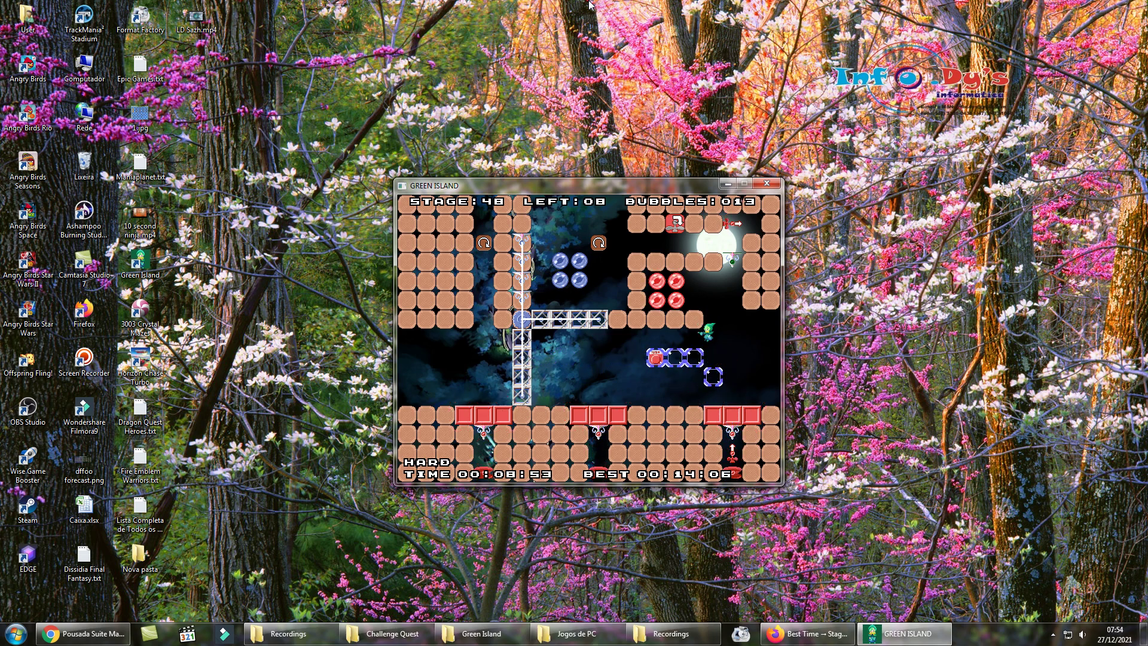
{"action": "key", "text": "x"}
Restart again, clear the green bubbles, and blow bubbles while moving right
{"action": "key", "text": "Escape"}
{"action": "key", "text": "Down"}
{"action": "key", "text": "z"}
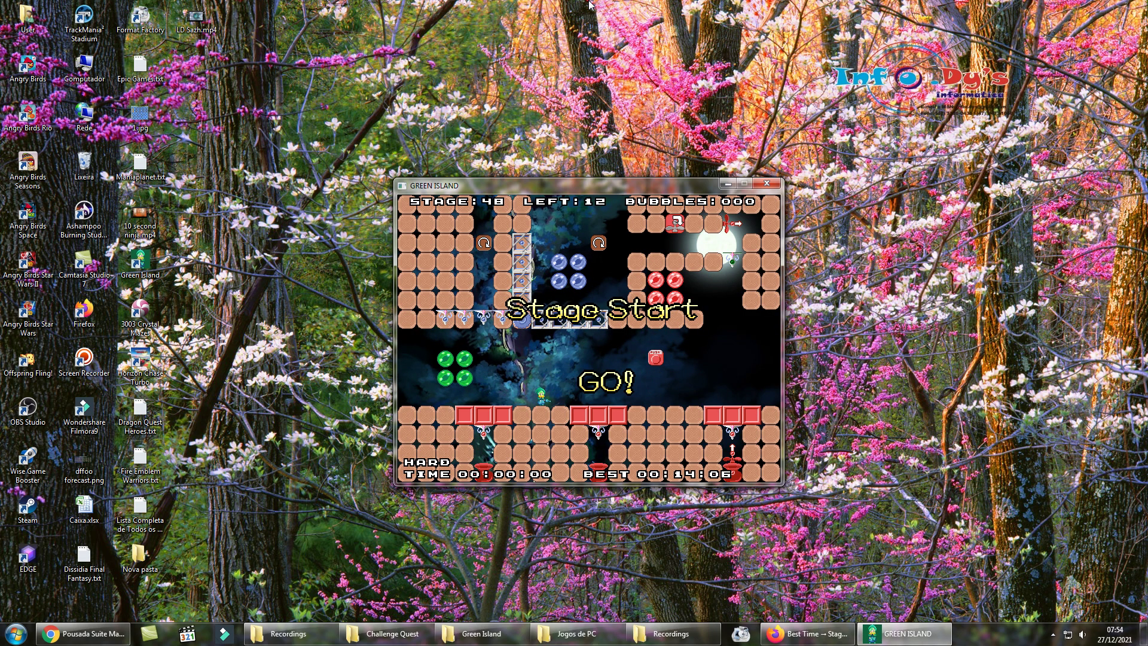
{"action": "key", "text": "Left"}
{"action": "key", "text": "z"}
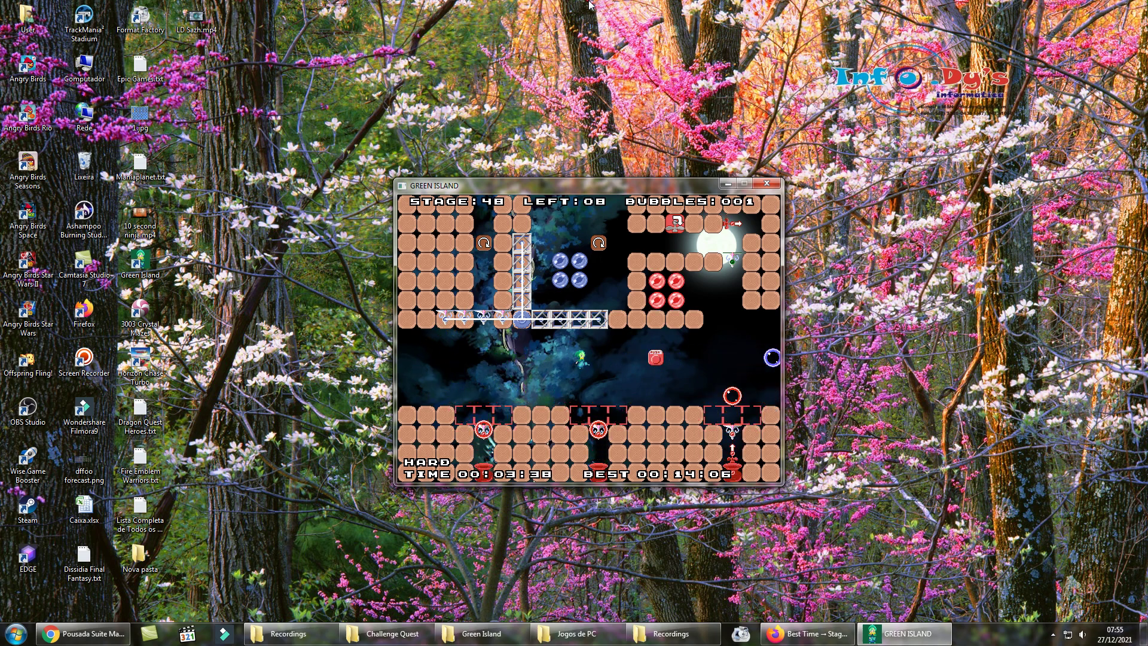
{"action": "key", "text": "Right"}
{"action": "key", "text": "z"}
{"action": "key", "text": "z"}
Build a bubble row, swing the girder, and push the row right around PUSH
{"action": "key", "text": "z"}
{"action": "key", "text": "z"}
{"action": "key", "text": "z"}
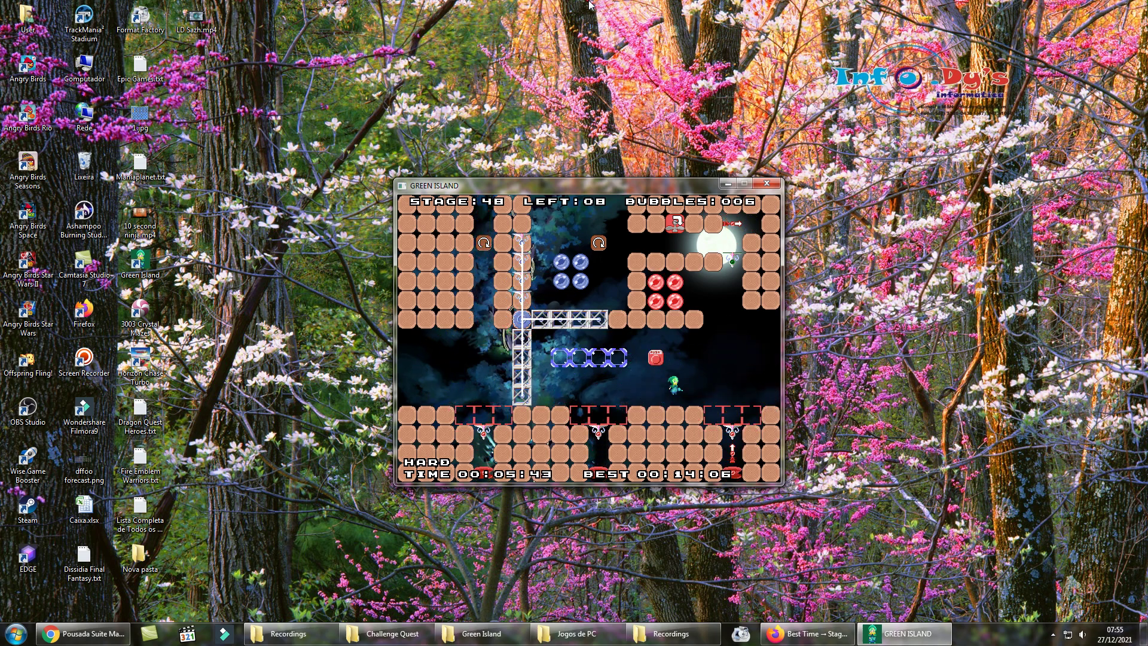
{"action": "key", "text": "Right"}
{"action": "key", "text": "z"}
{"action": "key", "text": "z"}
{"action": "key", "text": "z"}
{"action": "key", "text": "Right"}
{"action": "key", "text": "z"}
{"action": "key", "text": "z"}
{"action": "key", "text": "z"}
Restart, push a three-bubble row onto PUSH, and pop the red bubbles heading left
{"action": "key", "text": "Escape"}
{"action": "key", "text": "z"}
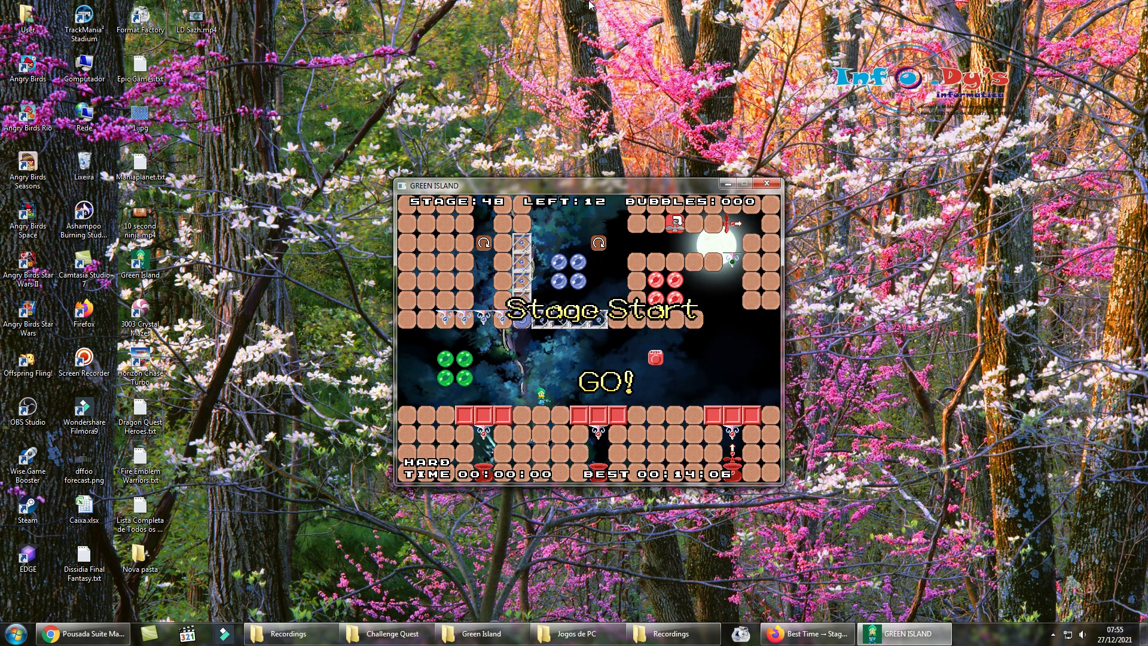
{"action": "key", "text": "Left"}
{"action": "key", "text": "z"}
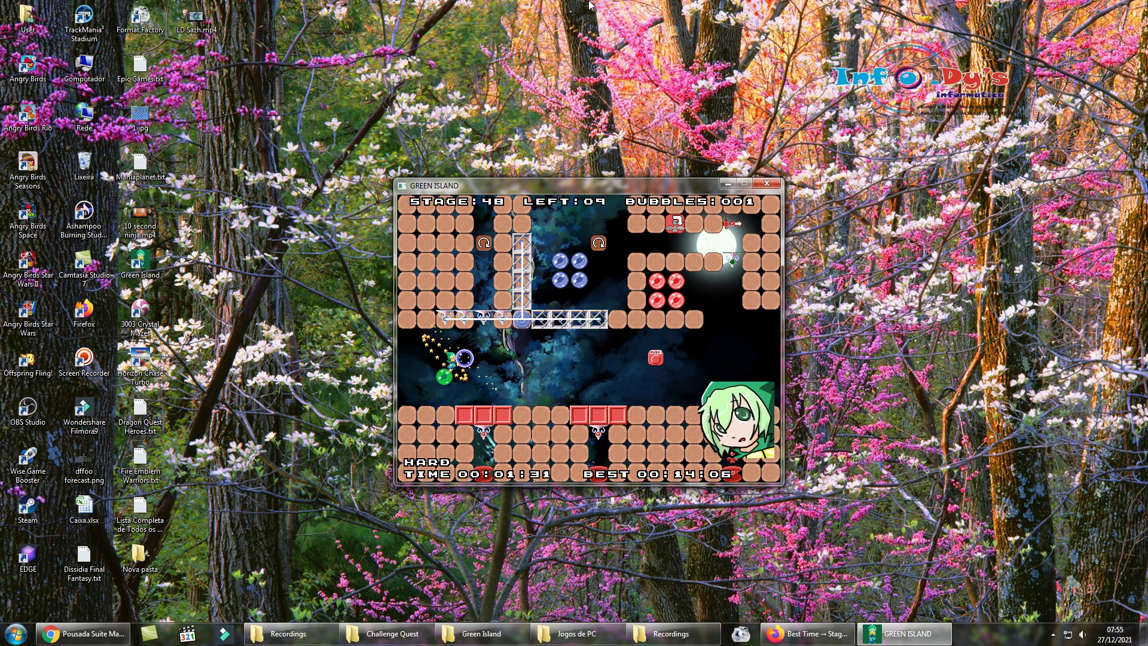
{"action": "key", "text": "Right"}
{"action": "key", "text": "z"}
{"action": "key", "text": "z"}
{"action": "key", "text": "z"}
{"action": "key", "text": "z"}
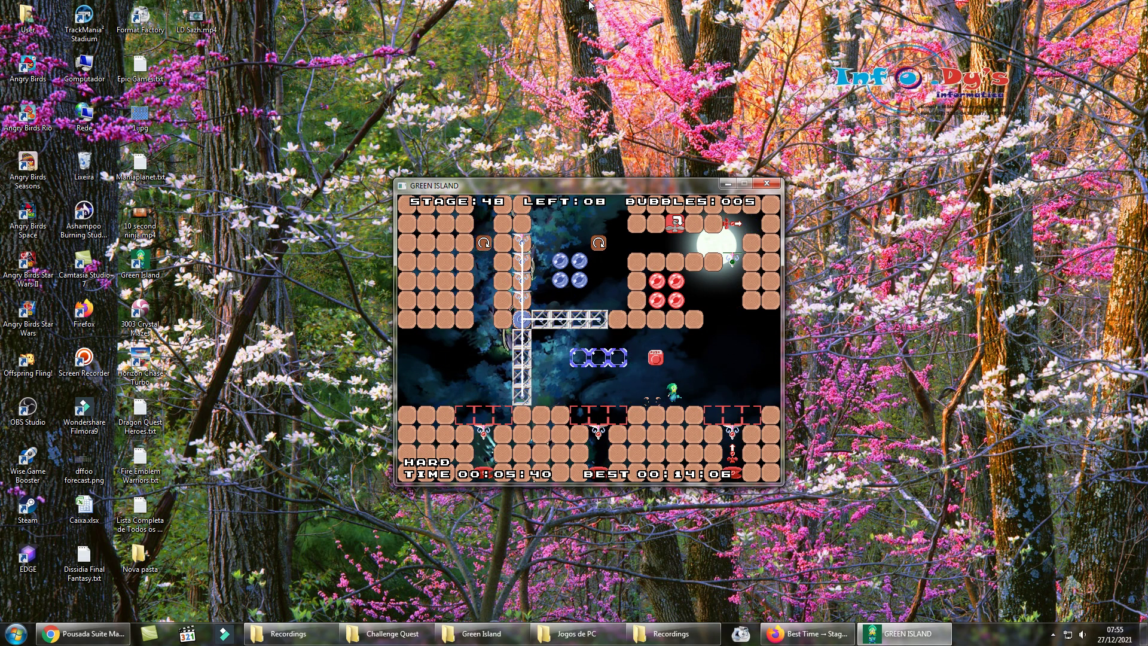
{"action": "key", "text": "z"}
{"action": "key", "text": "Right"}
{"action": "key", "text": "z"}
{"action": "key", "text": "z"}
{"action": "key", "text": "Left"}
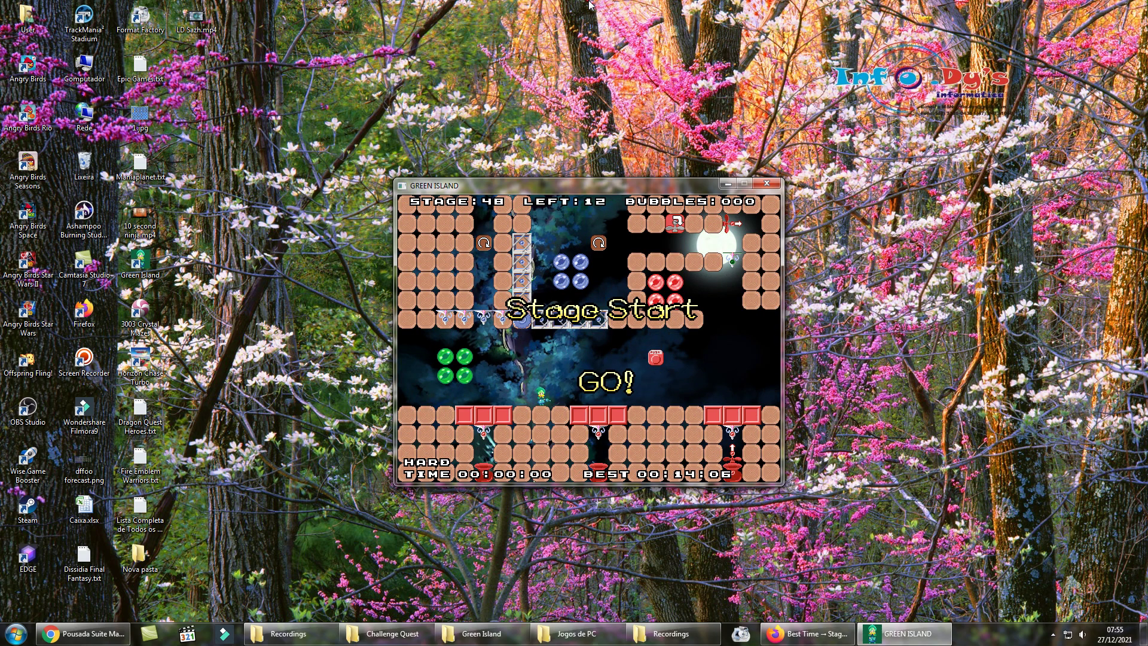
Pop the green bubbles and push a bubble trail onto the PUSH switch
{"action": "key", "text": "Left"}
{"action": "key", "text": "Left"}
{"action": "key", "text": "Right"}
{"action": "key", "text": "Right"}
{"action": "key", "text": "z"}
{"action": "key", "text": "Right"}
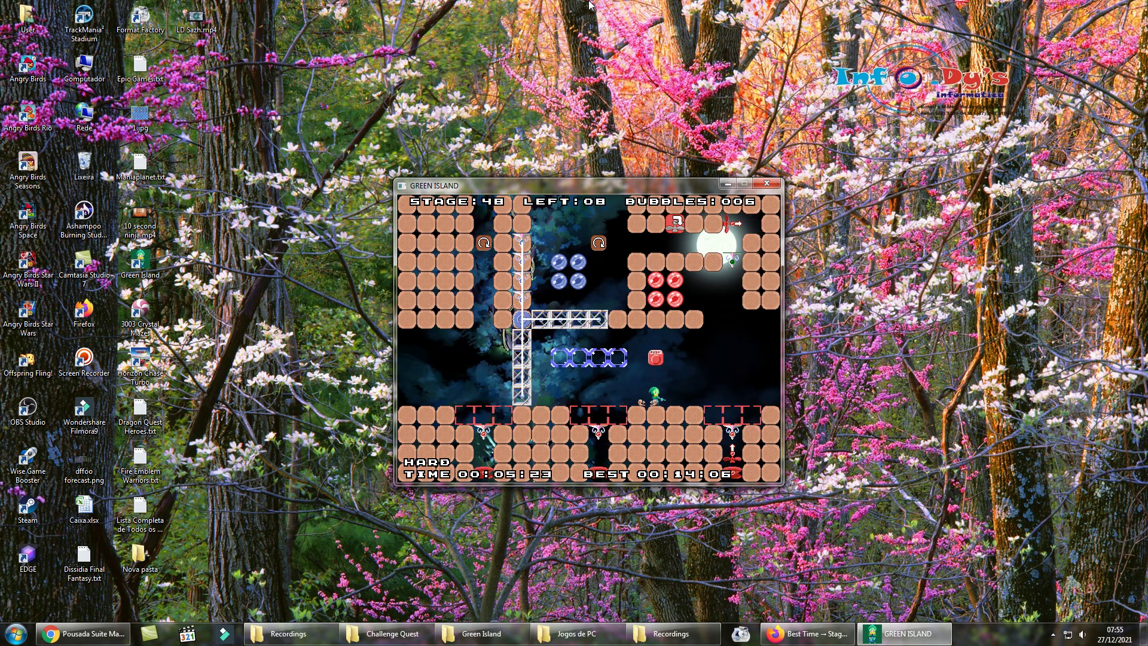
{"action": "key", "text": "z"}
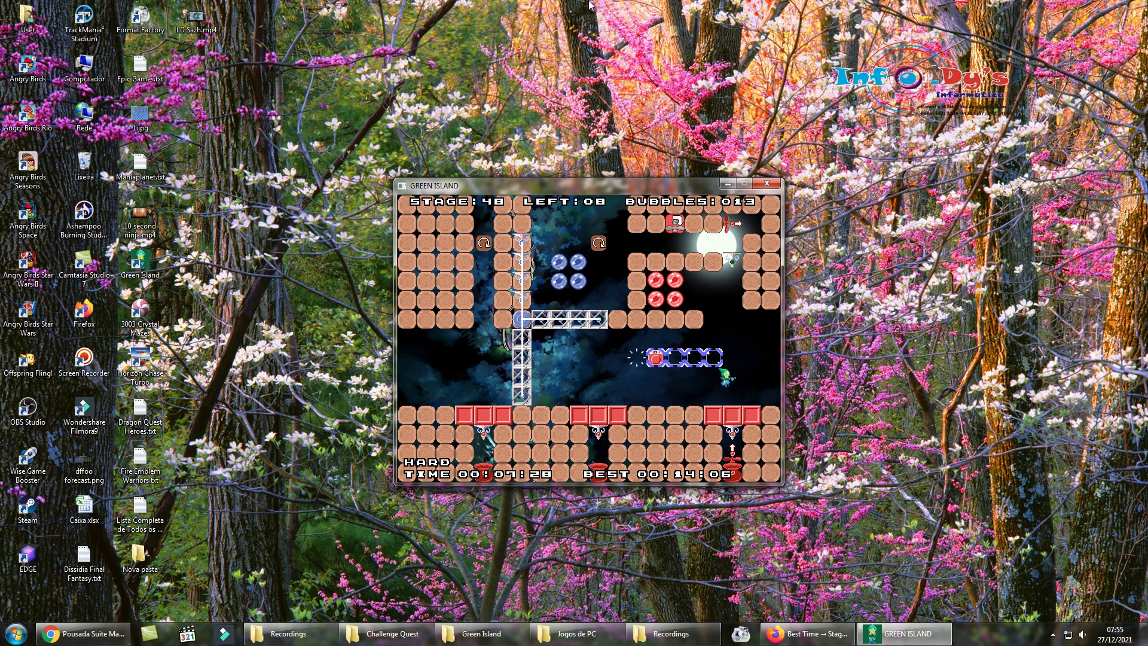
Restart Stage 48, then build a blue bubble row and rotate the girder
{"action": "key", "text": "Escape"}
{"action": "key", "text": "Down"}
{"action": "key", "text": "Return"}
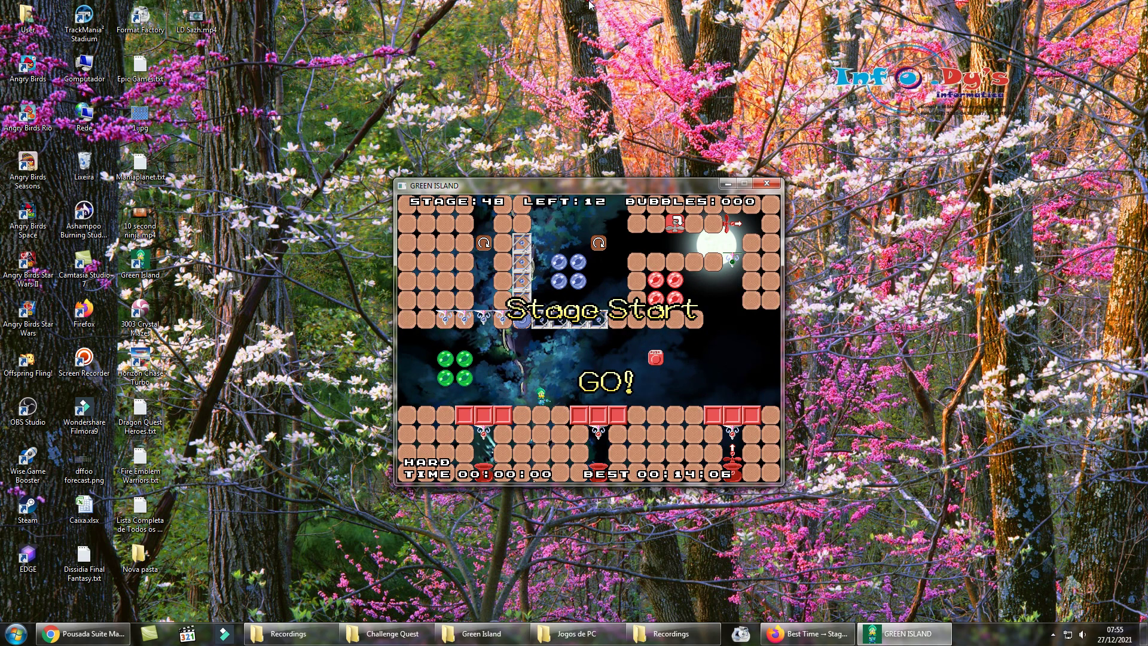
{"action": "key", "text": "Left"}
{"action": "key", "text": "Left"}
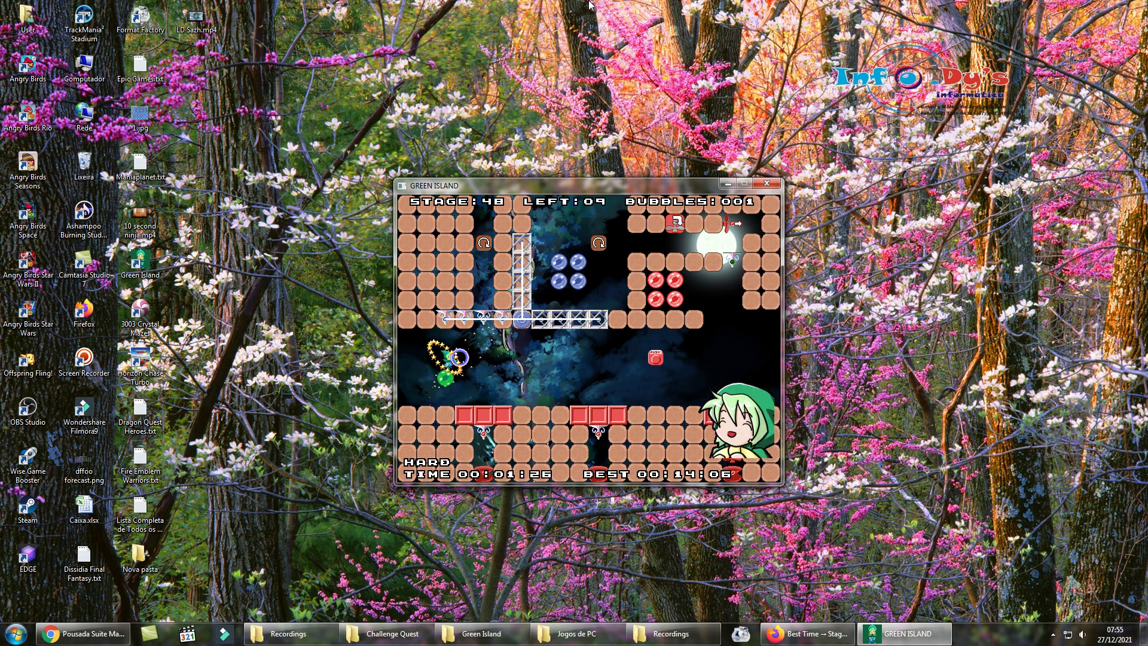
{"action": "key", "text": "Right"}
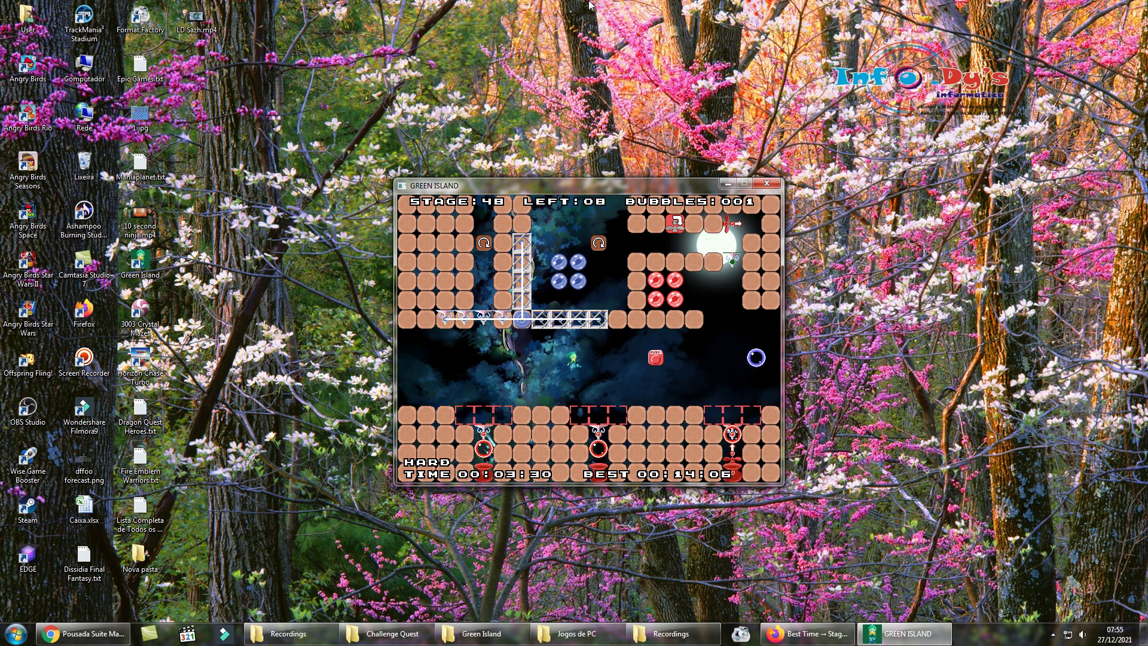
{"action": "key", "text": "Left"}
{"action": "key", "text": "space"}
{"action": "key", "text": "space"}
{"action": "key", "text": "space"}
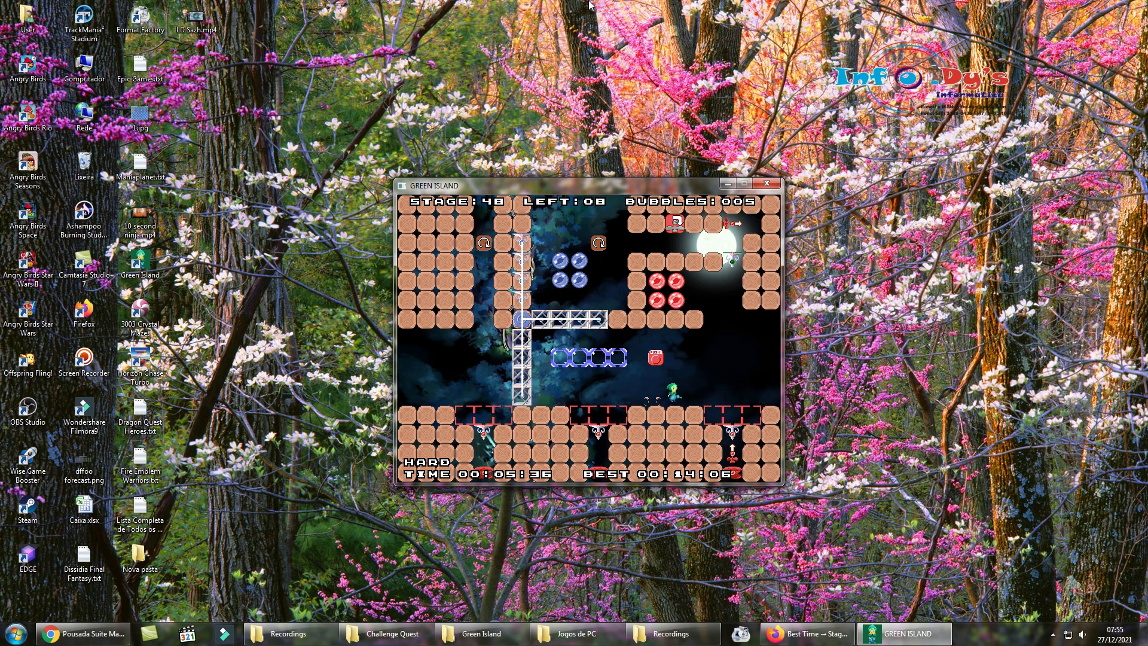
Extend the bubble chain past the PUSH block and pop the red bubbles
{"action": "key", "text": "space"}
{"action": "key", "text": "space"}
{"action": "key", "text": "Right"}
{"action": "key", "text": "space"}
{"action": "key", "text": "space"}
{"action": "key", "text": "space"}
{"action": "key", "text": "Right"}
{"action": "key", "text": "space"}
{"action": "key", "text": "space"}
{"action": "key", "text": "space"}
{"action": "key", "text": "space"}
{"action": "key", "text": "space"}
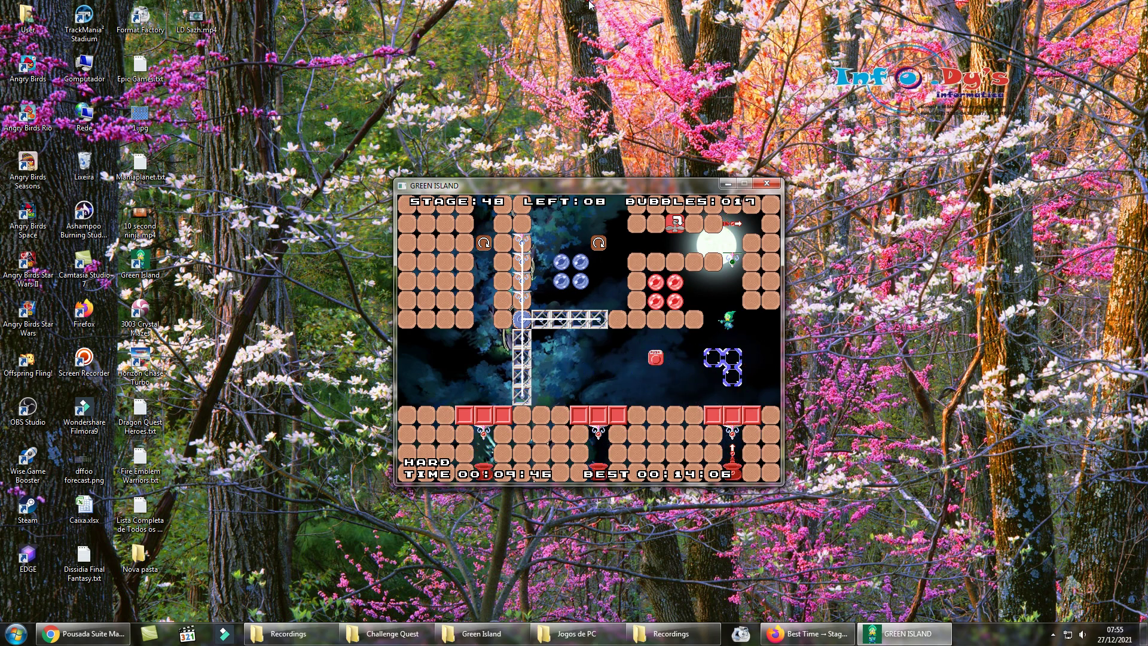
{"action": "key", "text": "Left"}
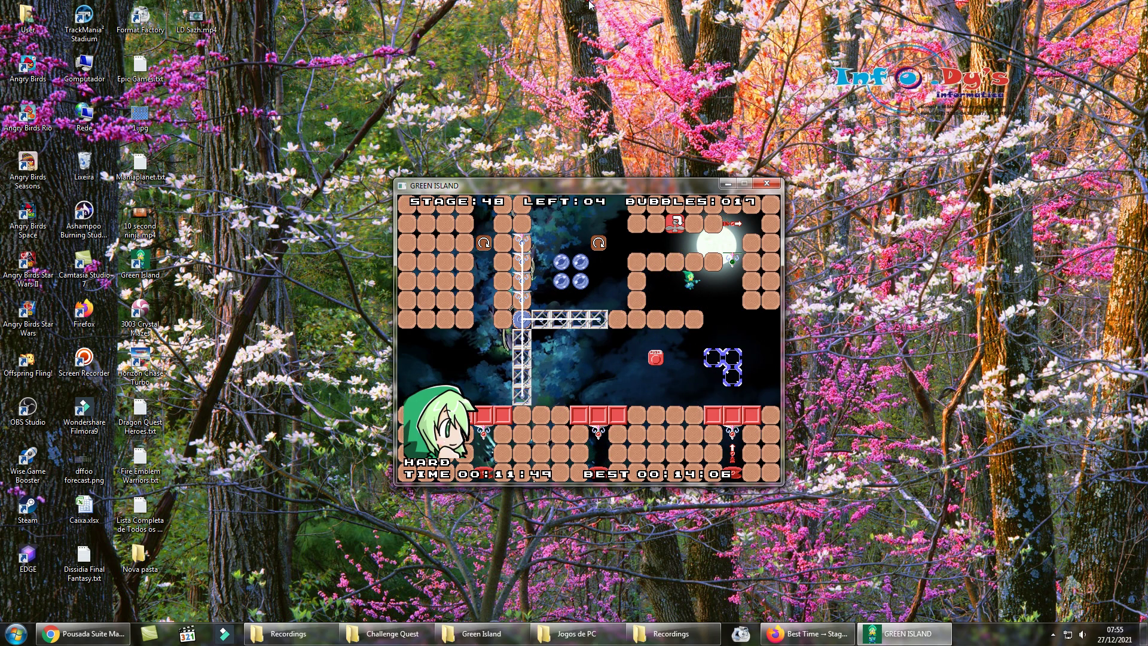
Restart, pop the four green bubbles, push the chain onto PUSH, then pause again
{"action": "key", "text": "Escape"}
{"action": "key", "text": "Return"}
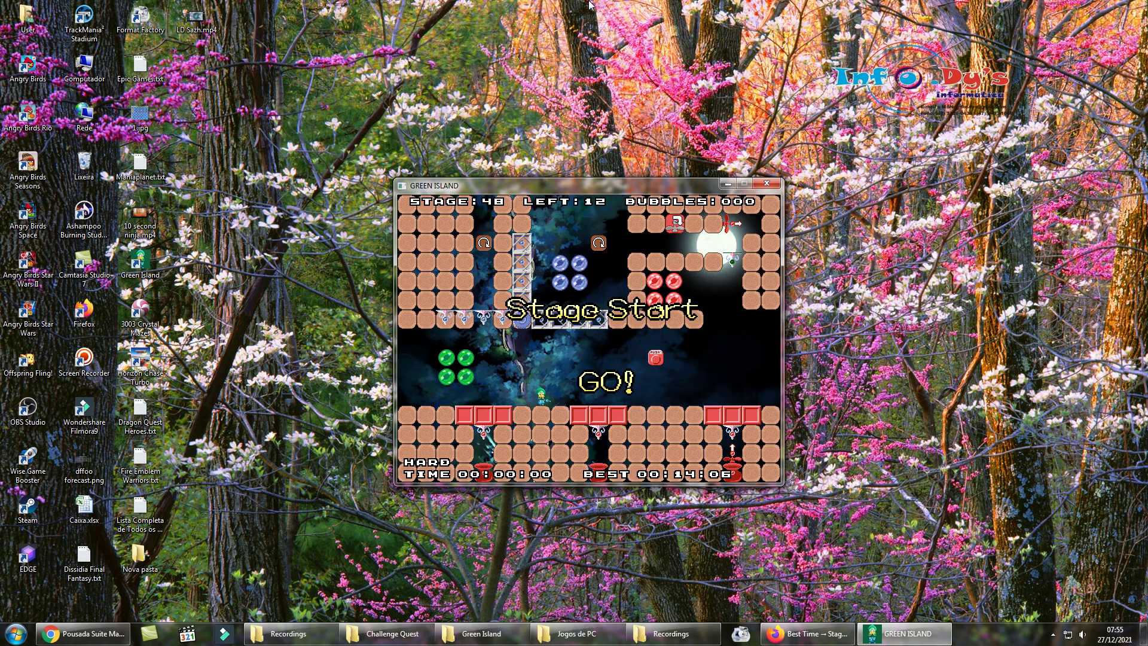
{"action": "key", "text": "Left"}
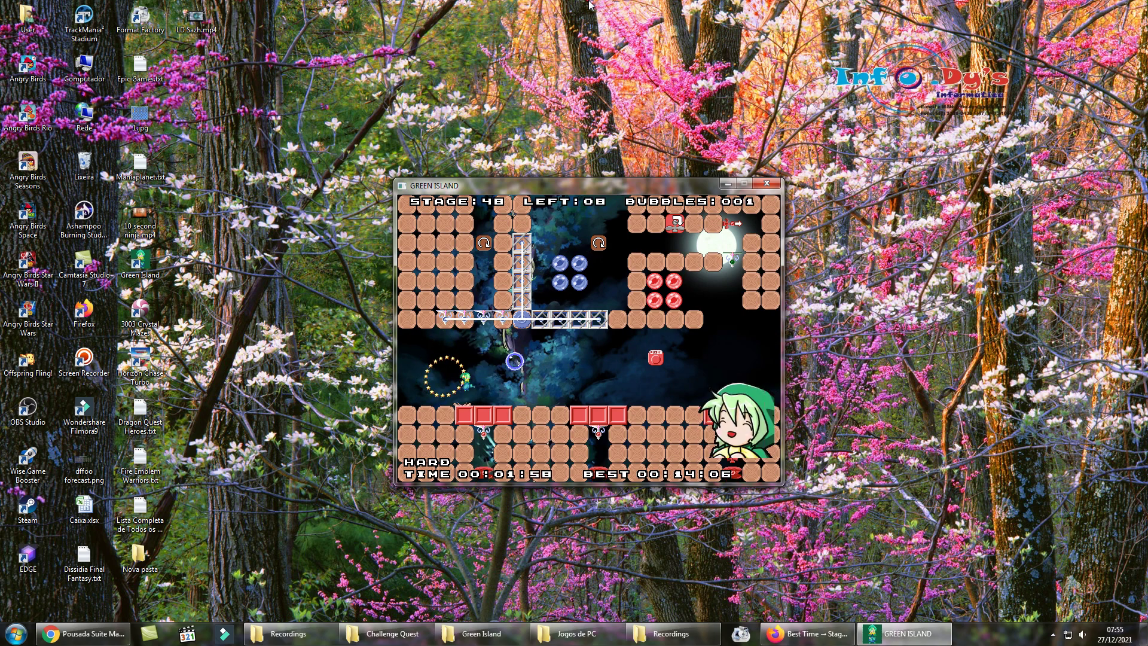
{"action": "key", "text": "Right"}
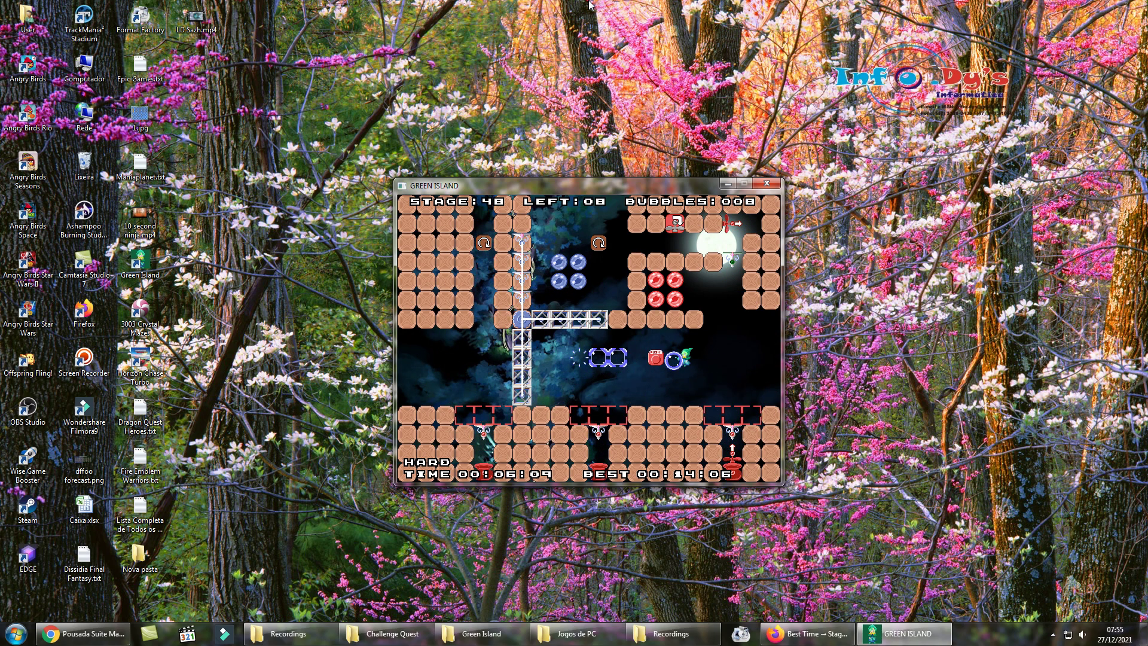
{"action": "key", "text": "Right"}
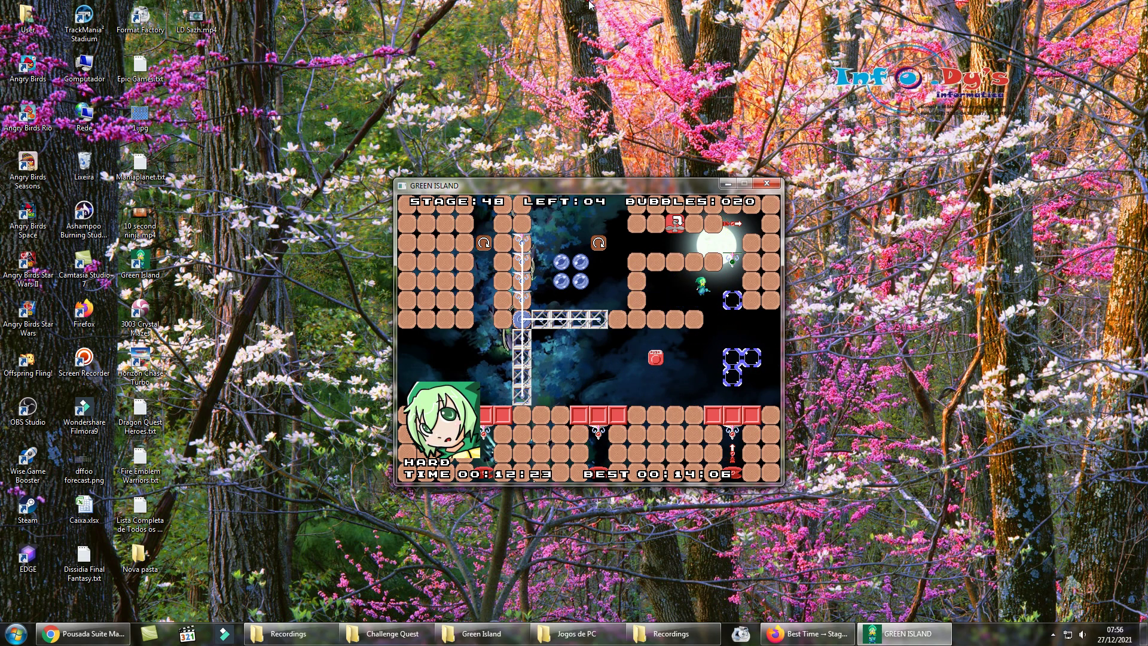
{"action": "key", "text": "Escape"}
Restart, pop the green cluster, rotate the girder, and ride the bubble chain to a 14.18 s clear
{"action": "key", "text": "Return"}
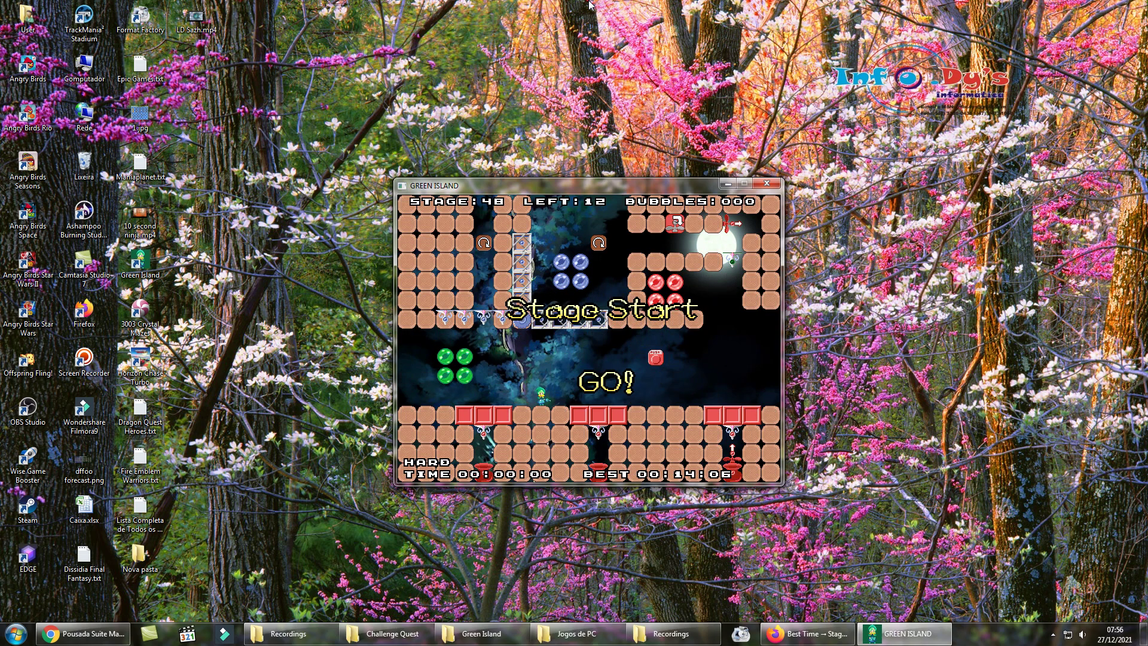
{"action": "key", "text": "Left"}
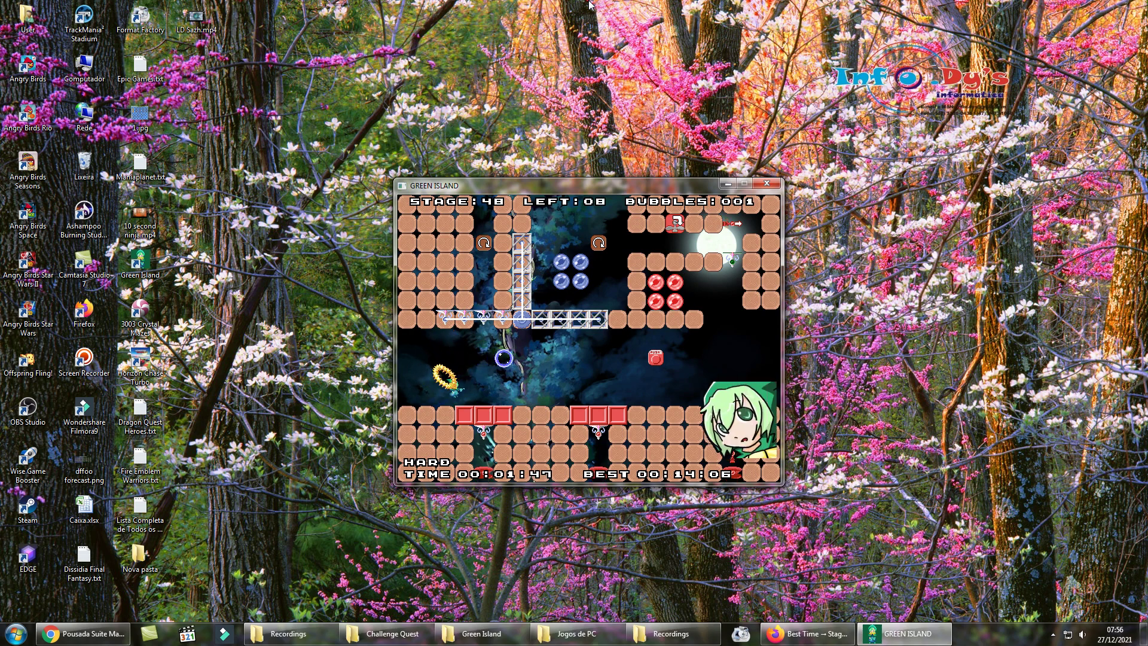
{"action": "key", "text": "Right"}
{"action": "key", "text": "Right"}
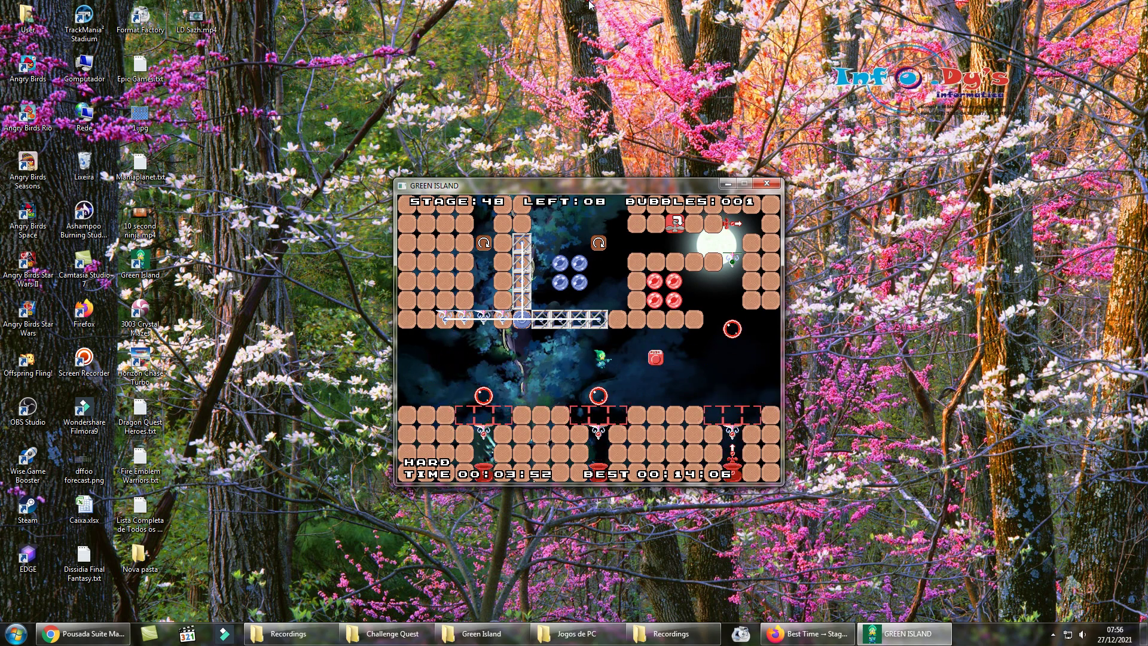
{"action": "key", "text": "z"}
{"action": "key", "text": "Right"}
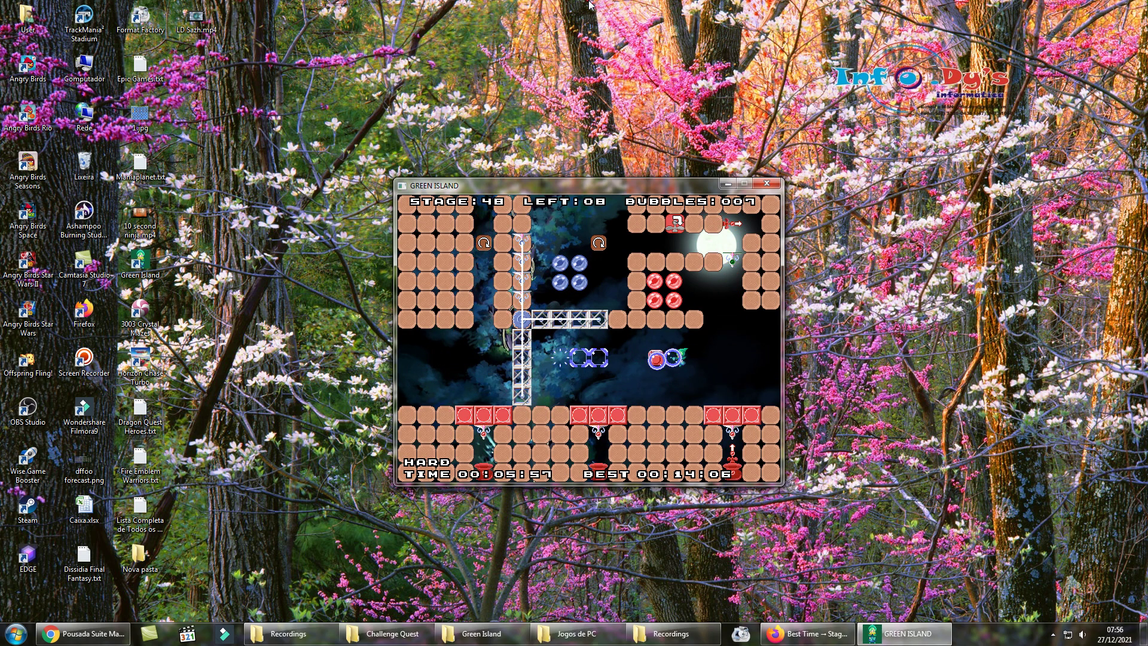
{"action": "key", "text": "z"}
{"action": "key", "text": "Right"}
{"action": "key", "text": "z"}
{"action": "key", "text": "z"}
{"action": "key", "text": "z"}
{"action": "key", "text": "Right"}
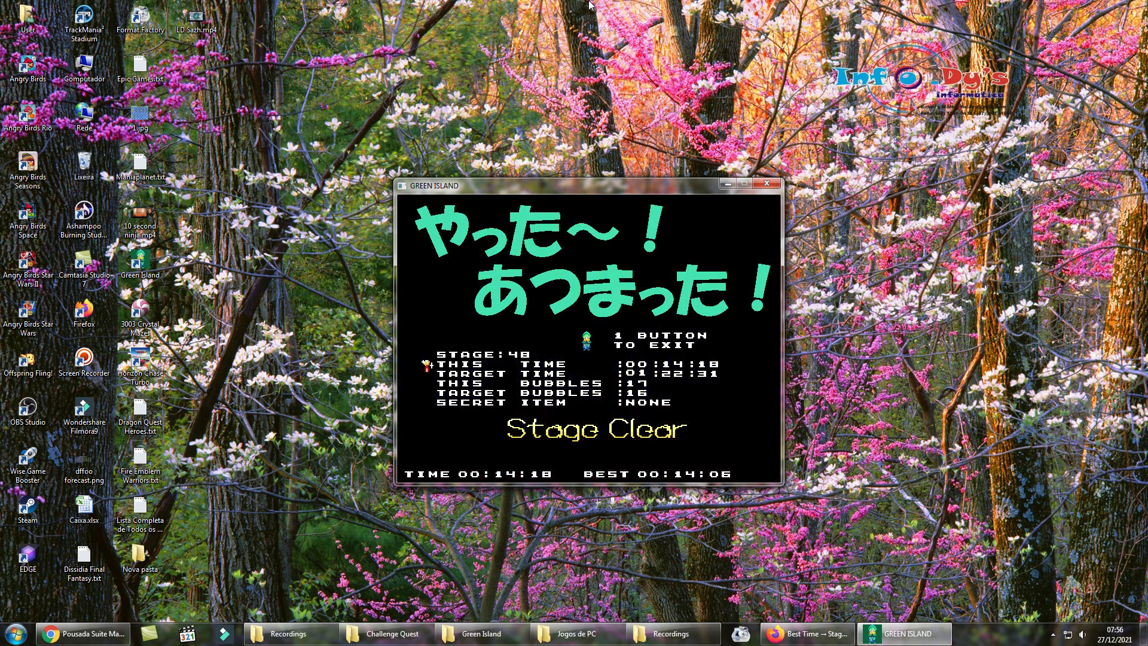
Leave the results and replay Stage 48, popping the green bubbles and chaining blue ones
{"action": "key", "text": "z"}
{"action": "key", "text": "z"}
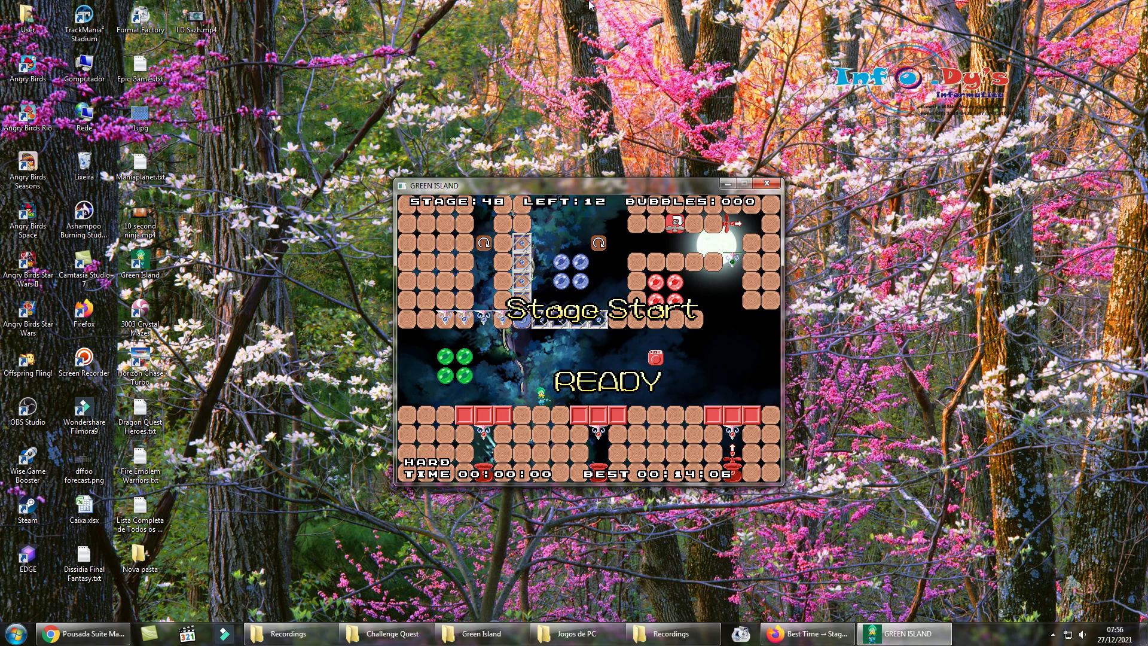
{"action": "key", "text": "Left"}
{"action": "key", "text": "Up"}
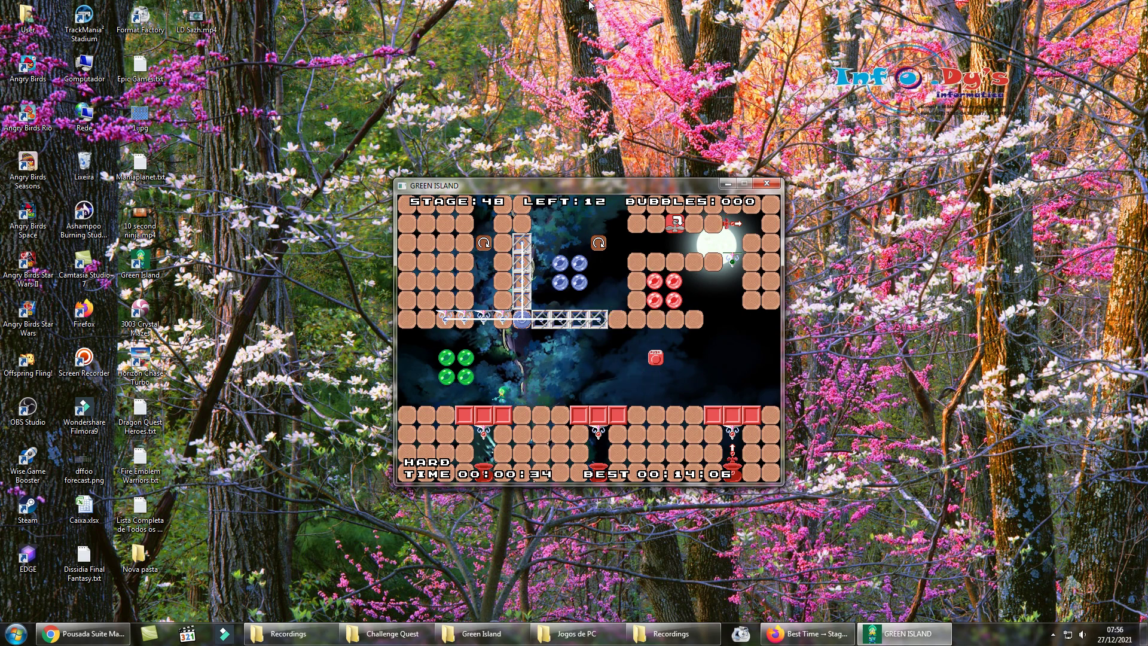
{"action": "key", "text": "z"}
{"action": "key", "text": "z"}
{"action": "key", "text": "Right"}
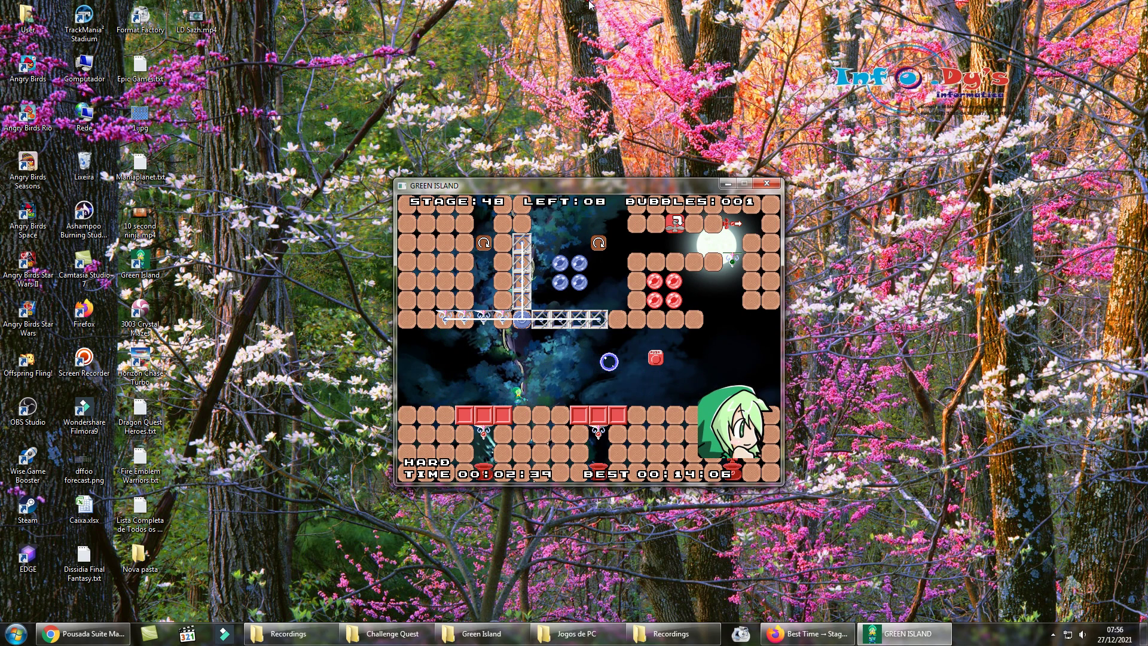
{"action": "key", "text": "Right"}
{"action": "key", "text": "z"}
{"action": "key", "text": "Left"}
{"action": "key", "text": "z"}
{"action": "key", "text": "Right"}
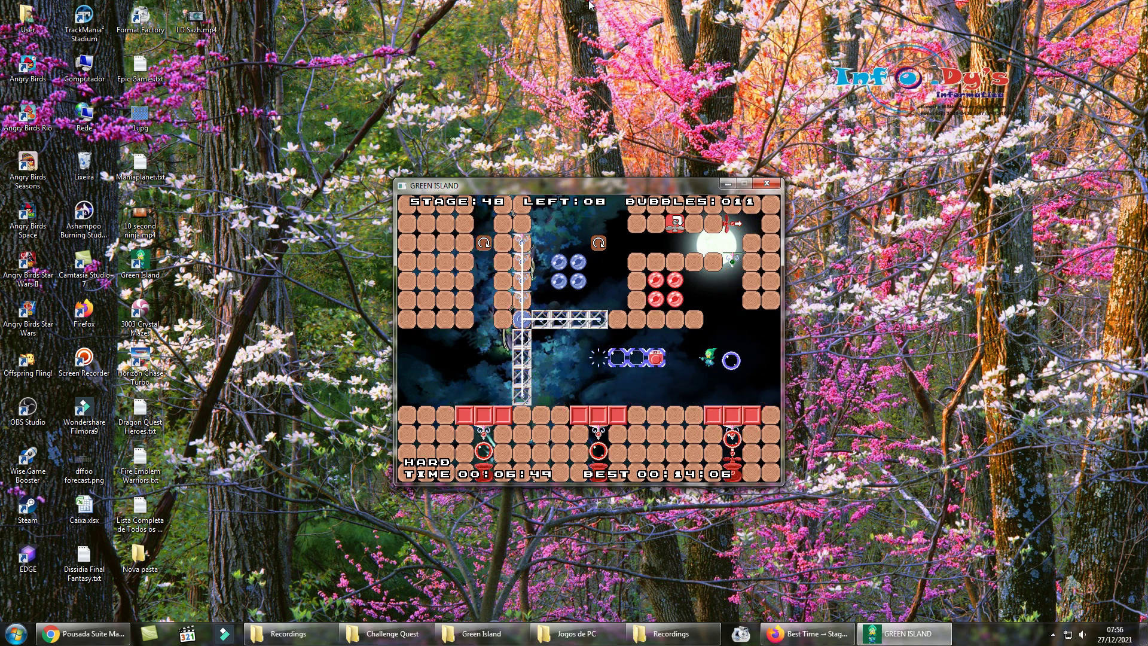
{"action": "key", "text": "z"}
{"action": "key", "text": "z"}
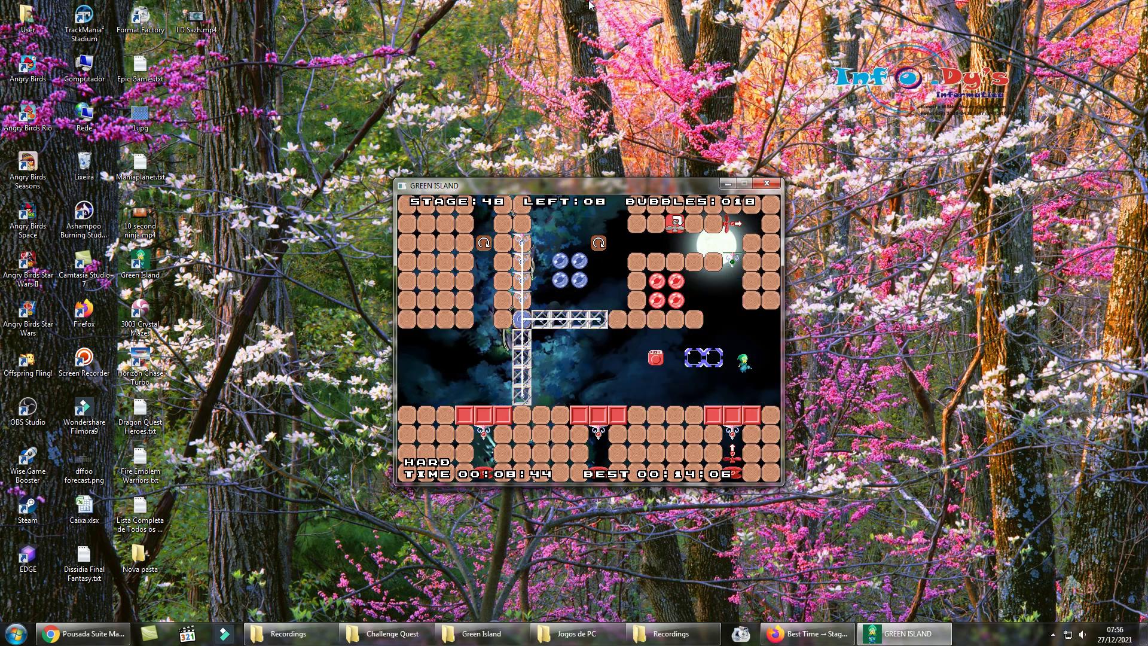
Restart the failed run and move left, then right, blowing bubbles and rotating the left rail
{"action": "key", "text": "Escape"}
{"action": "key", "text": "Return"}
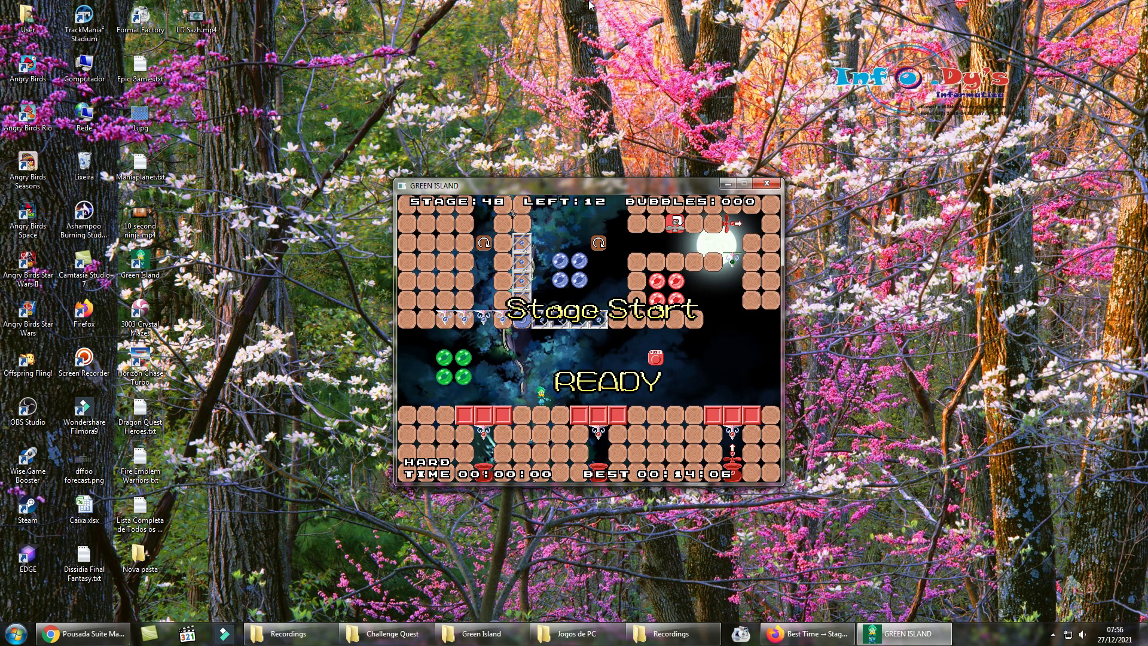
{"action": "key", "text": "Left"}
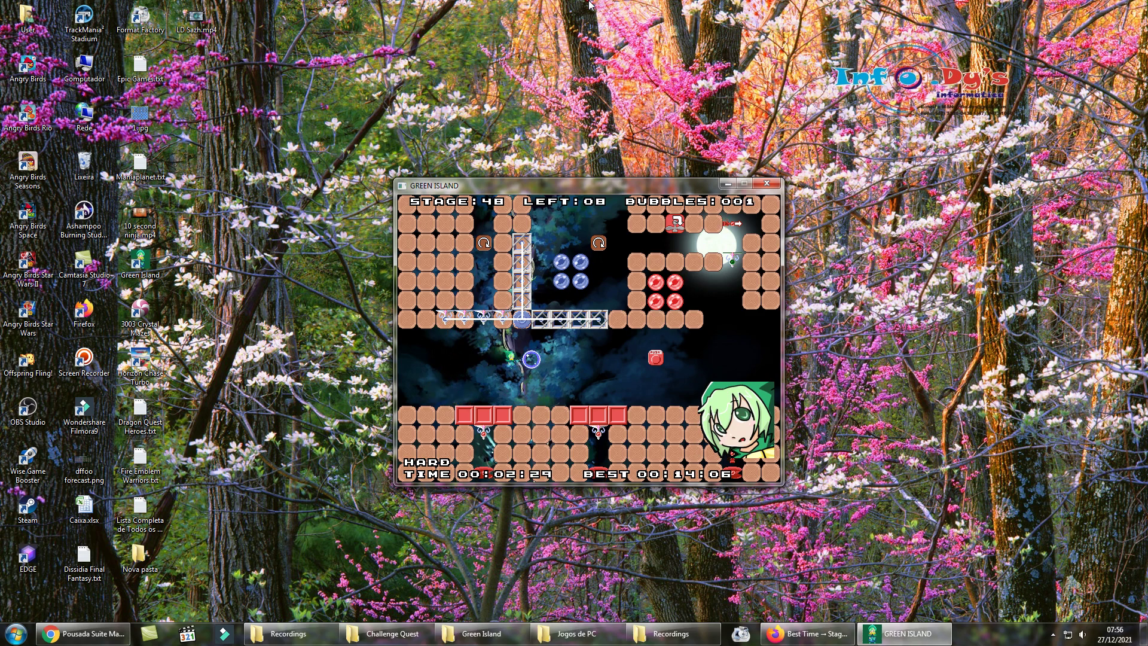
{"action": "key", "text": "Right"}
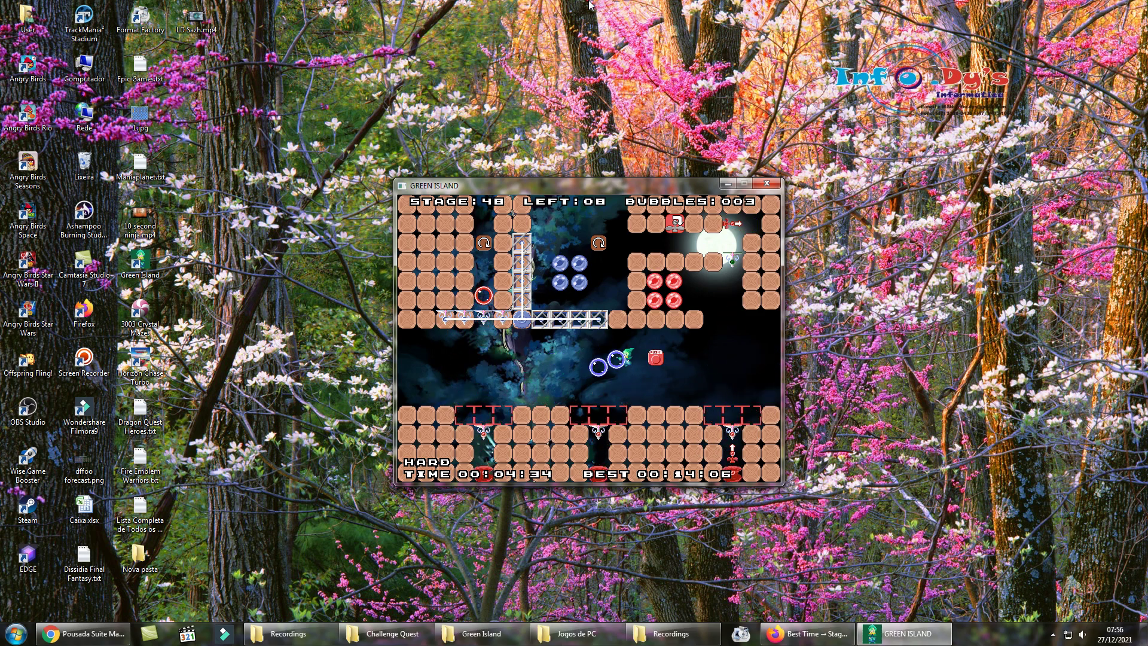
{"action": "key", "text": "Right"}
{"action": "key", "text": "Right"}
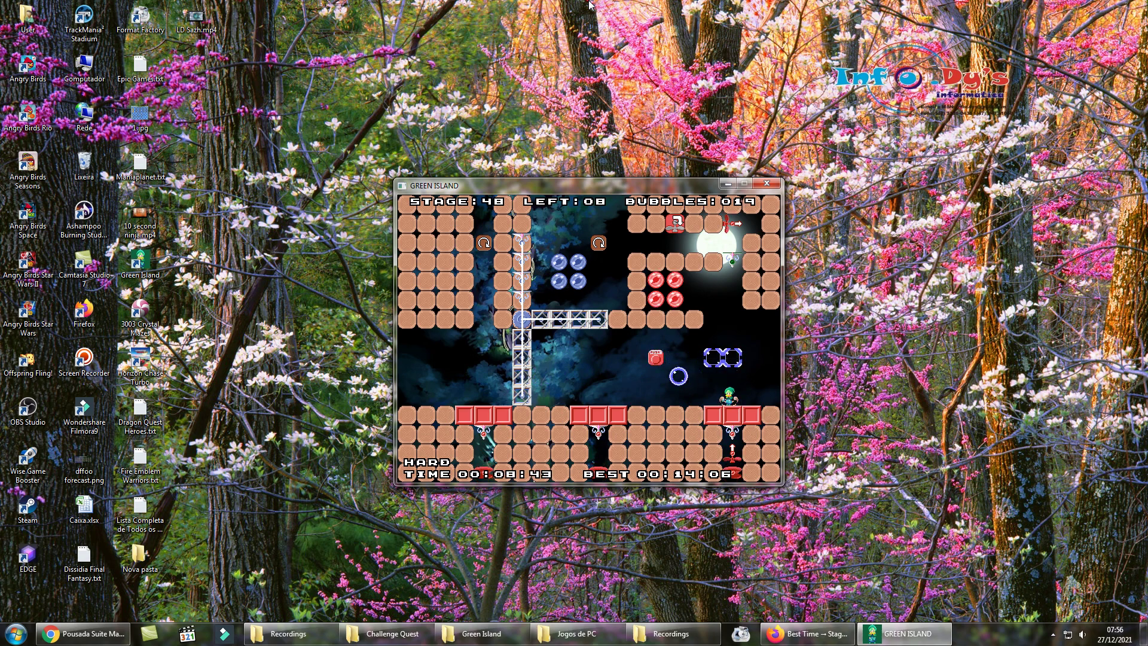
Restart again, pop the green cluster and build a bubble chain by the PUSH block
{"action": "key", "text": "Escape"}
{"action": "key", "text": "Return"}
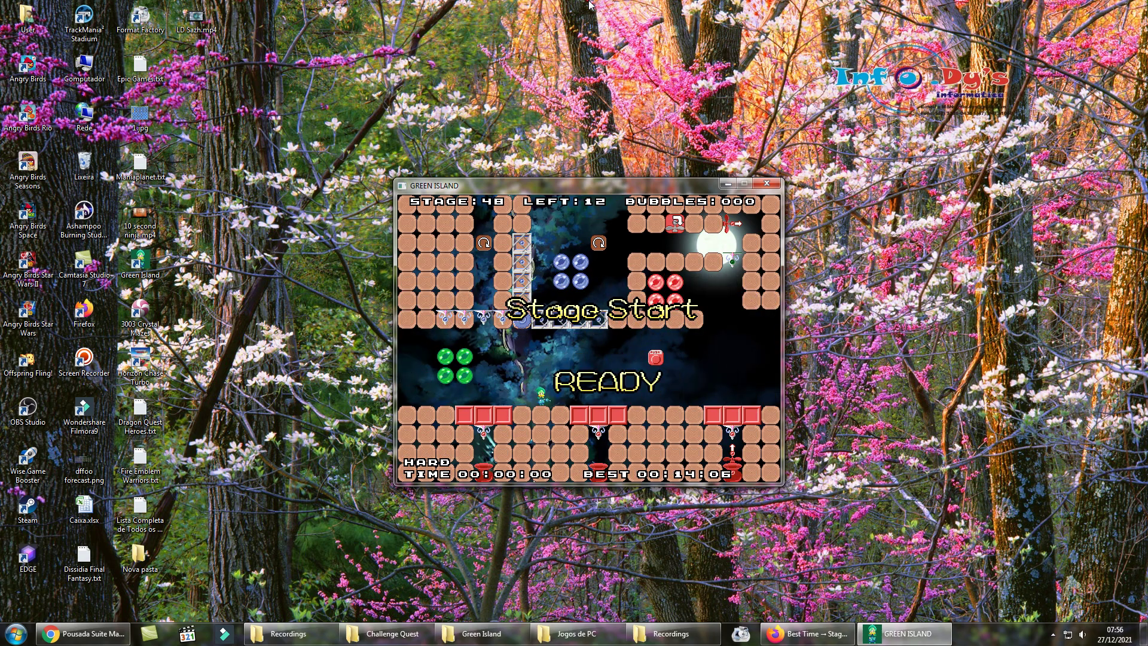
{"action": "key", "text": "Left"}
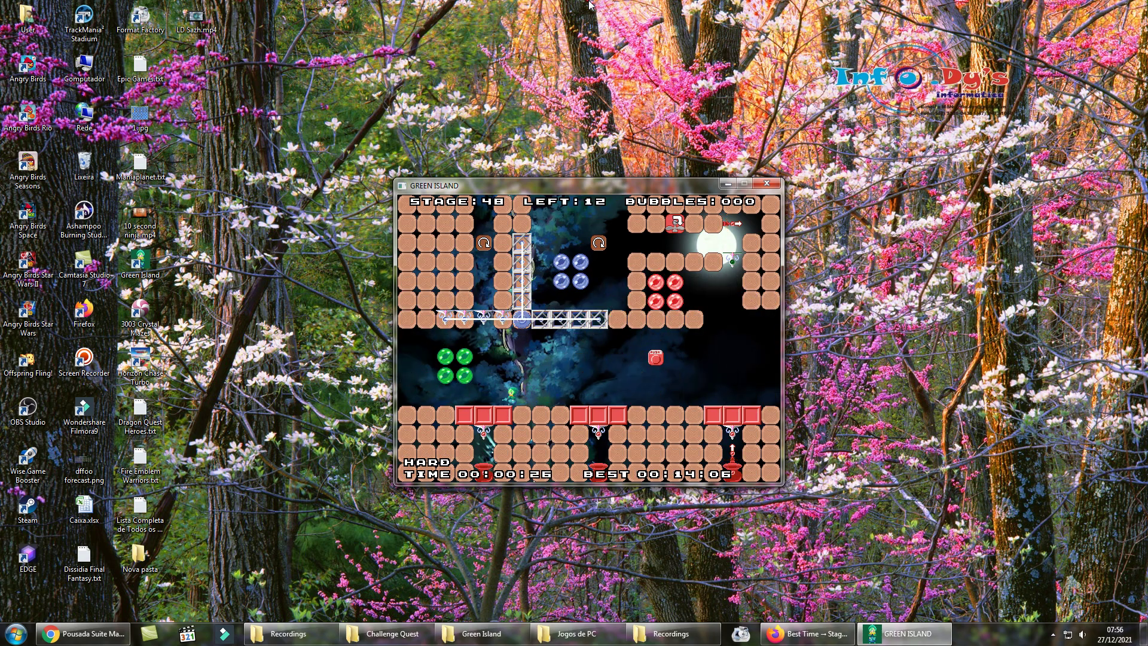
{"action": "key", "text": "z"}
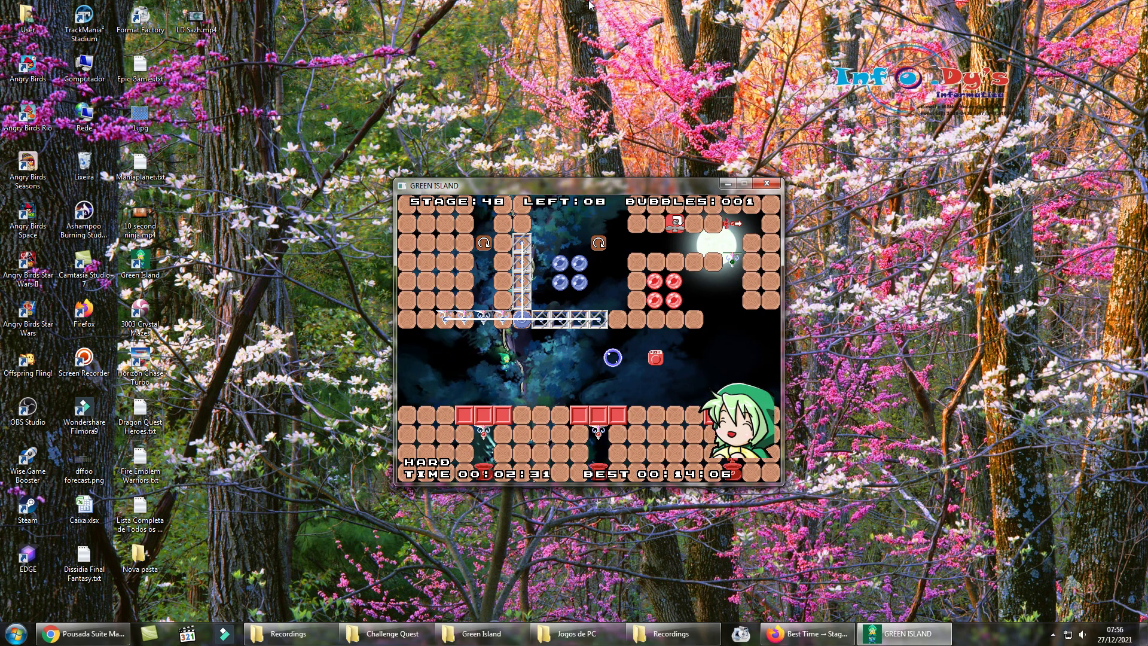
{"action": "key", "text": "Right"}
{"action": "key", "text": "z"}
{"action": "key", "text": "z"}
{"action": "key", "text": "z"}
{"action": "key", "text": "z"}
{"action": "key", "text": "Right"}
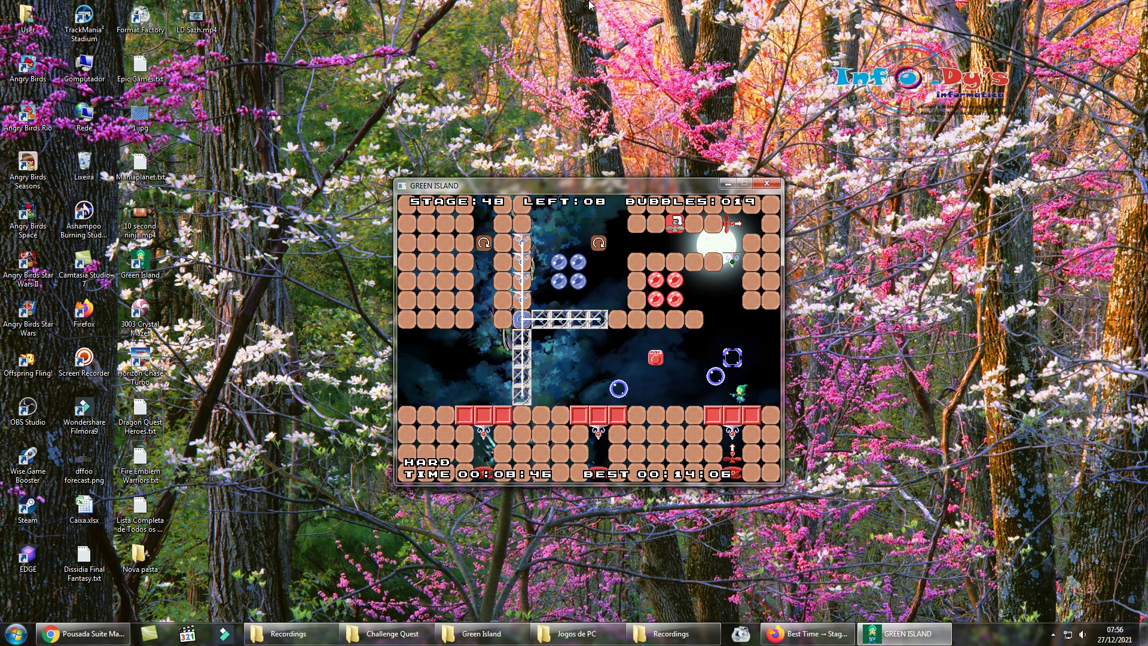
Restart Stage 48, pop the green cluster and stack the blue bubble chain upward
{"action": "key", "text": "Escape"}
{"action": "key", "text": "Down"}
{"action": "key", "text": "z"}
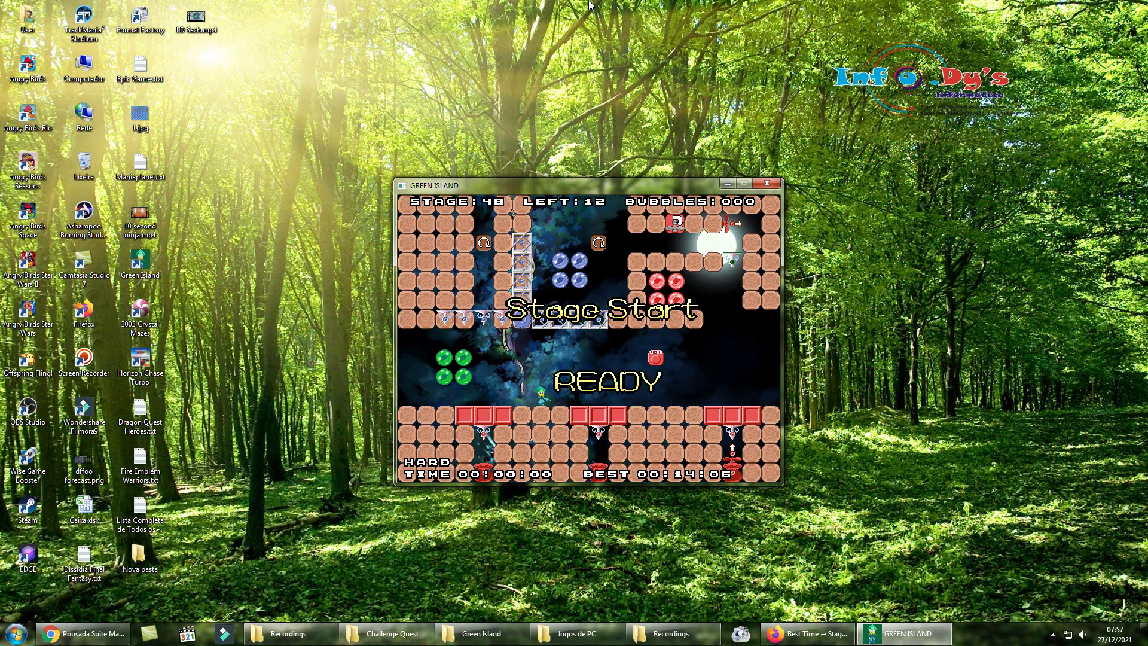
{"action": "key", "text": "Left"}
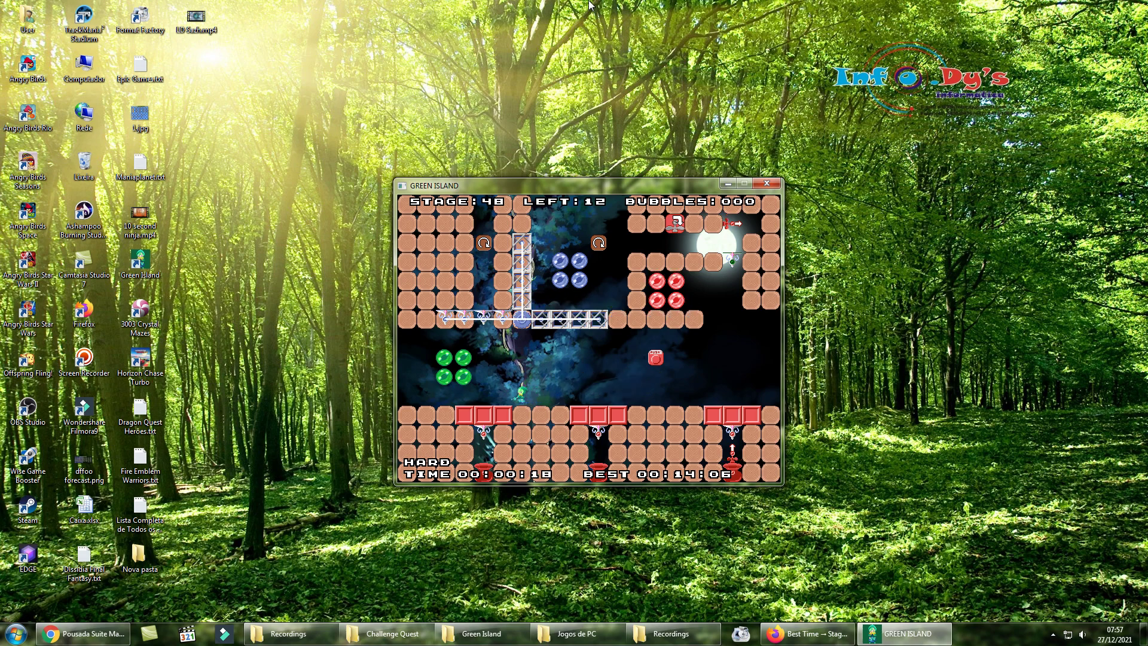
{"action": "key", "text": "Left"}
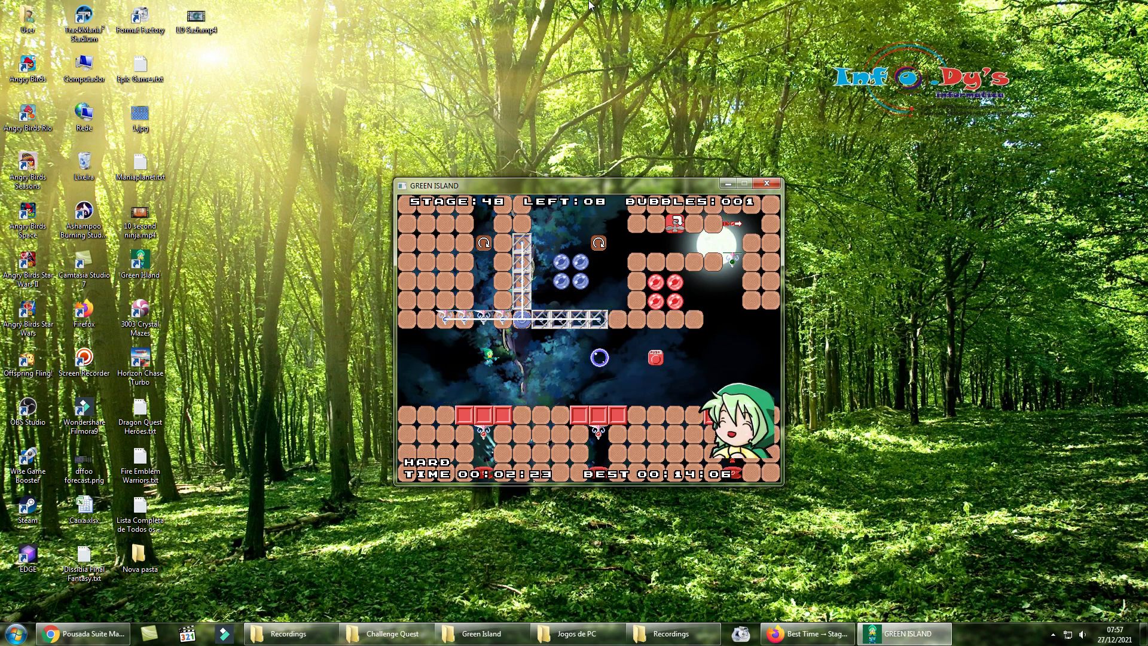
{"action": "key", "text": "Left"}
{"action": "key", "text": "Right"}
{"action": "key", "text": "Left"}
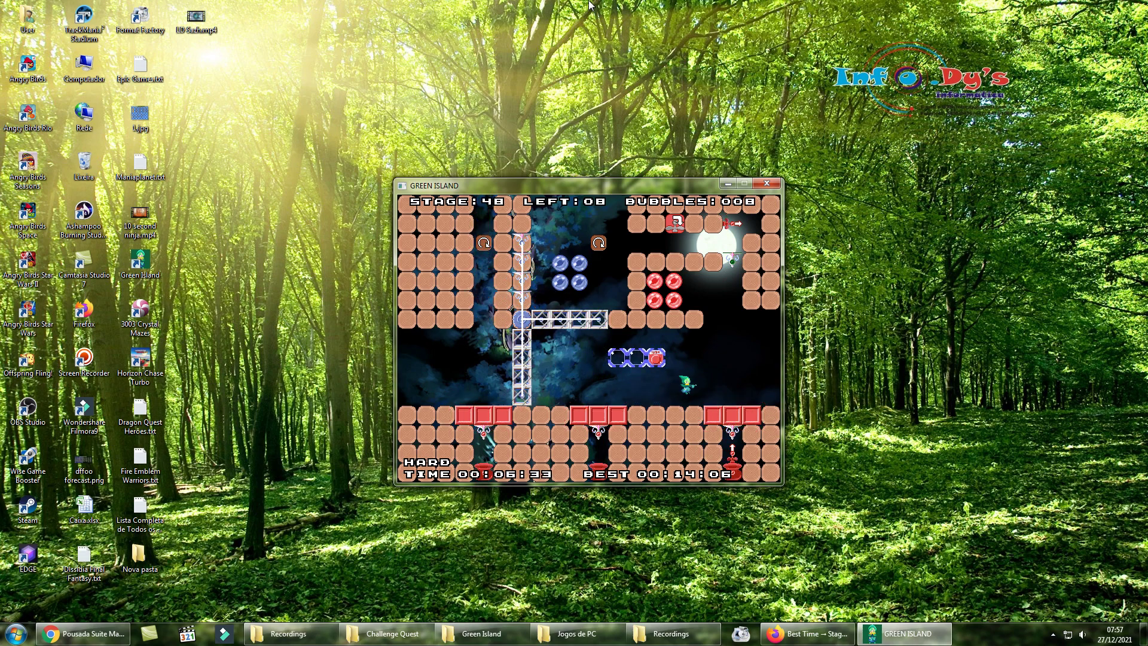
{"action": "key", "text": "Right"}
{"action": "key", "text": "Up"}
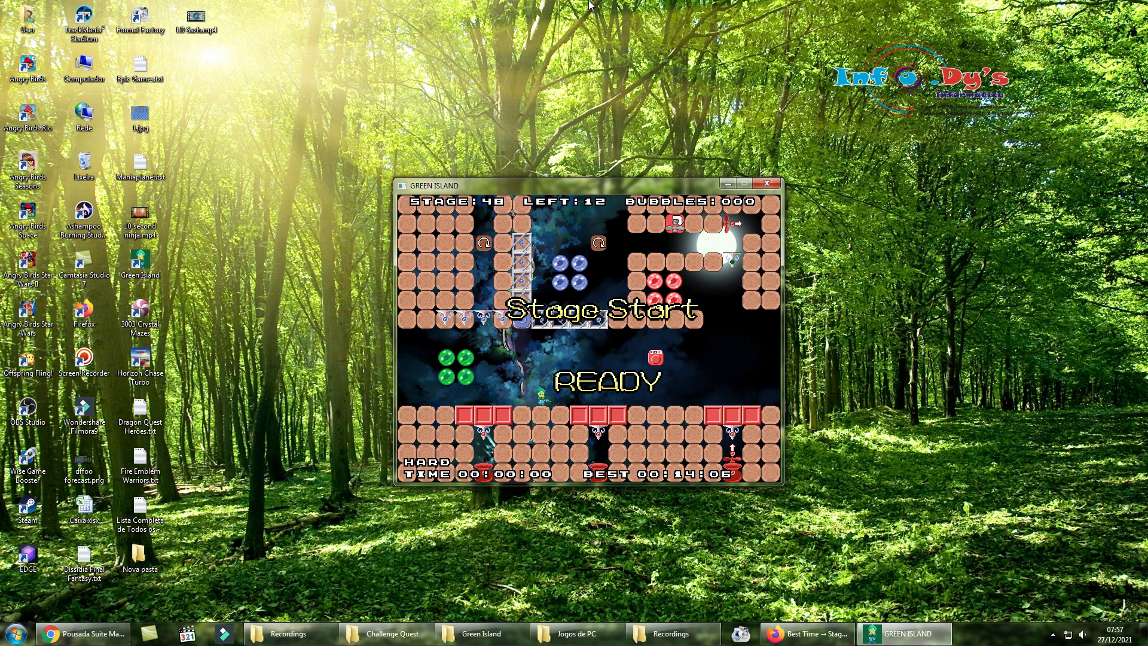
Start the next run, popping green bubbles and pushing the chain against the PUSH block
{"action": "key", "text": "Left"}
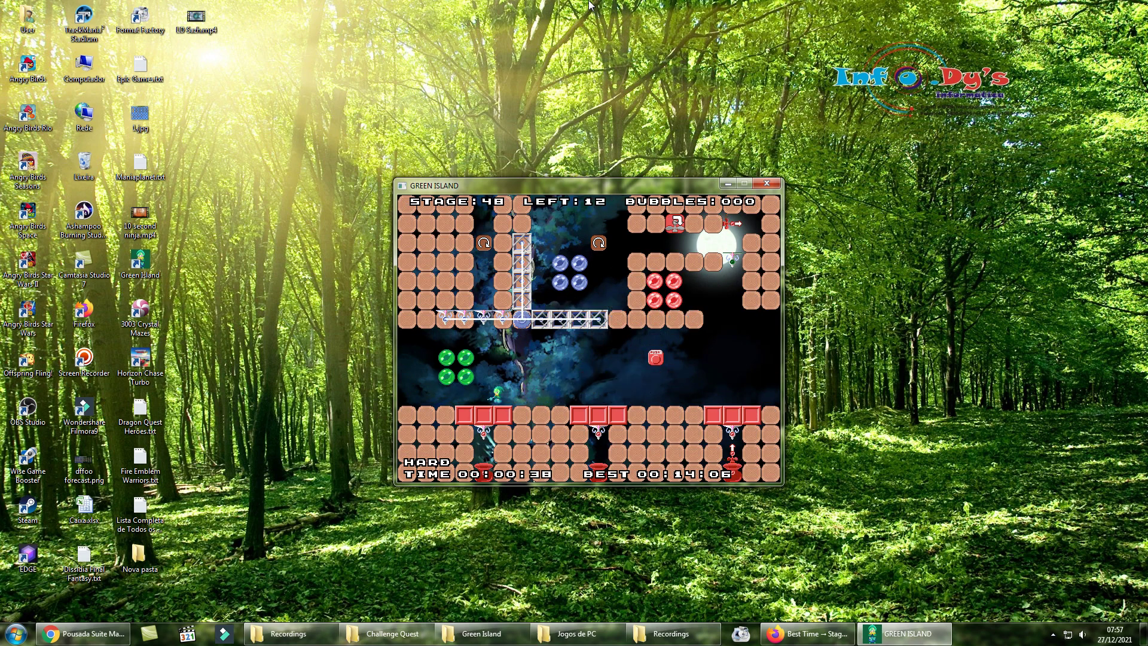
{"action": "key", "text": "Left"}
{"action": "key", "text": "Right"}
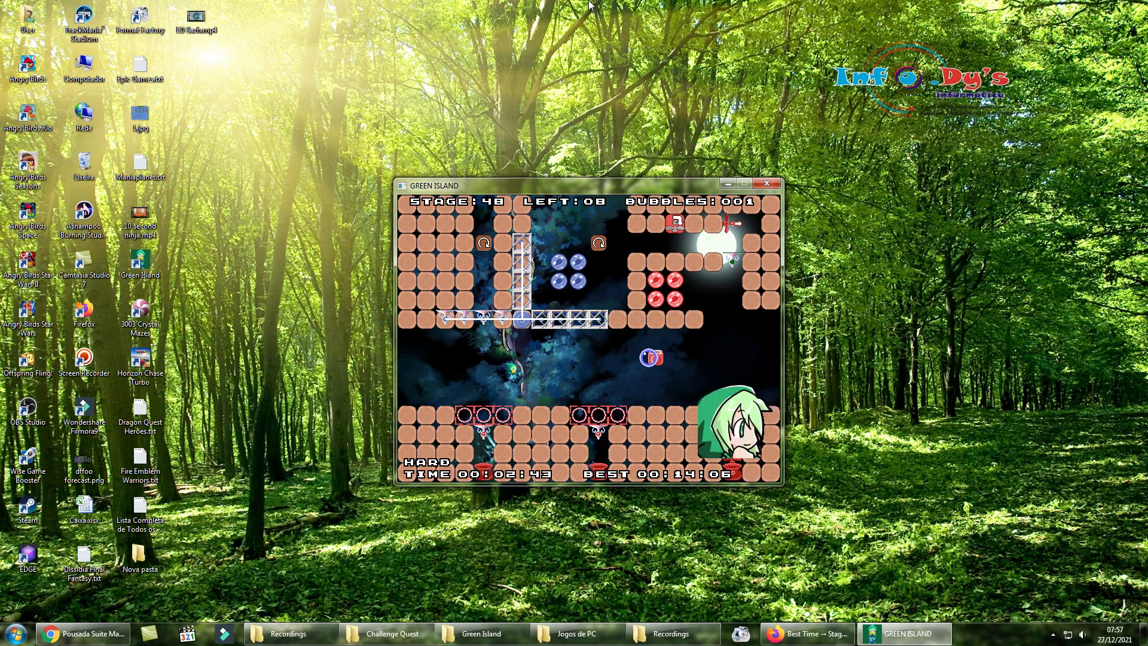
{"action": "key", "text": "Right"}
{"action": "key", "text": "Left"}
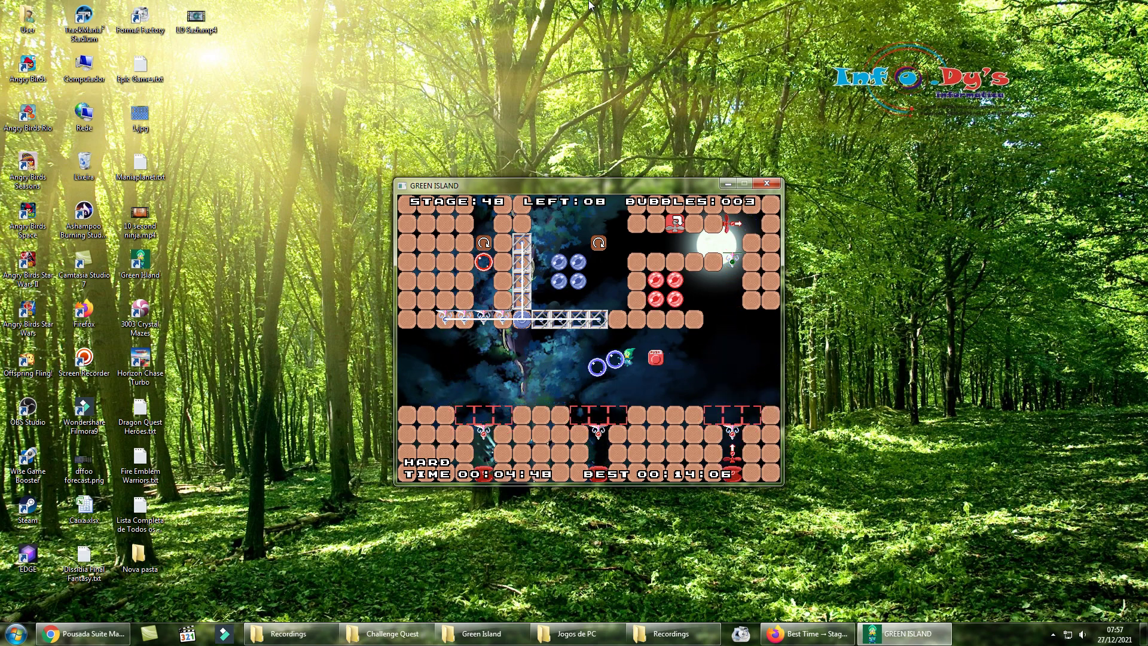
{"action": "key", "text": "Right"}
{"action": "key", "text": "Left"}
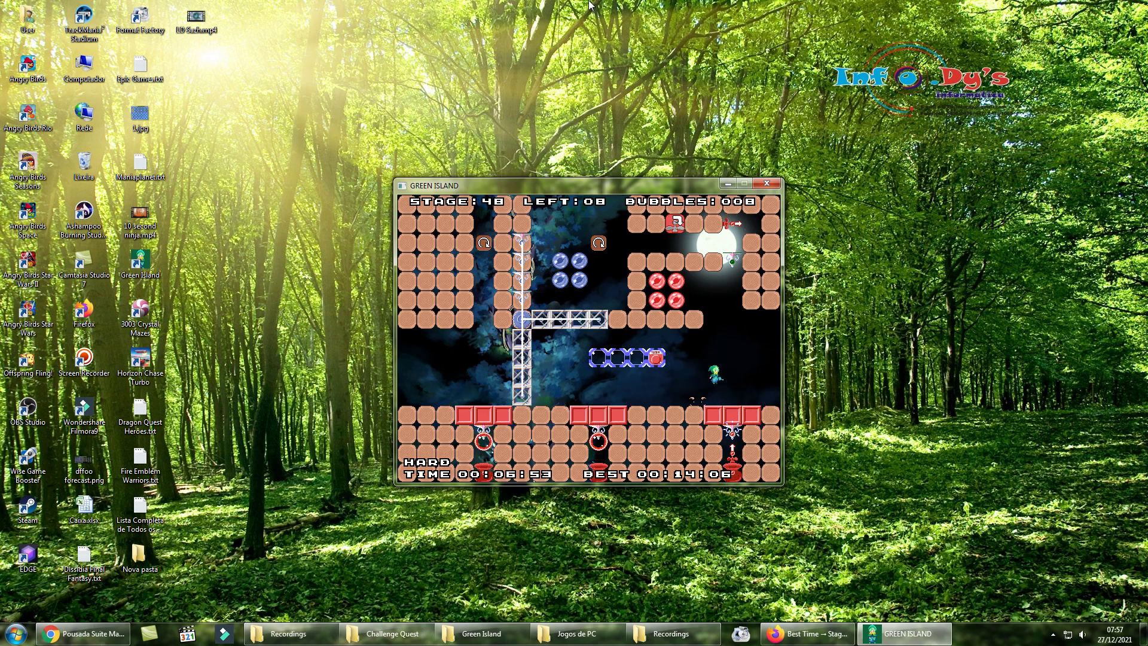
{"action": "key", "text": "Right"}
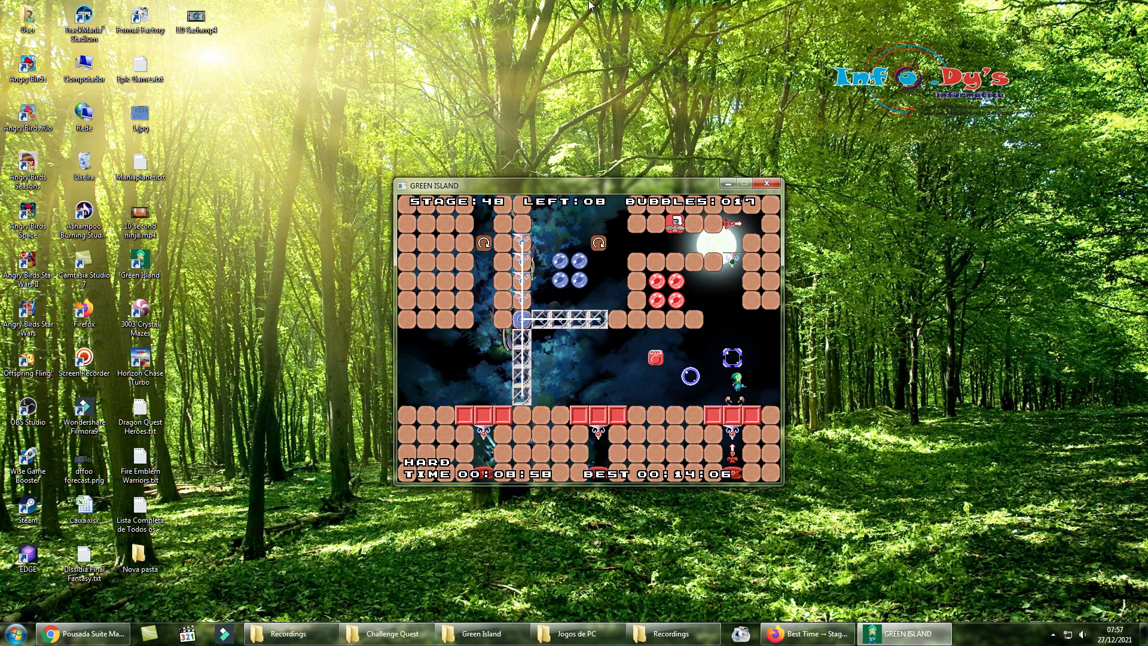
Restart Stage 48 from the pause menu, trap the green balls and fire more bubbles
{"action": "key", "text": "Escape"}
{"action": "key", "text": "Down"}
{"action": "key", "text": "Return"}
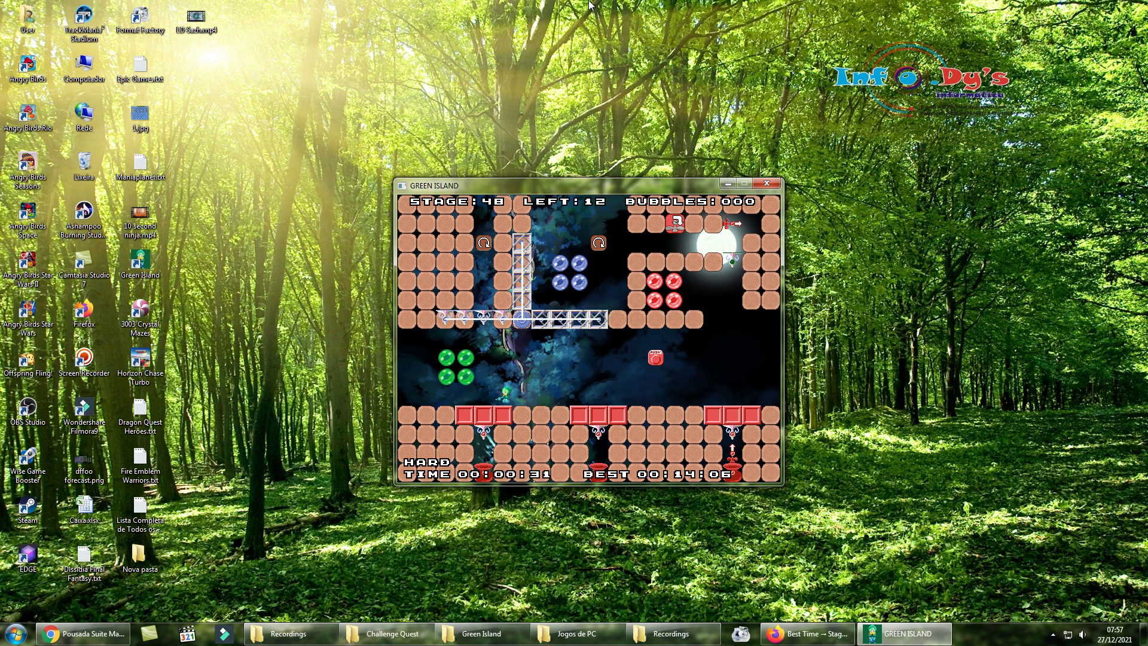
{"action": "key", "text": "Left"}
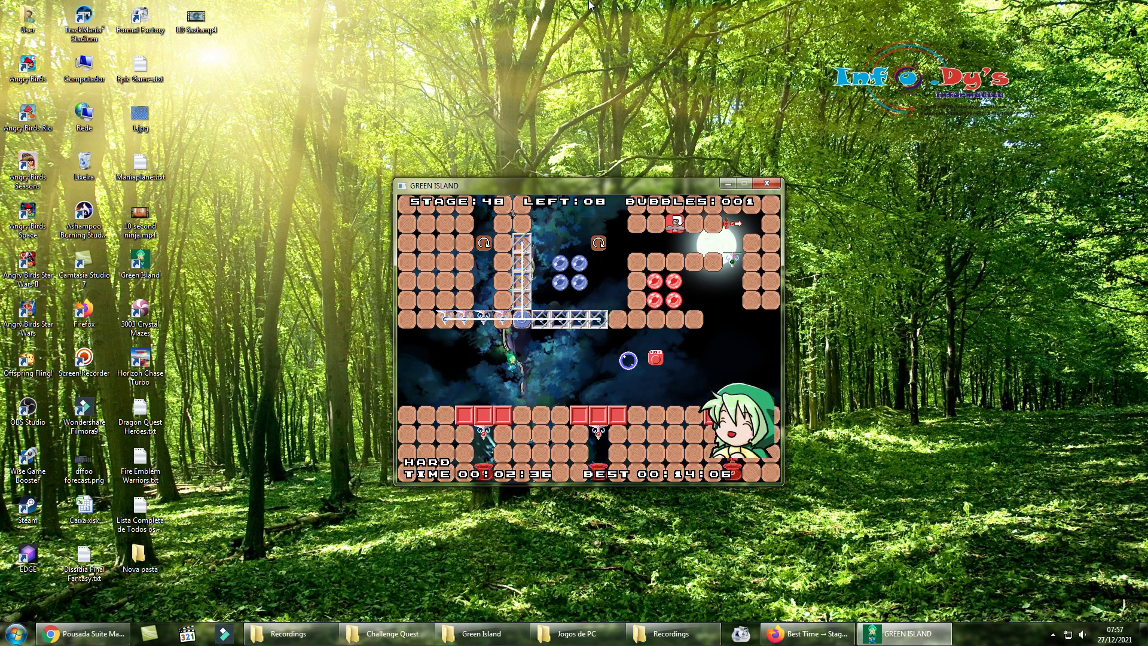
{"action": "key", "text": "Left"}
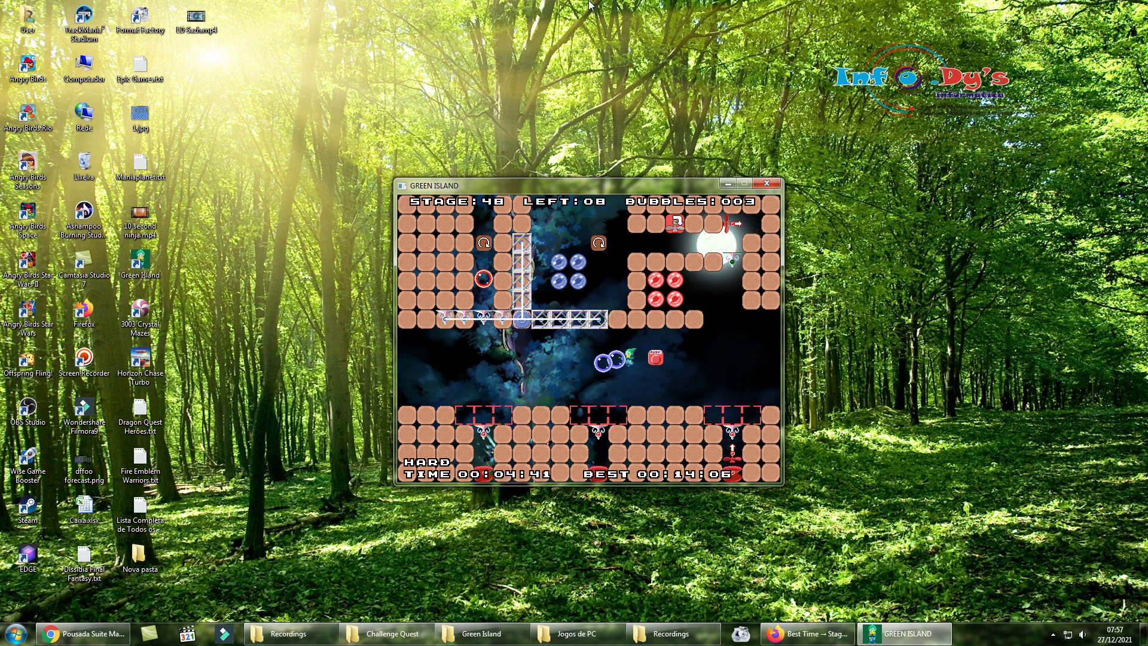
{"action": "key", "text": "Right"}
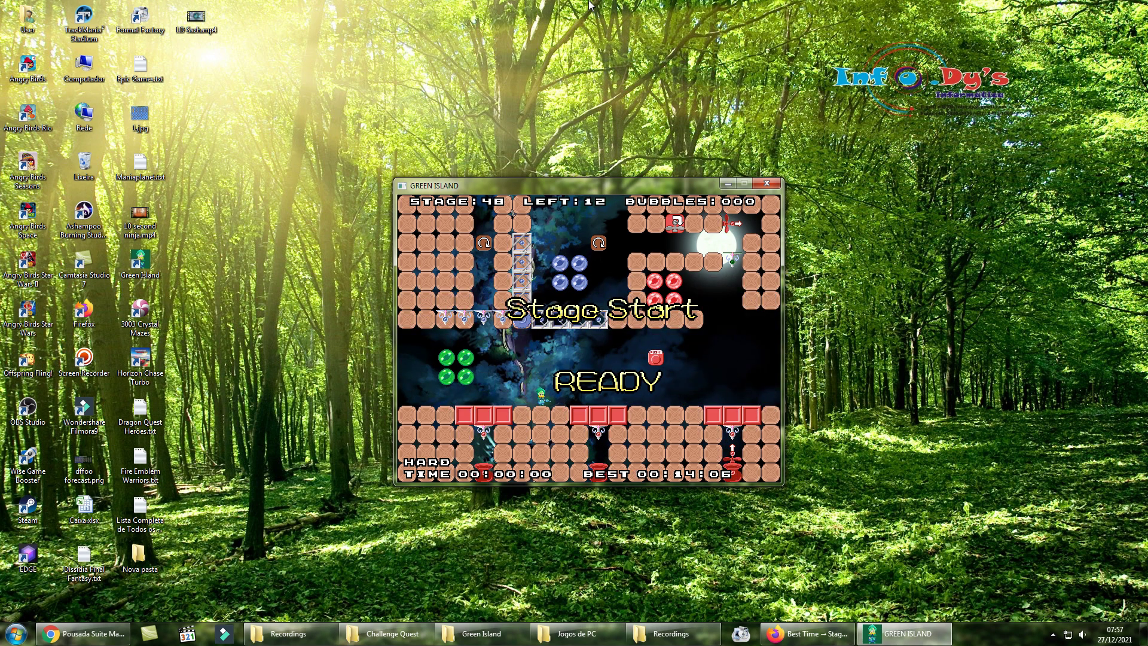
Begin a new run, trapping the green balls and using the switch to toggle the red blocks
{"action": "key", "text": "Left"}
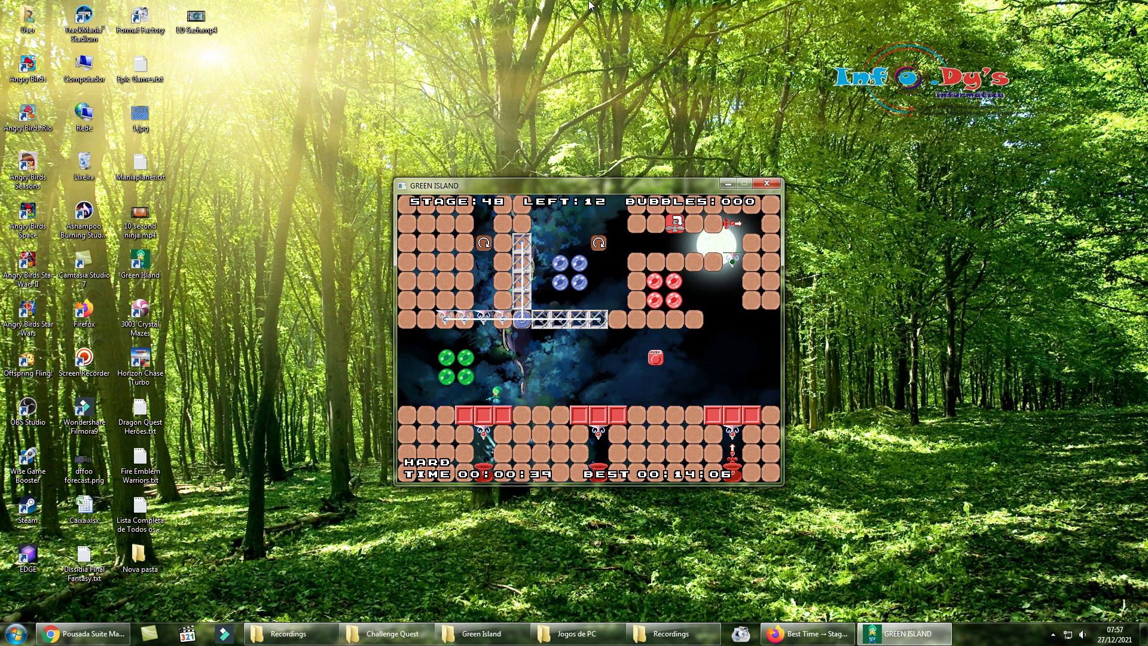
{"action": "key", "text": "z"}
{"action": "key", "text": "Right"}
{"action": "key", "text": "z"}
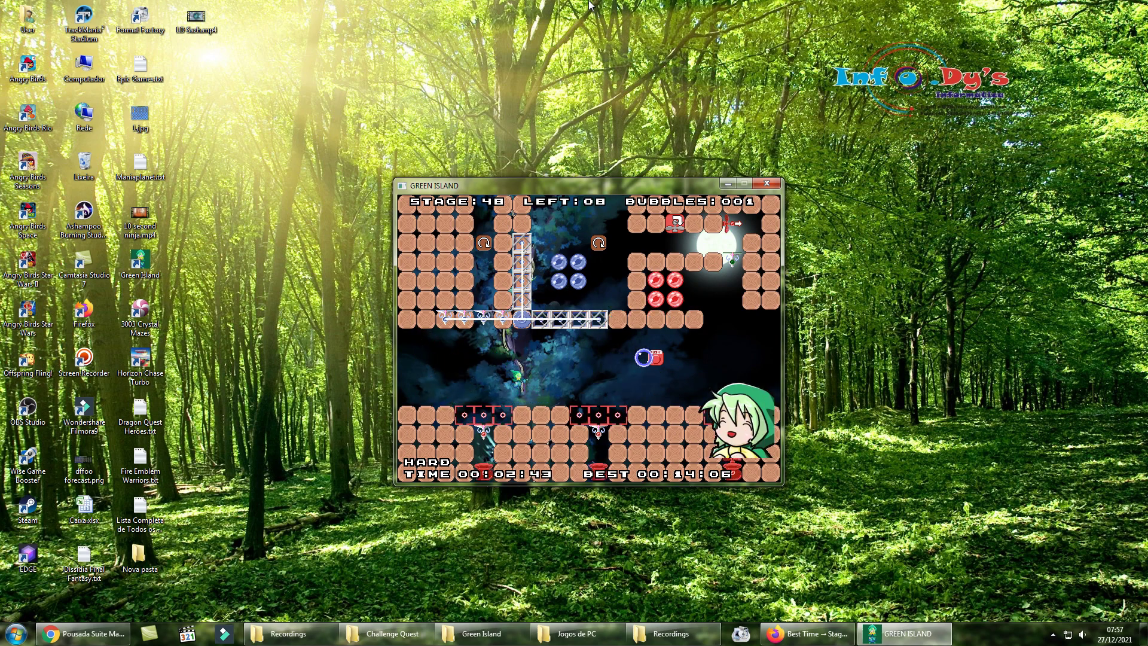
{"action": "key", "text": "Left"}
{"action": "key", "text": "z"}
{"action": "key", "text": "z"}
{"action": "key", "text": "z"}
{"action": "key", "text": "Right"}
{"action": "key", "text": "z"}
{"action": "key", "text": "z"}
{"action": "key", "text": "z"}
{"action": "key", "text": "z"}
{"action": "key", "text": "z"}
{"action": "key", "text": "z"}
{"action": "key", "text": "z"}
{"action": "key", "text": "z"}
{"action": "key", "text": "z"}
Restart again, clear the green balls, rotate the girders with bubbles, then pause
{"action": "key", "text": "Escape"}
{"action": "key", "text": "Down"}
{"action": "key", "text": "Return"}
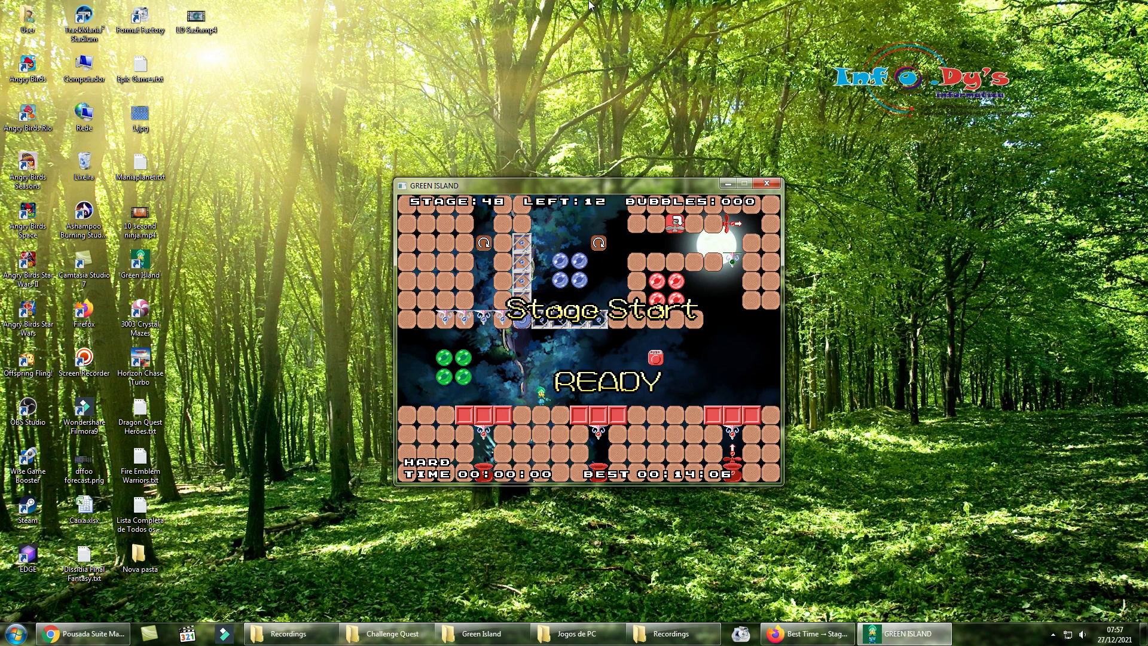
{"action": "key", "text": "Left"}
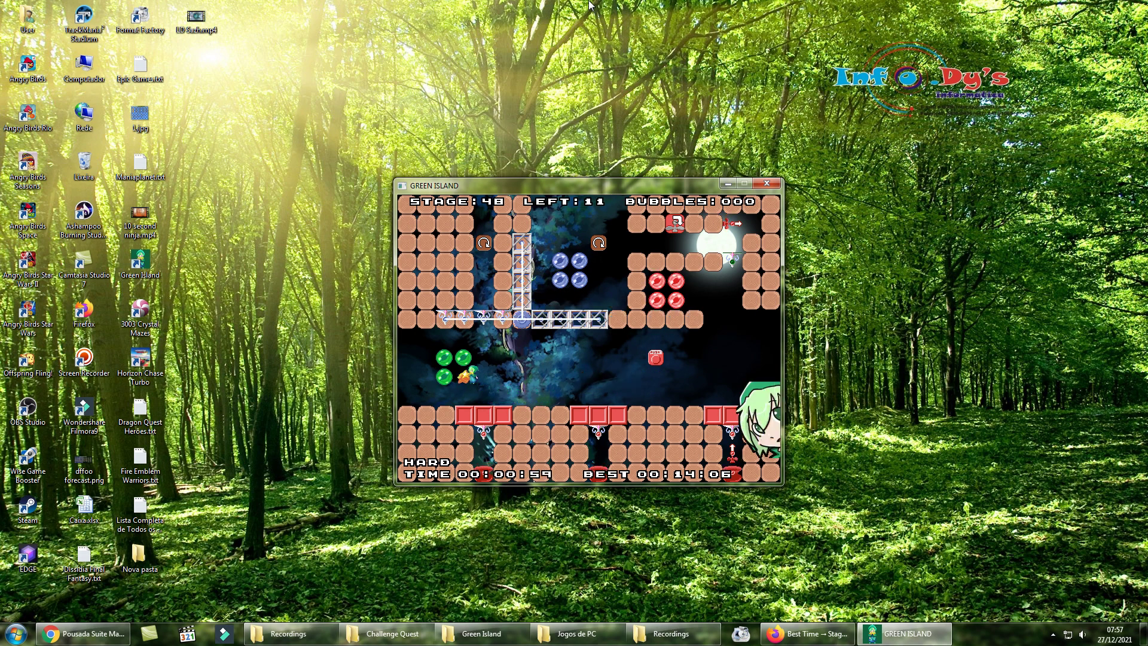
{"action": "key", "text": "Right"}
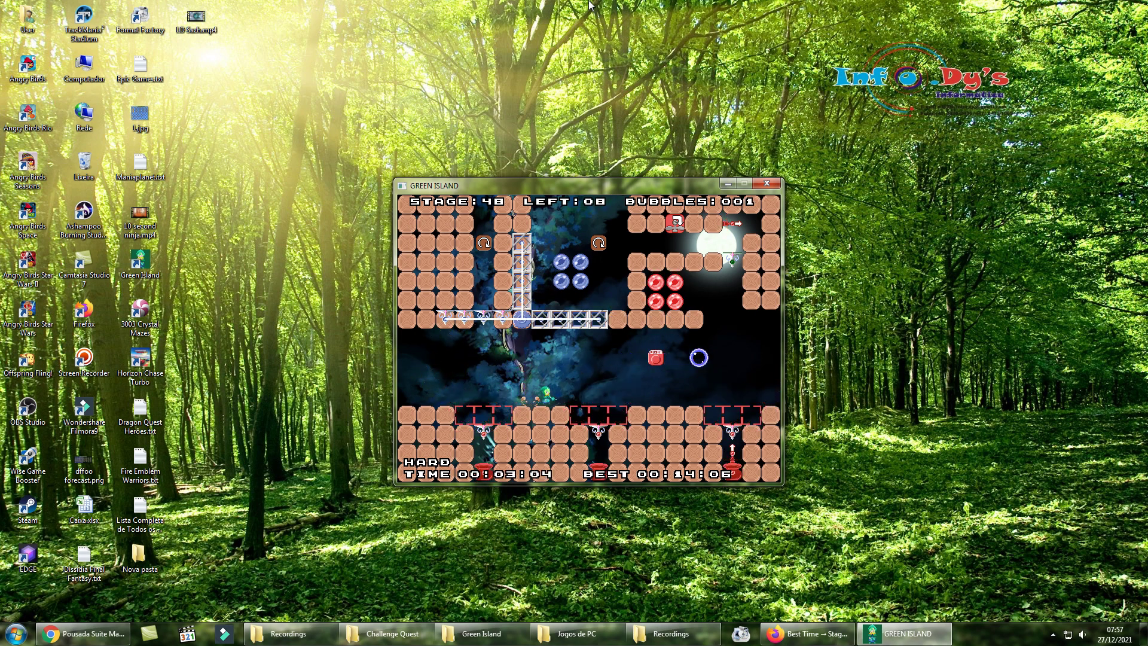
{"action": "key", "text": "Right"}
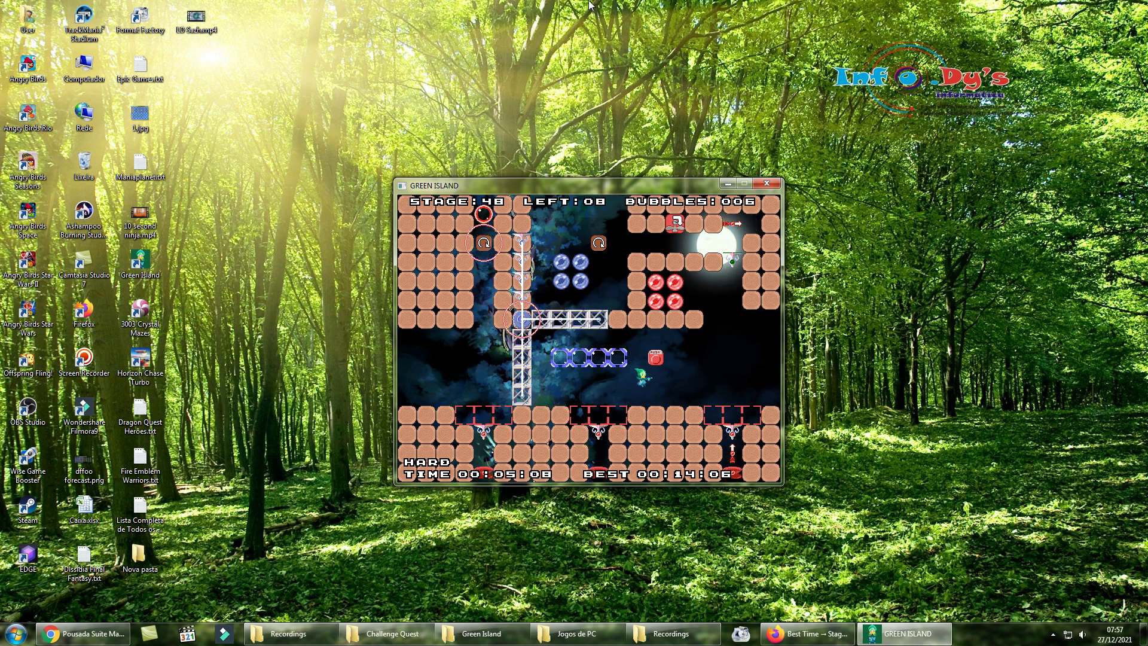
{"action": "key", "text": "Right"}
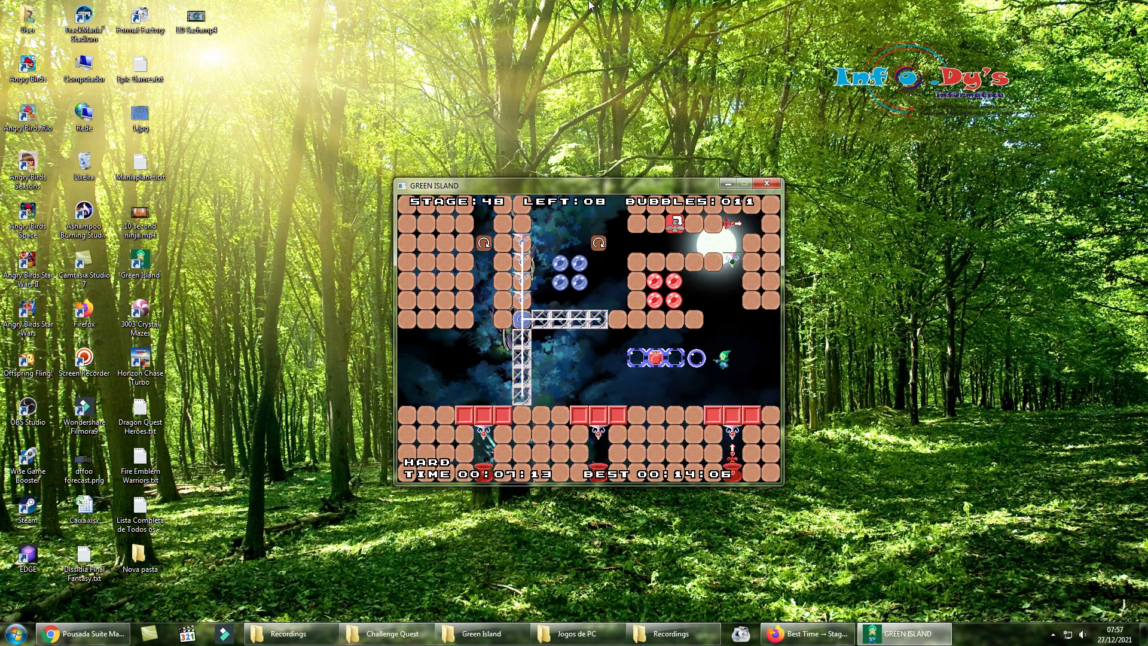
{"action": "key", "text": "Escape"}
Restart from the pause menu, trap the green balls and push the switch block right
{"action": "key", "text": "Down"}
{"action": "key", "text": "Return"}
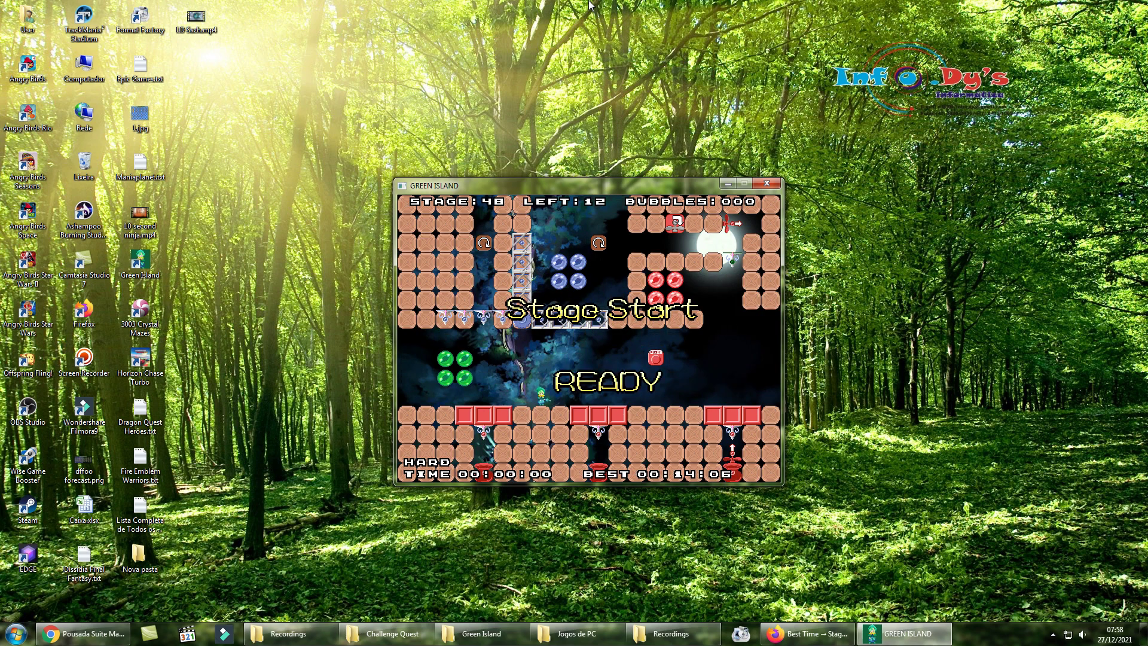
{"action": "key", "text": "Left"}
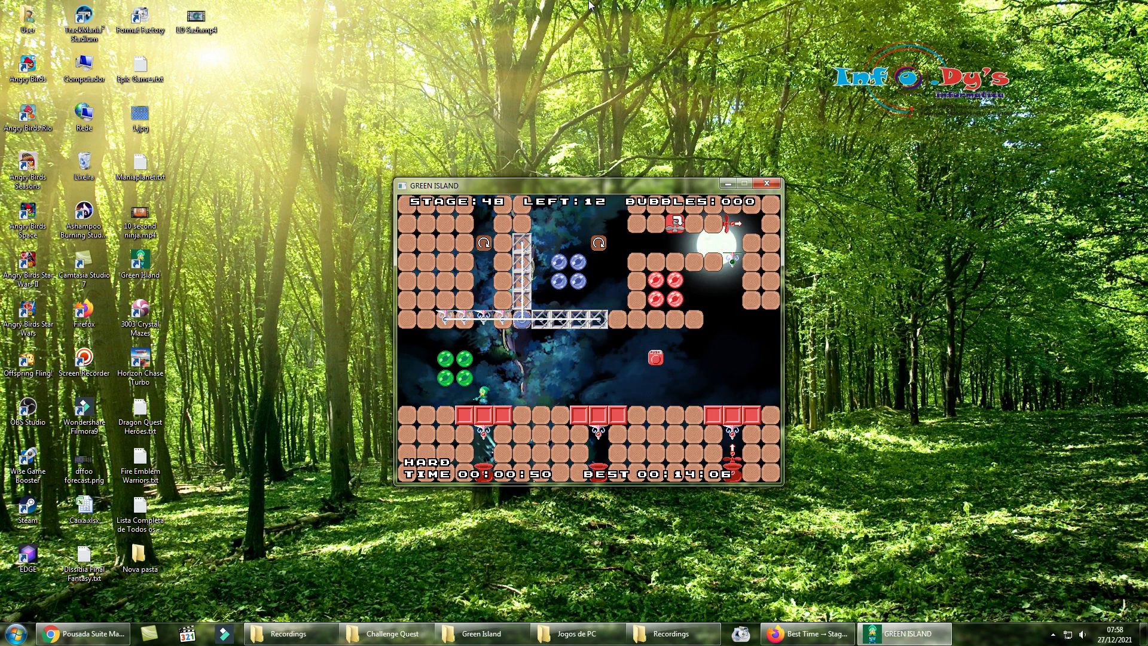
{"action": "key", "text": "Up"}
{"action": "key", "text": "Right"}
{"action": "key", "text": "Right"}
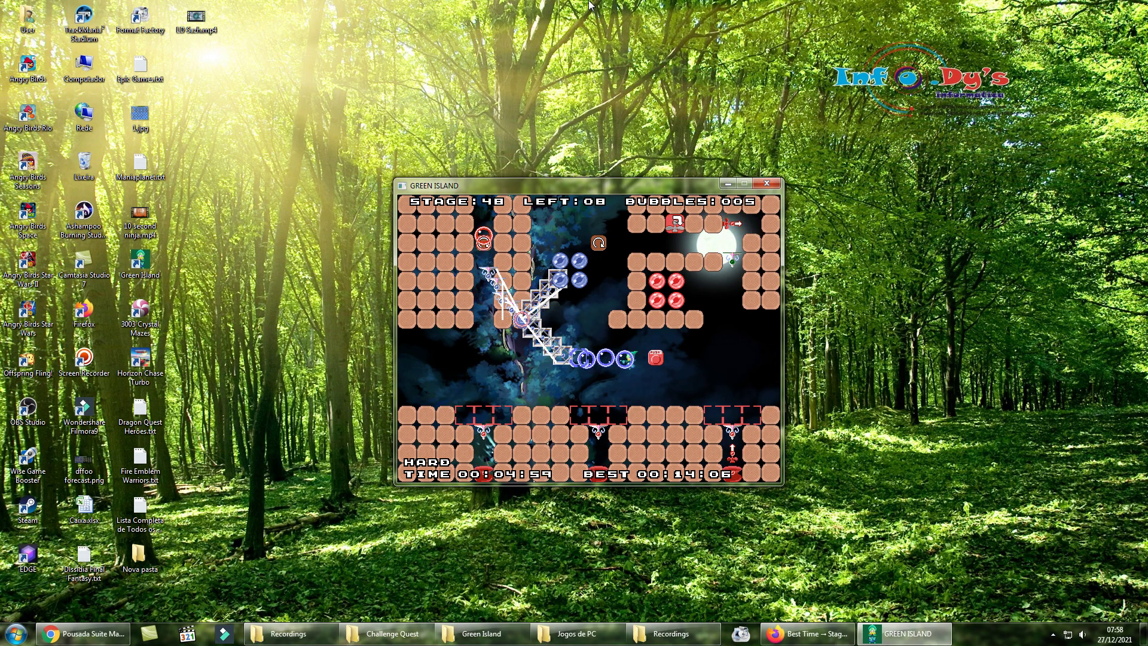
{"action": "key", "text": "Right"}
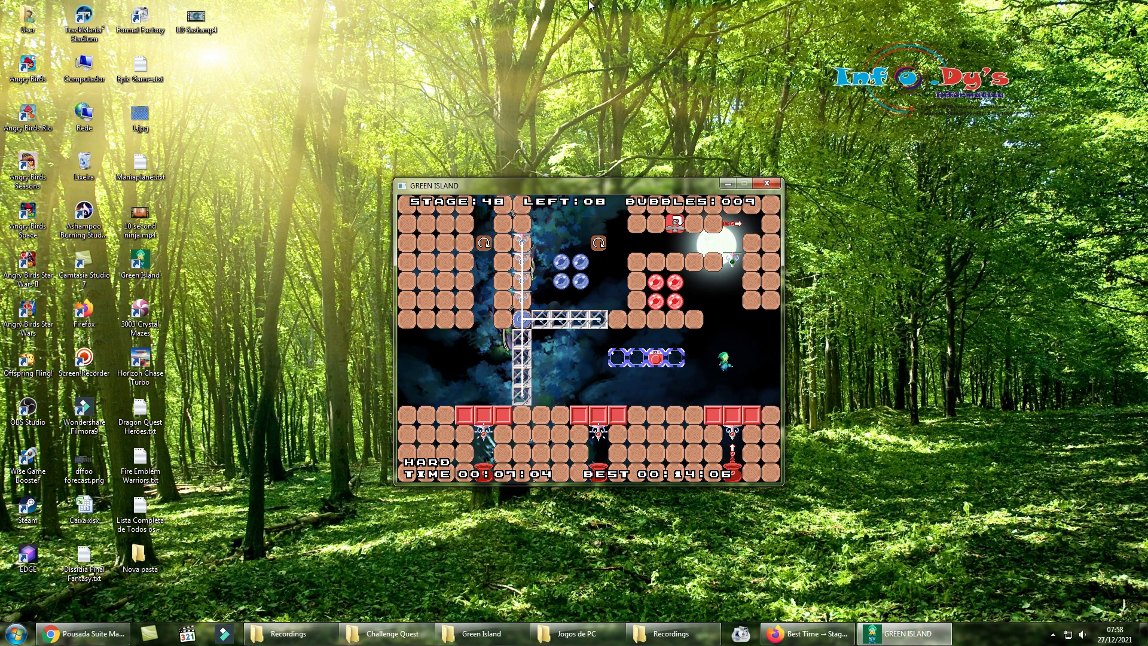
{"action": "key", "text": "Right"}
Pause and restart once more, rotating the girder and turning the red floor tiles into bubbles
{"action": "key", "text": "Escape"}
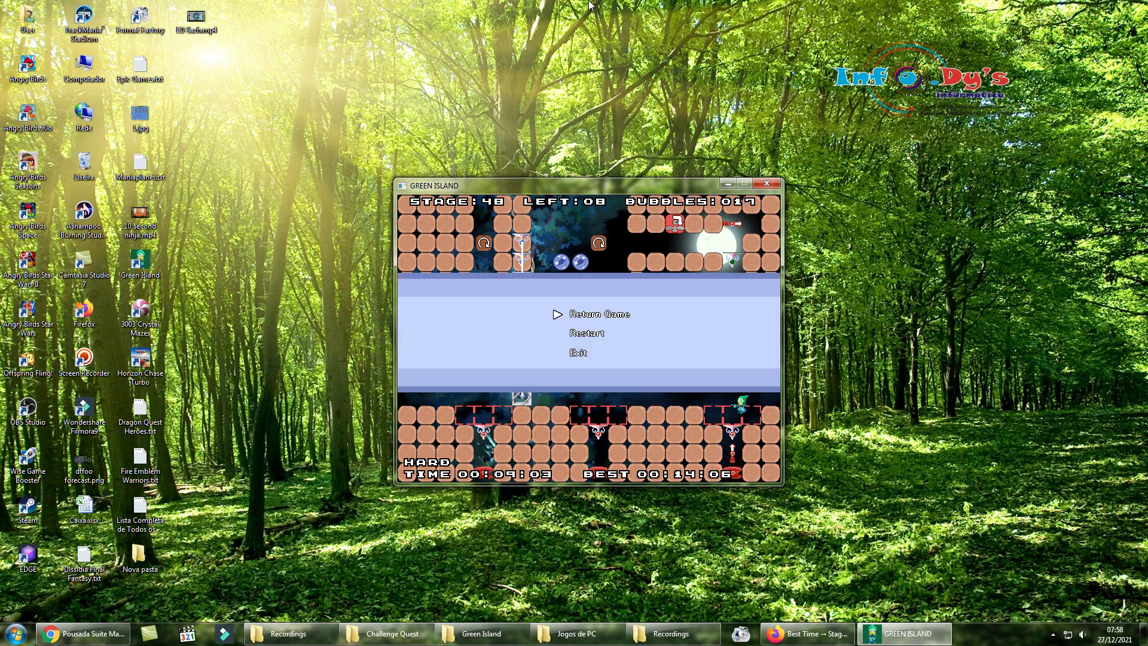
{"action": "key", "text": "Return"}
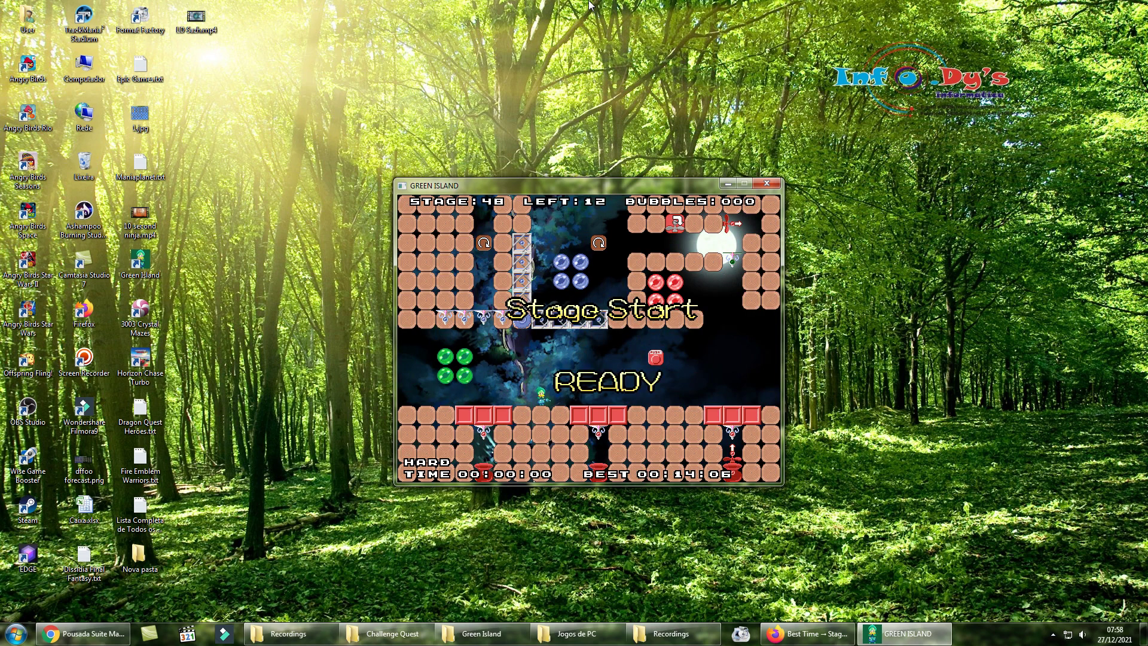
{"action": "key", "text": "Left"}
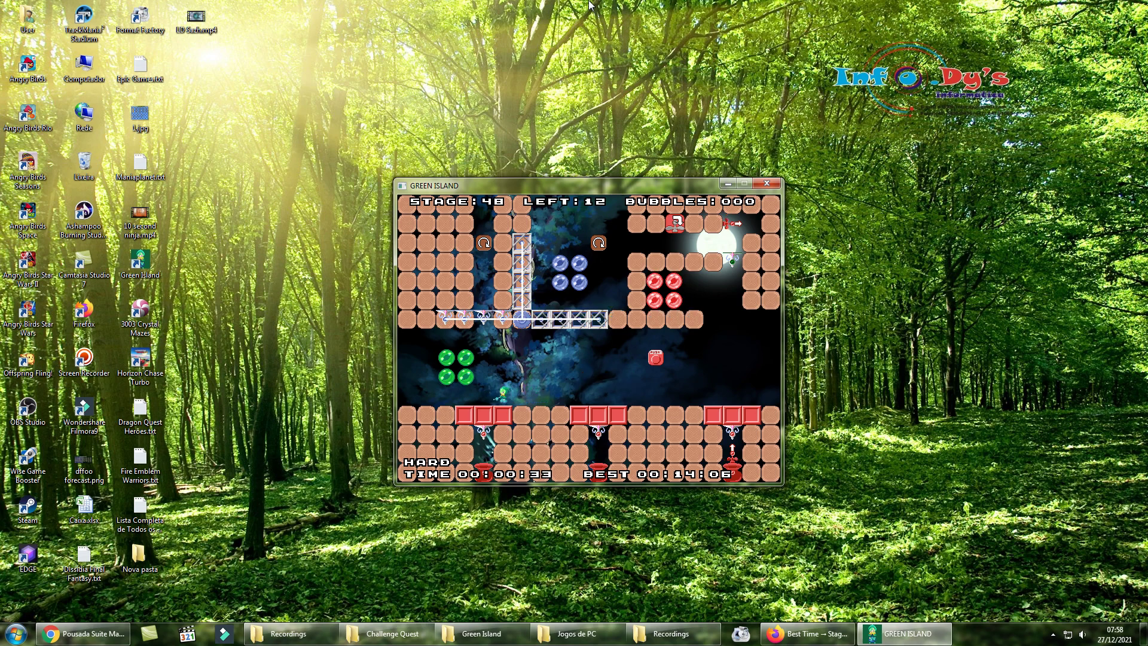
{"action": "key", "text": "Up"}
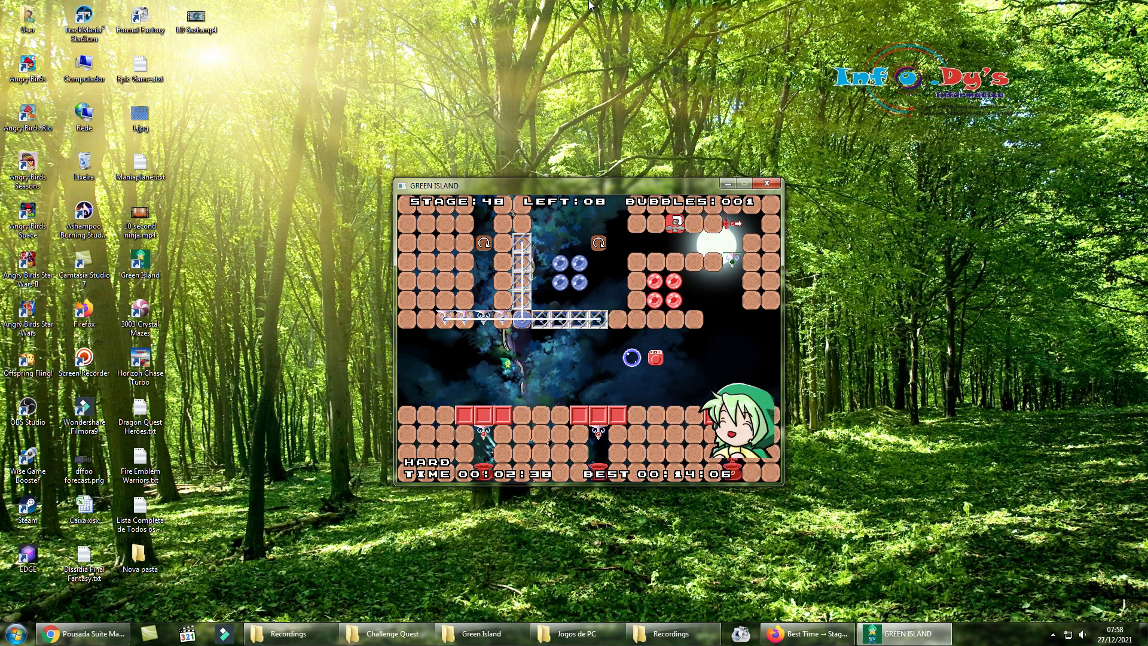
{"action": "key", "text": "Right"}
{"action": "key", "text": "Left"}
{"action": "key", "text": "Right"}
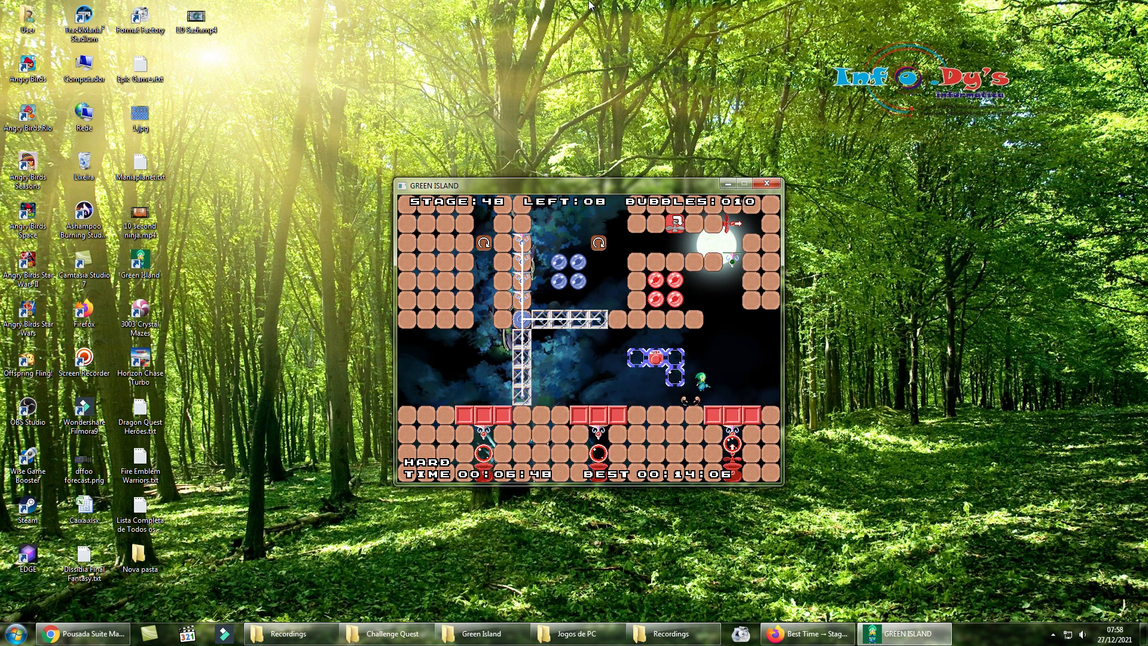
{"action": "key", "text": "Right"}
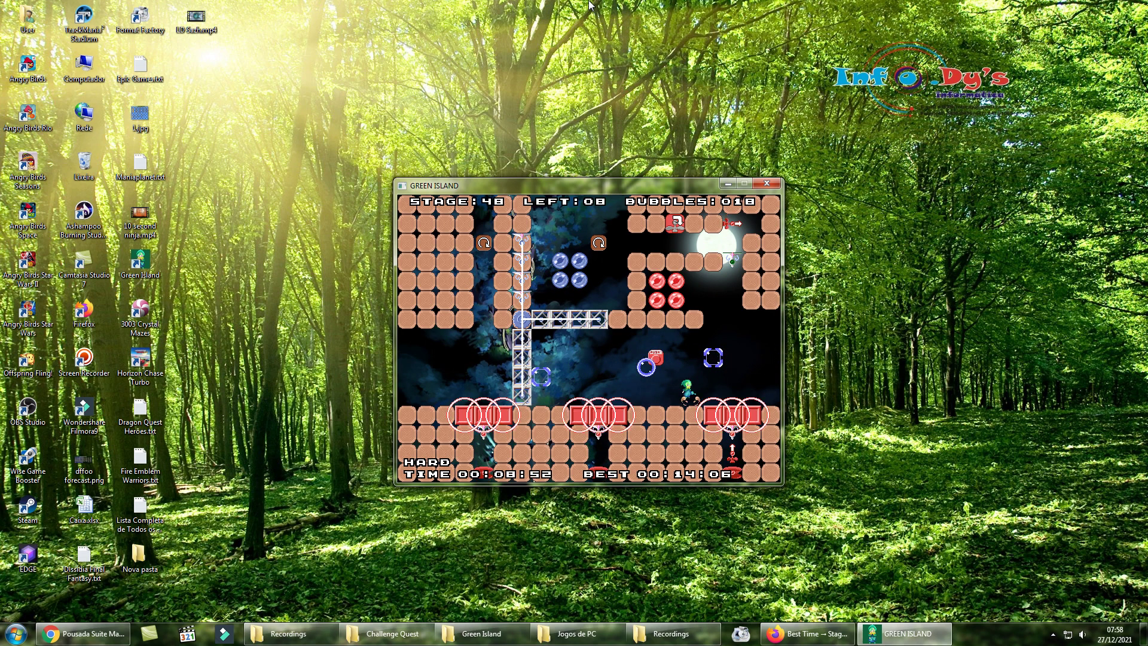
Restart Stage 48, clear the four green orbs, hit the switch and burst four red bubbles
{"action": "key", "text": "Escape"}
{"action": "key", "text": "Return"}
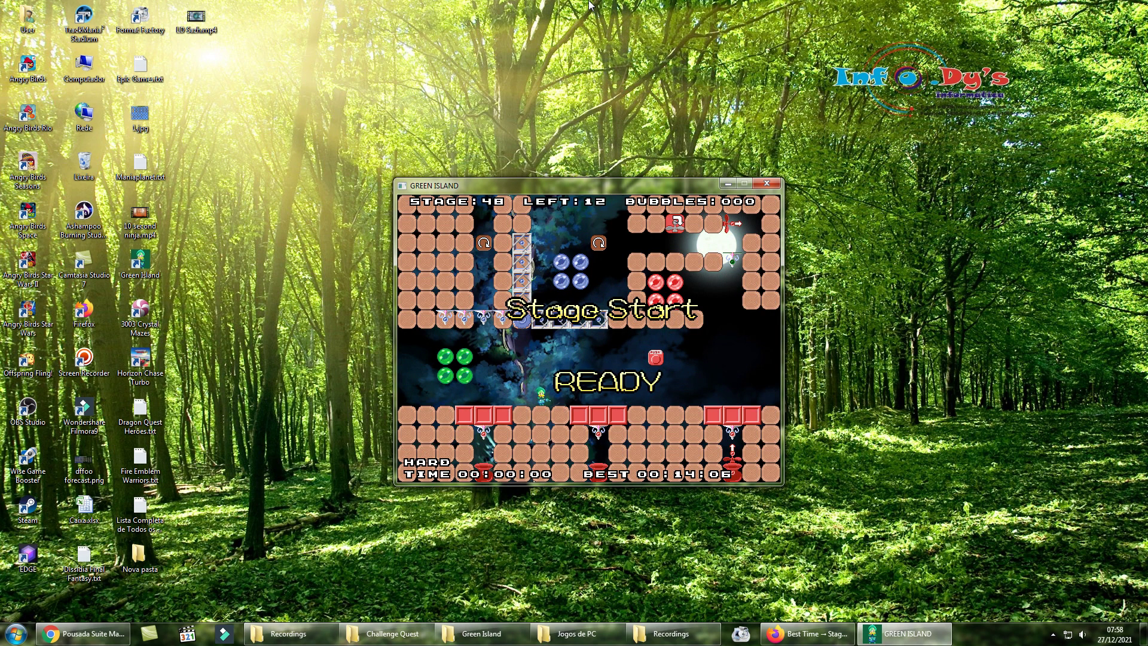
{"action": "key", "text": "Left"}
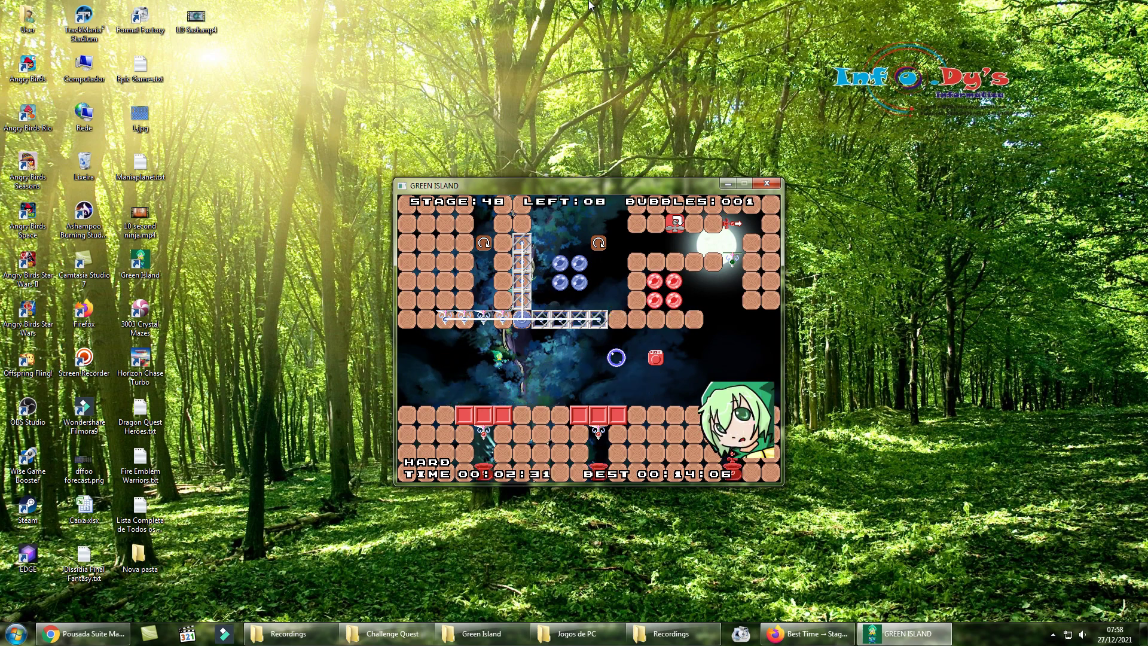
{"action": "key", "text": "Right"}
{"action": "key", "text": "z"}
{"action": "key", "text": "z"}
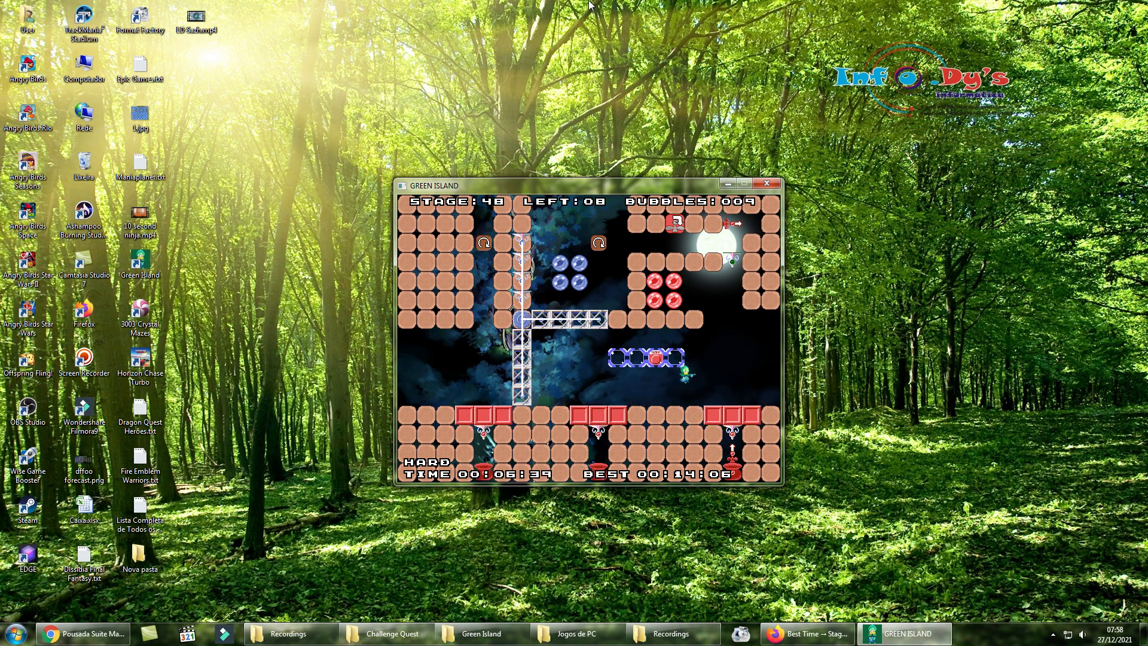
{"action": "key", "text": "z"}
{"action": "key", "text": "z"}
{"action": "key", "text": "z"}
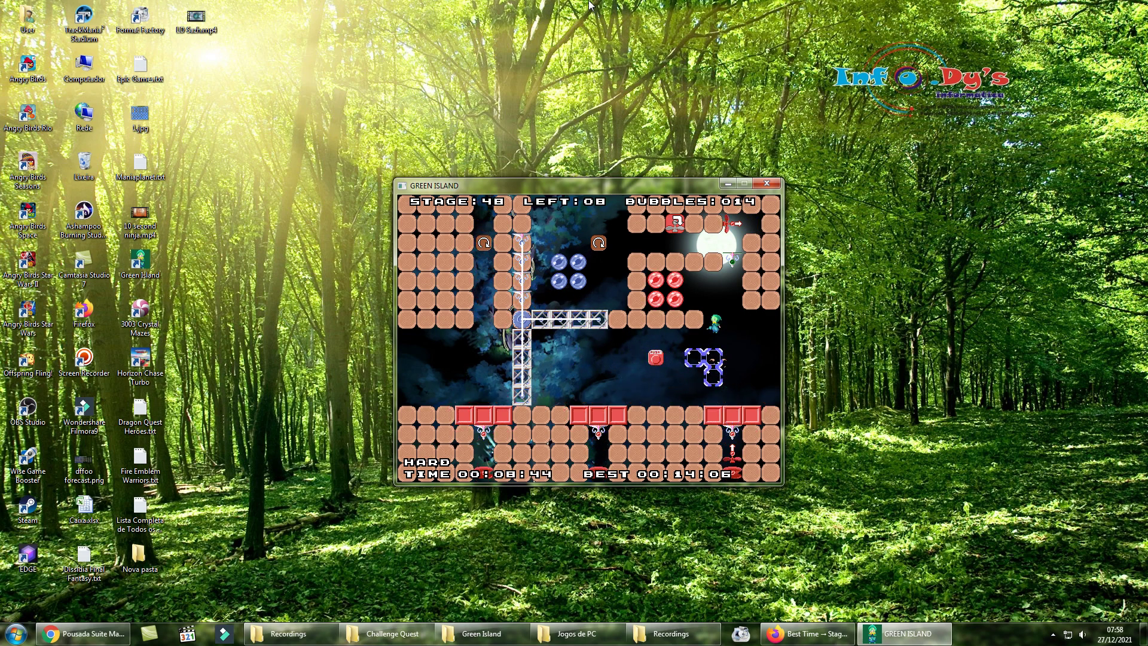
{"action": "key", "text": "x"}
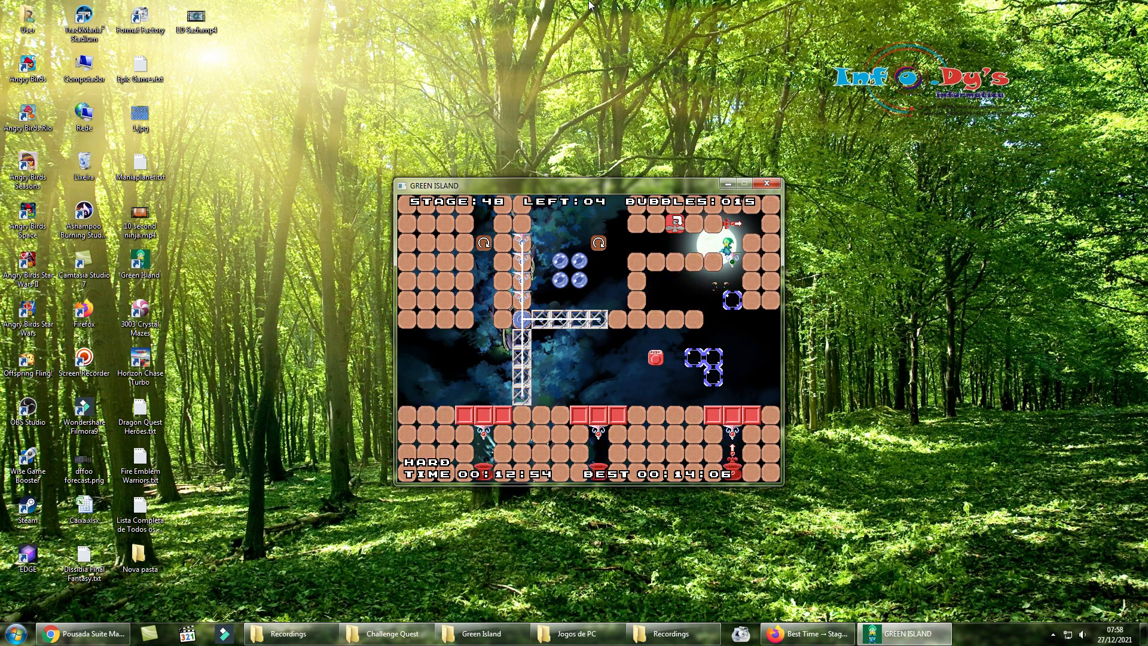
Restart and trap the green balls, then move right firing bubbles
{"action": "key", "text": "Escape"}
{"action": "key", "text": "Down"}
{"action": "key", "text": "z"}
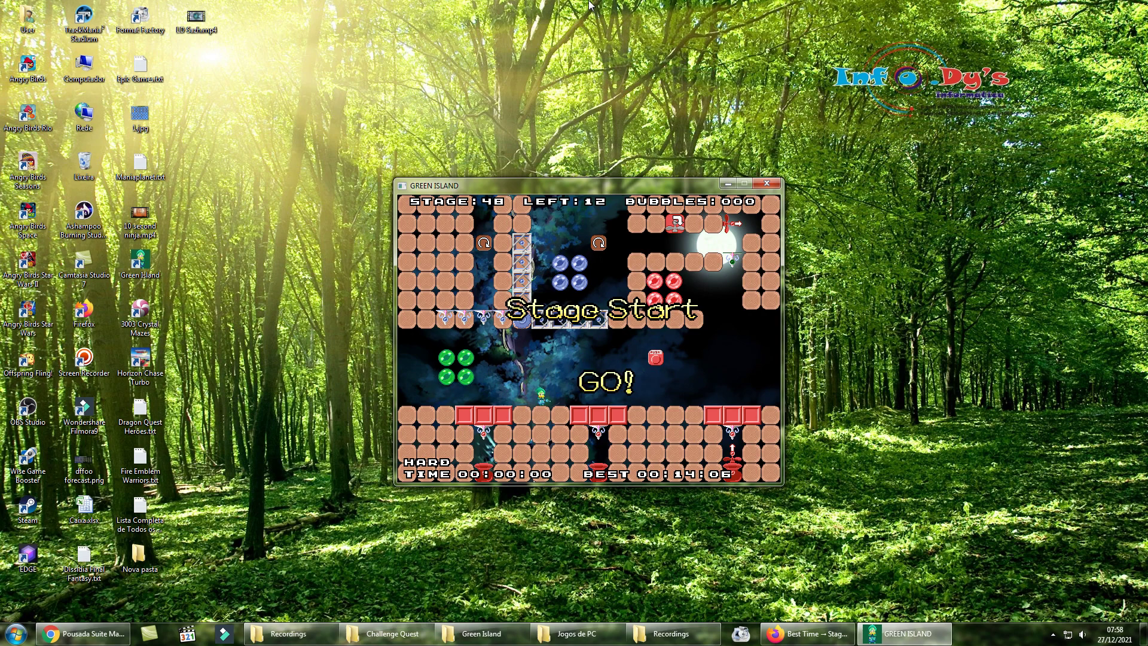
{"action": "key", "text": "Left"}
{"action": "key", "text": "z"}
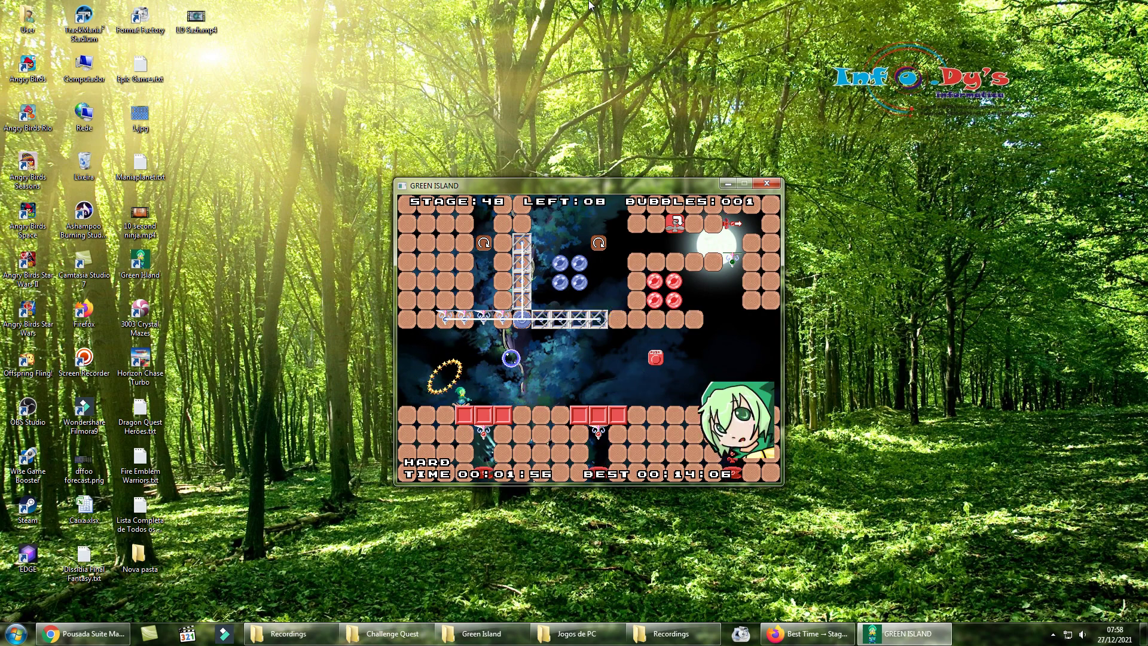
{"action": "key", "text": "Right"}
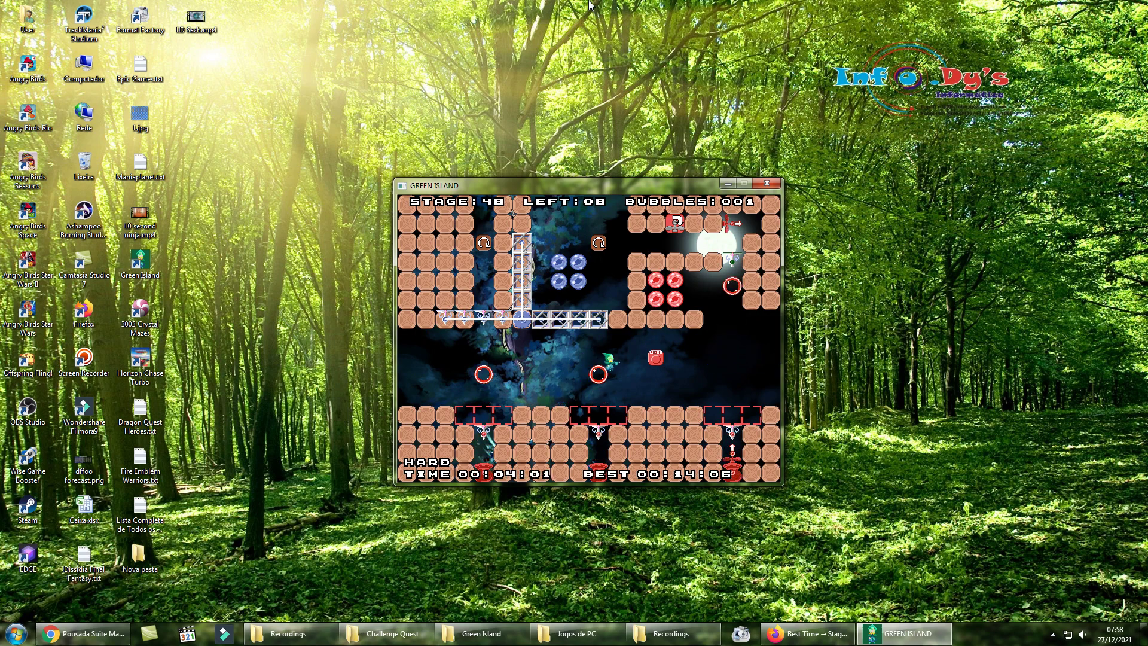
{"action": "key", "text": "z"}
{"action": "key", "text": "z"}
{"action": "key", "text": "z"}
{"action": "key", "text": "Right"}
{"action": "key", "text": "z"}
{"action": "key", "text": "z"}
{"action": "key", "text": "z"}
{"action": "key", "text": "z"}
{"action": "key", "text": "z"}
{"action": "key", "text": "z"}
{"action": "key", "text": "z"}
{"action": "key", "text": "z"}
{"action": "key", "text": "z"}
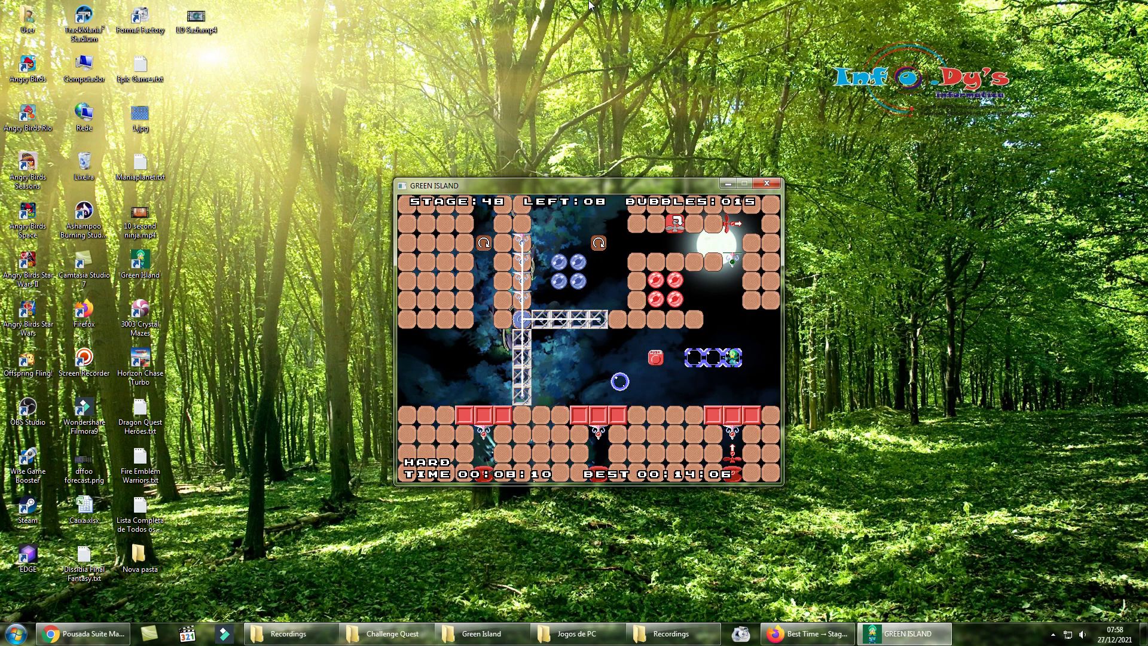
Restart, collect the green gems and float up in a bubble before walking right
{"action": "key", "text": "Escape"}
{"action": "key", "text": "Return"}
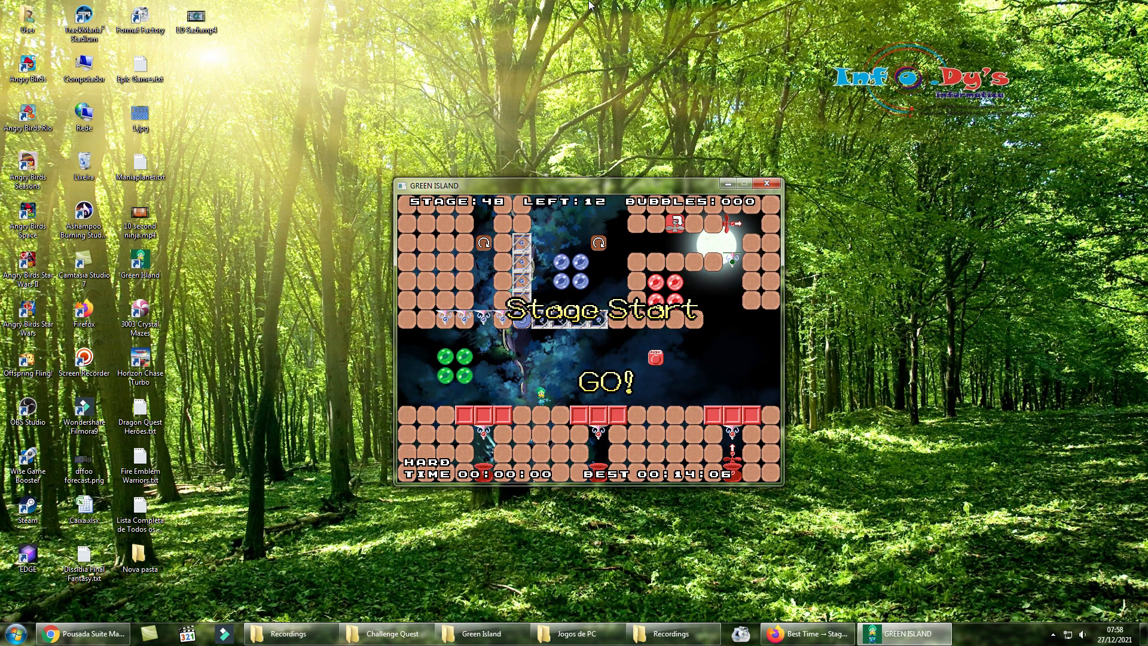
{"action": "key", "text": "Left"}
{"action": "key", "text": "Up"}
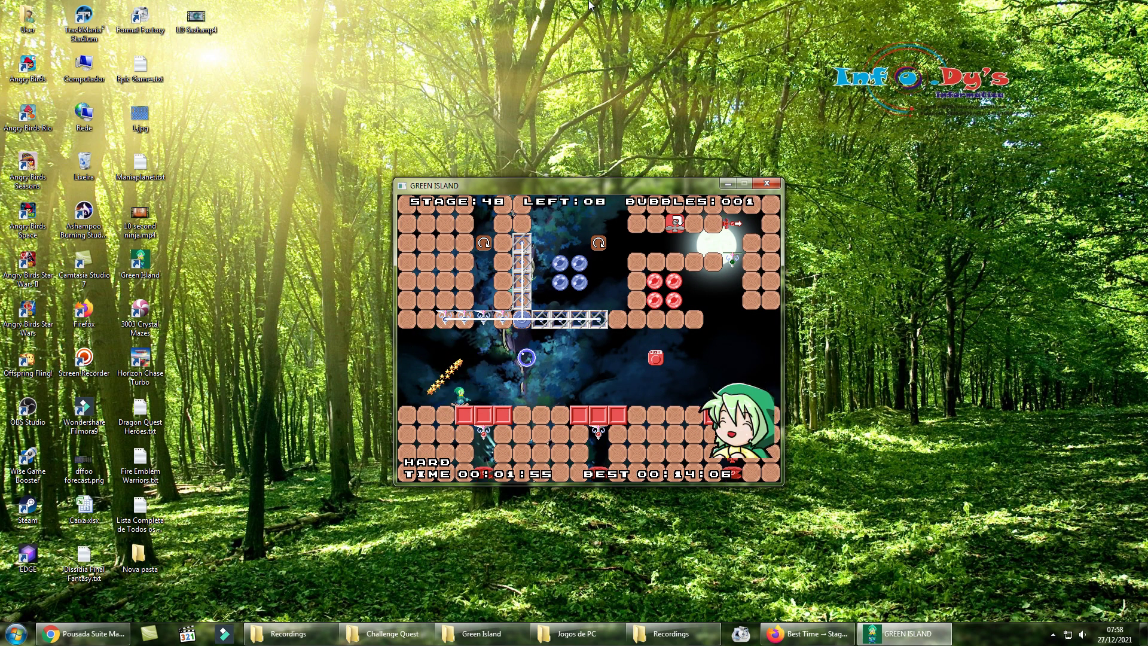
{"action": "key", "text": "Right"}
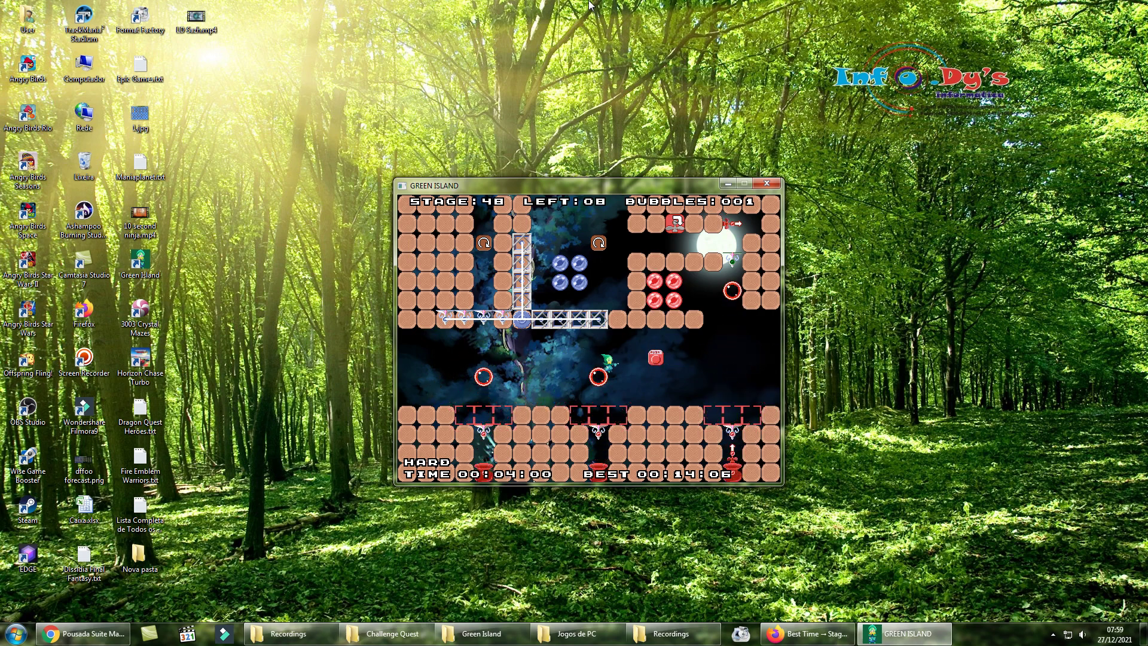
{"action": "key", "text": "Right"}
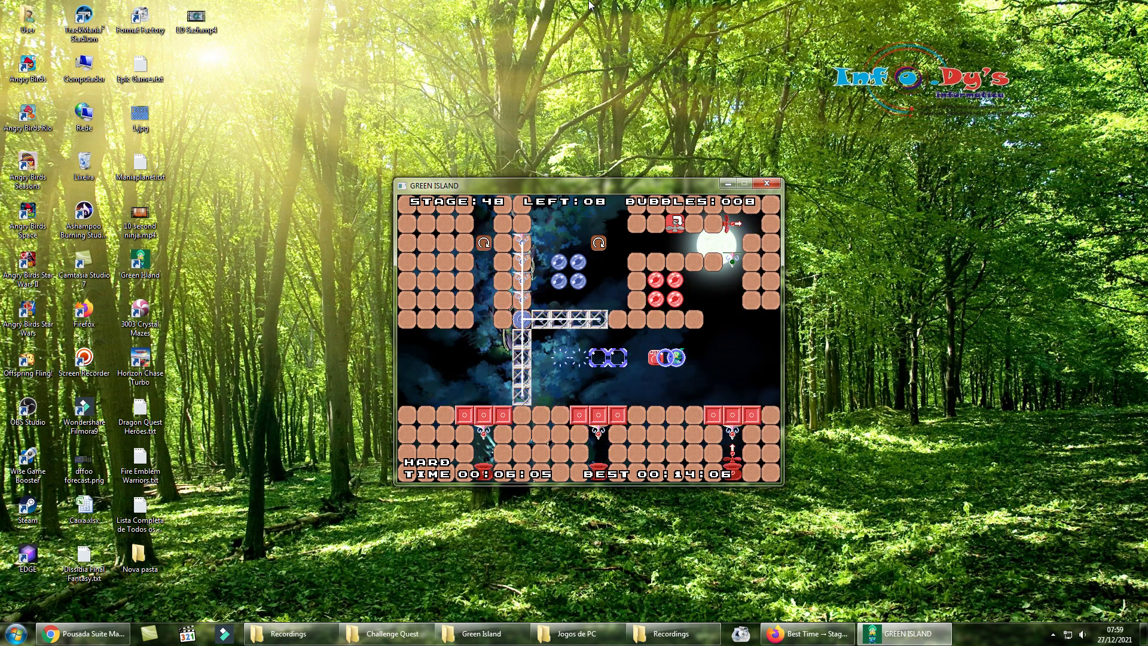
{"action": "key", "text": "Right"}
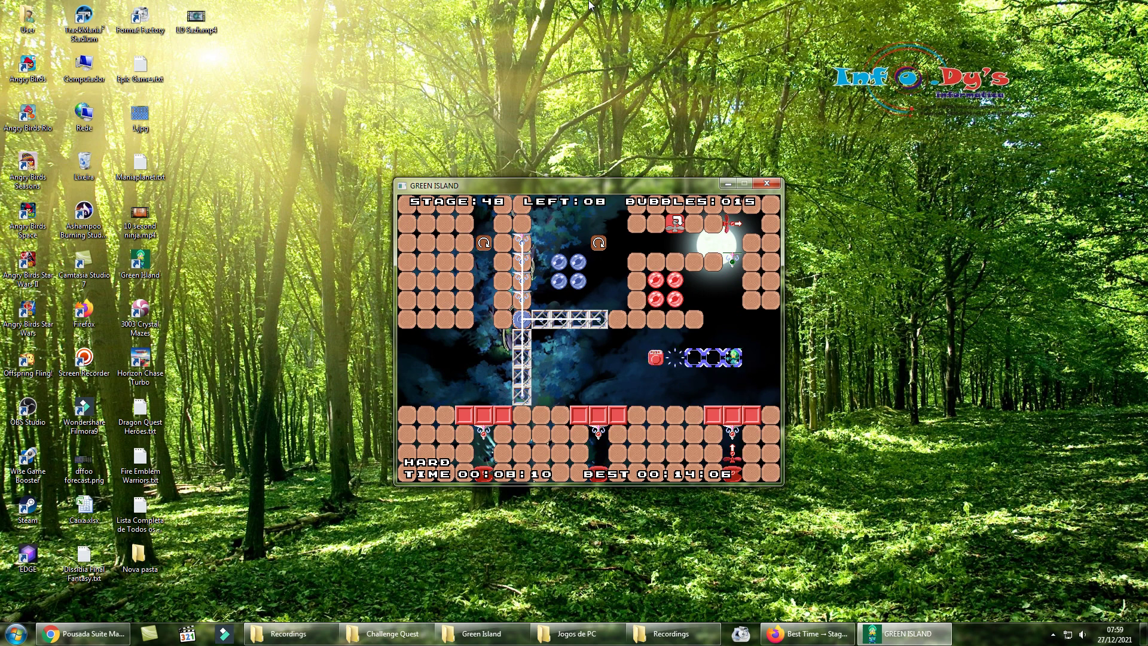
Restart, pop the green bubbles and clear red targets until four remain
{"action": "key", "text": "Escape"}
{"action": "key", "text": "Down"}
{"action": "key", "text": "Return"}
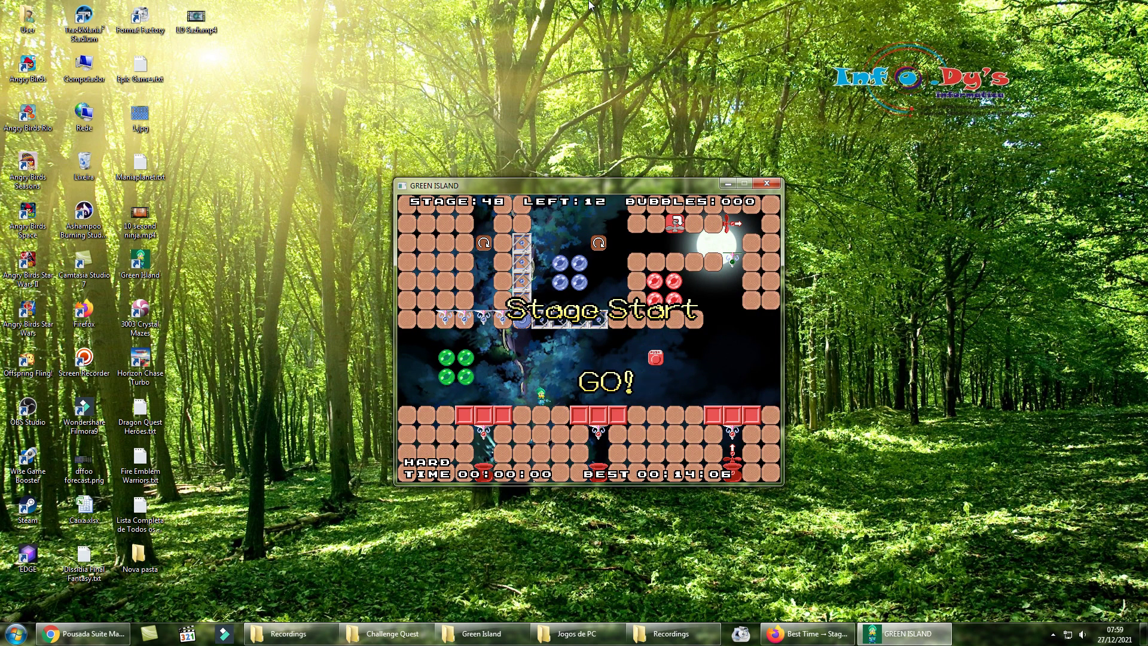
{"action": "key", "text": "Left"}
{"action": "key", "text": "z"}
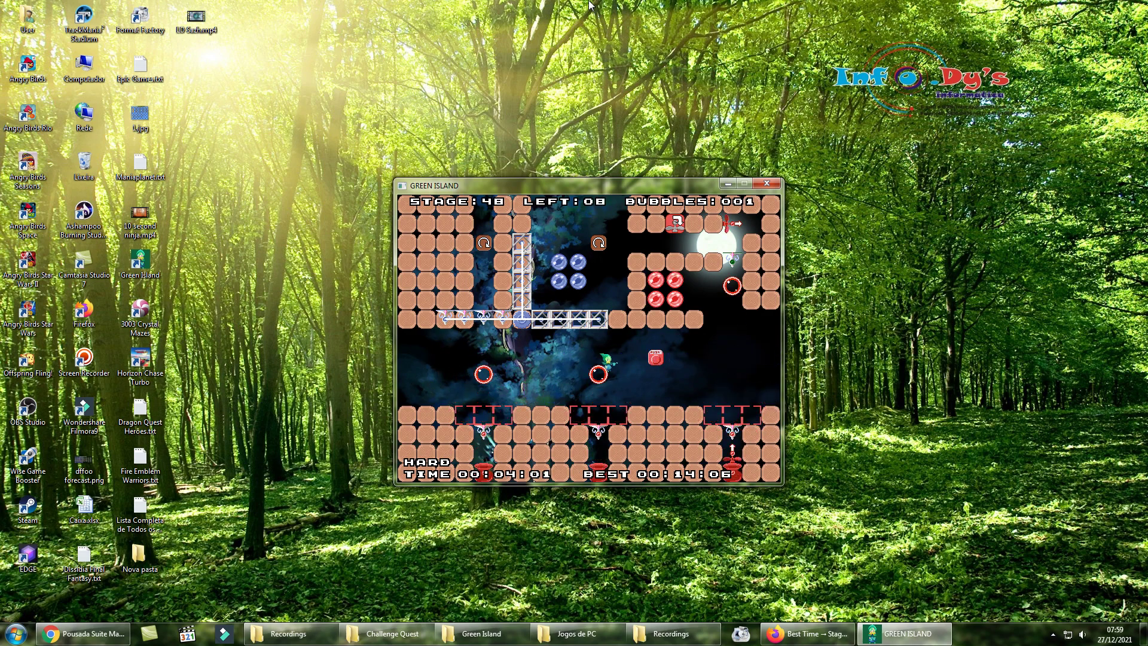
{"action": "key", "text": "z"}
{"action": "key", "text": "z"}
{"action": "key", "text": "z"}
{"action": "key", "text": "z"}
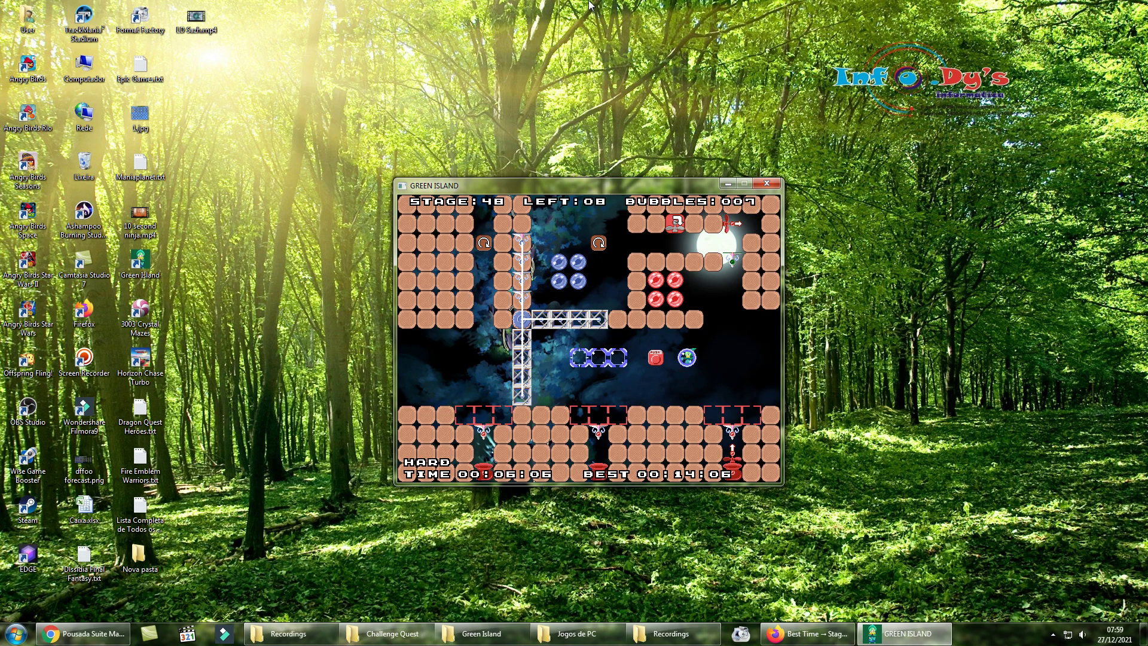
{"action": "key", "text": "z"}
{"action": "key", "text": "z"}
{"action": "key", "text": "Right"}
{"action": "key", "text": "z"}
{"action": "key", "text": "z"}
{"action": "key", "text": "z"}
{"action": "key", "text": "z"}
{"action": "key", "text": "z"}
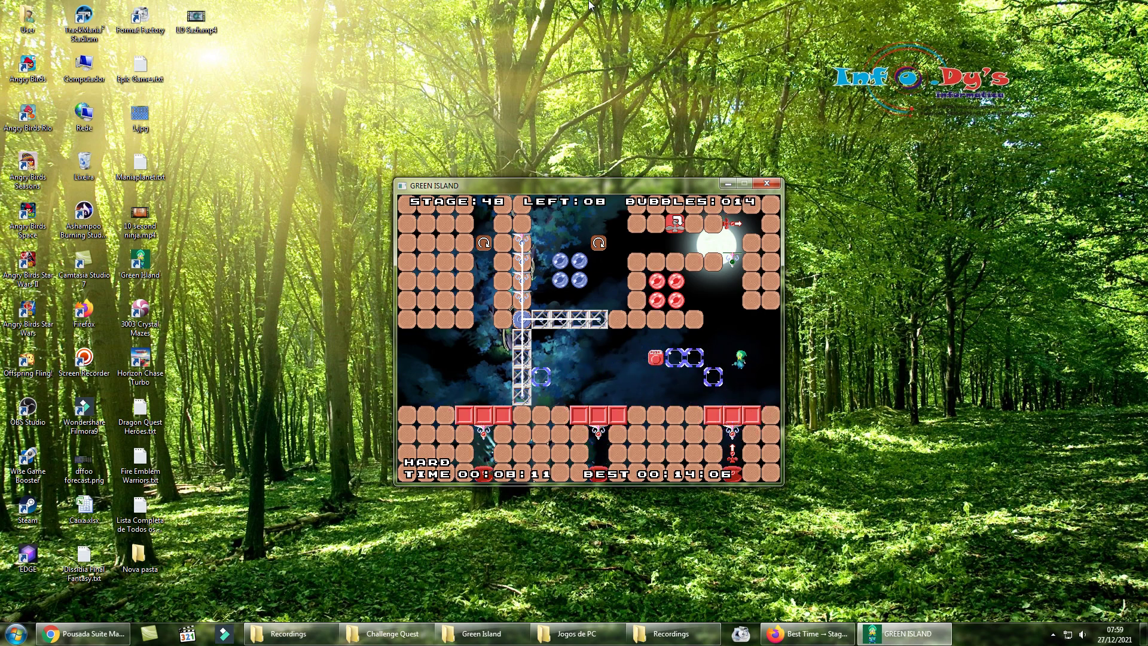
{"action": "key", "text": "z"}
{"action": "key", "text": "z"}
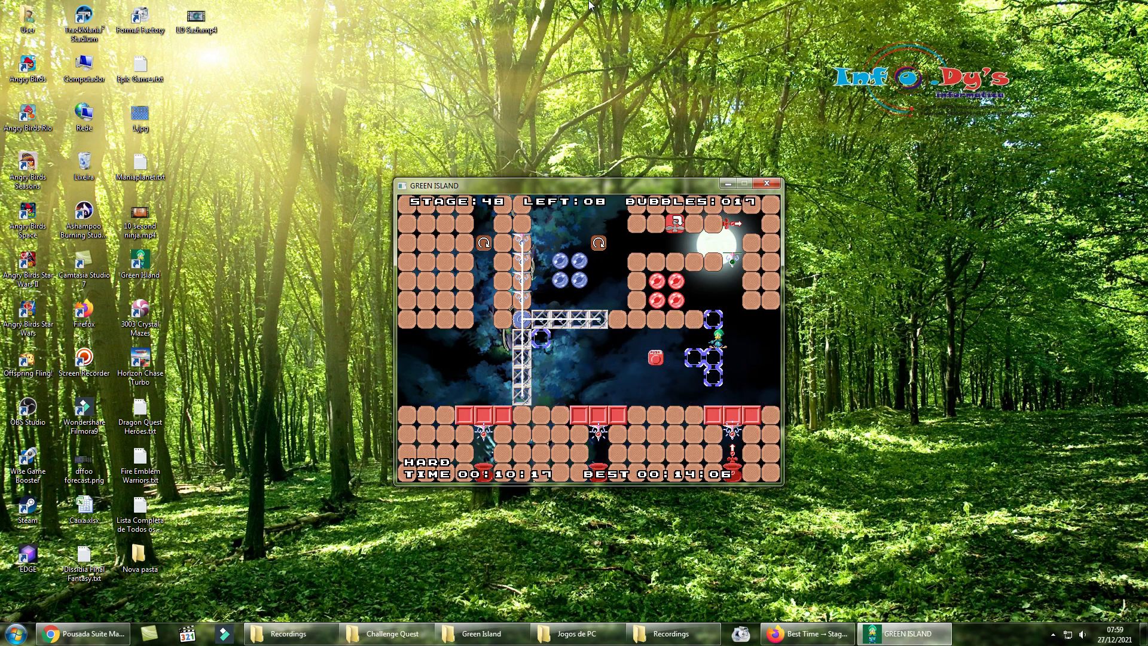
{"action": "key", "text": "z"}
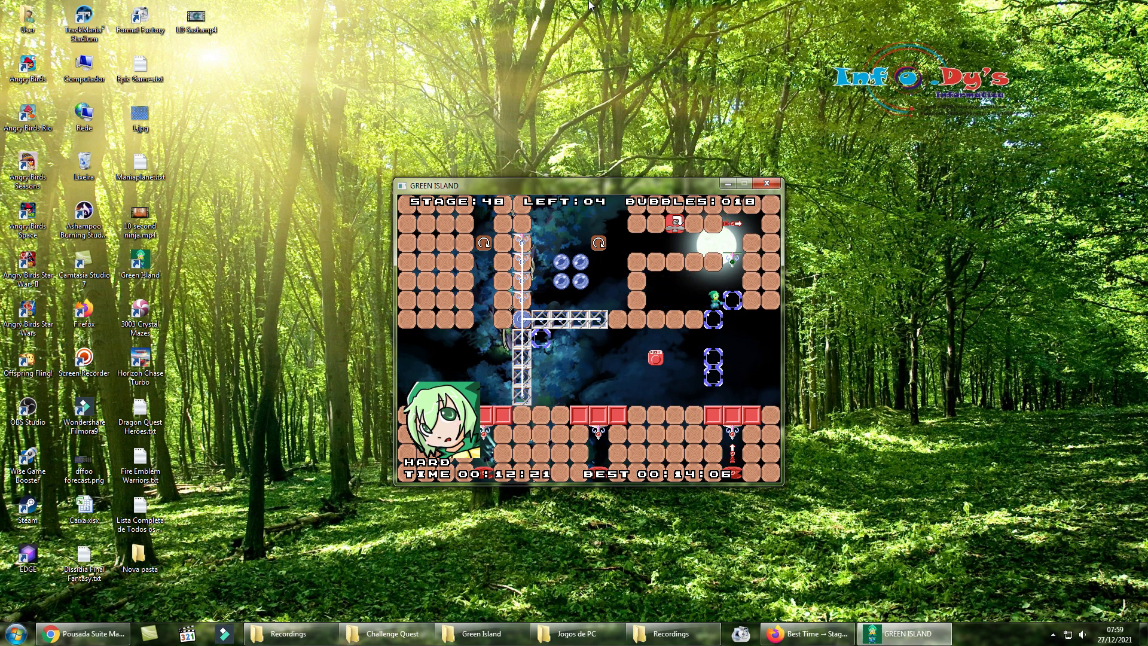
{"action": "key", "text": "Up"}
Restart again, fire the first bubble left and ride a bubble to the right
{"action": "key", "text": "Escape"}
{"action": "key", "text": "Down"}
{"action": "key", "text": "z"}
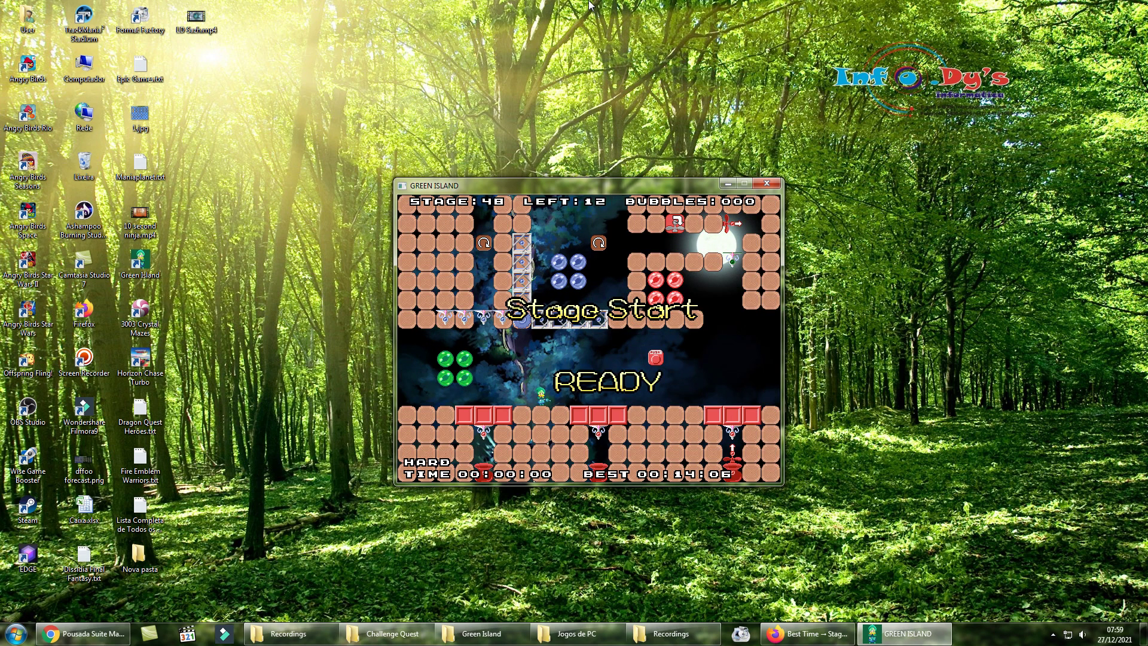
{"action": "key", "text": "Left"}
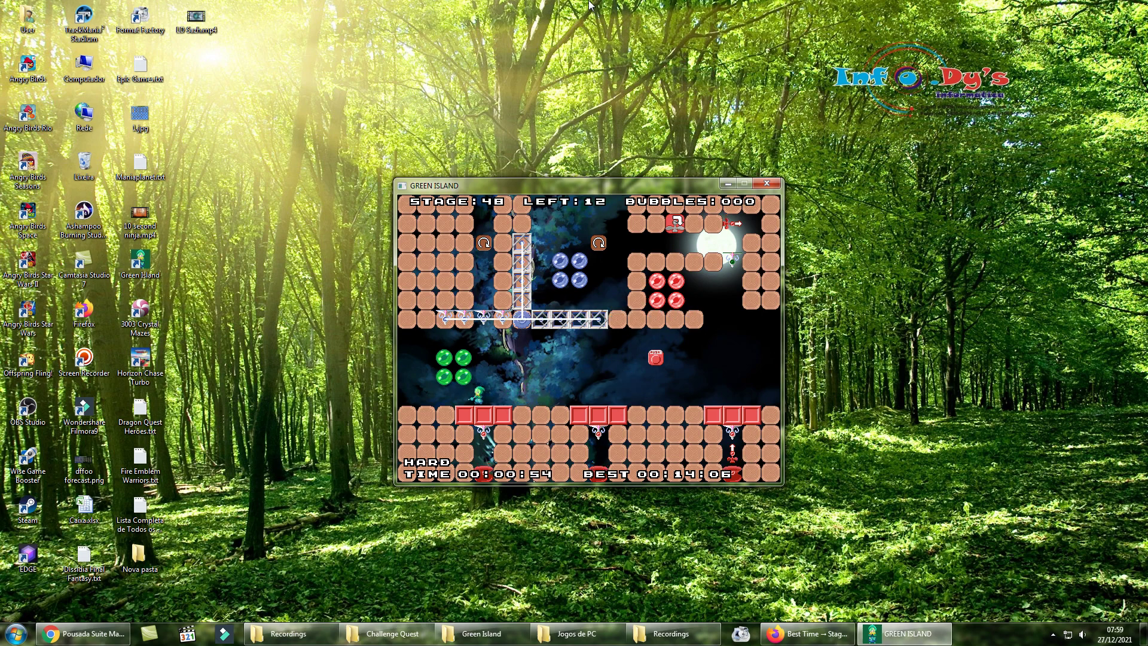
{"action": "key", "text": "z"}
{"action": "key", "text": "Right"}
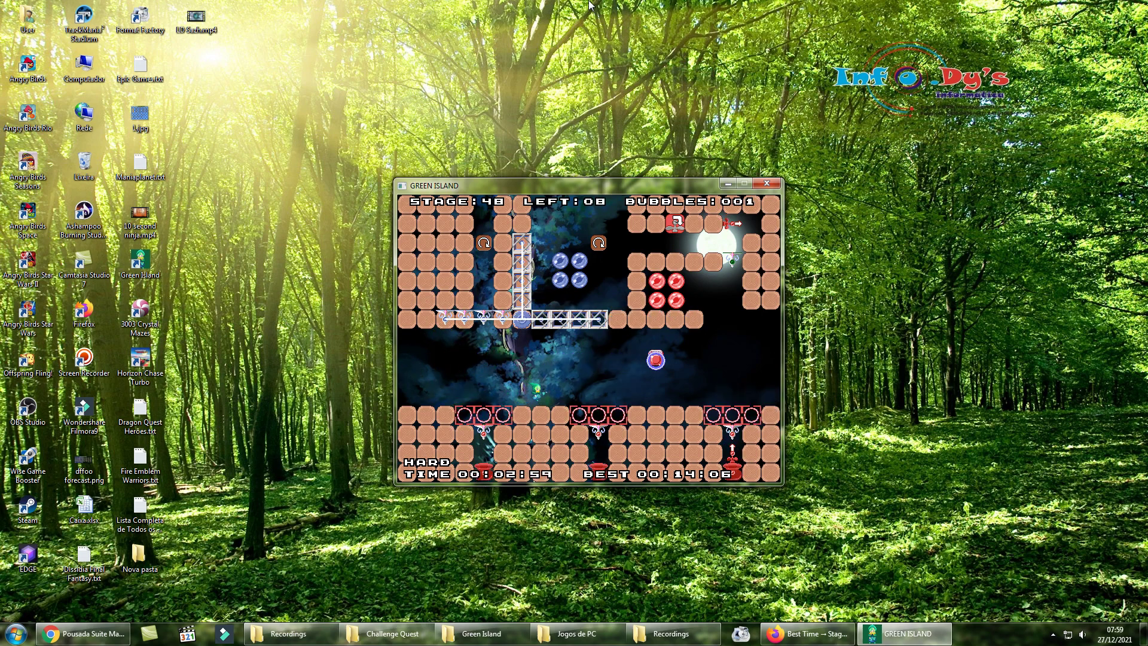
{"action": "key", "text": "z"}
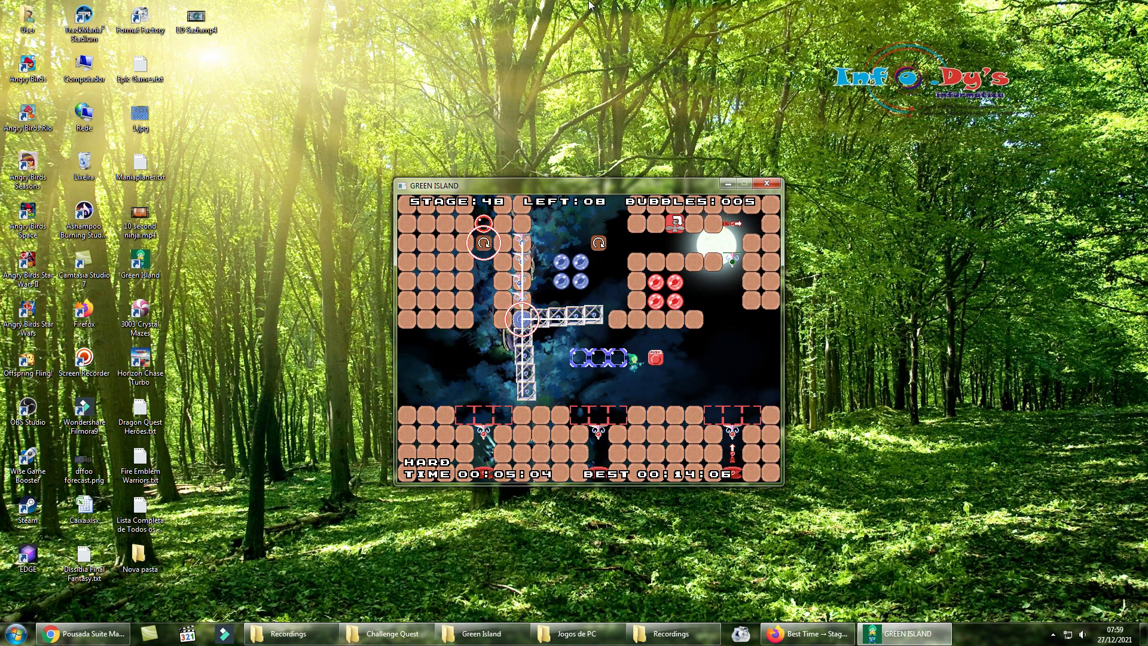
{"action": "key", "text": "Right"}
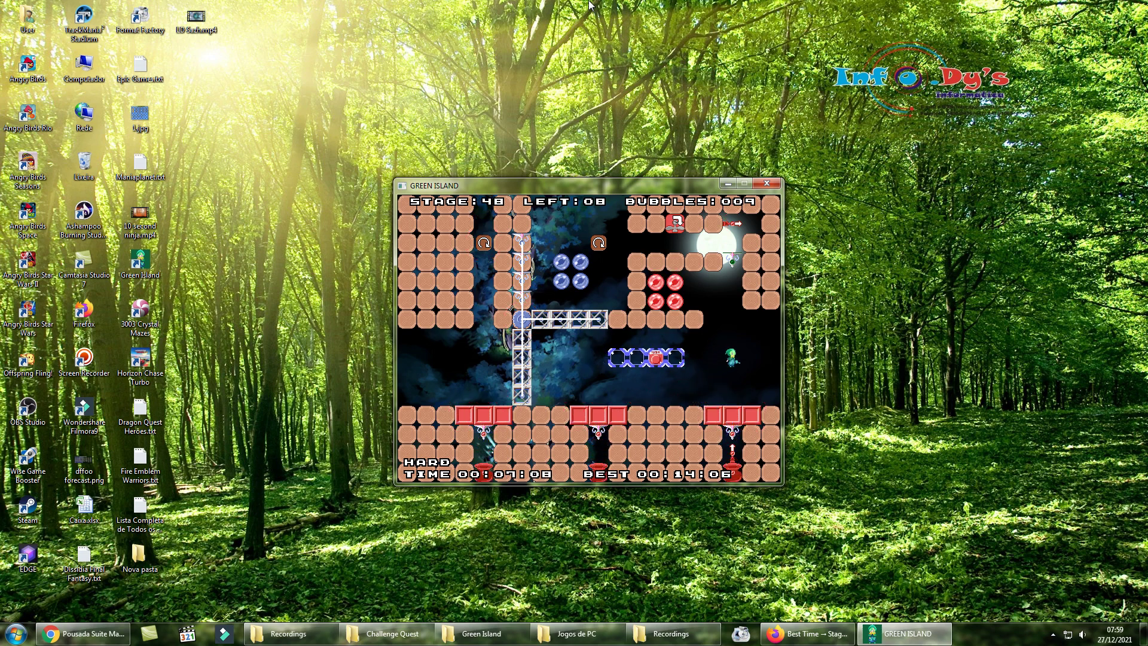
Restart, pop the green balls and move onto the lower platform
{"action": "key", "text": "Escape"}
{"action": "key", "text": "Return"}
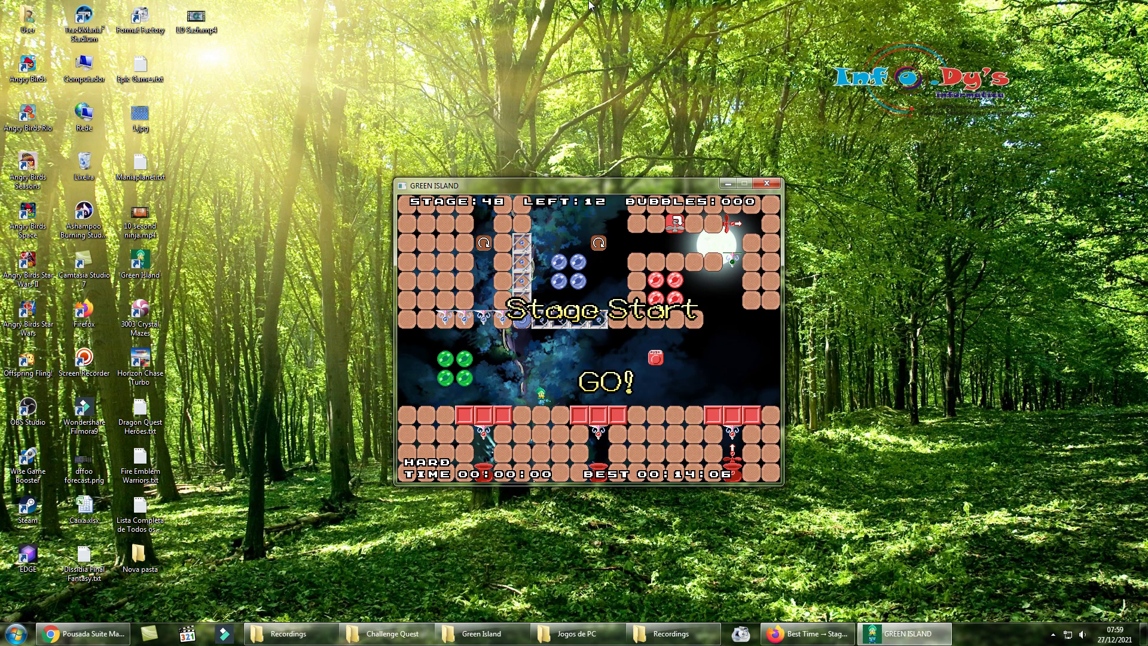
{"action": "key", "text": "Left"}
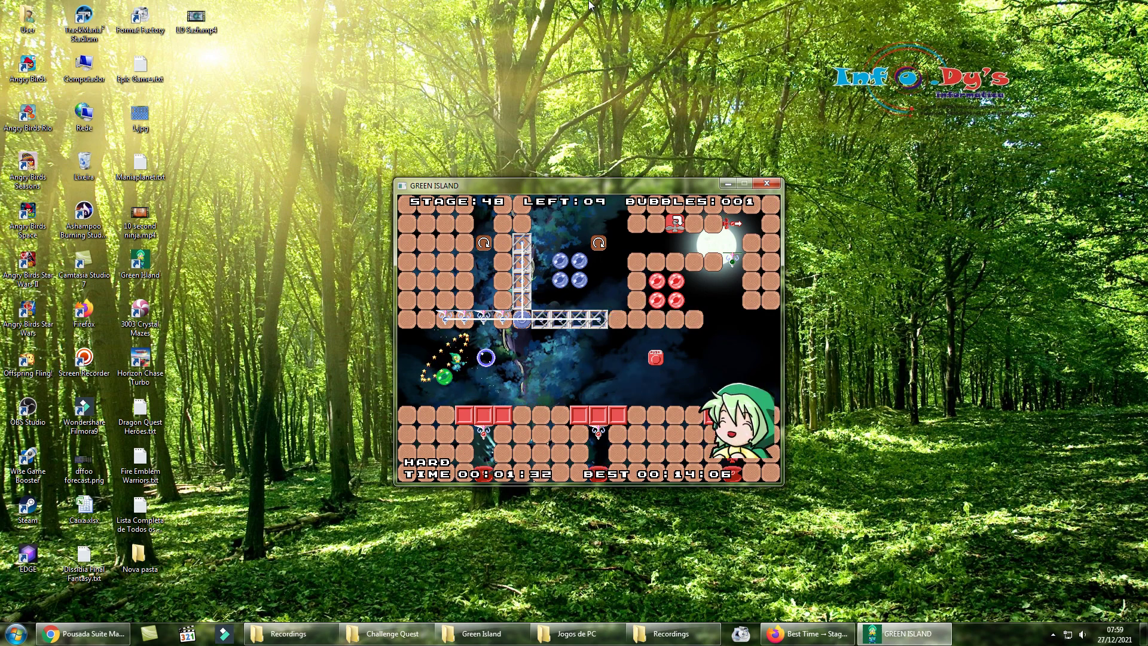
{"action": "key", "text": "space"}
{"action": "key", "text": "space"}
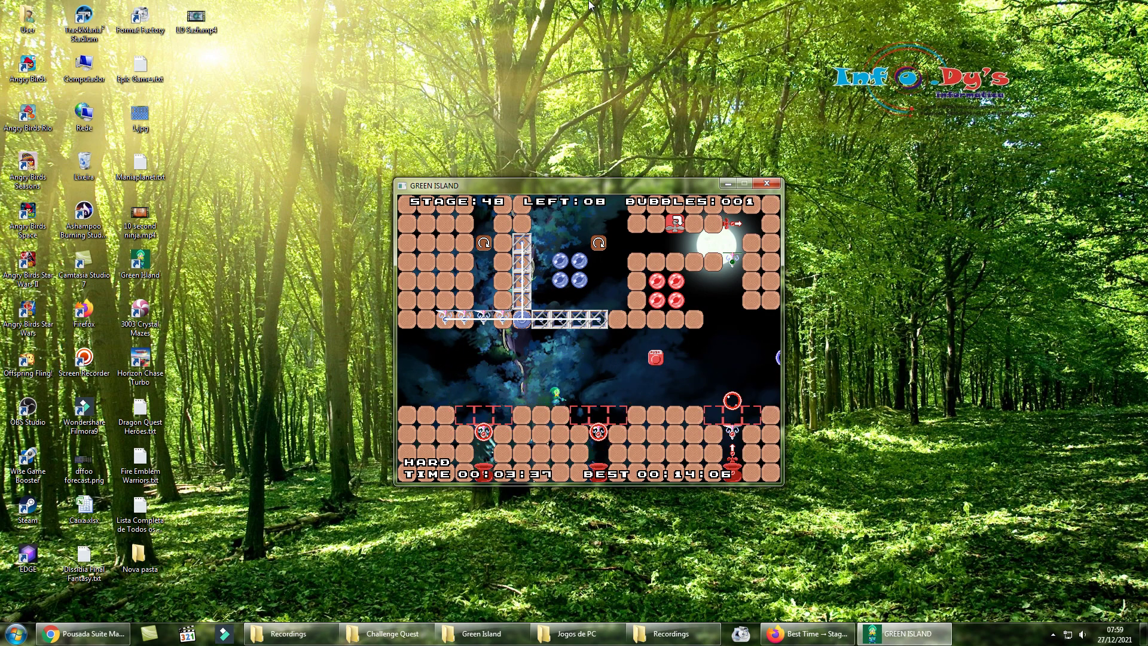
{"action": "key", "text": "Right"}
Restart, pop the green bubbles and build a rightward bubble chain, then restart again
{"action": "key", "text": "Escape"}
{"action": "key", "text": "Return"}
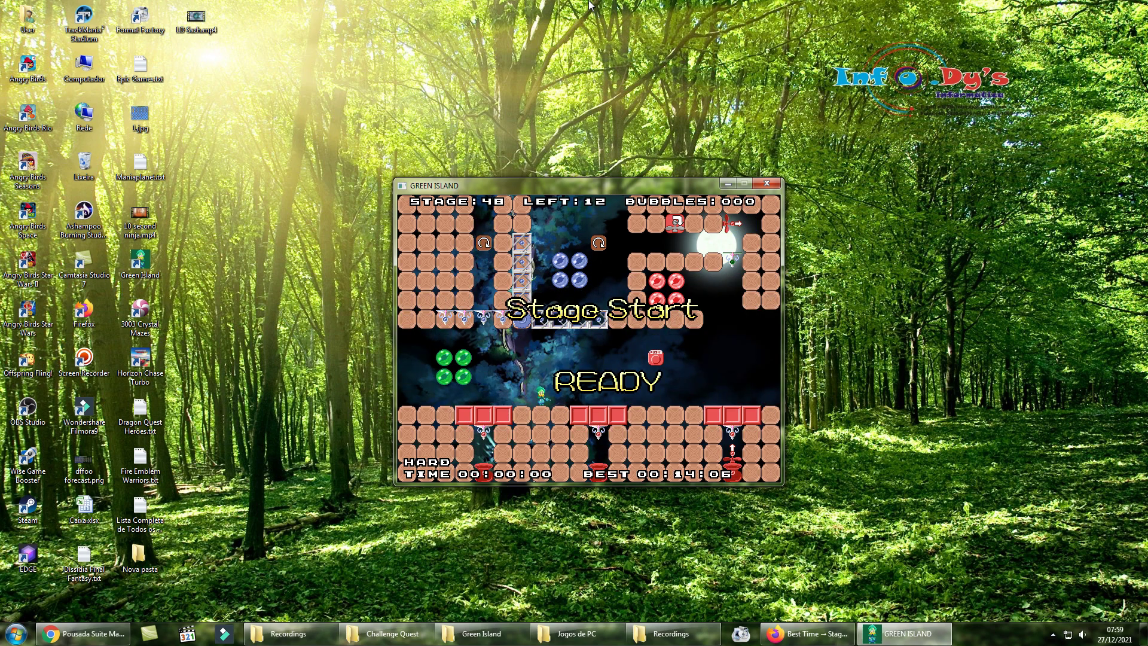
{"action": "key", "text": "Left"}
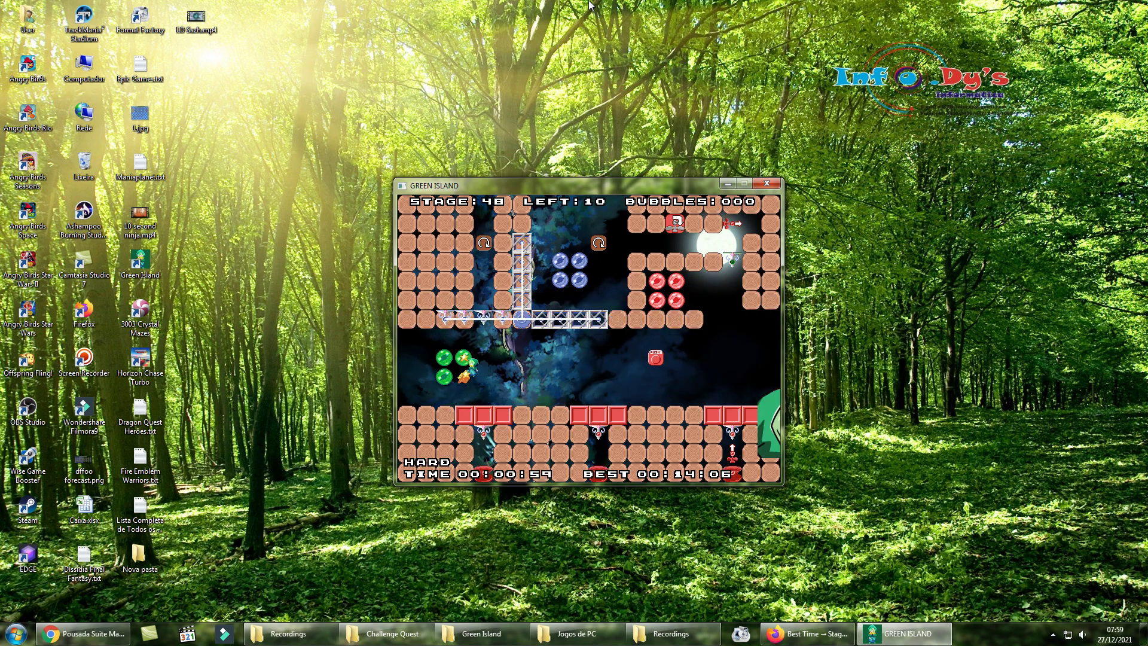
{"action": "key", "text": "z"}
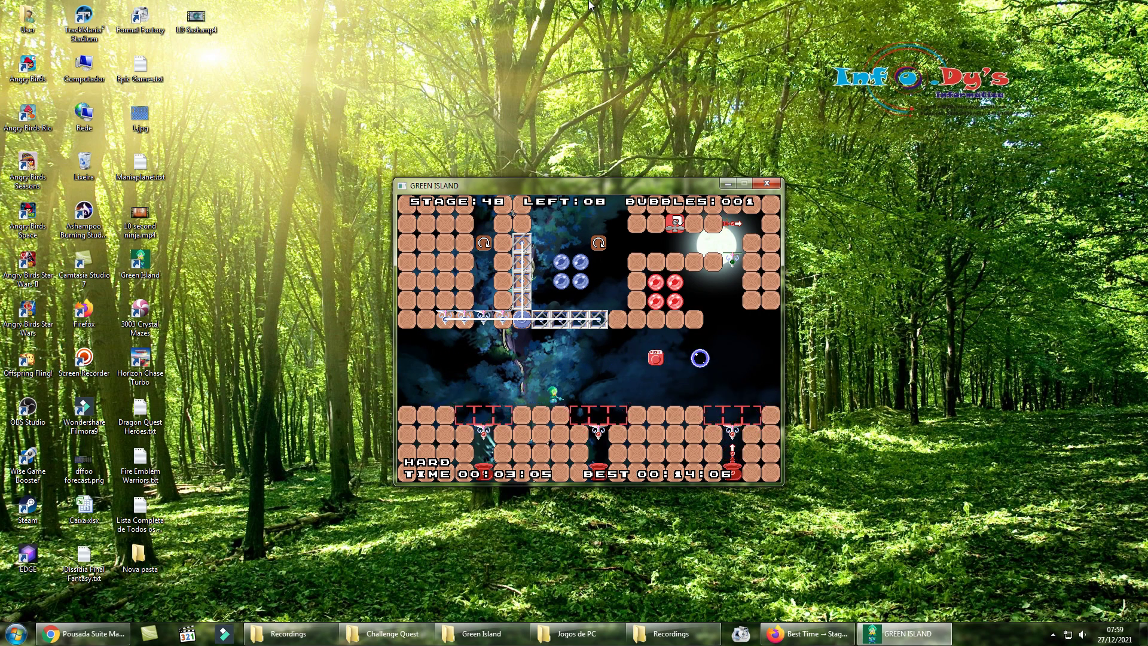
{"action": "key", "text": "z"}
{"action": "key", "text": "z"}
{"action": "key", "text": "z"}
{"action": "key", "text": "z"}
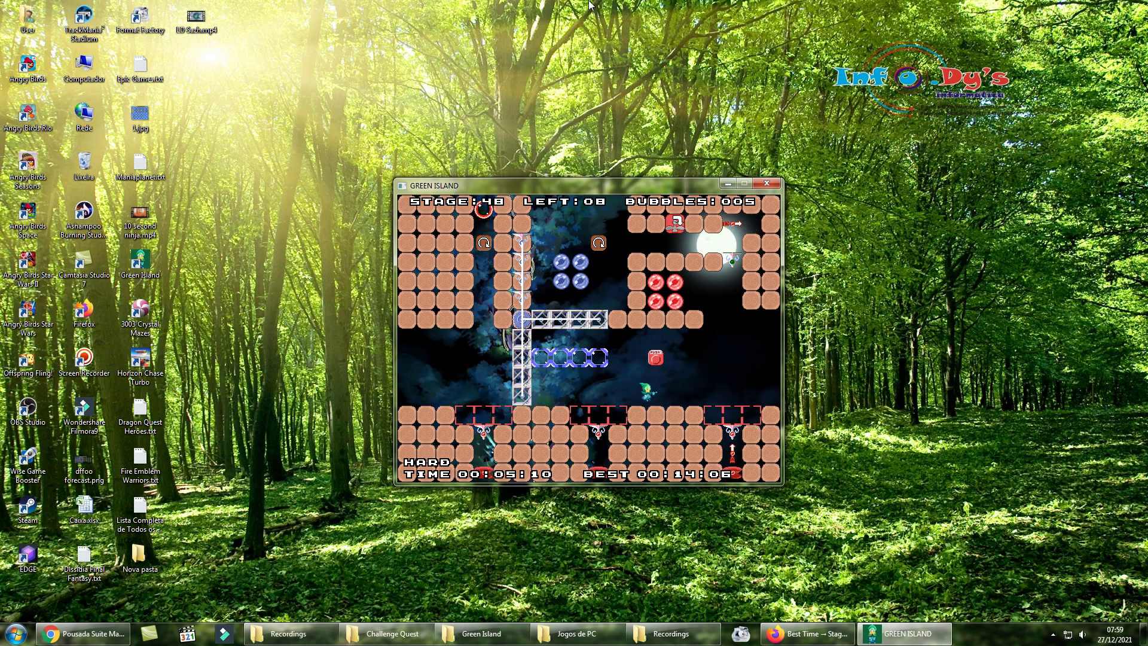
{"action": "key", "text": "z"}
{"action": "key", "text": "z"}
{"action": "key", "text": "z"}
{"action": "key", "text": "z"}
{"action": "key", "text": "Right"}
{"action": "key", "text": "z"}
{"action": "key", "text": "z"}
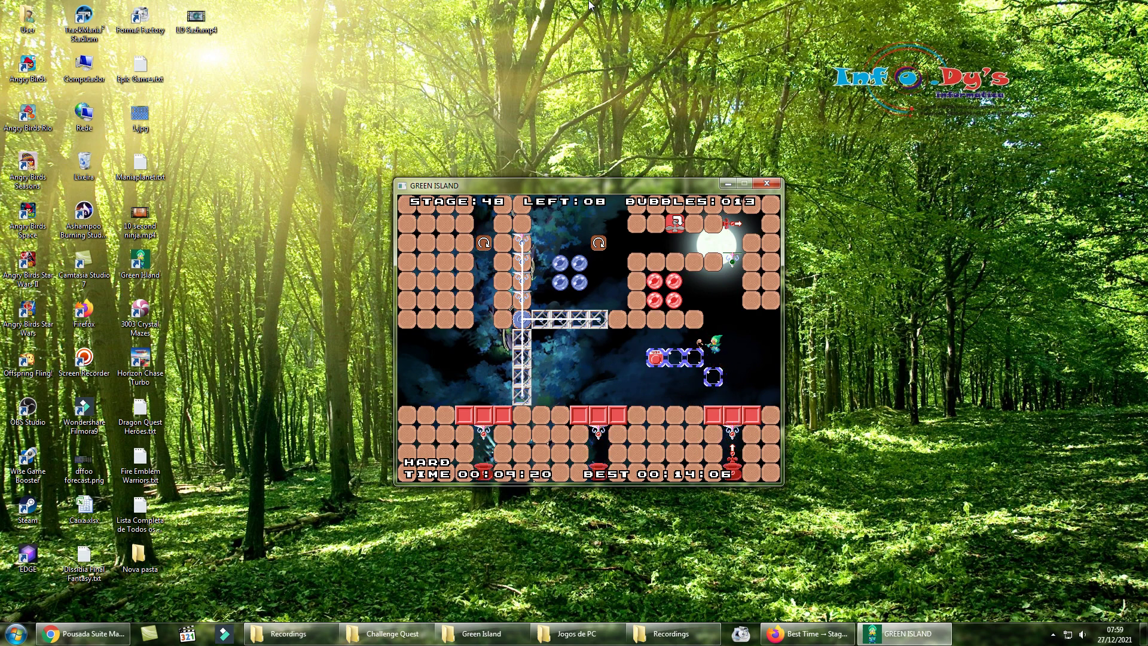
{"action": "key", "text": "Escape"}
{"action": "key", "text": "Down"}
{"action": "key", "text": "Return"}
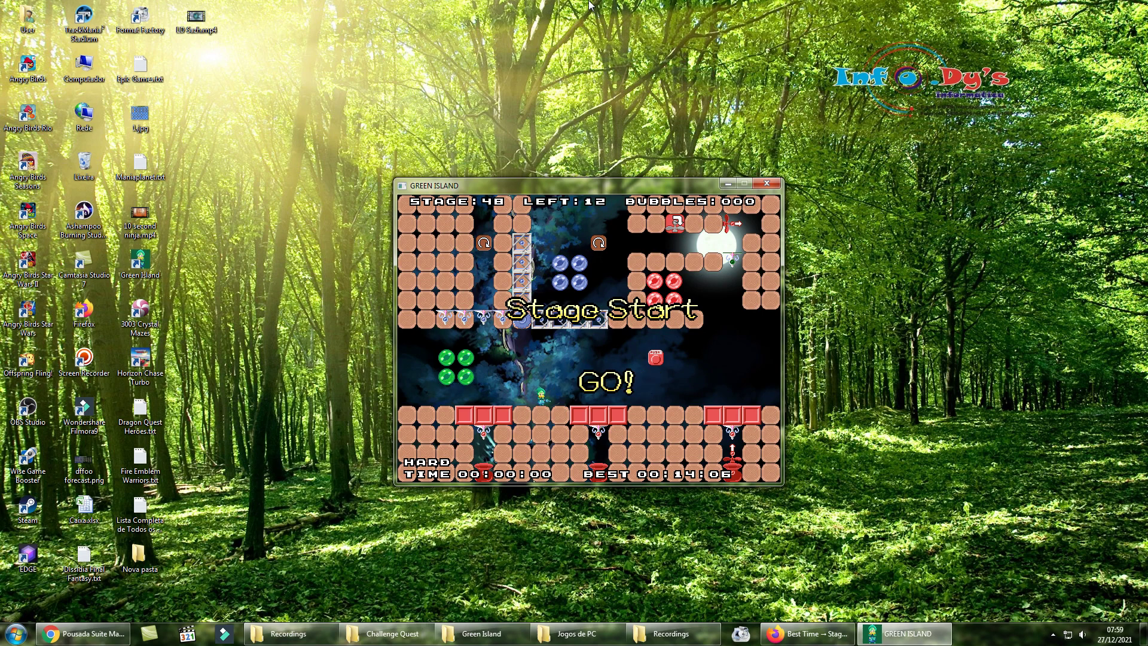
Play Stage 48's opening, firing bubbles and popping the red bubbles toward the moon exit
{"action": "key", "text": "Left"}
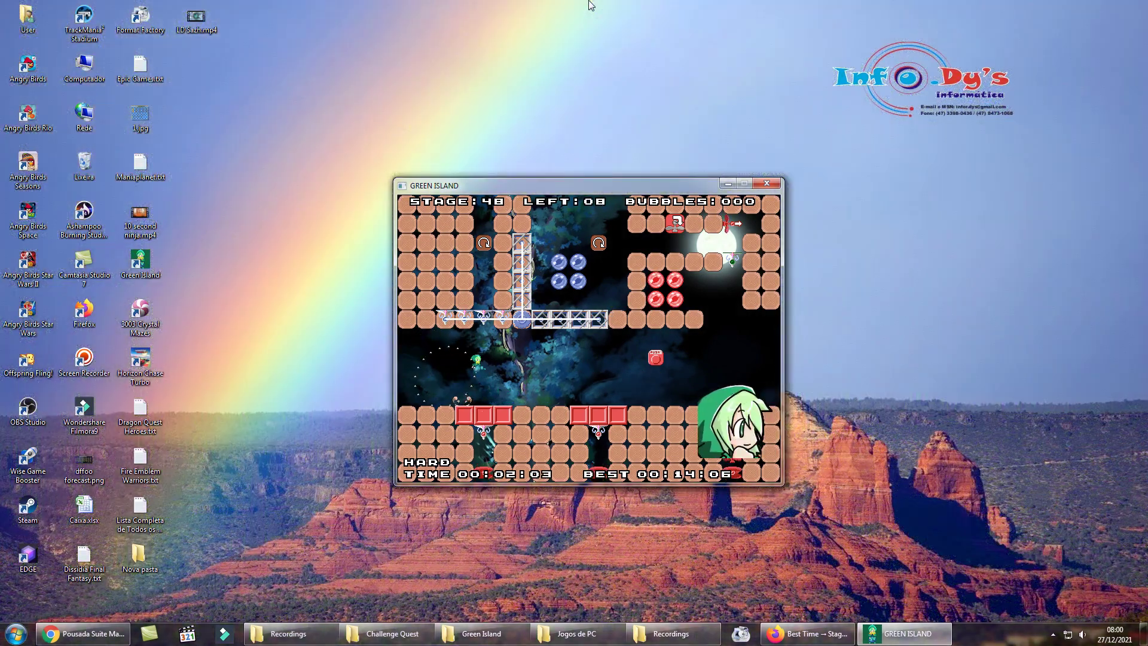
{"action": "key", "text": "Right"}
{"action": "key", "text": "Right"}
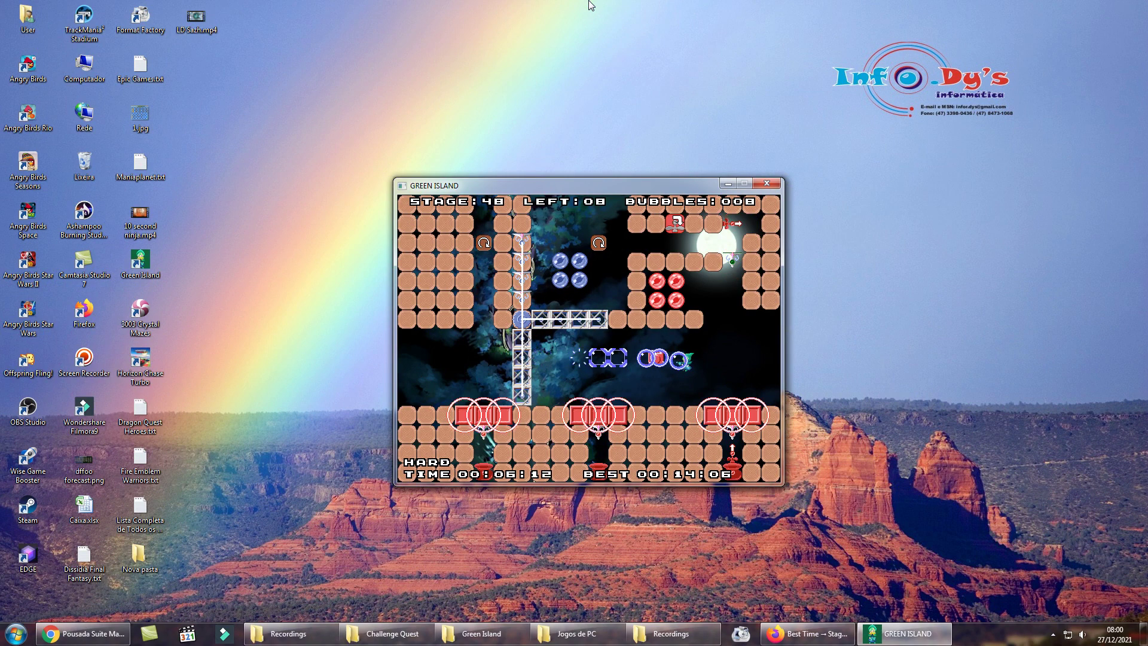
{"action": "key", "text": "Right"}
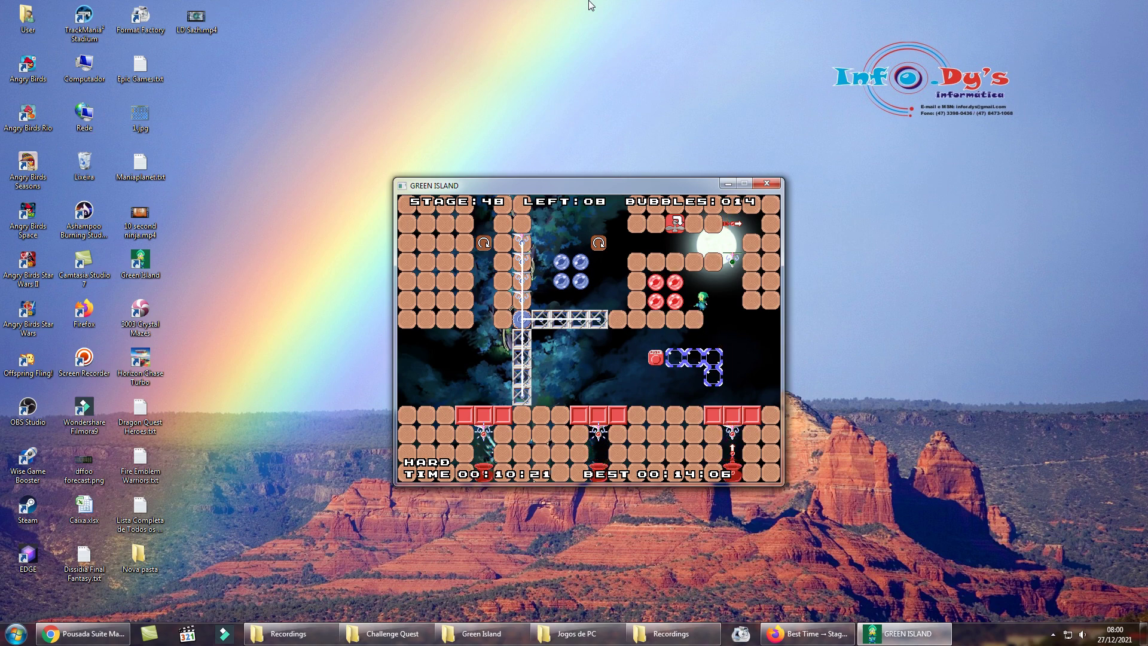
{"action": "key", "text": "Left"}
{"action": "key", "text": "Up"}
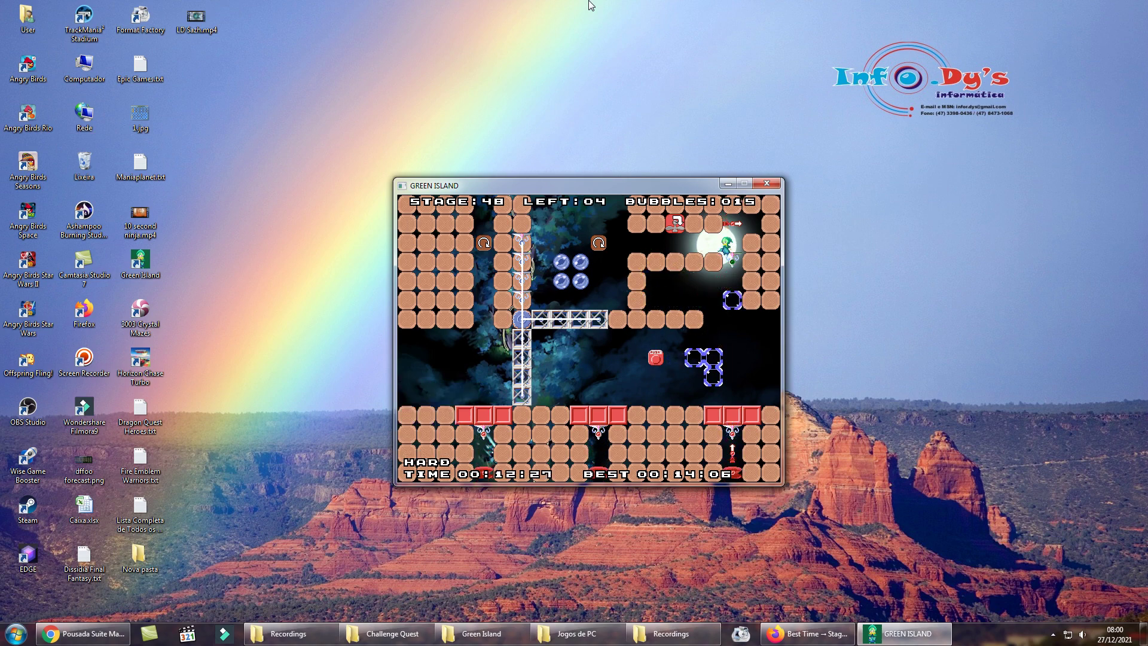
Restart Stage 48, pop the green orbs, rotate the girder and build a bubble row
{"action": "key", "text": "Escape"}
{"action": "key", "text": "Down"}
{"action": "key", "text": "Return"}
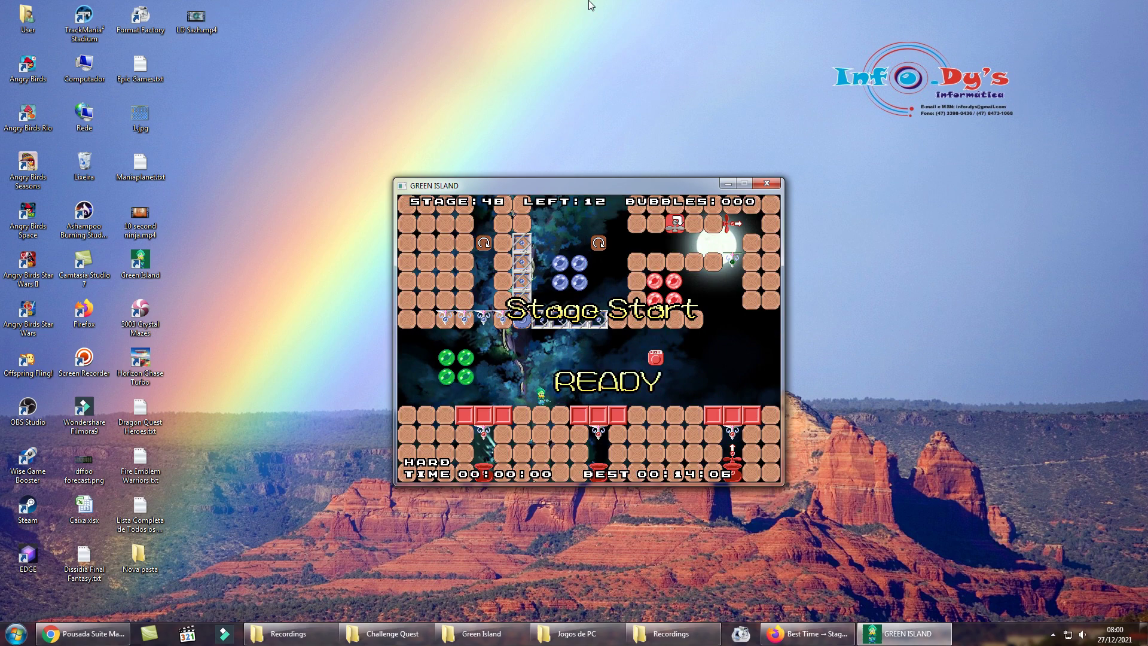
{"action": "key", "text": "Left"}
{"action": "key", "text": "Left"}
{"action": "key", "text": "Up"}
{"action": "key", "text": "Right"}
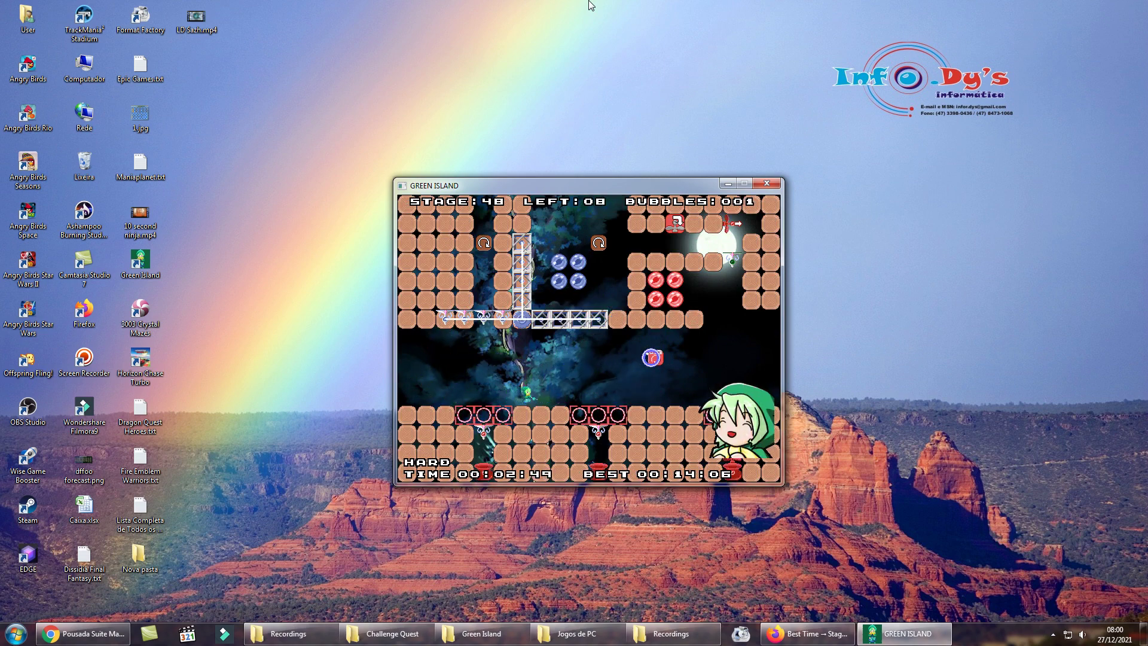
{"action": "key", "text": "Right"}
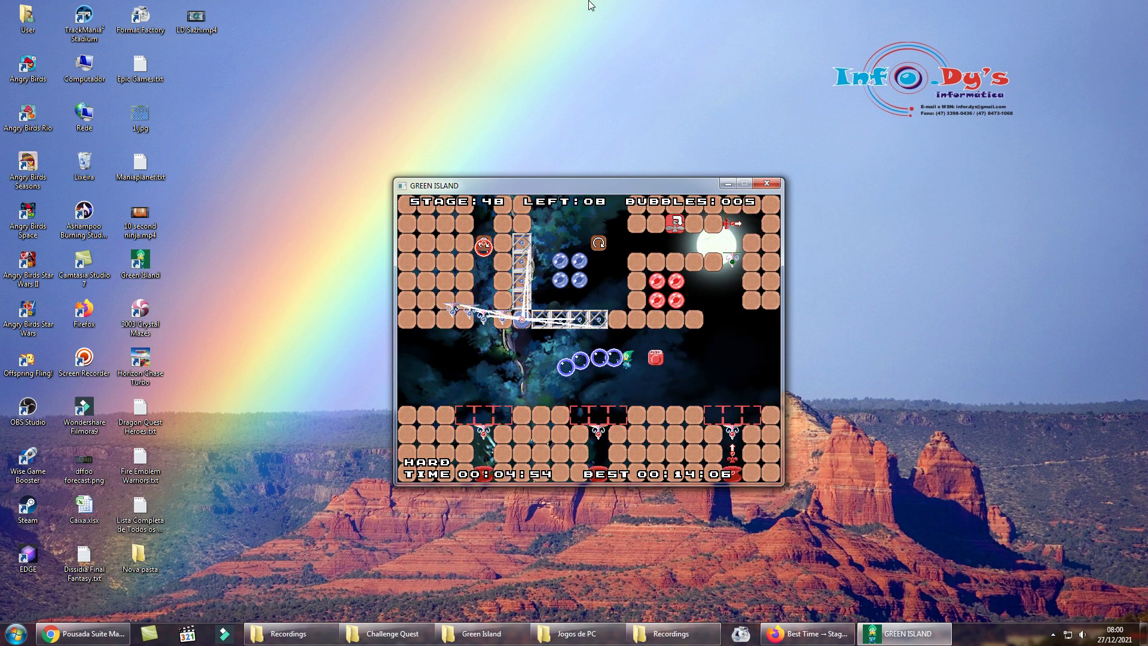
{"action": "key", "text": "Right"}
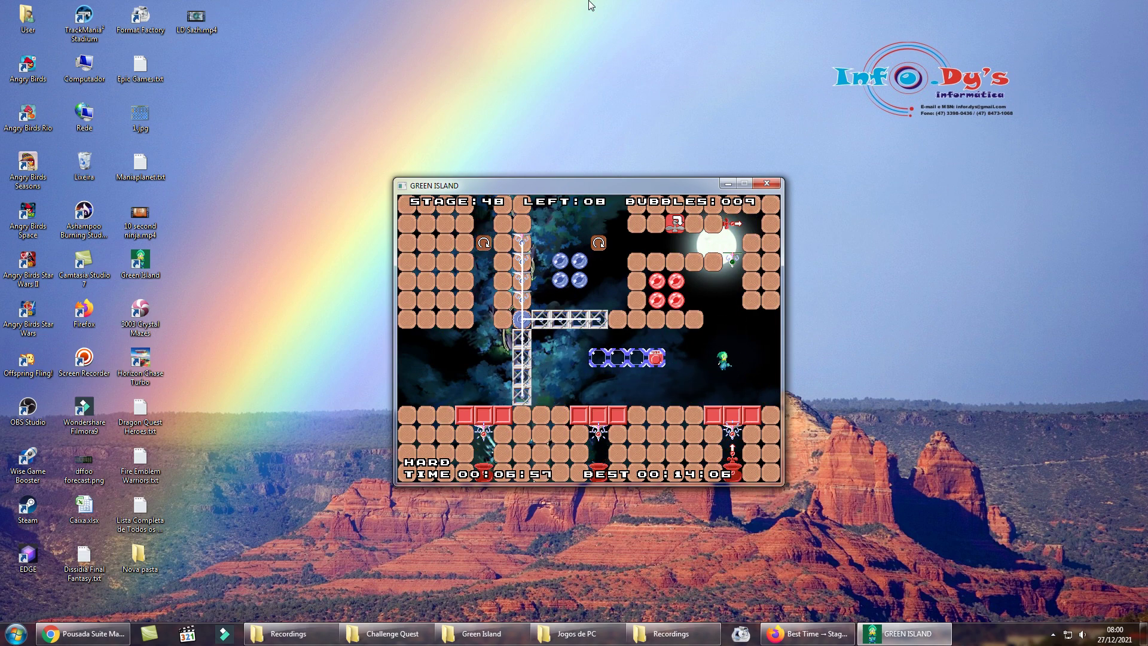
{"action": "key", "text": "Left"}
Restart again, pop the green orbs and push a bubble row onto the PUSH switch
{"action": "key", "text": "Escape"}
{"action": "key", "text": "Down"}
{"action": "key", "text": "Return"}
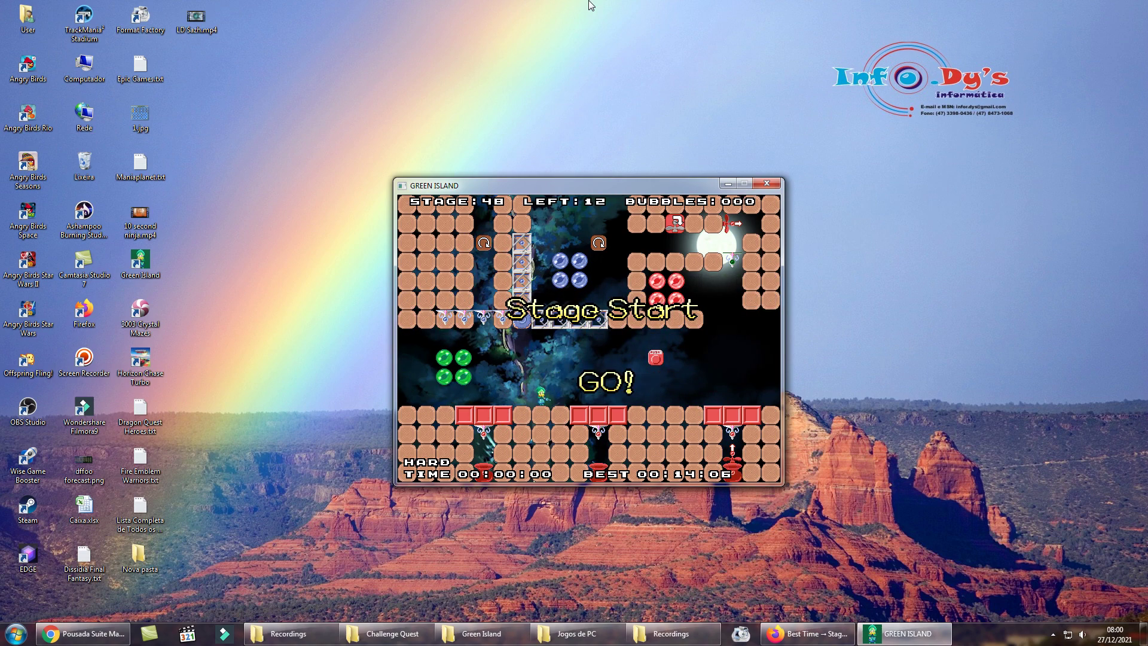
{"action": "key", "text": "Left"}
{"action": "key", "text": "Left"}
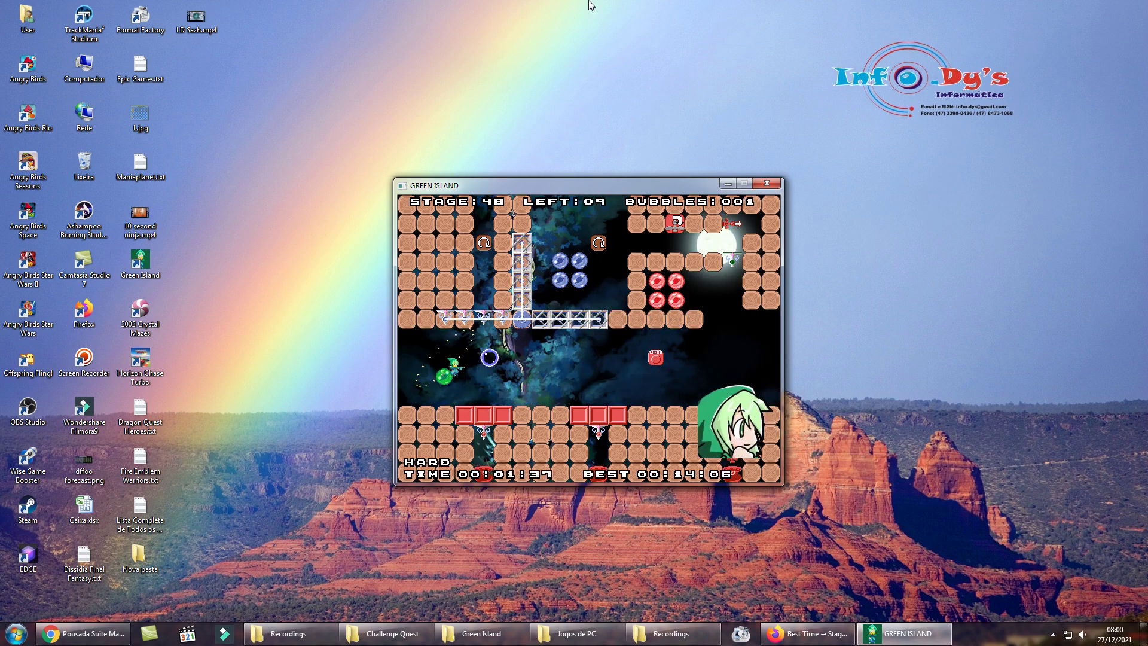
{"action": "key", "text": "Right"}
{"action": "key", "text": "Right"}
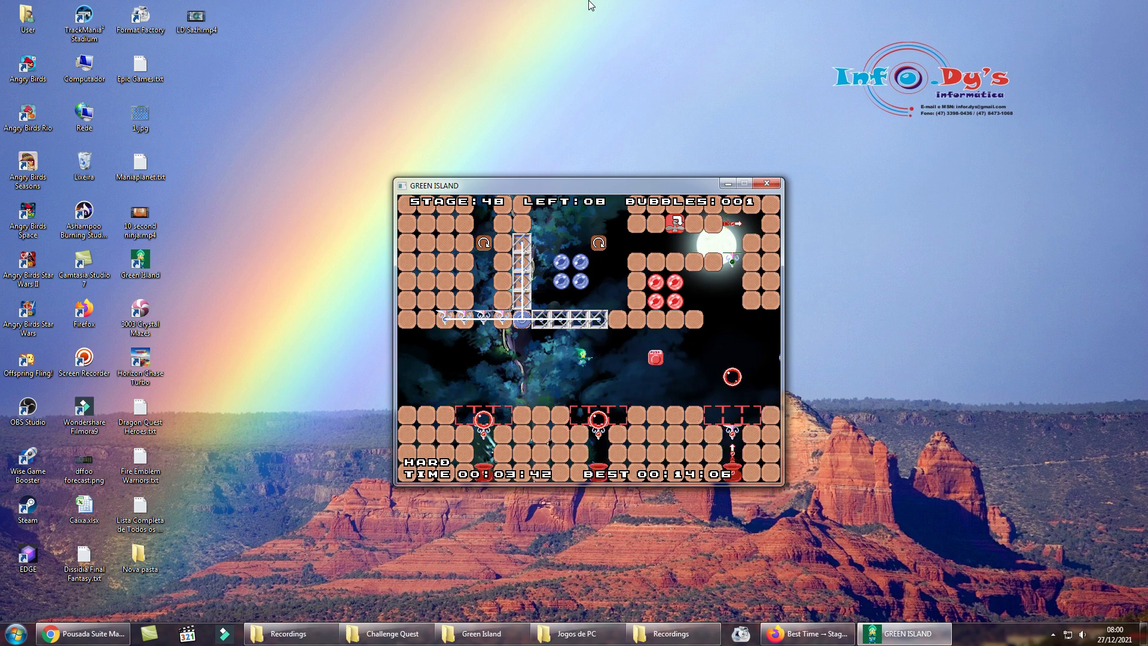
{"action": "key", "text": "Left"}
{"action": "key", "text": "Right"}
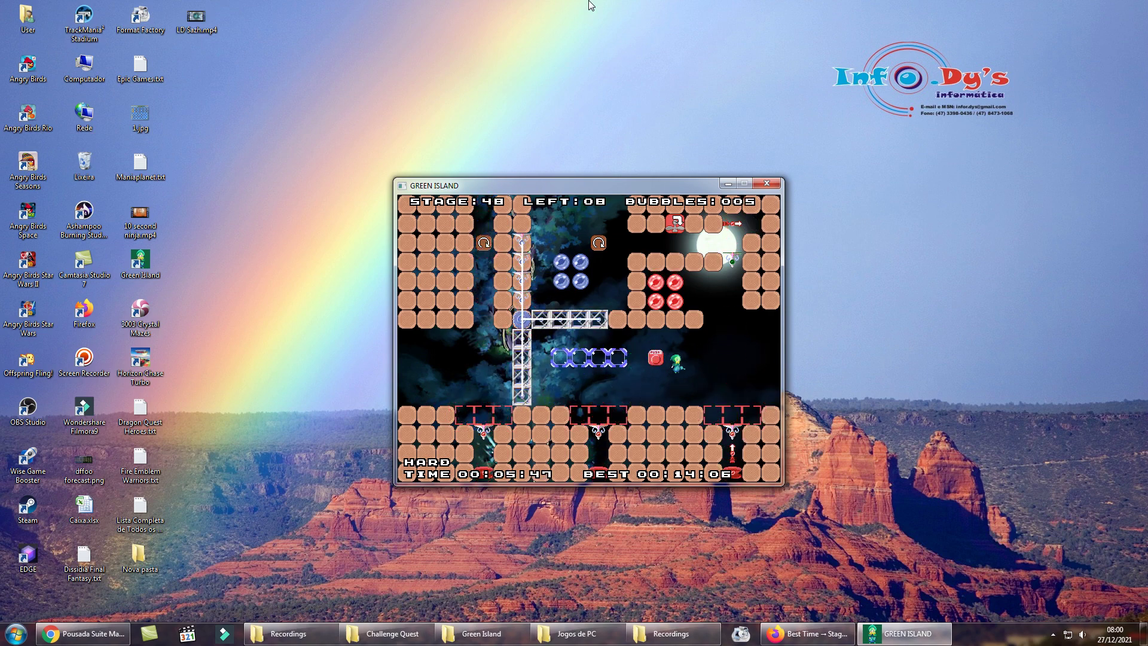
{"action": "key", "text": "Left"}
{"action": "key", "text": "Left"}
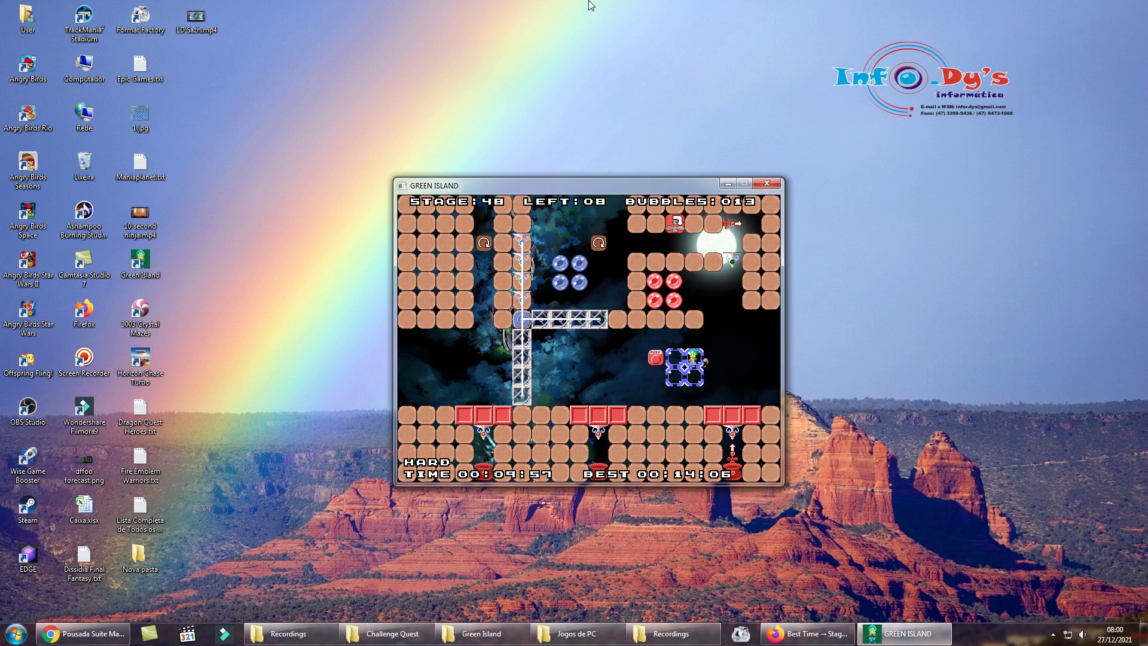
Restart Stage 48 with R, clear the four green balls and fire bubbles onto the PUSH switch
{"action": "key", "text": "r"}
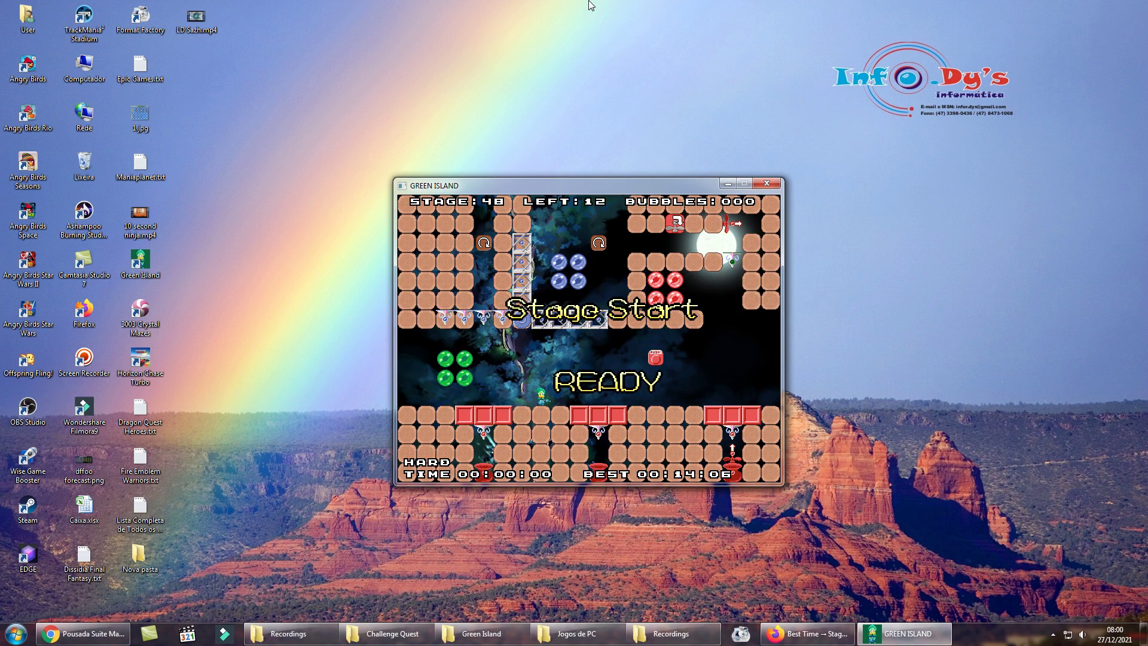
{"action": "key", "text": "Left"}
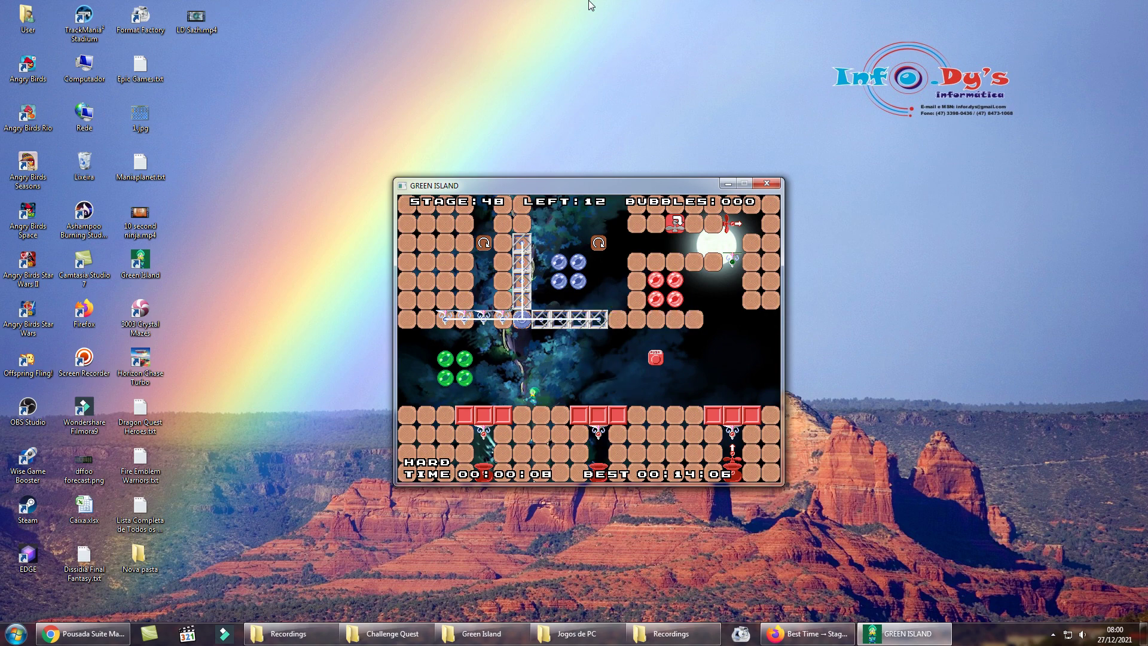
{"action": "key", "text": "z"}
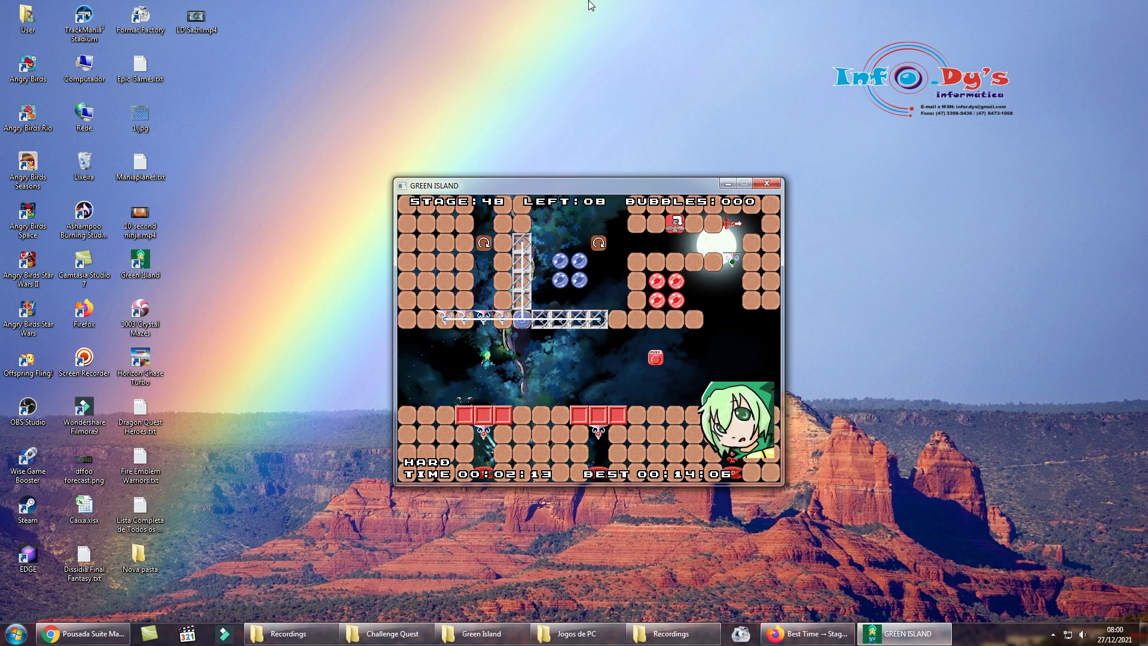
{"action": "key", "text": "Right"}
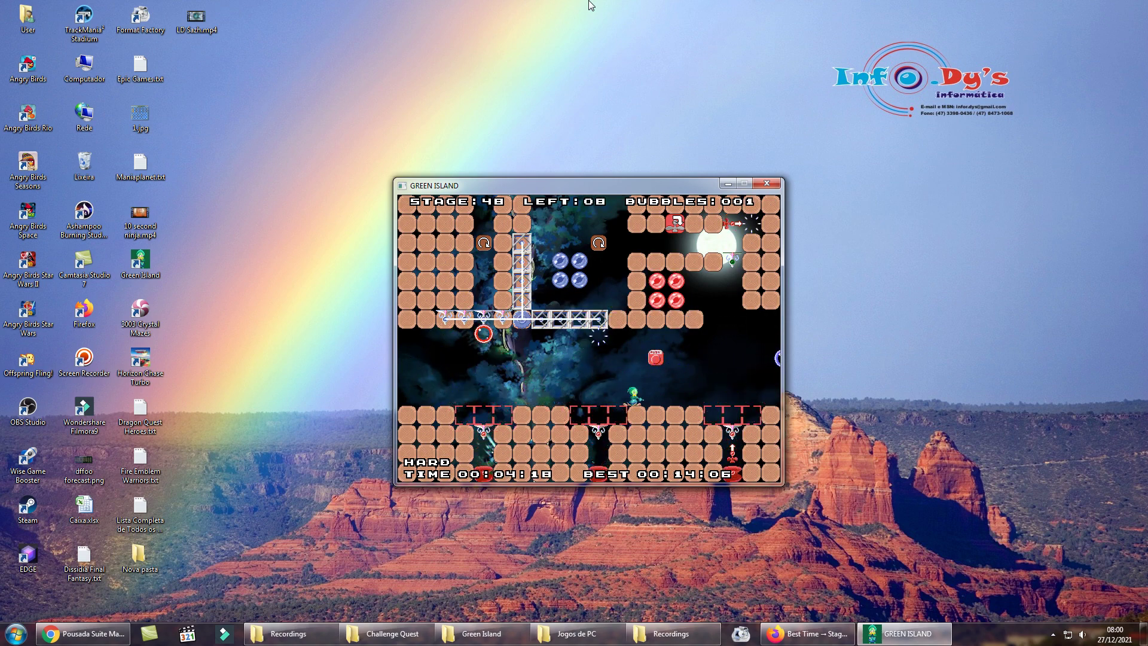
{"action": "key", "text": "Right"}
{"action": "key", "text": "z"}
{"action": "key", "text": "z"}
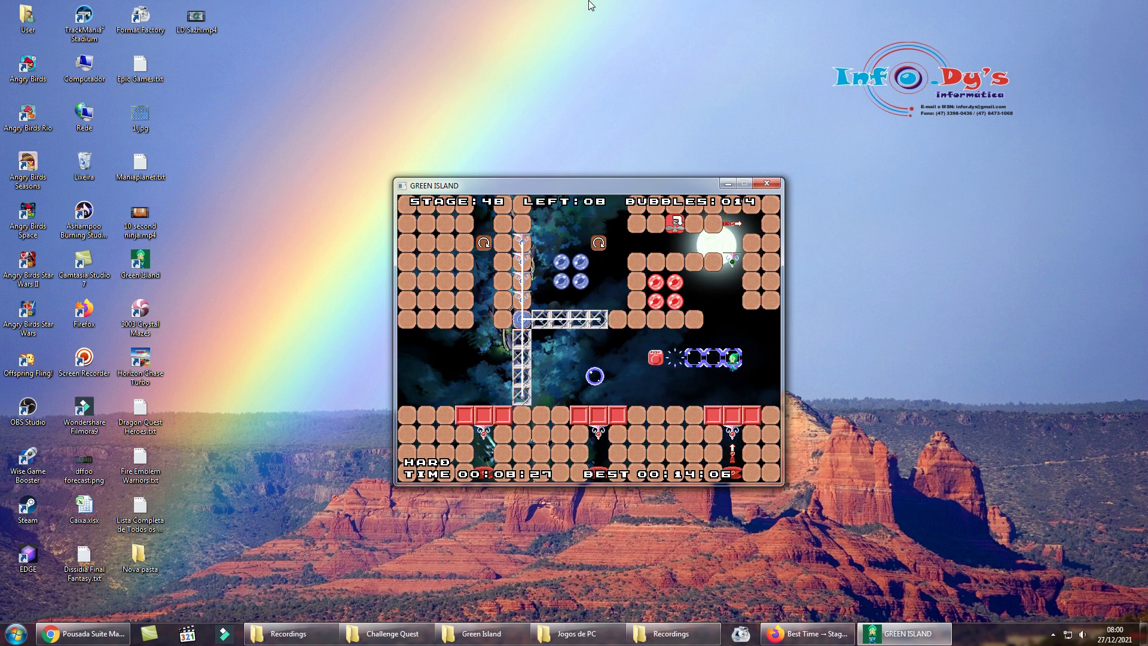
{"action": "key", "text": "z"}
Restart with R, pop the green bubbles and start a bubble chain
{"action": "key", "text": "r"}
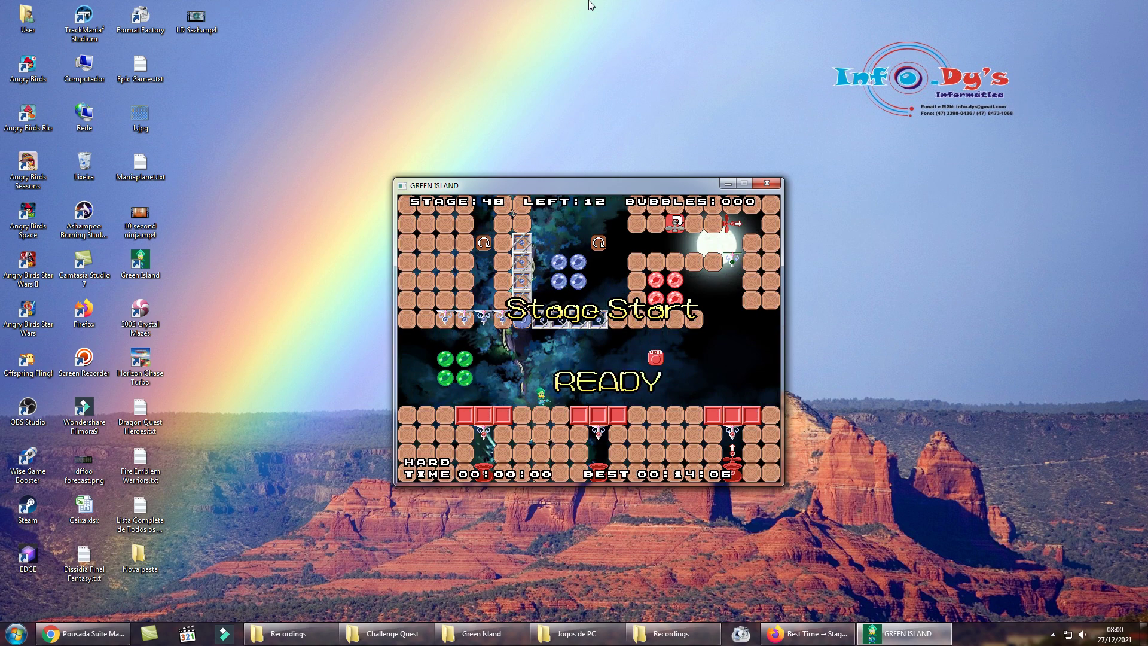
{"action": "key", "text": "Left"}
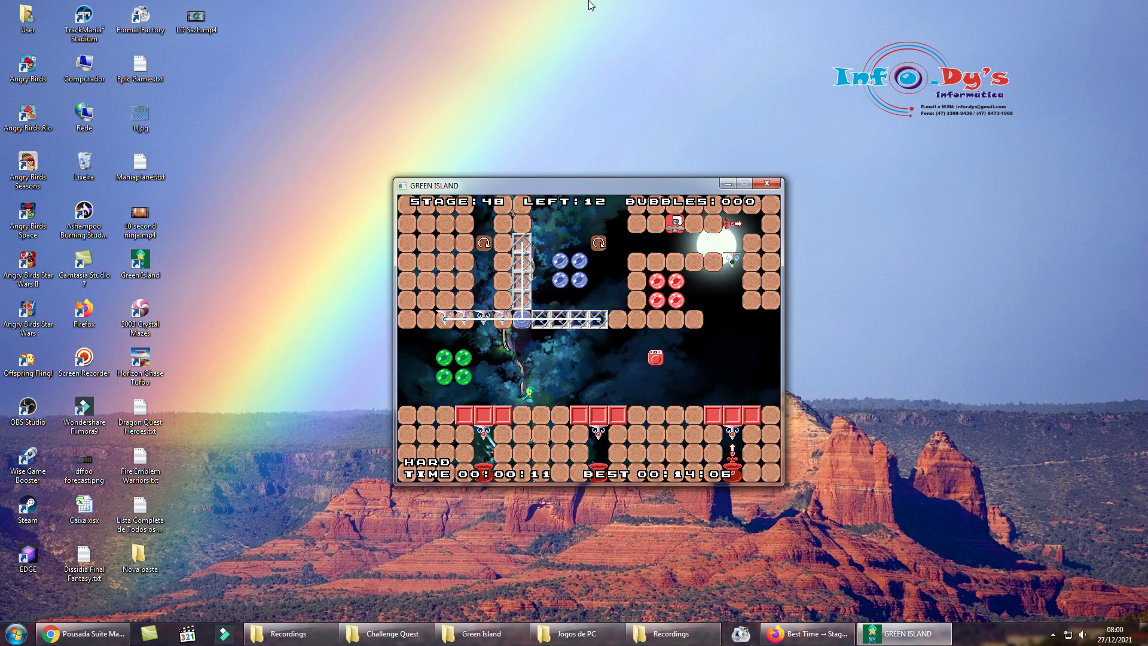
{"action": "key", "text": "Left"}
{"action": "key", "text": "space"}
{"action": "key", "text": "Right"}
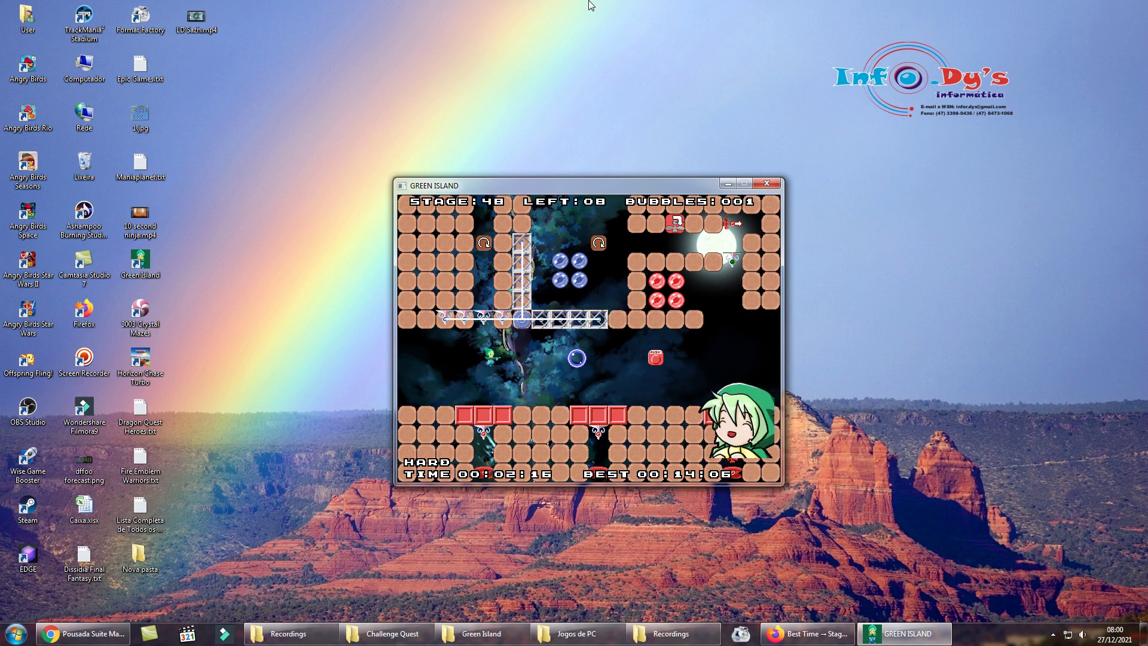
{"action": "key", "text": "space"}
{"action": "key", "text": "Right"}
{"action": "key", "text": "space"}
{"action": "key", "text": "space"}
{"action": "key", "text": "space"}
{"action": "key", "text": "space"}
{"action": "key", "text": "space"}
{"action": "key", "text": "space"}
{"action": "key", "text": "space"}
{"action": "key", "text": "space"}
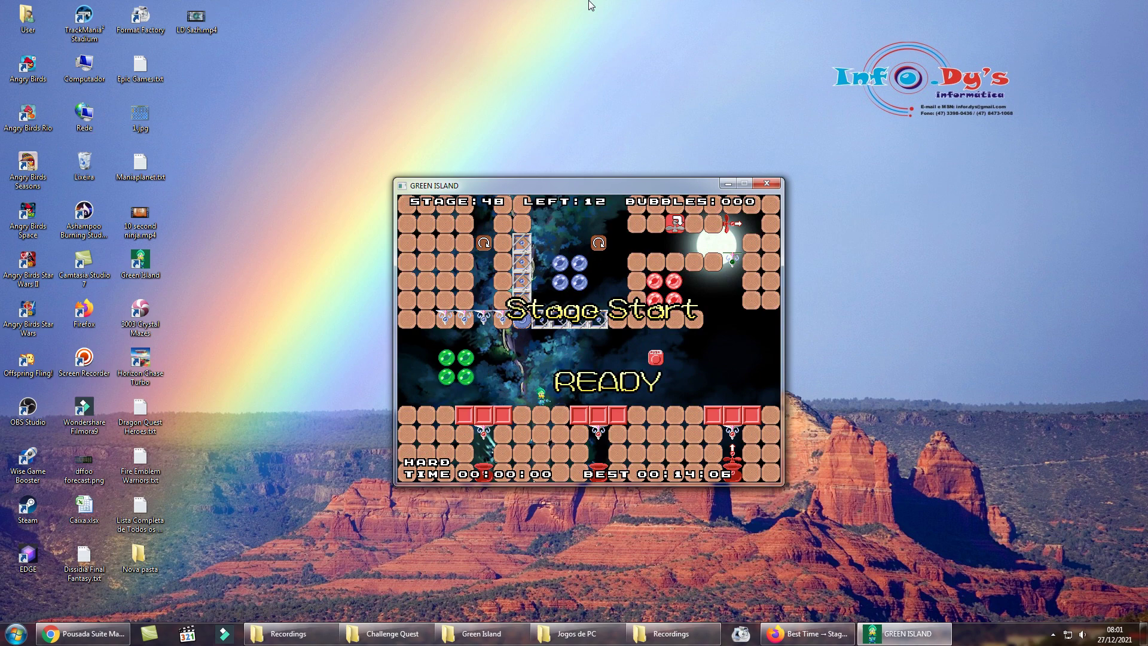
On the next attempt, clear the red blocks and push a bubble chain right along the rail
{"action": "key", "text": "Left"}
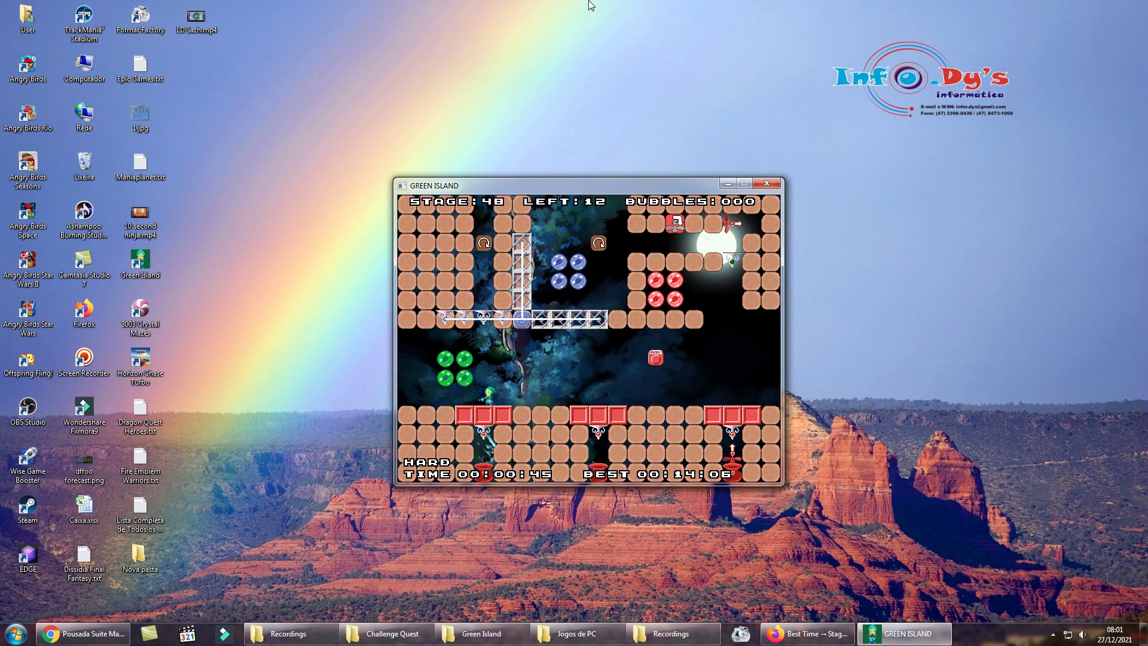
{"action": "key", "text": "Up"}
{"action": "key", "text": "z"}
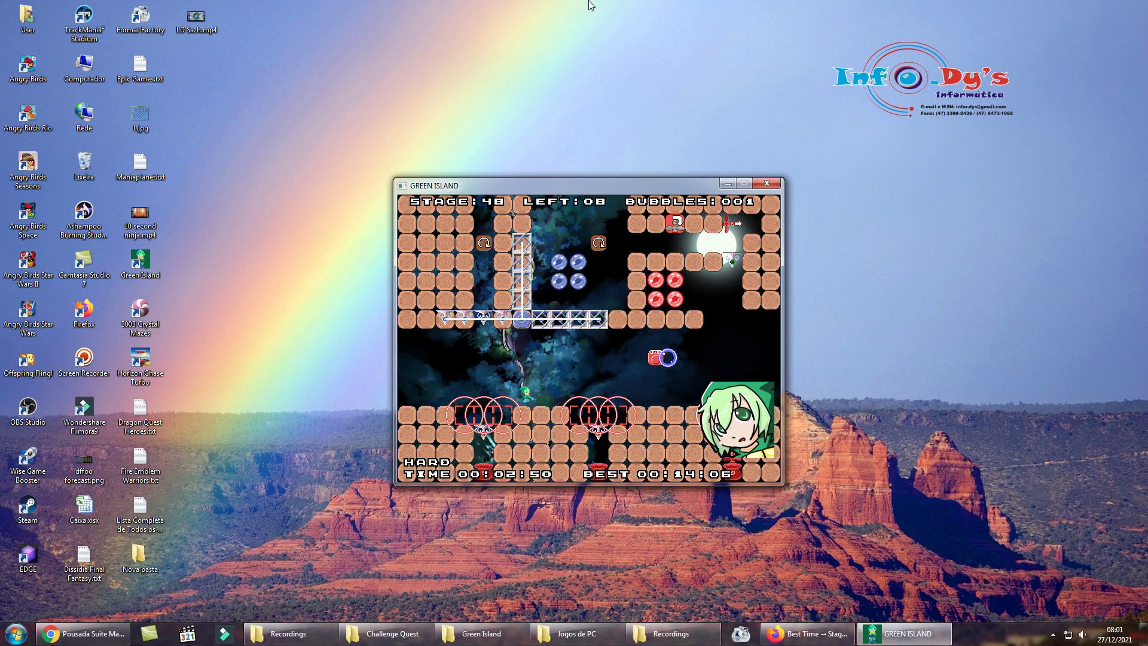
{"action": "key", "text": "Right"}
{"action": "key", "text": "z"}
{"action": "key", "text": "z"}
{"action": "key", "text": "z"}
{"action": "key", "text": "z"}
{"action": "key", "text": "Right"}
{"action": "key", "text": "z"}
{"action": "key", "text": "z"}
{"action": "key", "text": "z"}
{"action": "key", "text": "Right"}
Restart with R, hit the switch, push the chain over PUSH, then pause to restart
{"action": "key", "text": "r"}
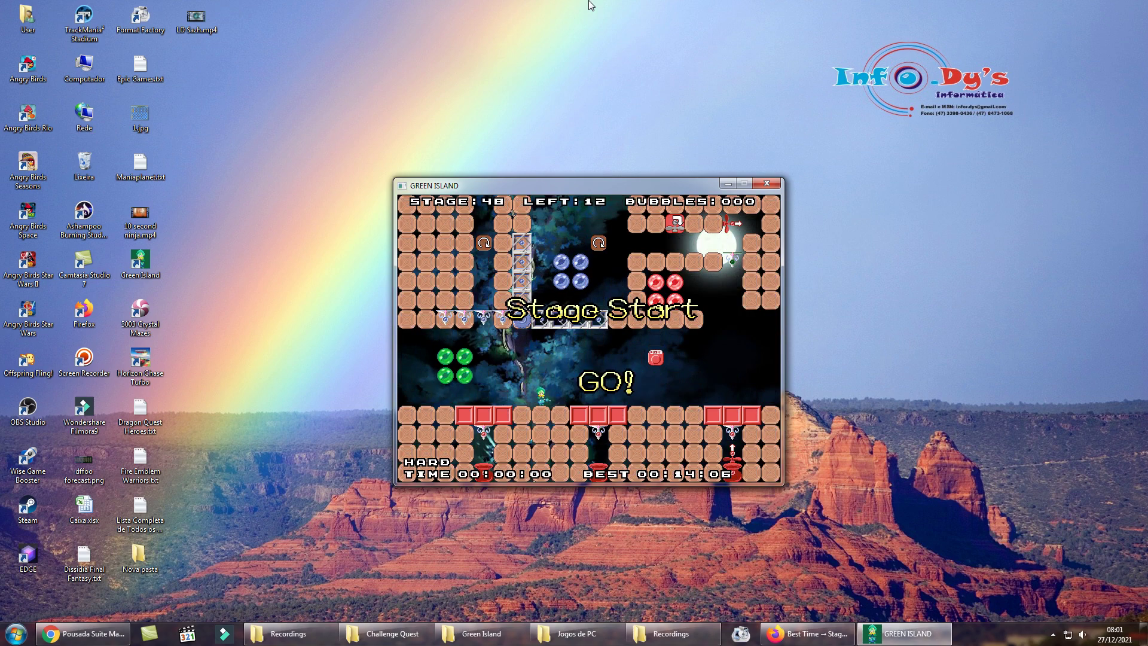
{"action": "key", "text": "Left"}
{"action": "key", "text": "Left"}
{"action": "key", "text": "z"}
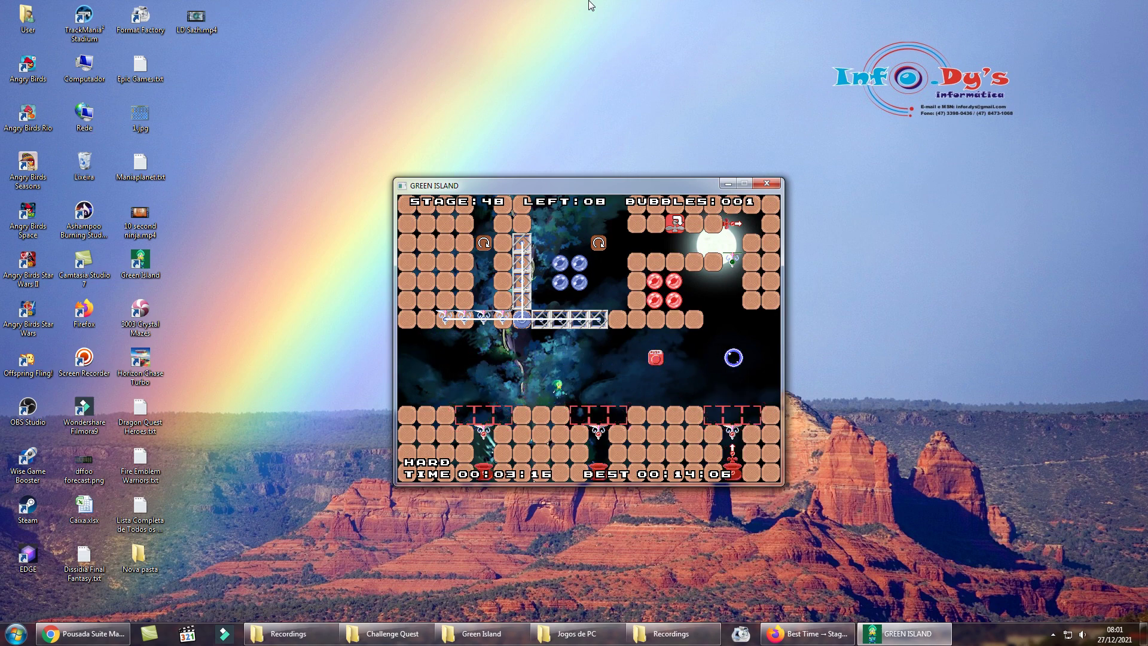
{"action": "key", "text": "Left"}
{"action": "key", "text": "z"}
{"action": "key", "text": "z"}
{"action": "key", "text": "z"}
{"action": "key", "text": "Right"}
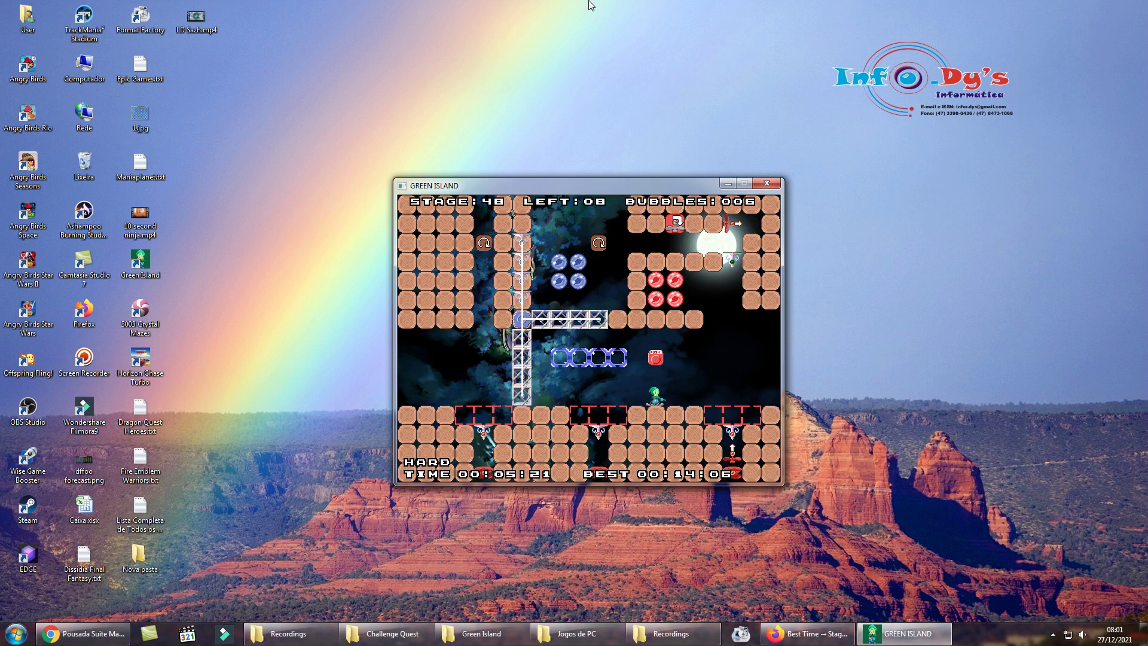
{"action": "key", "text": "z"}
{"action": "key", "text": "z"}
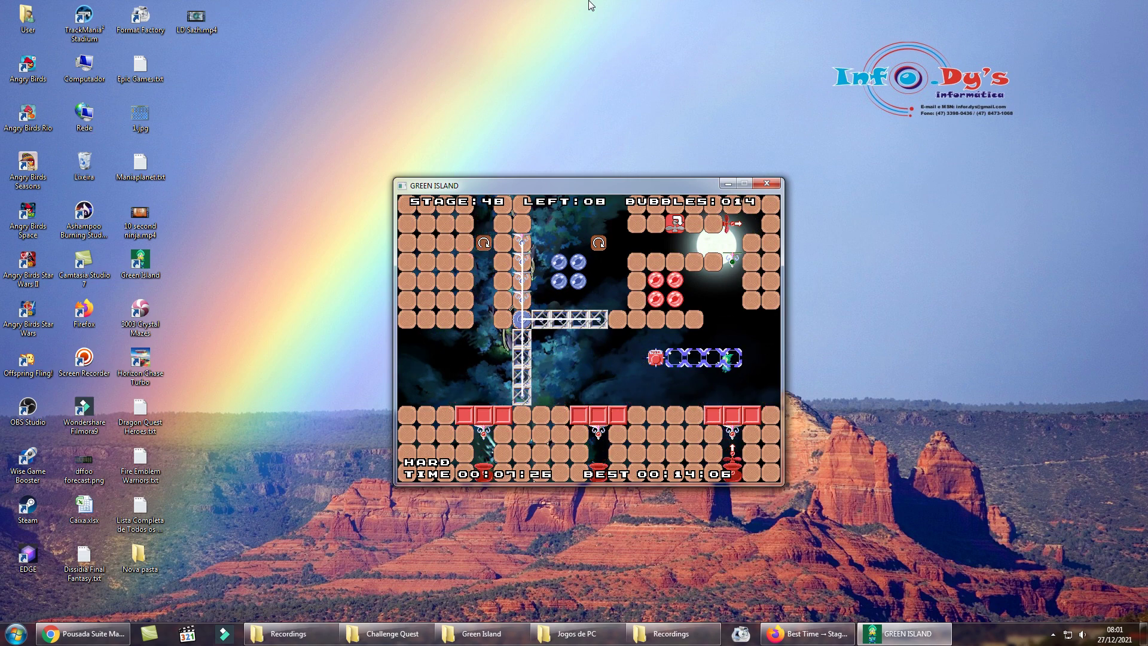
{"action": "key", "text": "Escape"}
{"action": "key", "text": "Down"}
{"action": "key", "text": "z"}
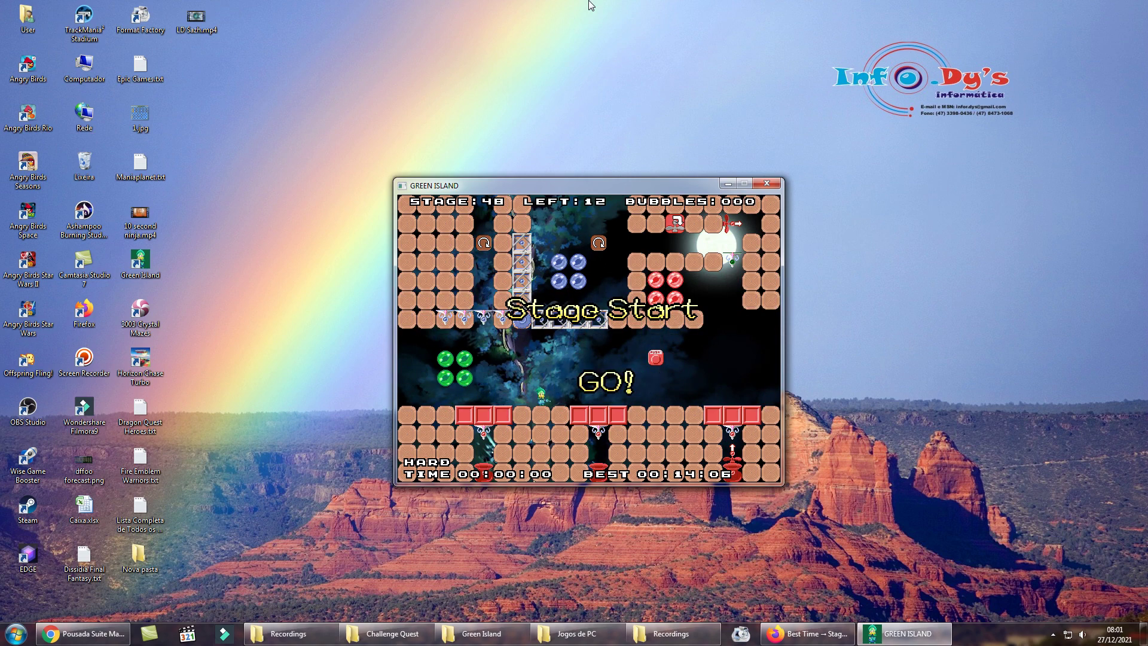
Pop the green bubbles, push a bubble row onto PUSH, and collect the last bubbles for a 14.17 s clear
{"action": "key", "text": "Left"}
{"action": "key", "text": "z"}
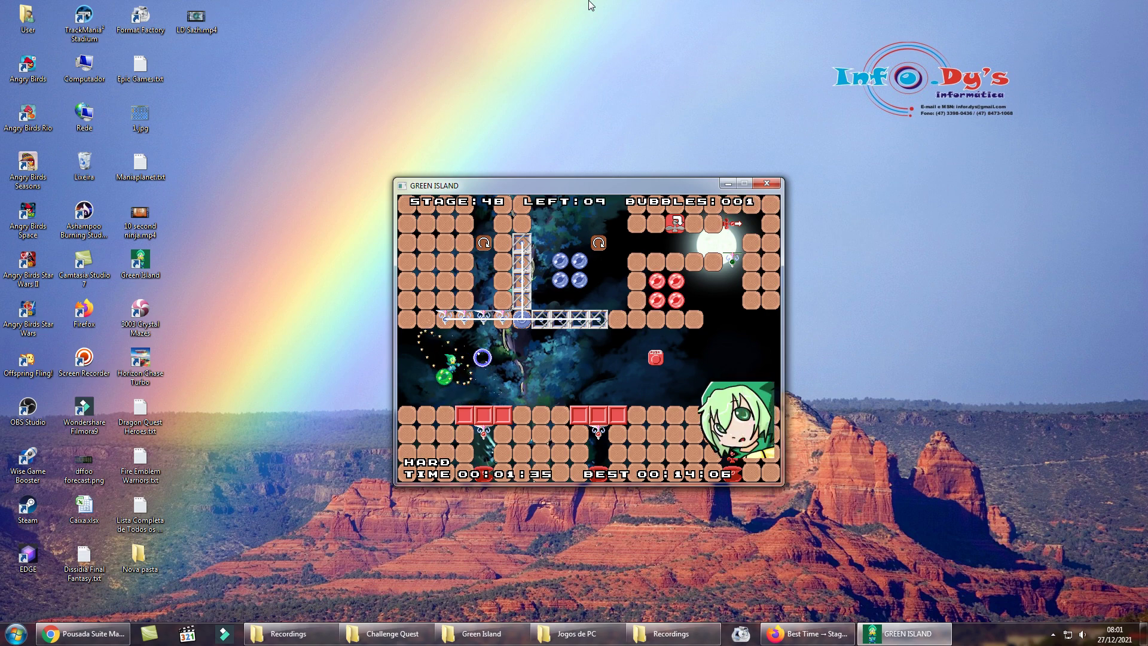
{"action": "key", "text": "Right"}
{"action": "key", "text": "z"}
{"action": "key", "text": "Right"}
{"action": "key", "text": "z"}
{"action": "key", "text": "z"}
{"action": "key", "text": "z"}
{"action": "key", "text": "z"}
{"action": "key", "text": "z"}
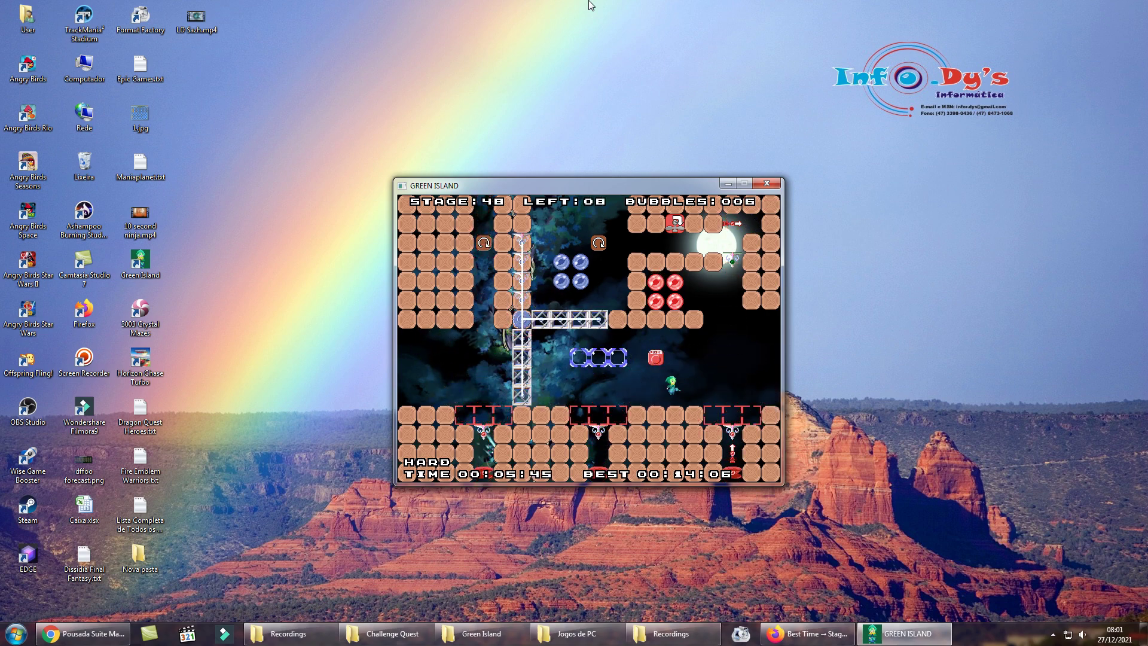
{"action": "key", "text": "z"}
{"action": "key", "text": "z"}
{"action": "key", "text": "Right"}
{"action": "key", "text": "z"}
{"action": "key", "text": "z"}
{"action": "key", "text": "z"}
{"action": "key", "text": "z"}
{"action": "key", "text": "z"}
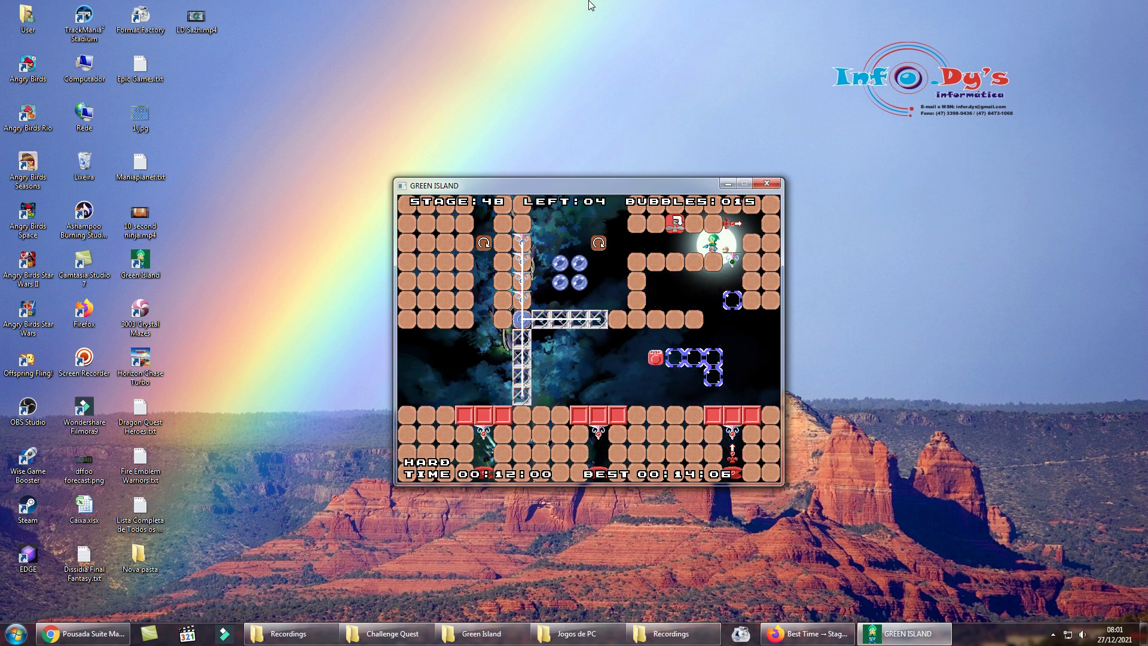
{"action": "key", "text": "Left"}
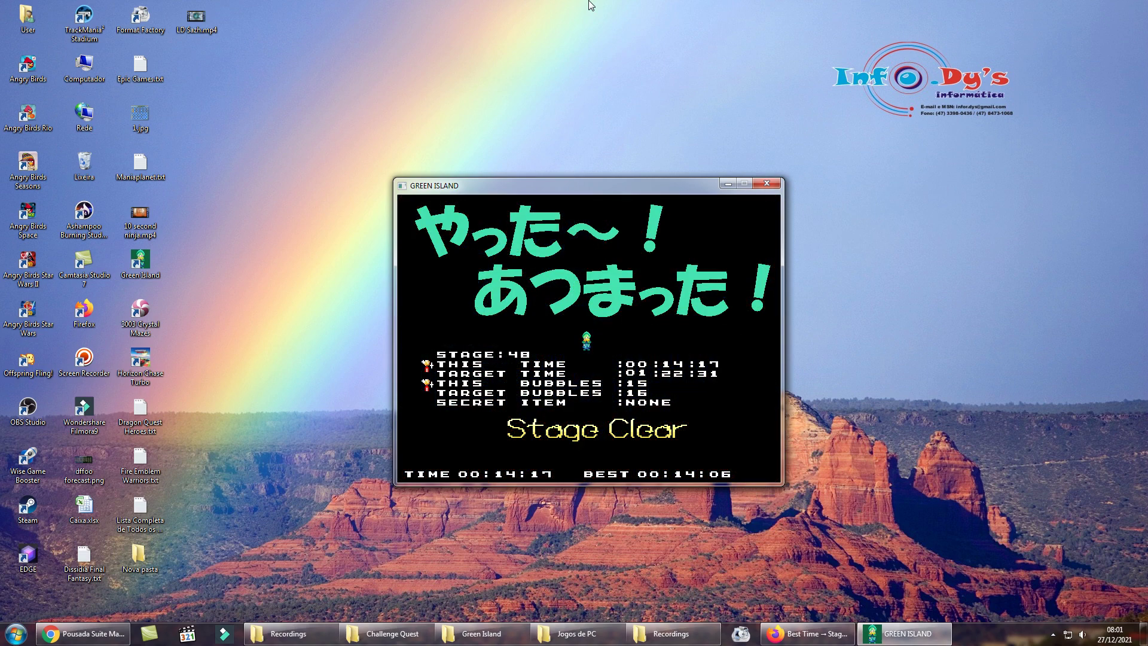
Dismiss the results, replay Stage 48, pop the green bubbles and open the floor blocks
{"action": "key", "text": "z"}
{"action": "key", "text": "z"}
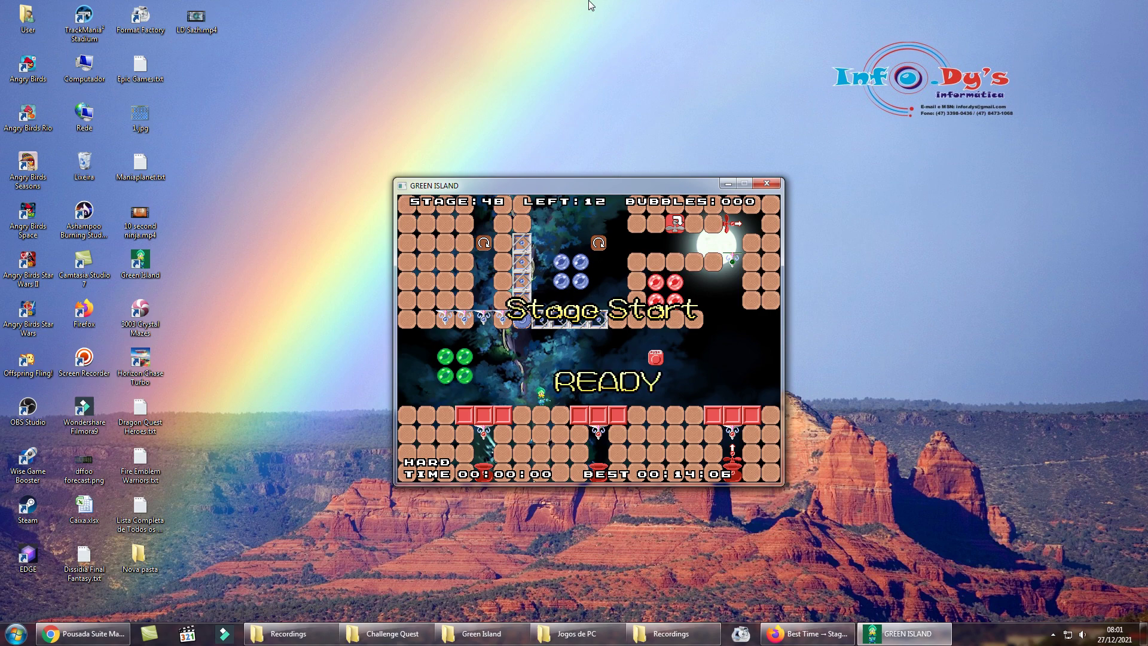
{"action": "key", "text": "Left"}
{"action": "key", "text": "Up"}
{"action": "key", "text": "Right"}
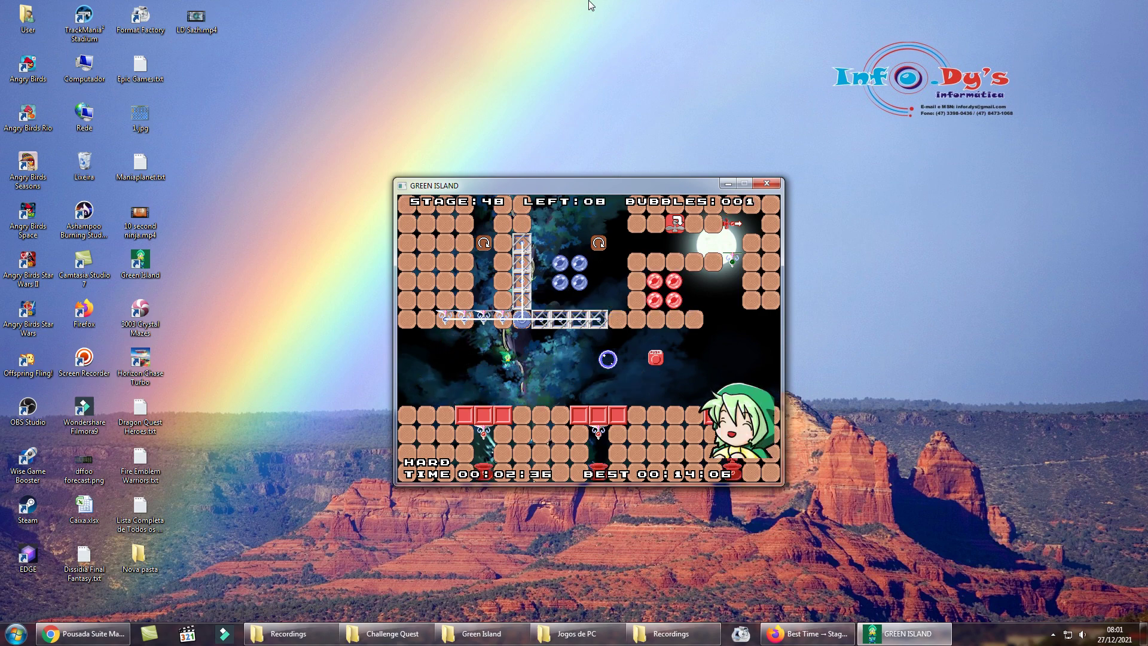
{"action": "key", "text": "Right"}
{"action": "key", "text": "Right"}
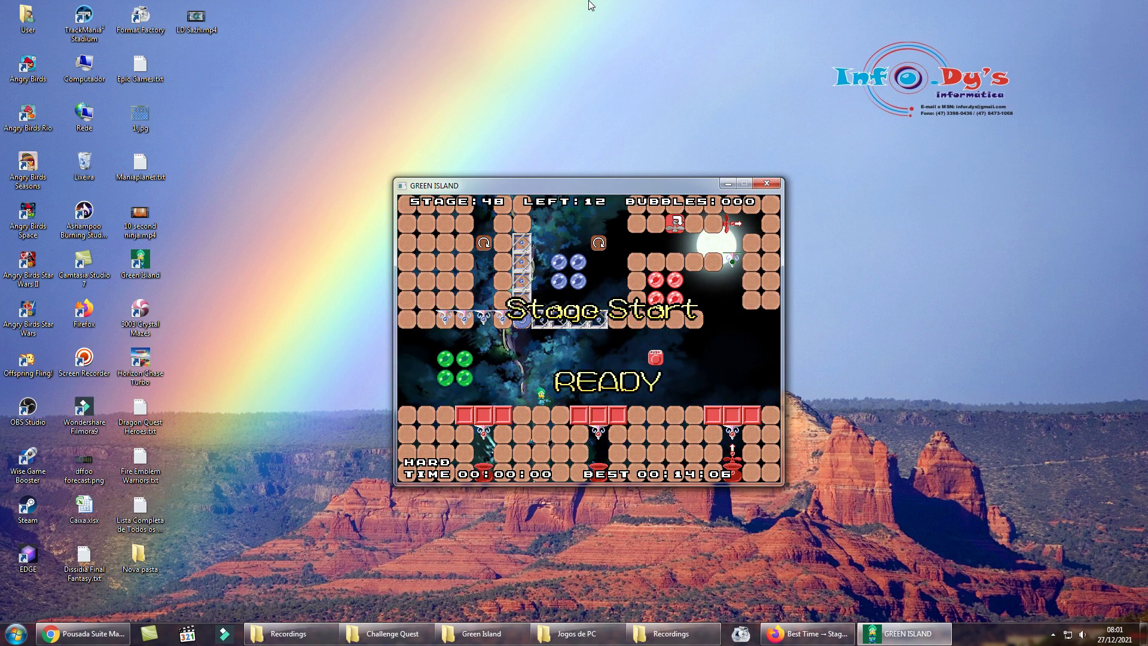
Fire bubbles at the PUSH switch, climb right and swing the girder vertical
{"action": "key", "text": "Left"}
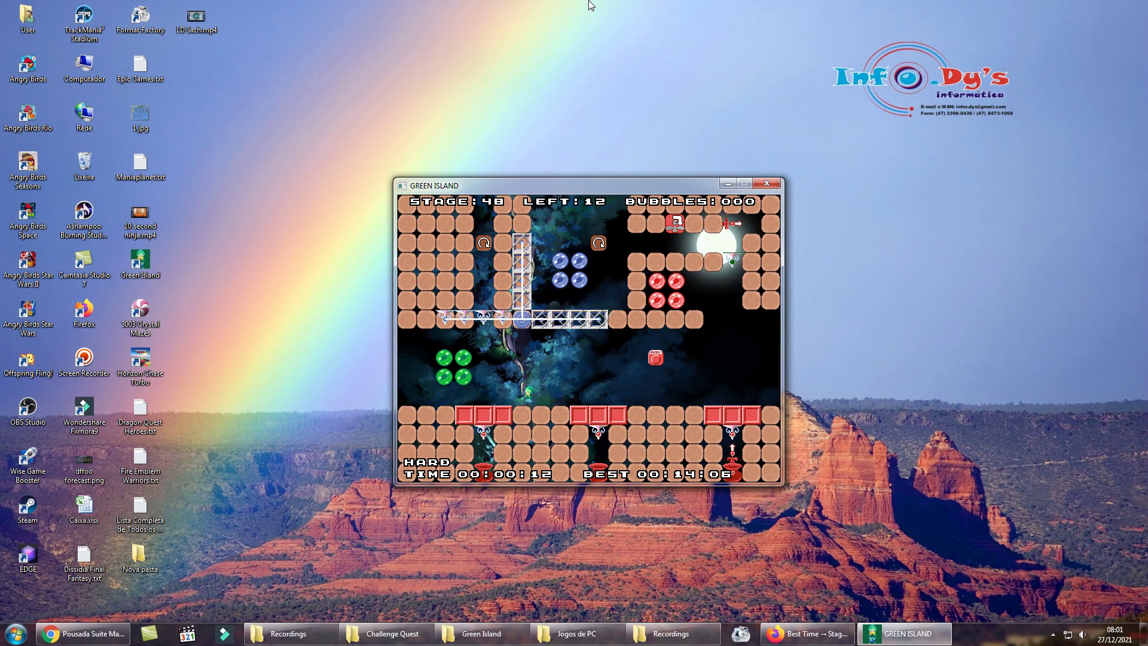
{"action": "key", "text": "Right"}
{"action": "key", "text": "space"}
{"action": "key", "text": "Right"}
{"action": "key", "text": "space"}
{"action": "key", "text": "space"}
{"action": "key", "text": "space"}
{"action": "key", "text": "space"}
{"action": "key", "text": "Right"}
{"action": "key", "text": "space"}
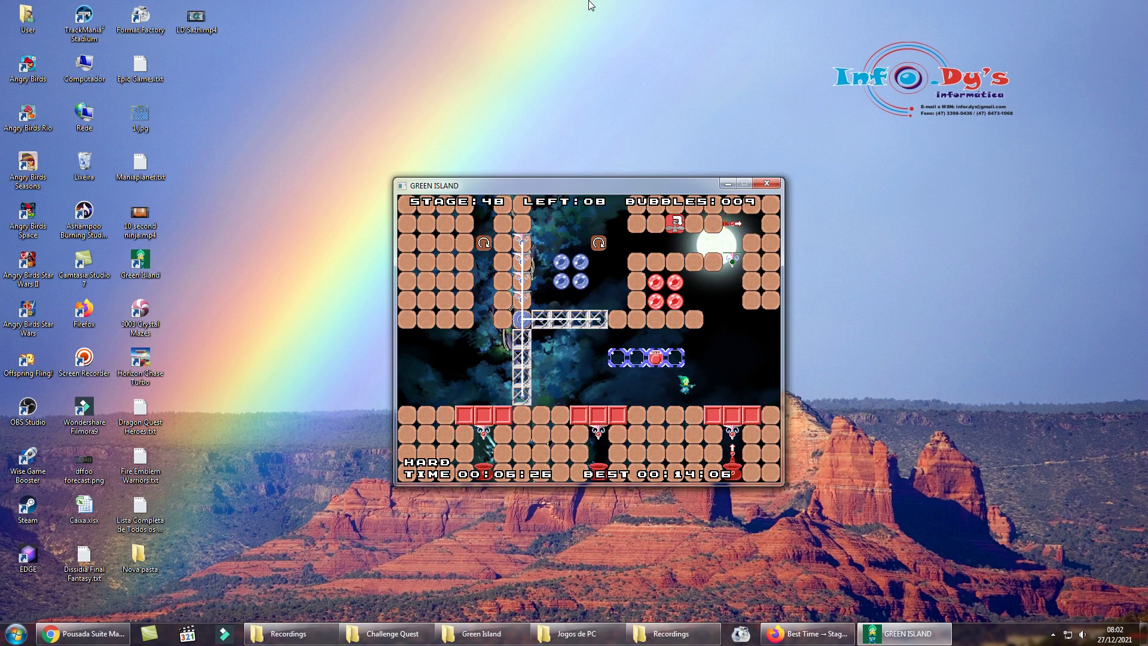
{"action": "key", "text": "Right"}
Restart Stage 48, pop the green bubbles and move through the opened red blocks
{"action": "key", "text": "Escape"}
{"action": "key", "text": "Down"}
{"action": "key", "text": "Return"}
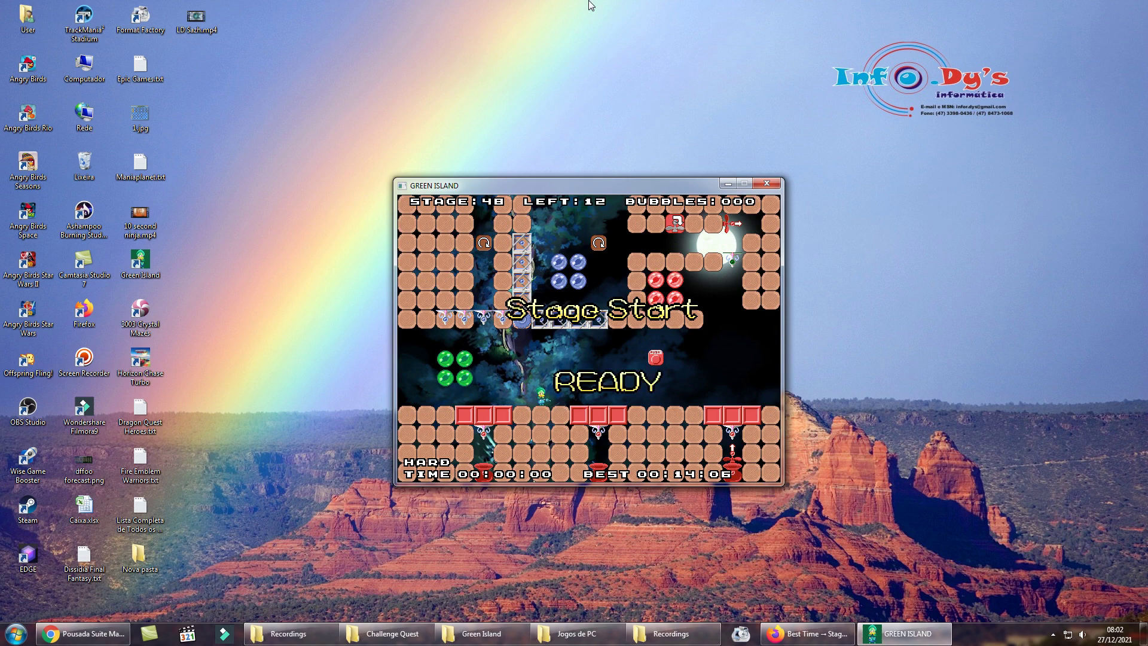
{"action": "key", "text": "Left"}
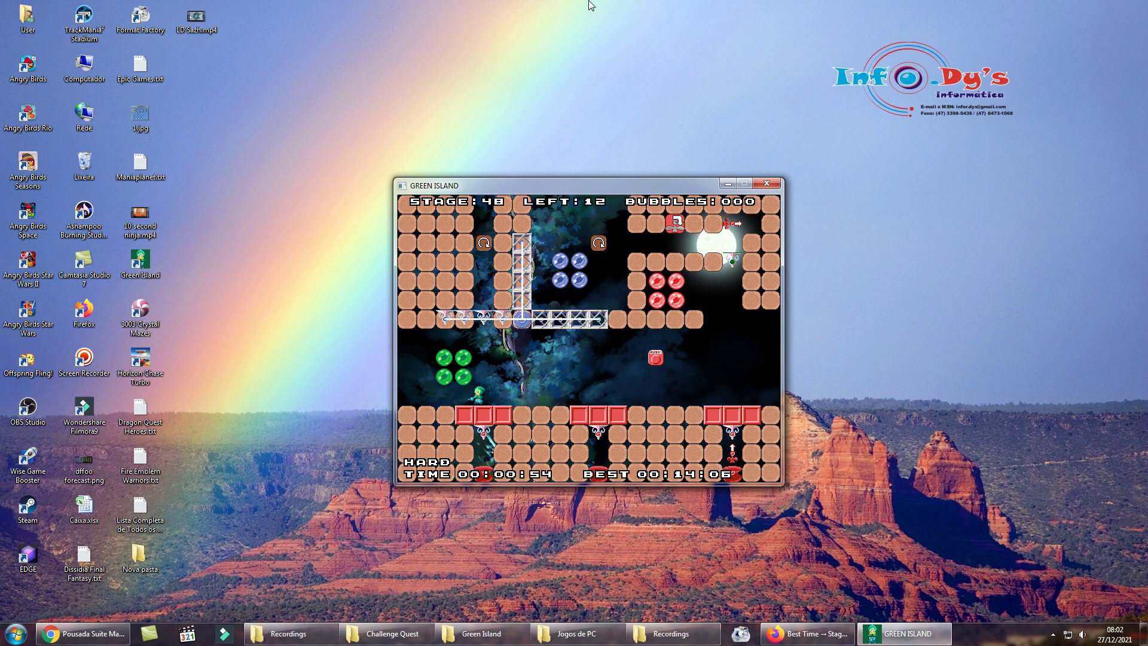
{"action": "key", "text": "z"}
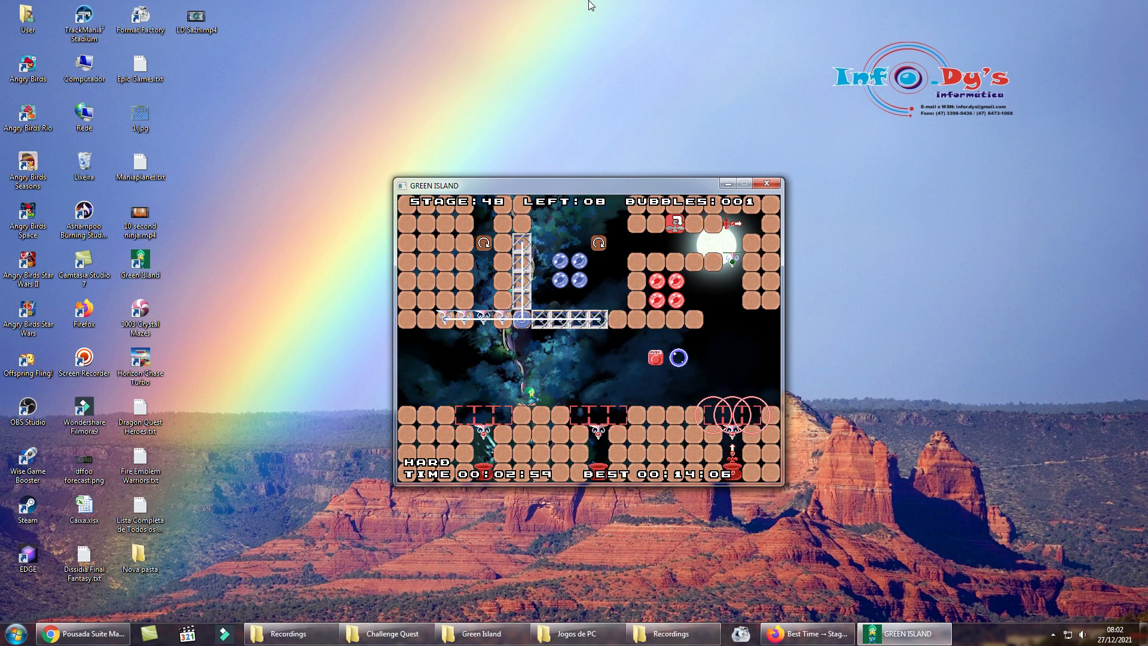
{"action": "key", "text": "Right"}
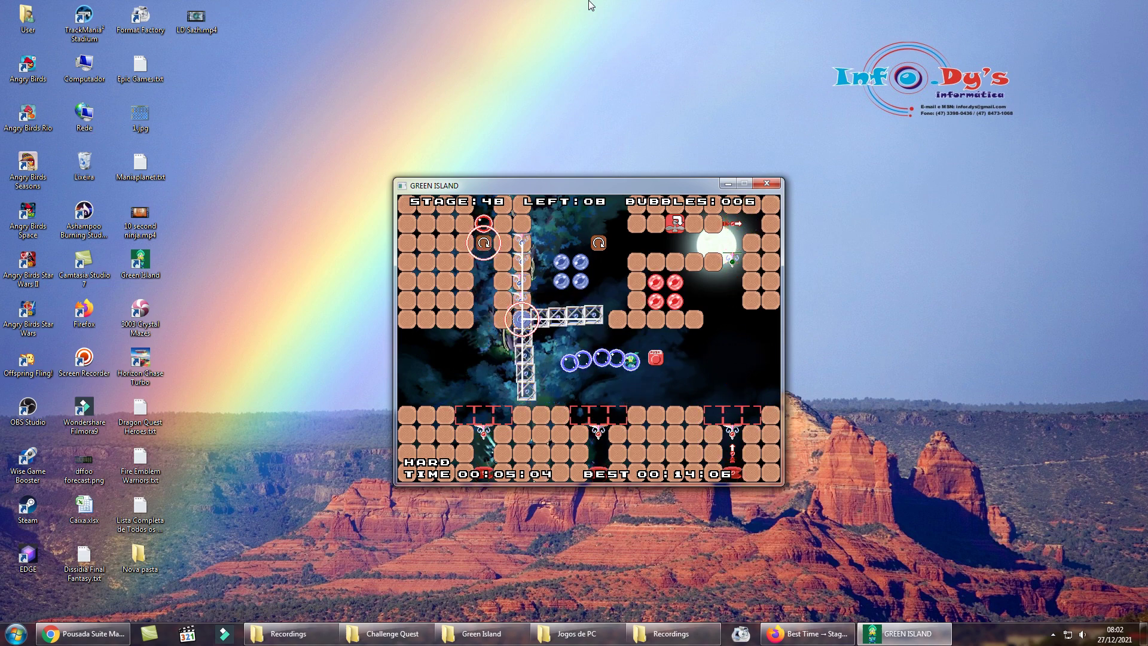
Restart again, pop the green bubbles, blow more bubbles and rotate the girder
{"action": "key", "text": "Escape"}
{"action": "key", "text": "Down"}
{"action": "key", "text": "Return"}
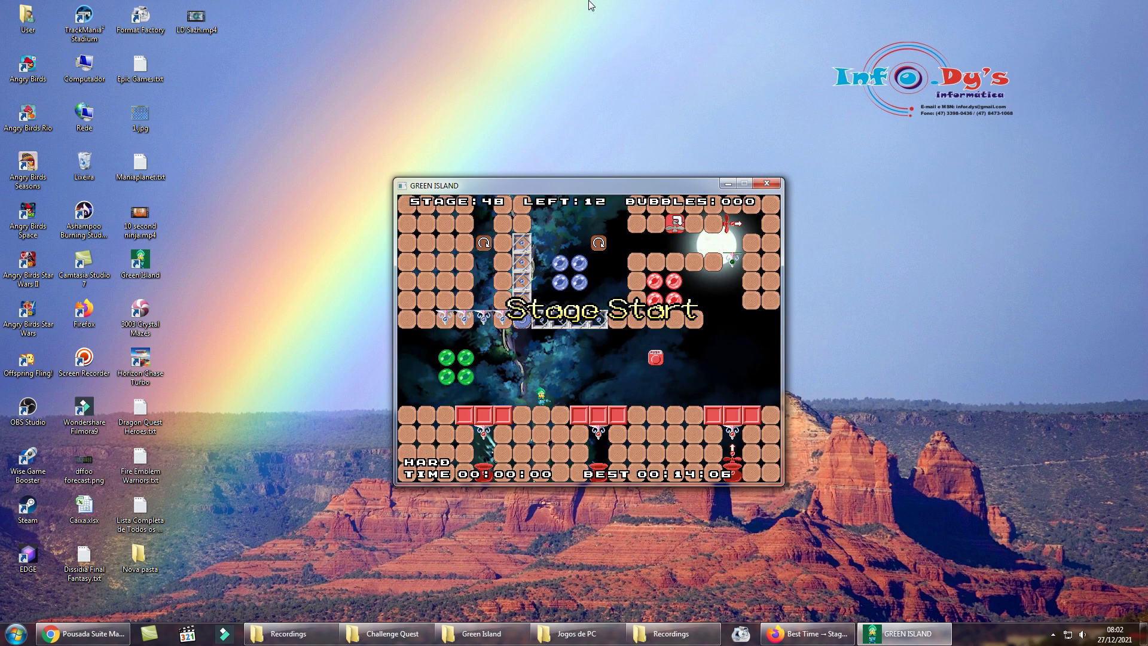
{"action": "key", "text": "Left"}
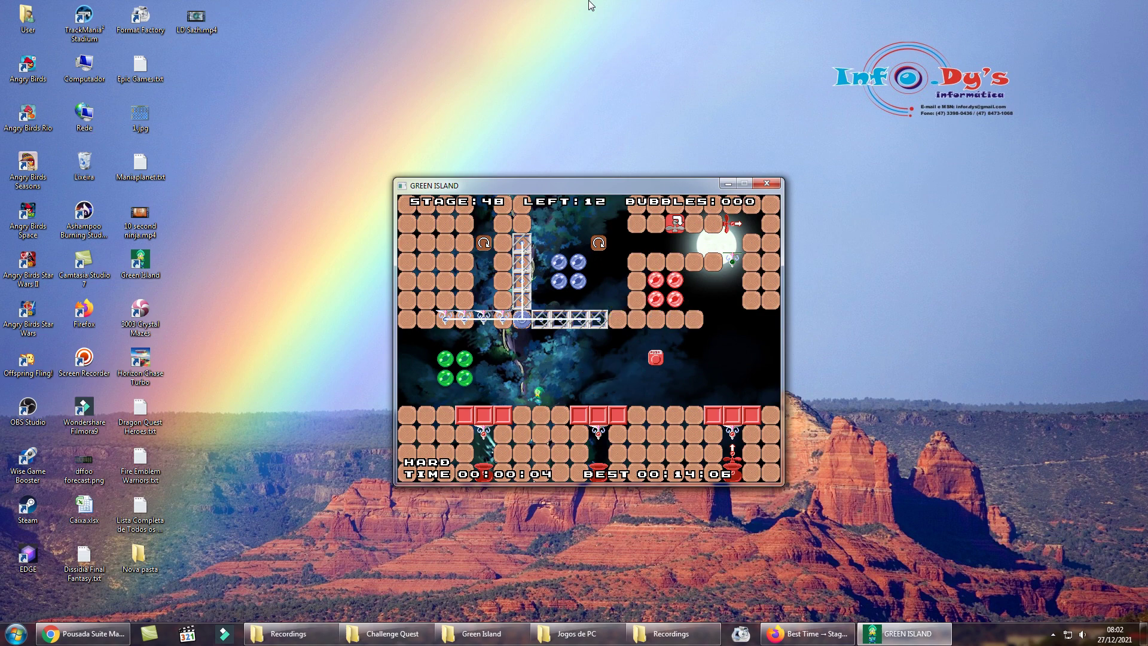
{"action": "key", "text": "Left"}
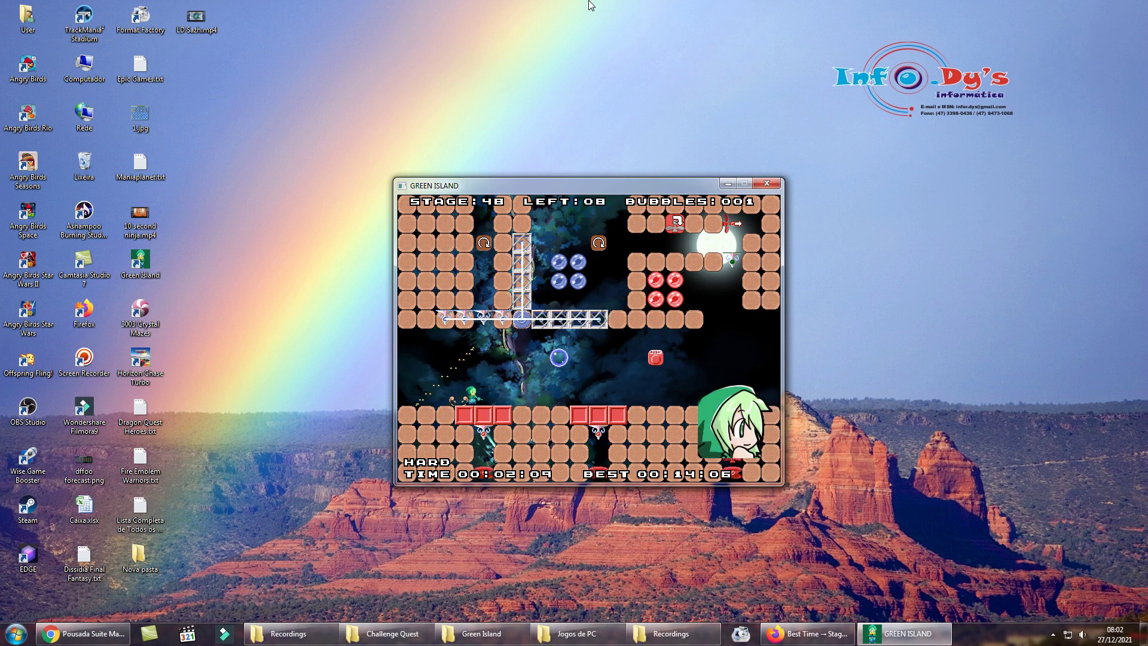
{"action": "key", "text": "Right"}
{"action": "key", "text": "Right"}
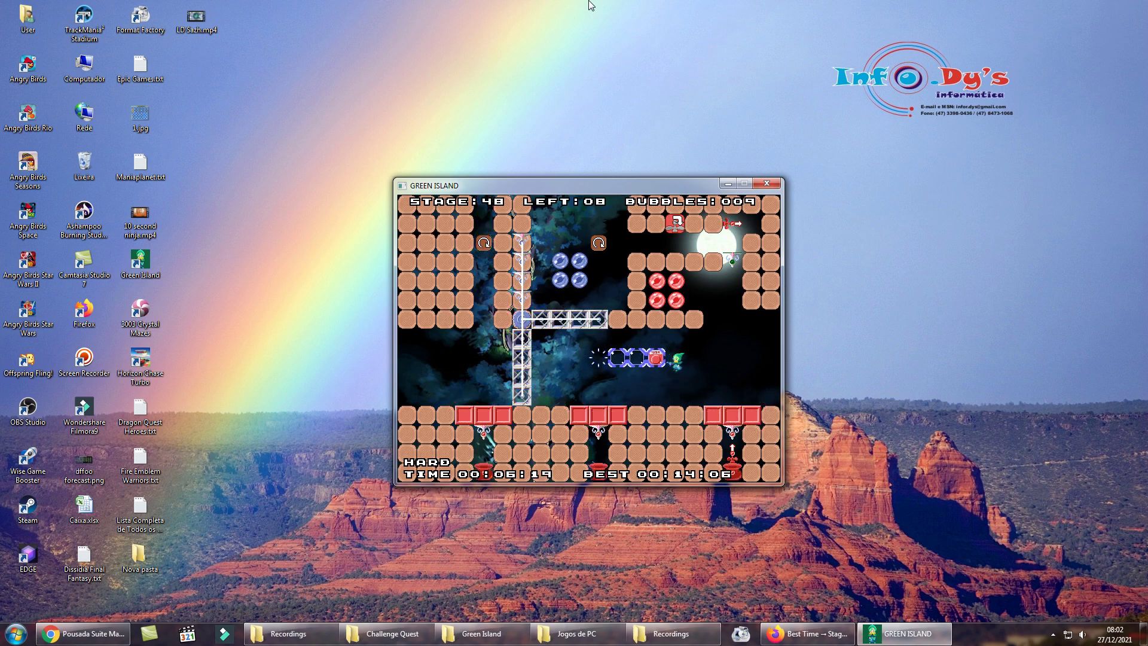
{"action": "key", "text": "Right"}
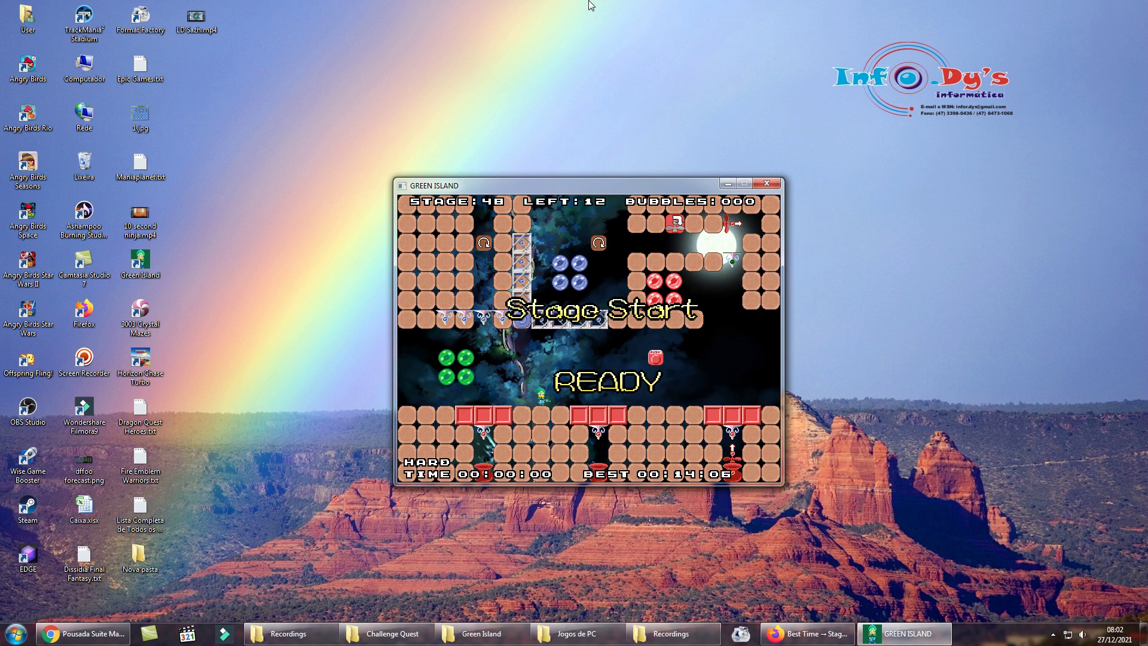
{"action": "key", "text": "Left"}
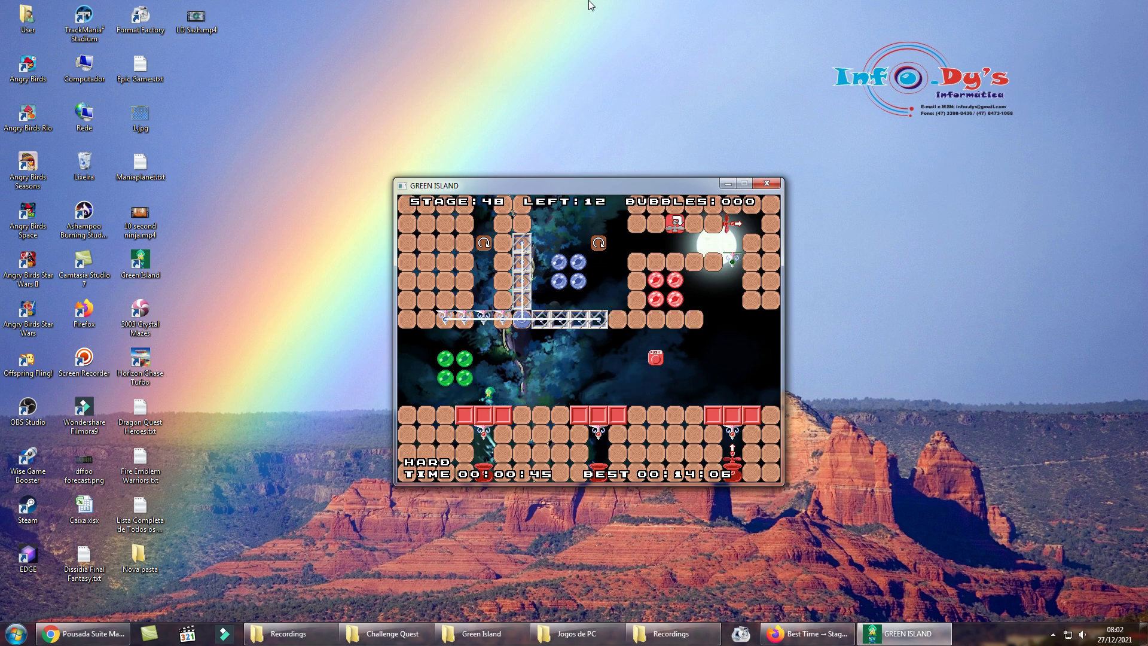
{"action": "key", "text": "z"}
{"action": "key", "text": "Right"}
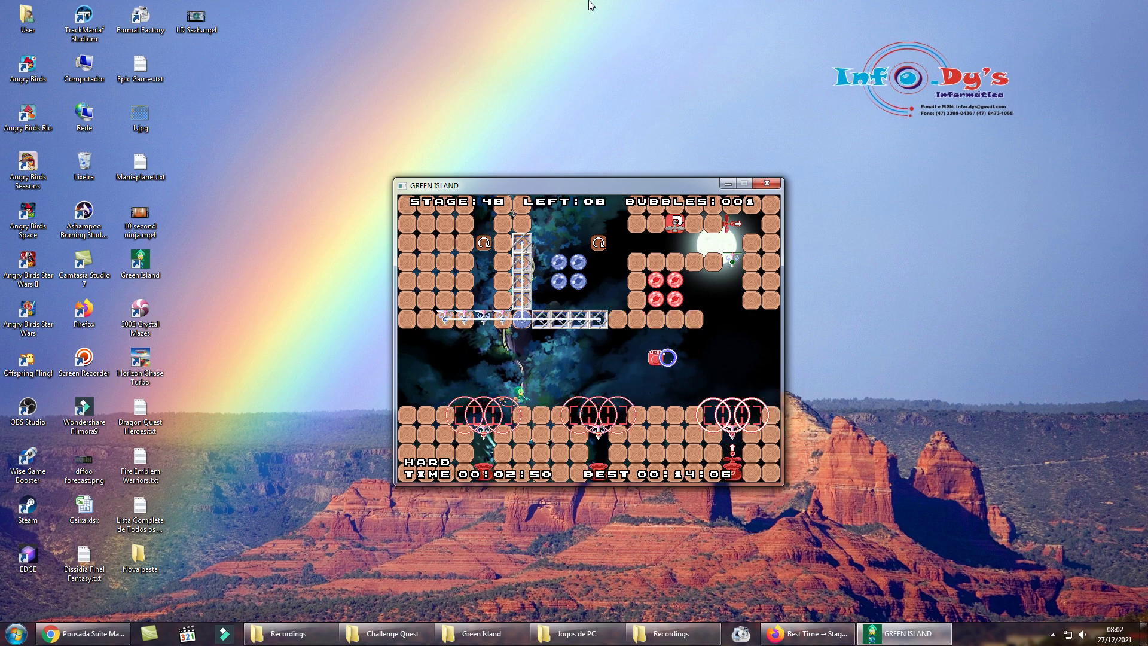
{"action": "key", "text": "Right"}
{"action": "key", "text": "z"}
{"action": "key", "text": "z"}
{"action": "key", "text": "z"}
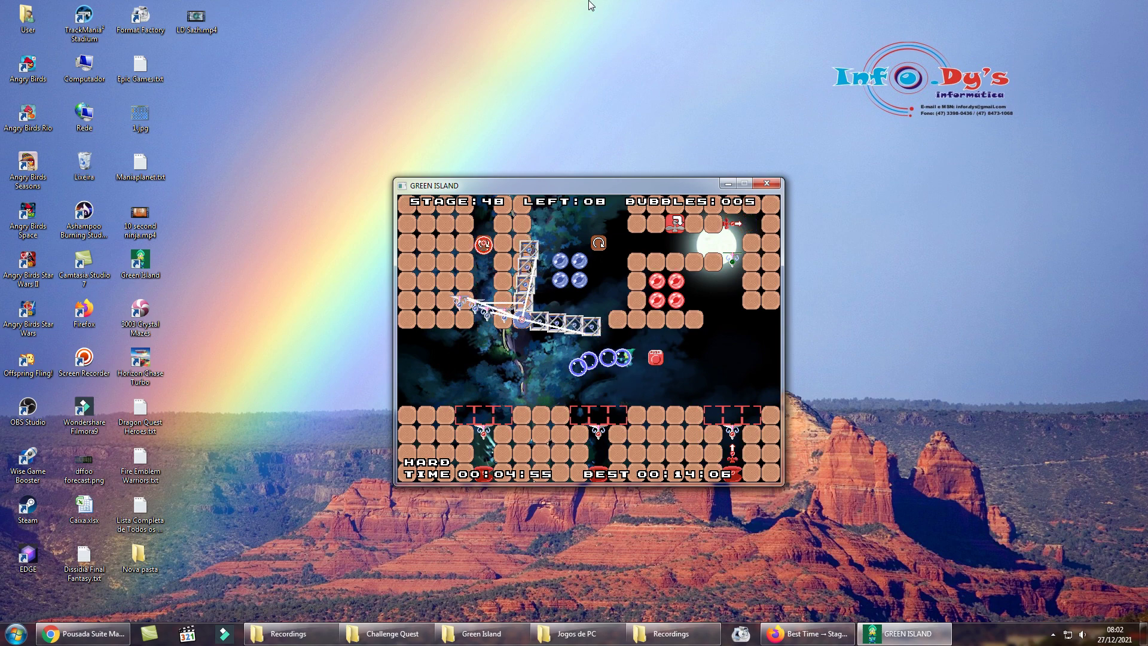
{"action": "key", "text": "z"}
{"action": "key", "text": "z"}
{"action": "key", "text": "z"}
{"action": "key", "text": "z"}
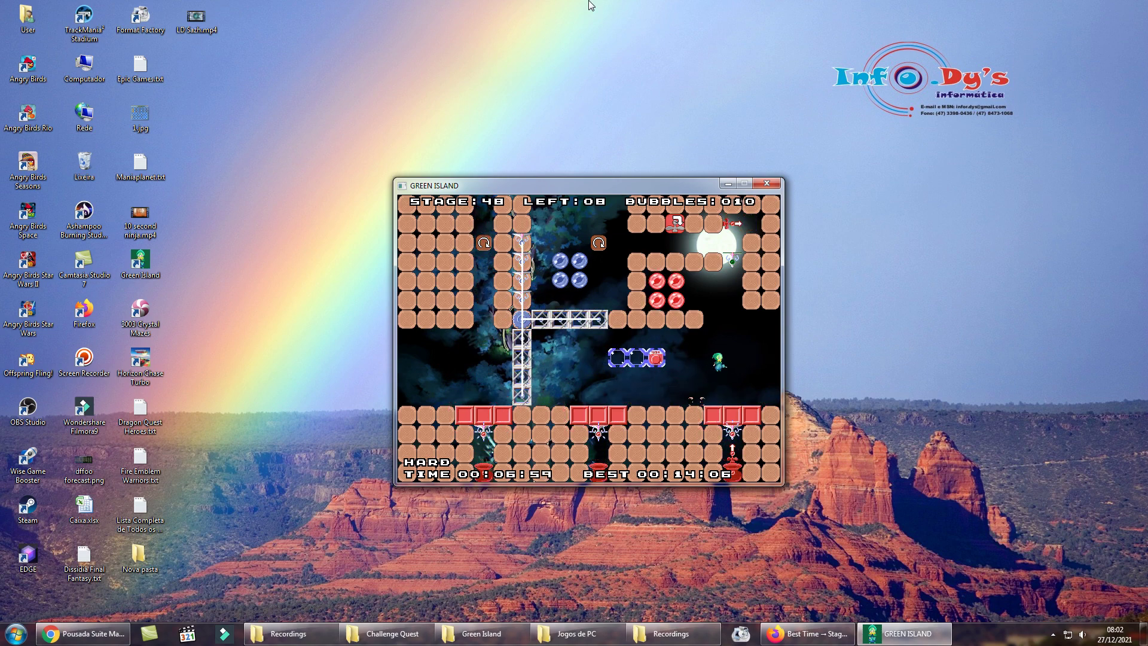
{"action": "key", "text": "z"}
{"action": "key", "text": "z"}
{"action": "key", "text": "z"}
{"action": "key", "text": "Escape"}
{"action": "key", "text": "Down"}
{"action": "key", "text": "z"}
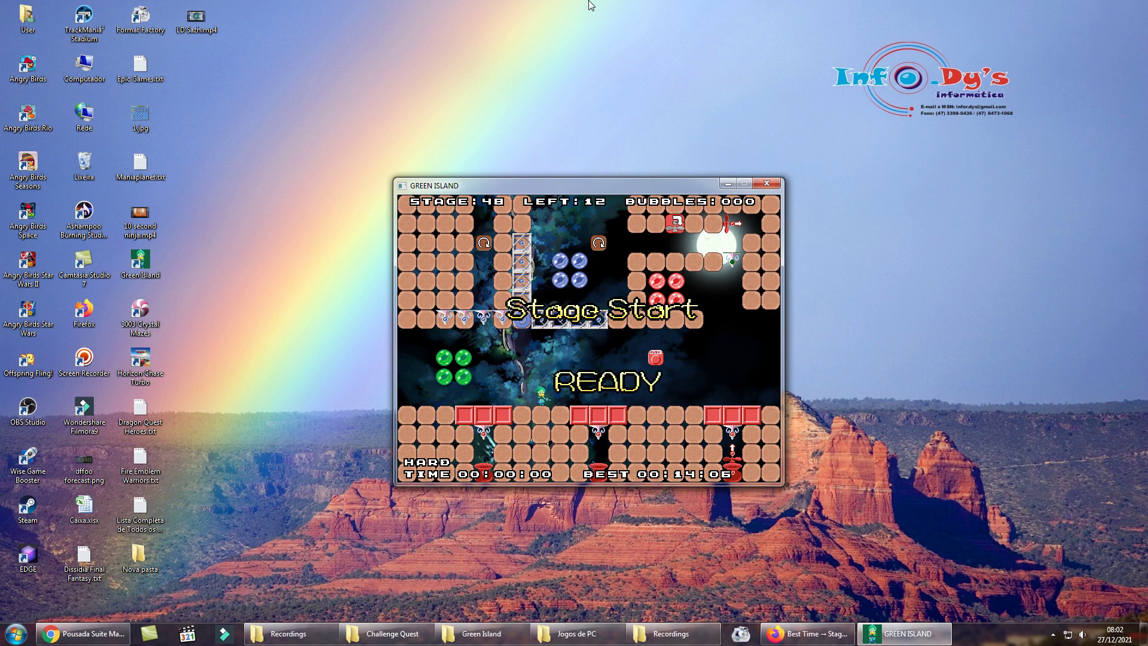
{"action": "key", "text": "Left"}
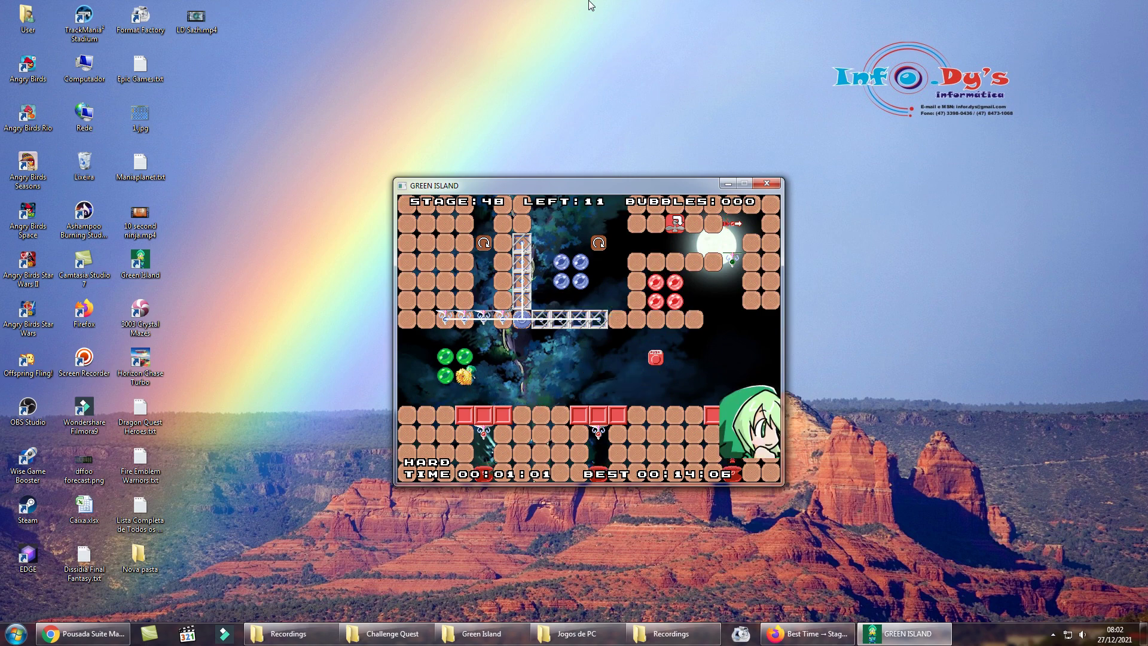
{"action": "key", "text": "z"}
{"action": "key", "text": "z"}
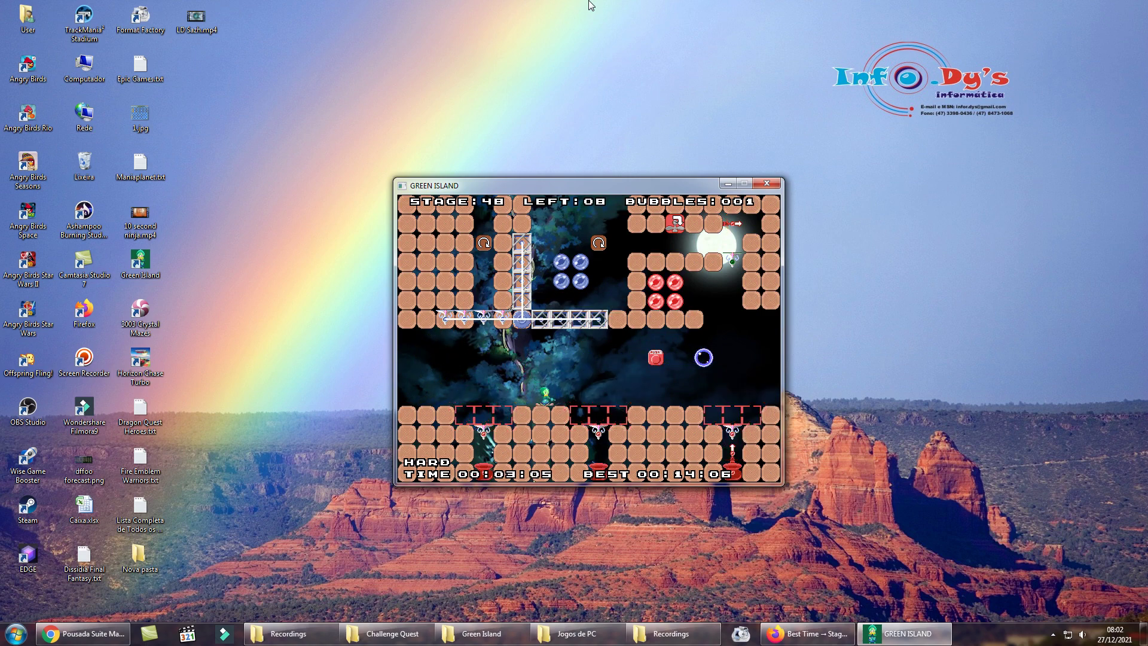
{"action": "key", "text": "z"}
{"action": "key", "text": "z"}
{"action": "key", "text": "z"}
{"action": "key", "text": "z"}
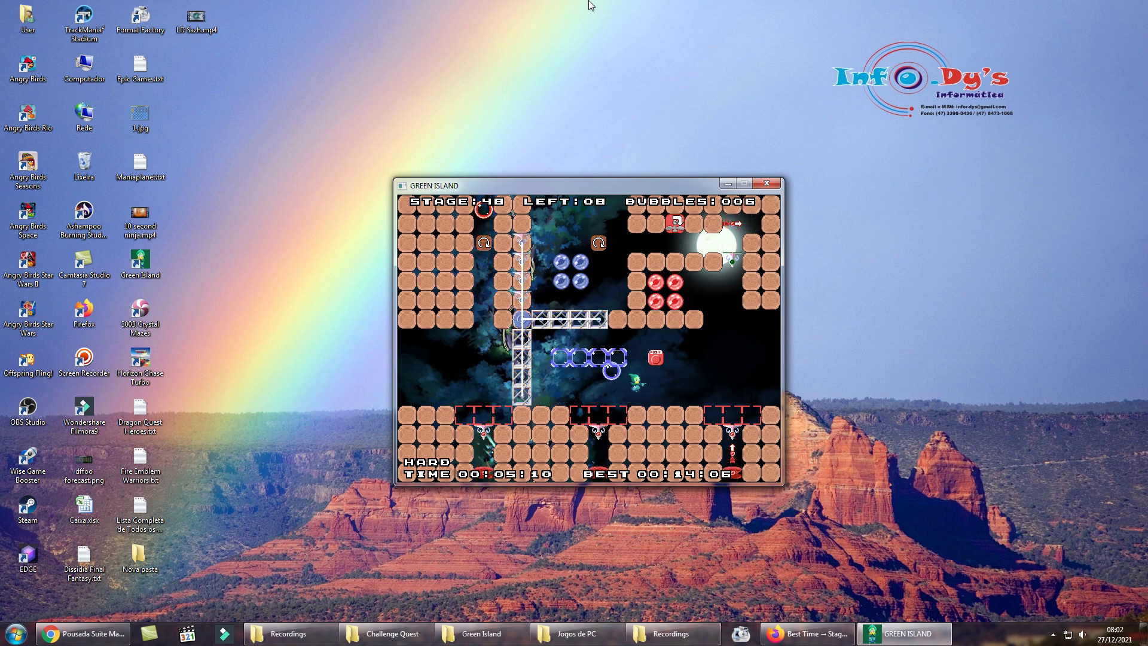
{"action": "key", "text": "z"}
{"action": "key", "text": "z"}
{"action": "key", "text": "Right"}
{"action": "key", "text": "z"}
{"action": "key", "text": "z"}
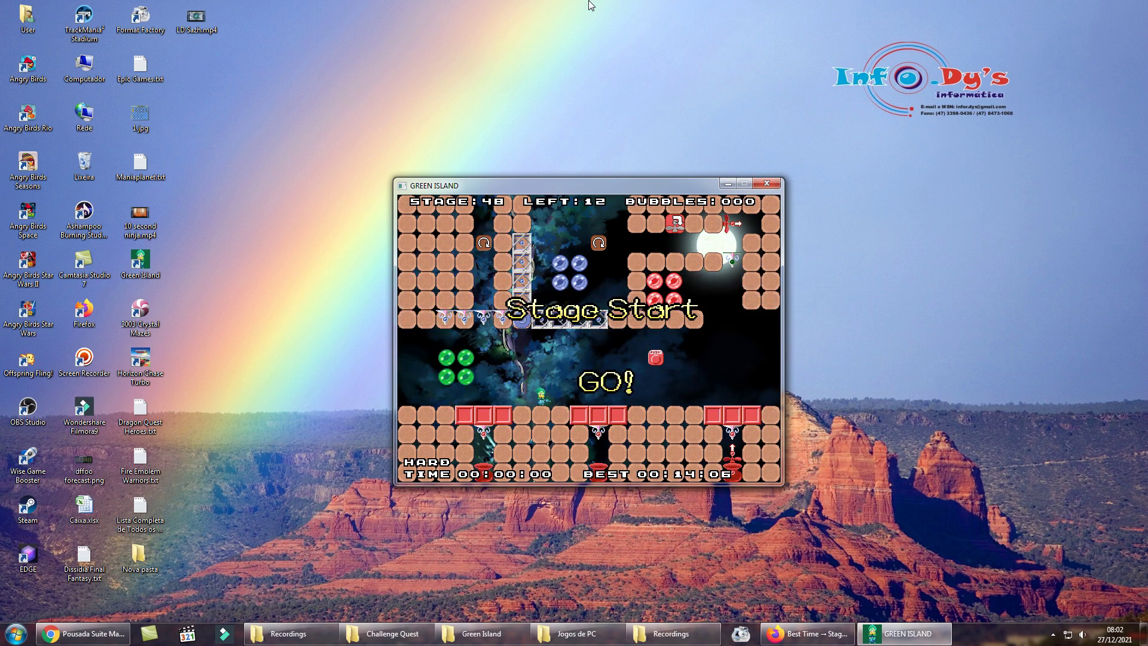
{"action": "key", "text": "Left"}
{"action": "key", "text": "Left"}
{"action": "key", "text": "z"}
{"action": "key", "text": "Right"}
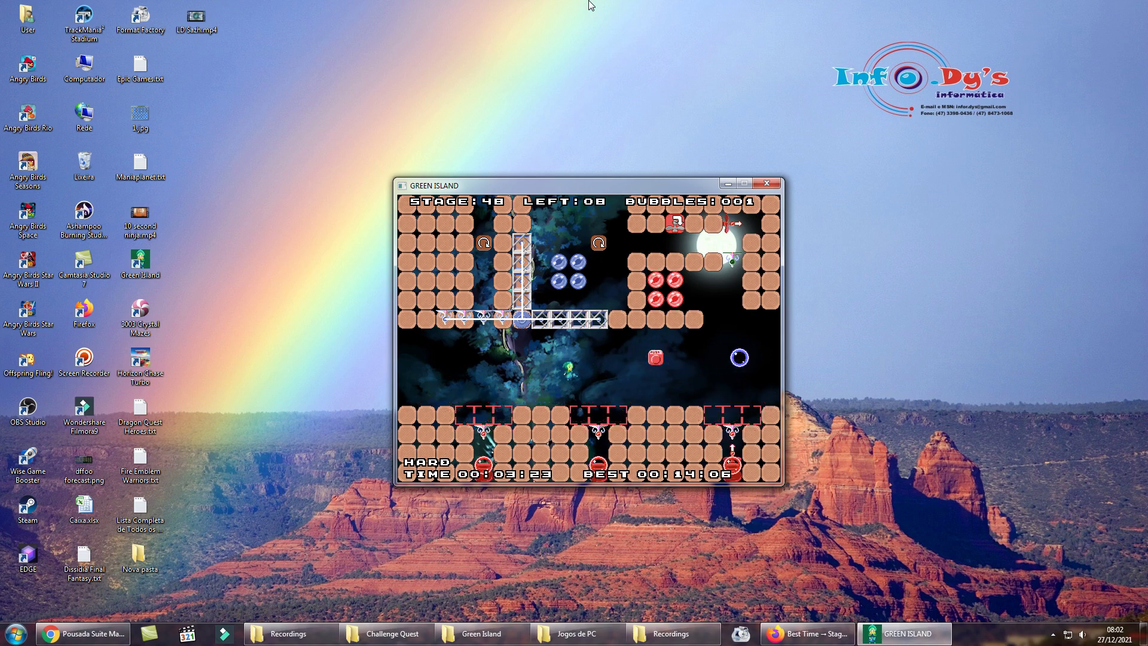
{"action": "key", "text": "z"}
{"action": "key", "text": "Right"}
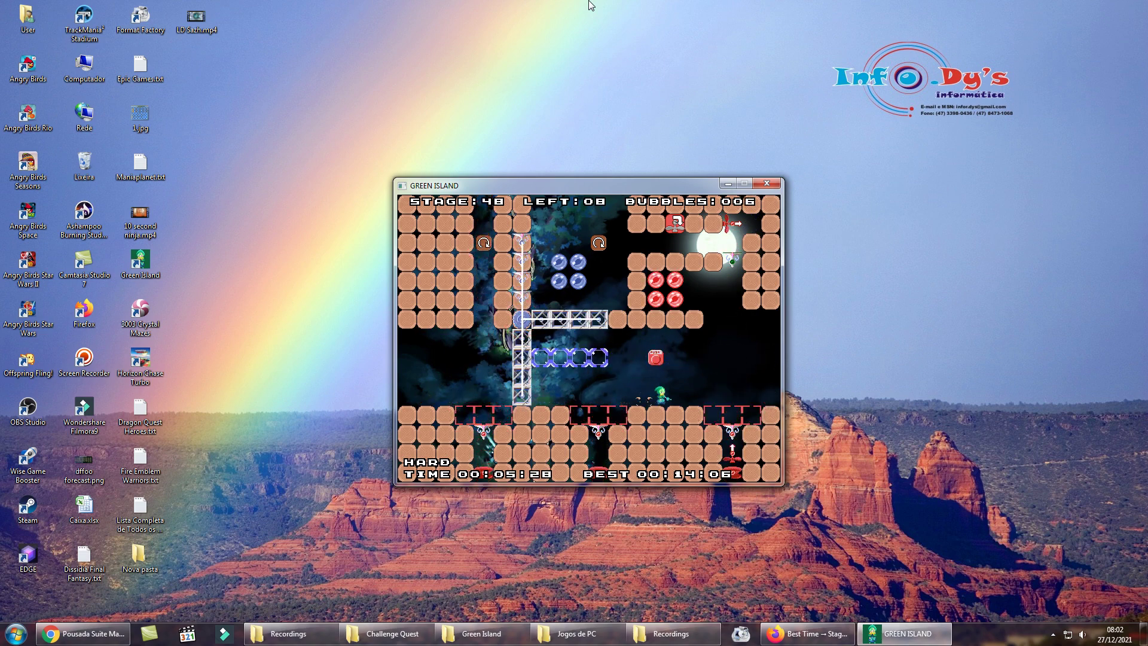
{"action": "key", "text": "Right"}
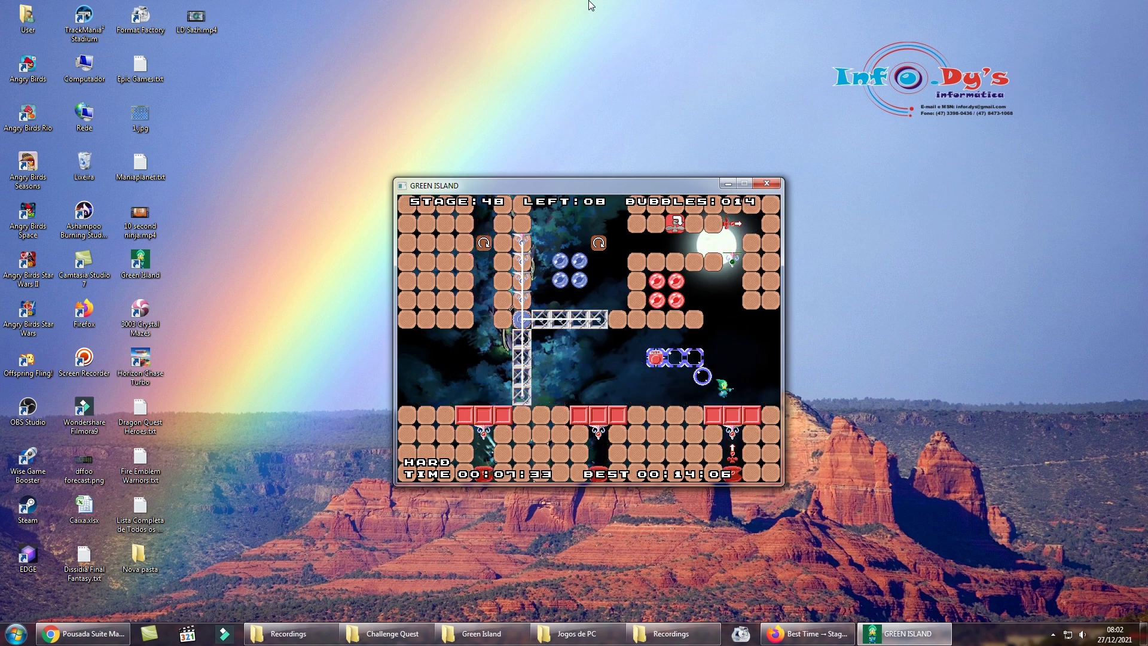
{"action": "key", "text": "Escape"}
{"action": "key", "text": "Down"}
{"action": "key", "text": "z"}
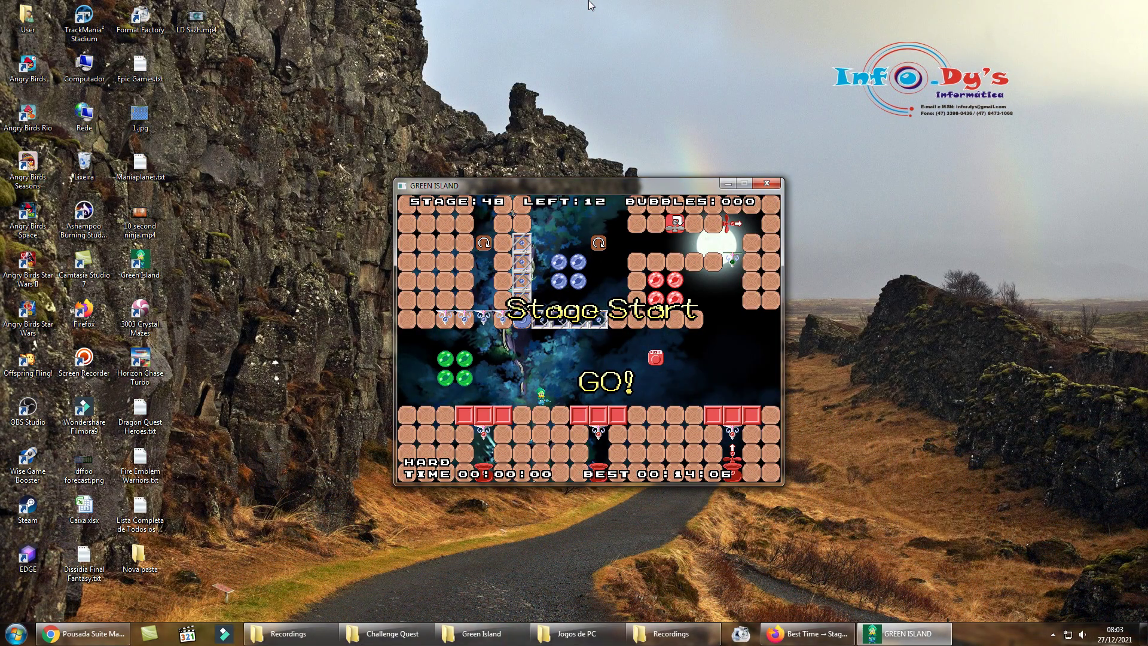
Fire bubbles to pop the green cluster, open the bottom blocks and swing the girder
{"action": "key", "text": "z"}
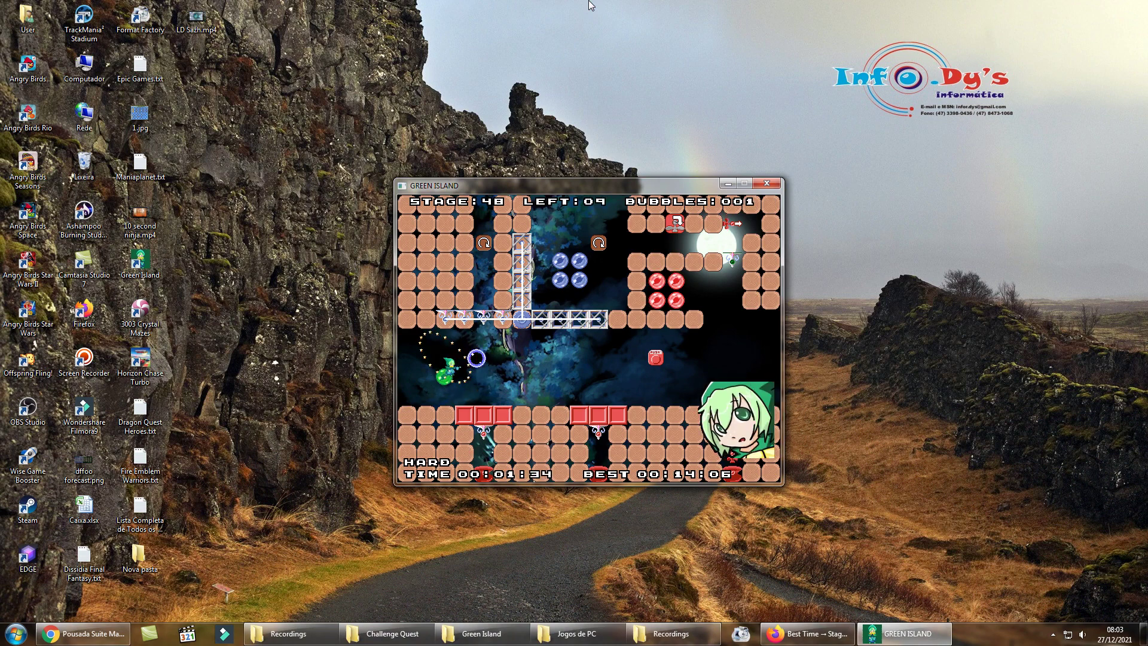
{"action": "key", "text": "z"}
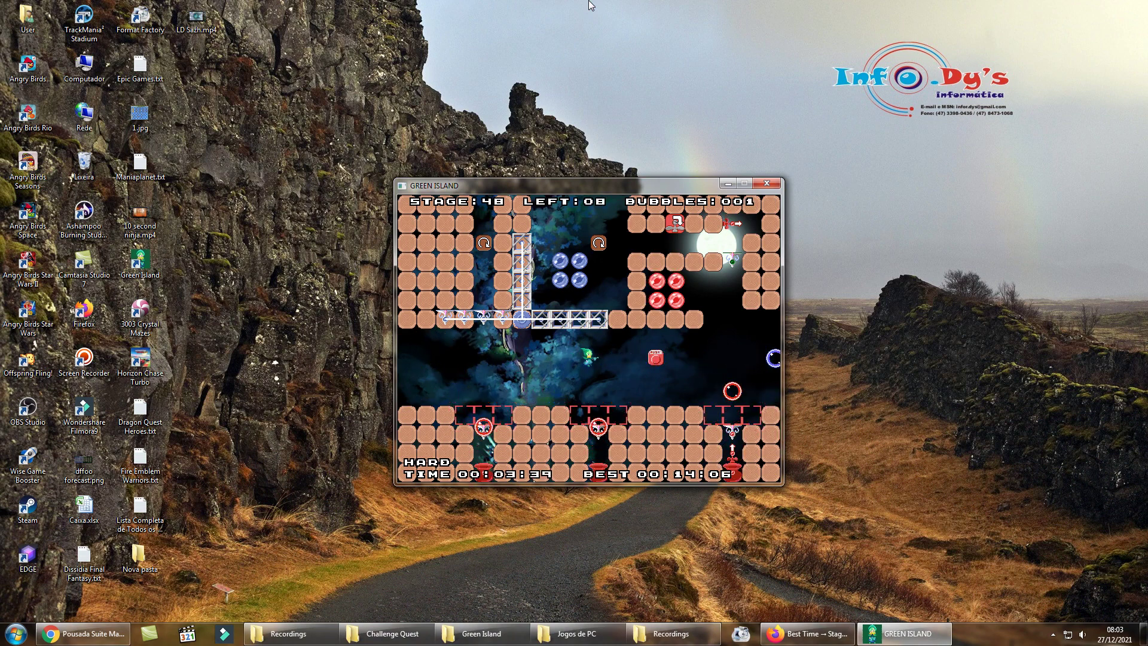
{"action": "key", "text": "z"}
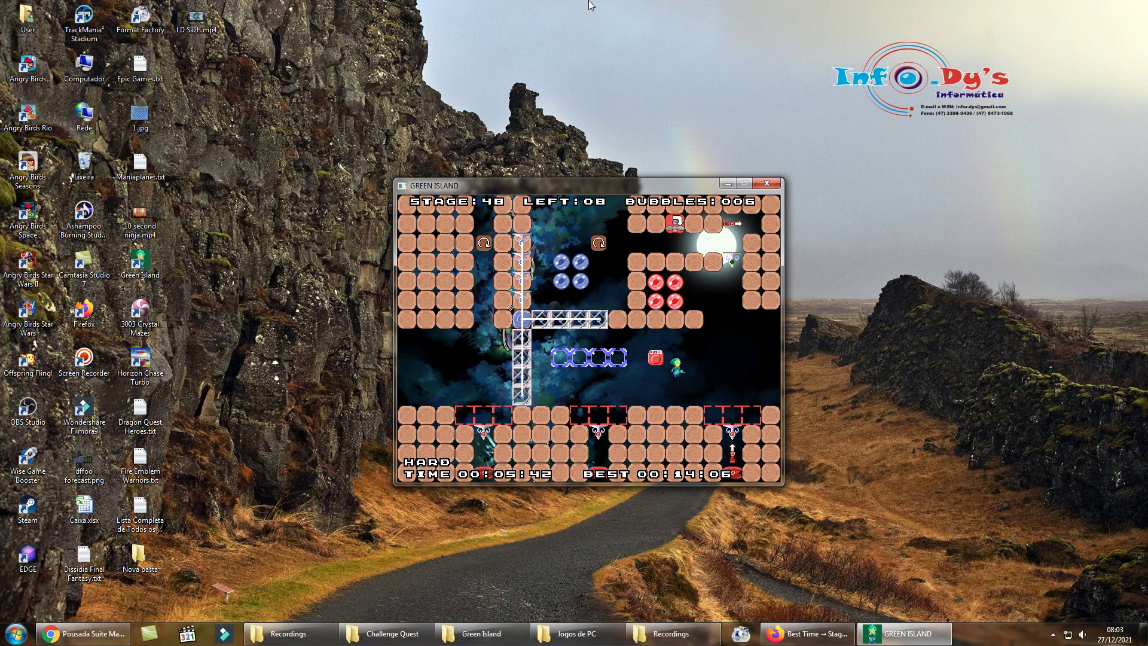
{"action": "key", "text": "z"}
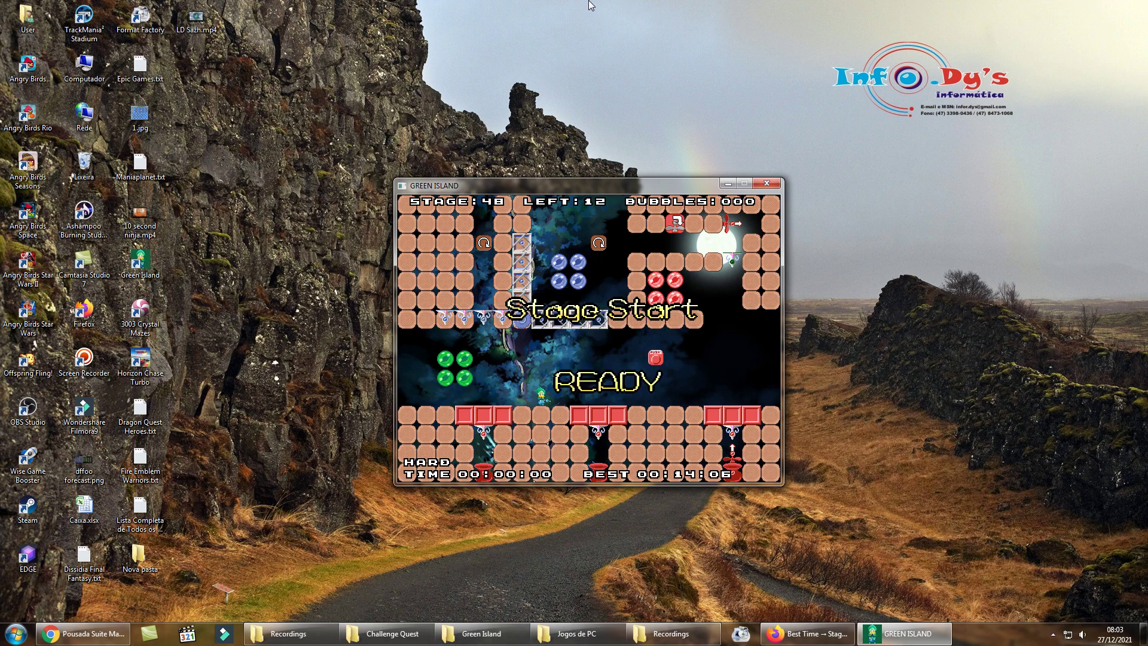
On a new attempt, pop the four green bubbles and swing the girder vertical
{"action": "key", "text": "Left"}
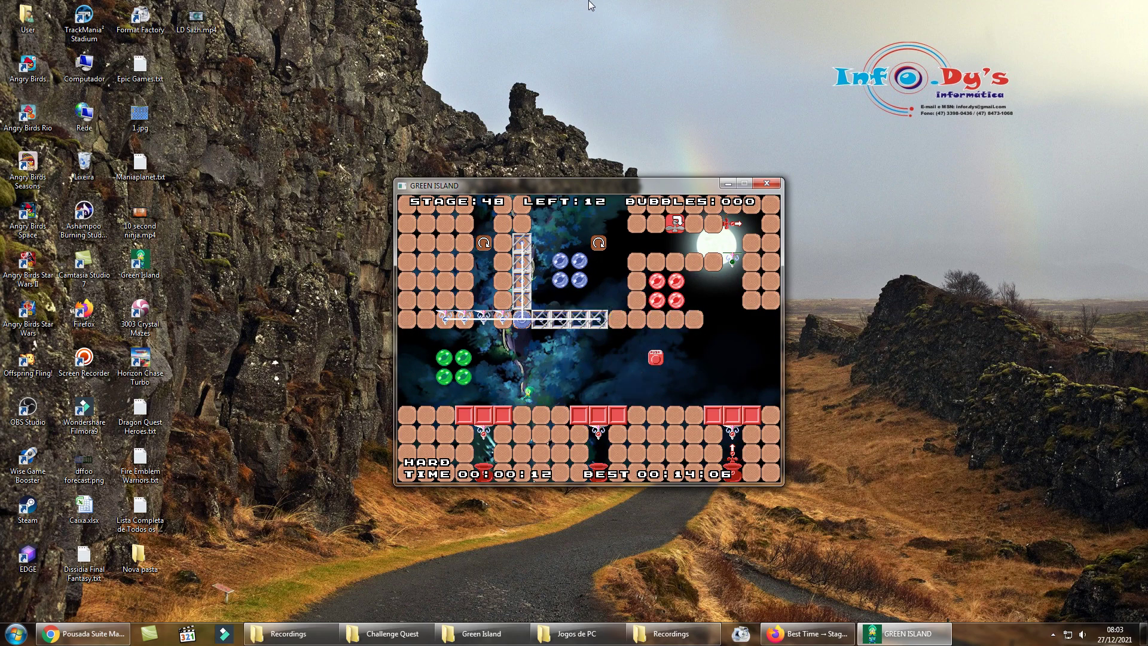
{"action": "key", "text": "Left"}
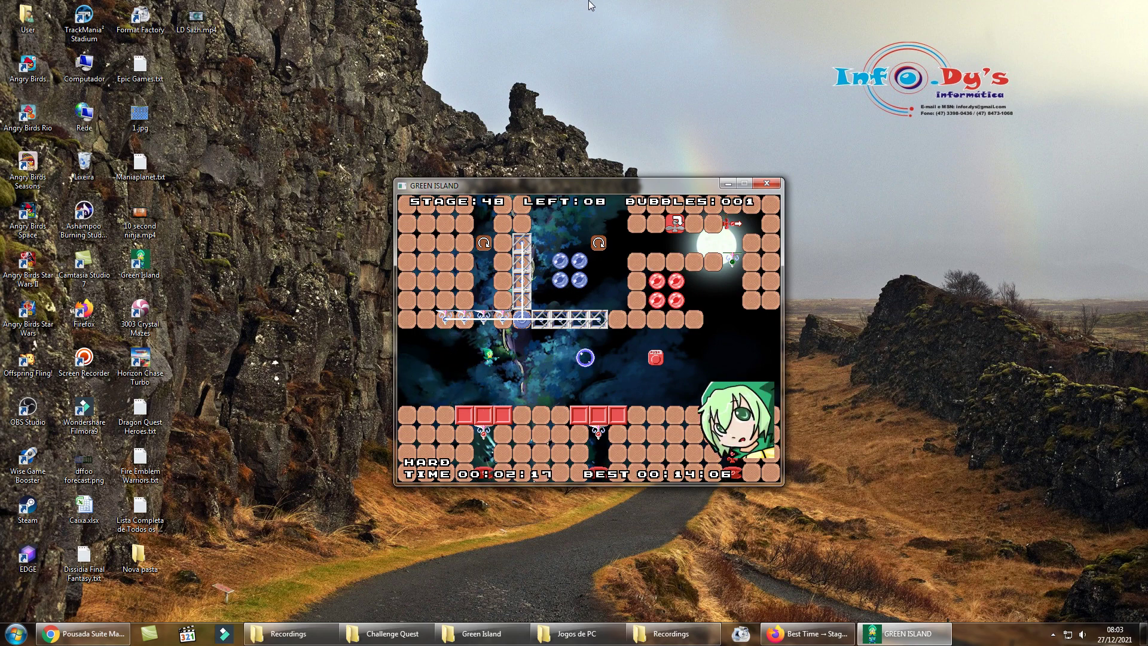
{"action": "key", "text": "Right"}
{"action": "key", "text": "Right"}
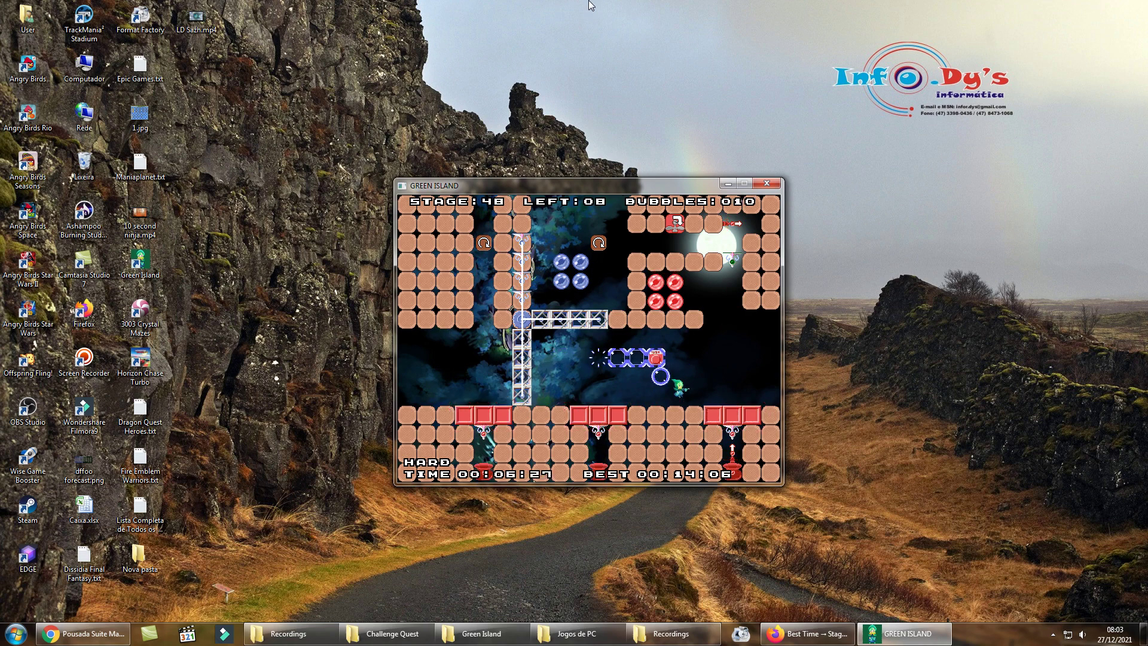
{"action": "key", "text": "Right"}
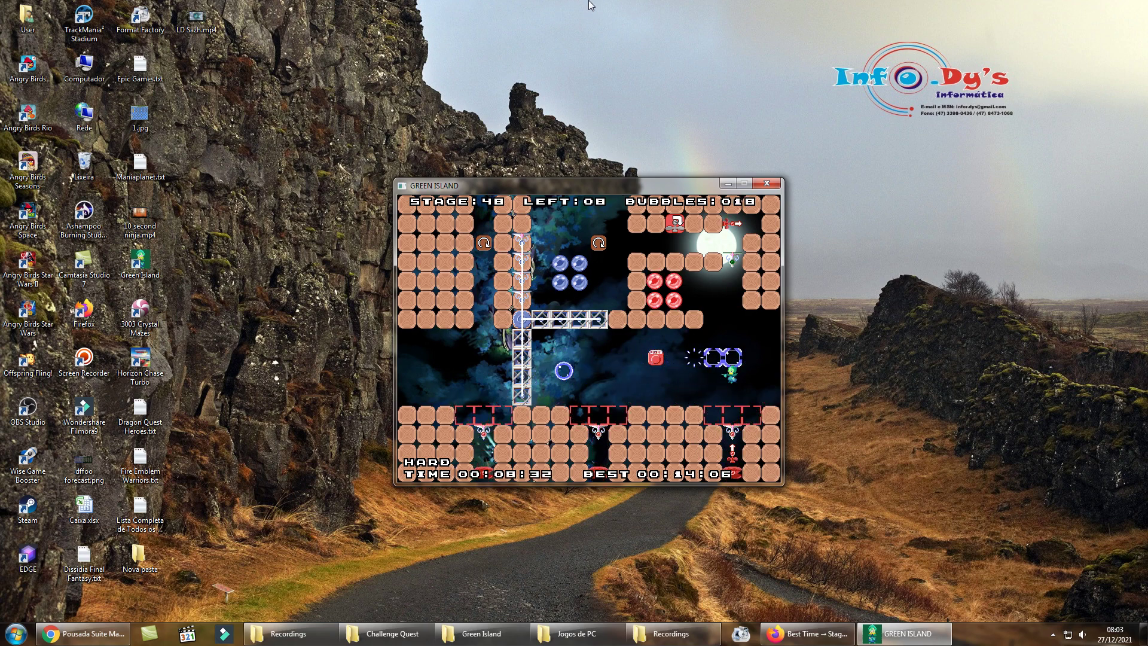
Restart Stage 48, open the red blocks and form a linked bubble row
{"action": "key", "text": "Escape"}
{"action": "key", "text": "Down"}
{"action": "key", "text": "Return"}
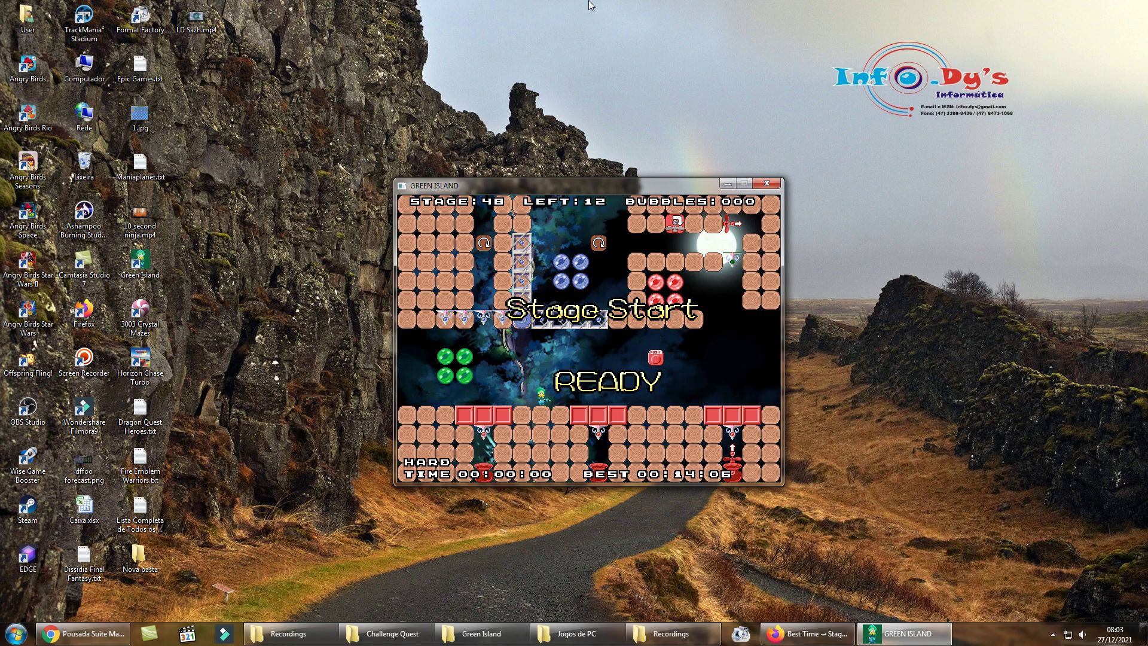
{"action": "key", "text": "Left"}
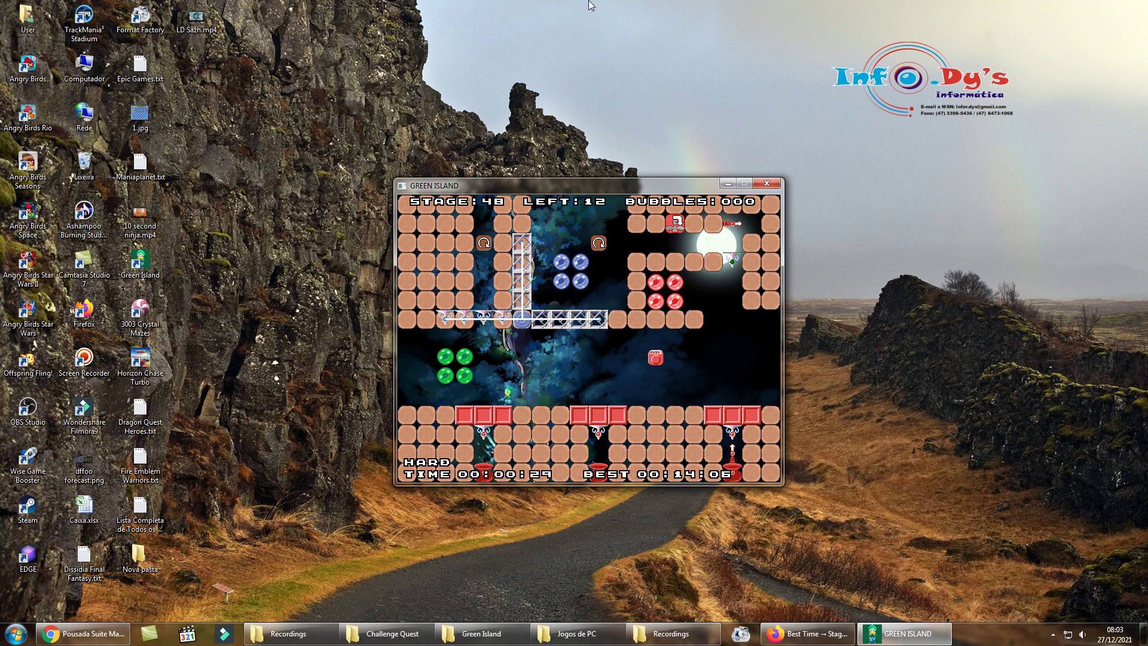
{"action": "key", "text": "z"}
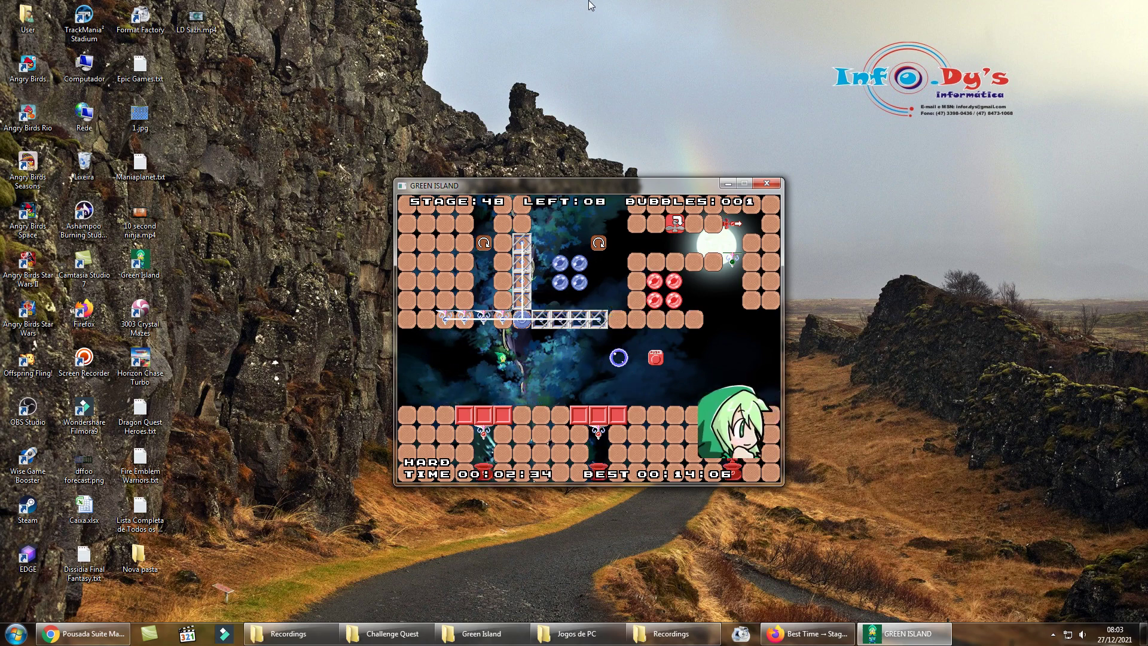
{"action": "key", "text": "z"}
{"action": "key", "text": "z"}
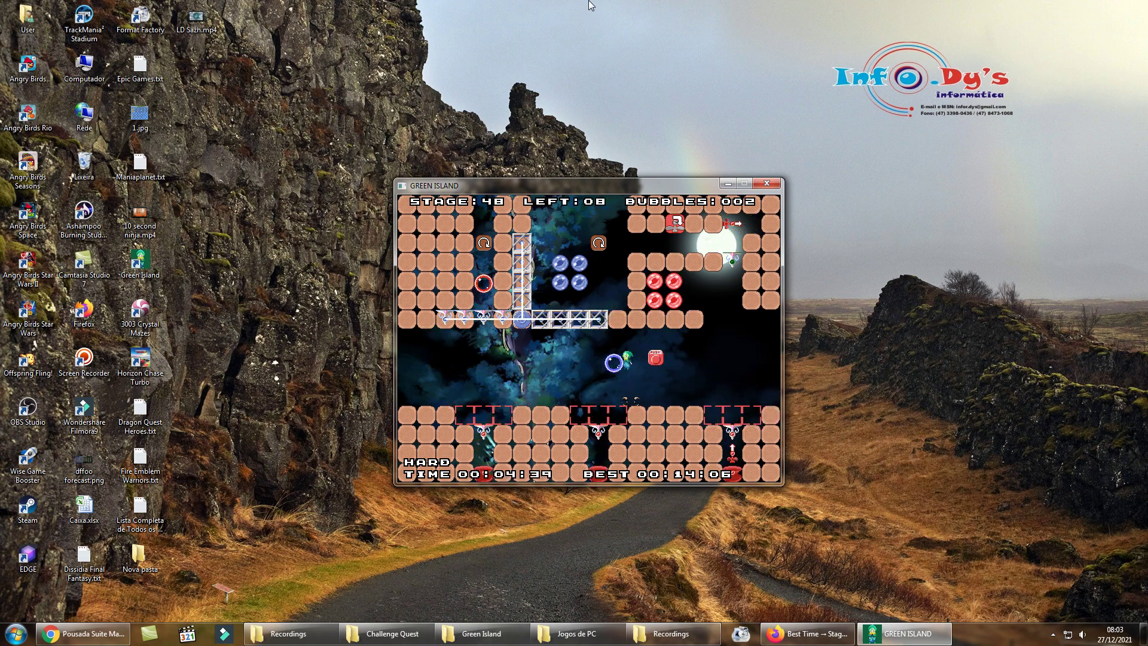
{"action": "key", "text": "z"}
{"action": "key", "text": "z"}
{"action": "key", "text": "z"}
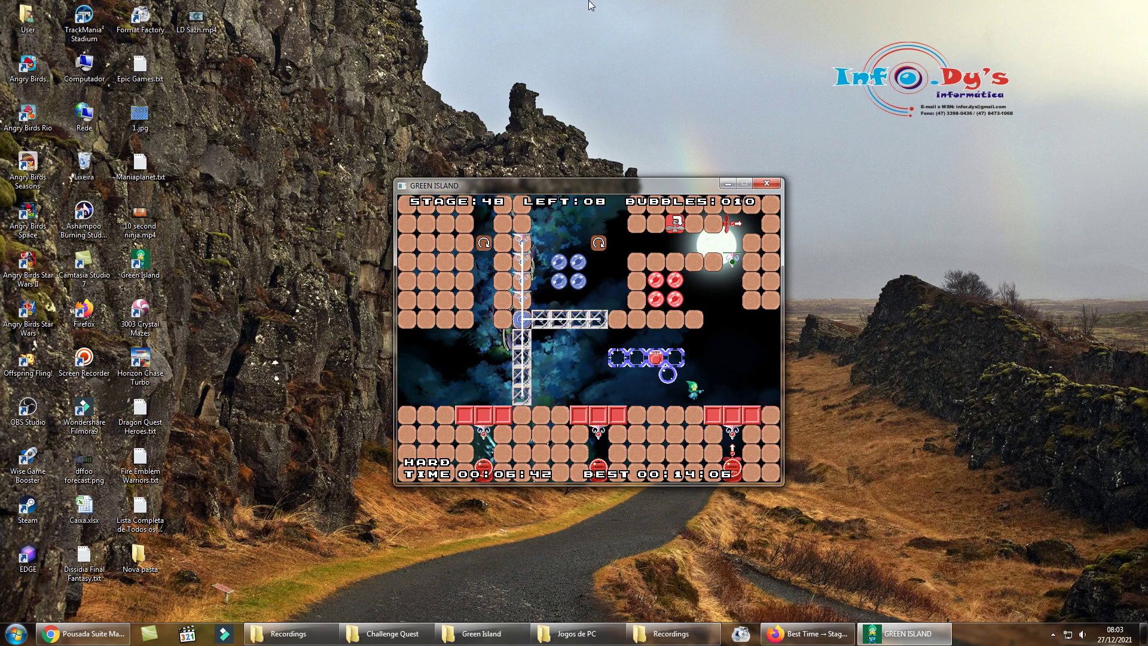
{"action": "key", "text": "z"}
{"action": "key", "text": "z"}
{"action": "key", "text": "z"}
Abandon the run, briefly begin again, and restart Stage 48 once more
{"action": "key", "text": "Escape"}
{"action": "key", "text": "z"}
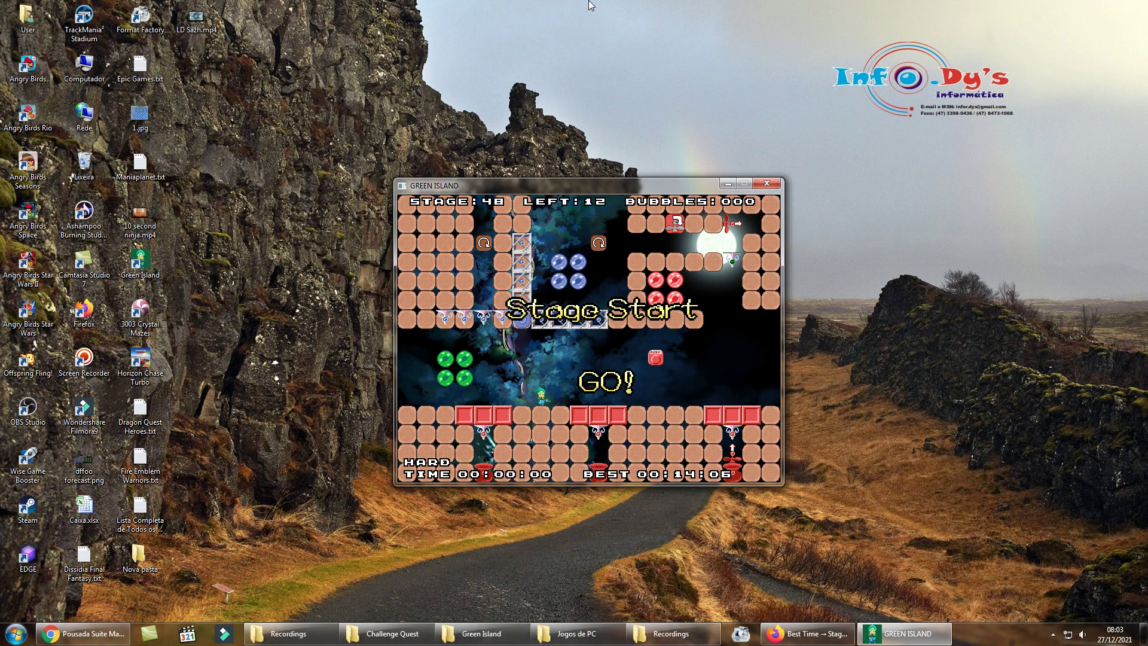
{"action": "key", "text": "Left"}
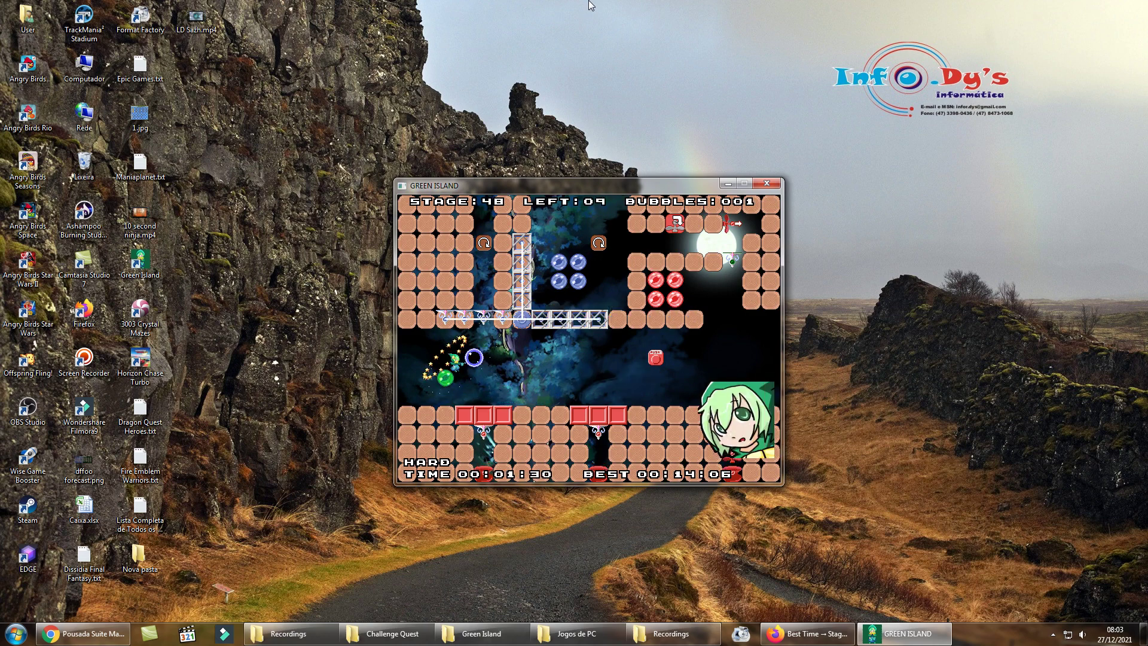
{"action": "key", "text": "Escape"}
{"action": "key", "text": "Down"}
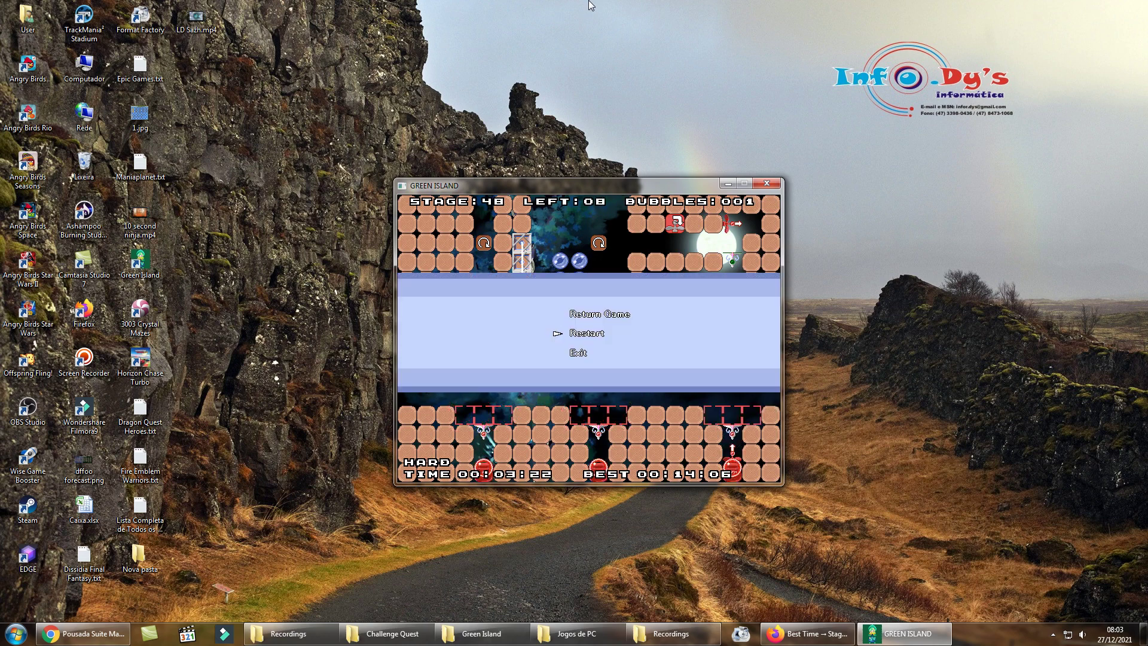
{"action": "key", "text": "Return"}
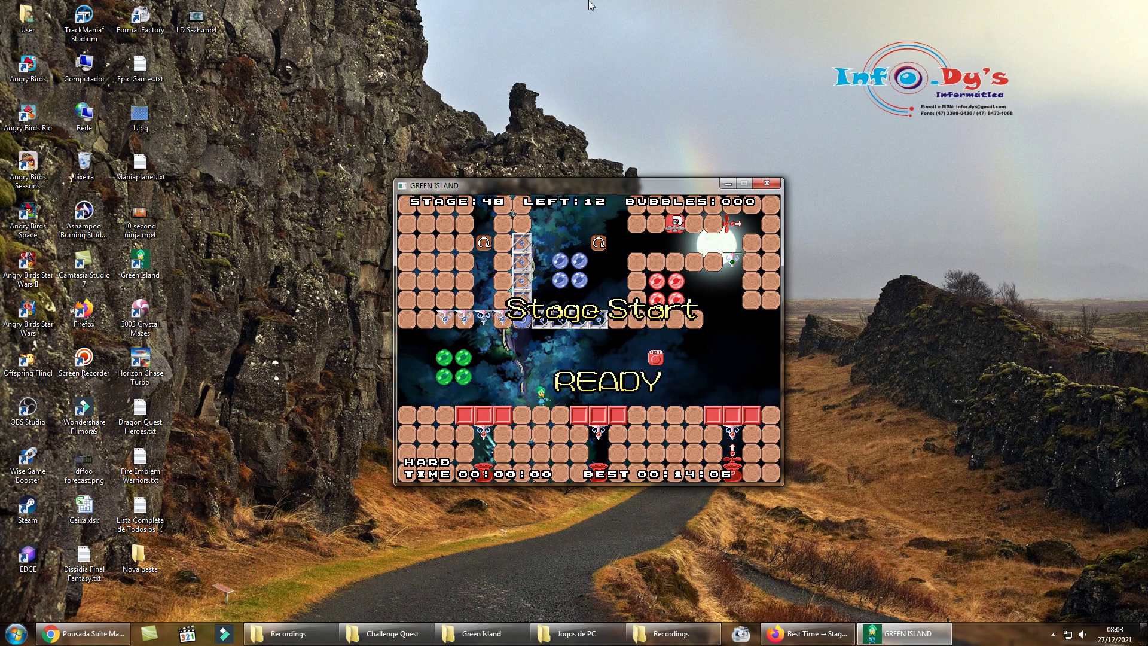
Start the newest attempt, popping the green bubbles and extending a bubble row lower
{"action": "key", "text": "Left"}
{"action": "key", "text": "space"}
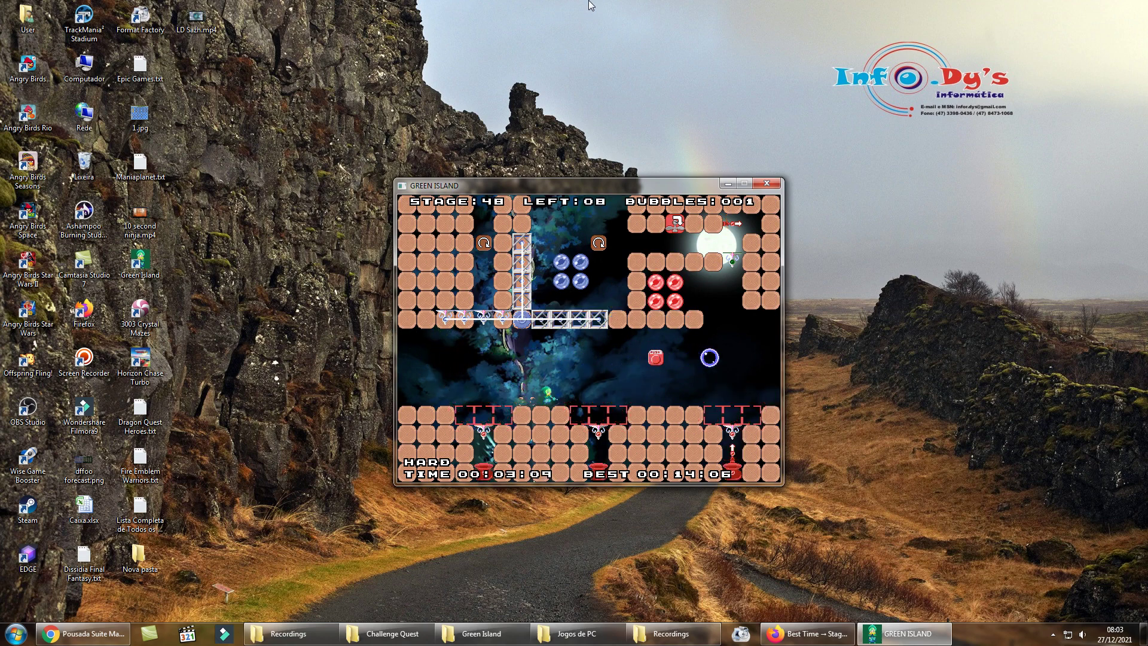
{"action": "key", "text": "Right"}
{"action": "key", "text": "space"}
{"action": "key", "text": "space"}
{"action": "key", "text": "space"}
{"action": "key", "text": "space"}
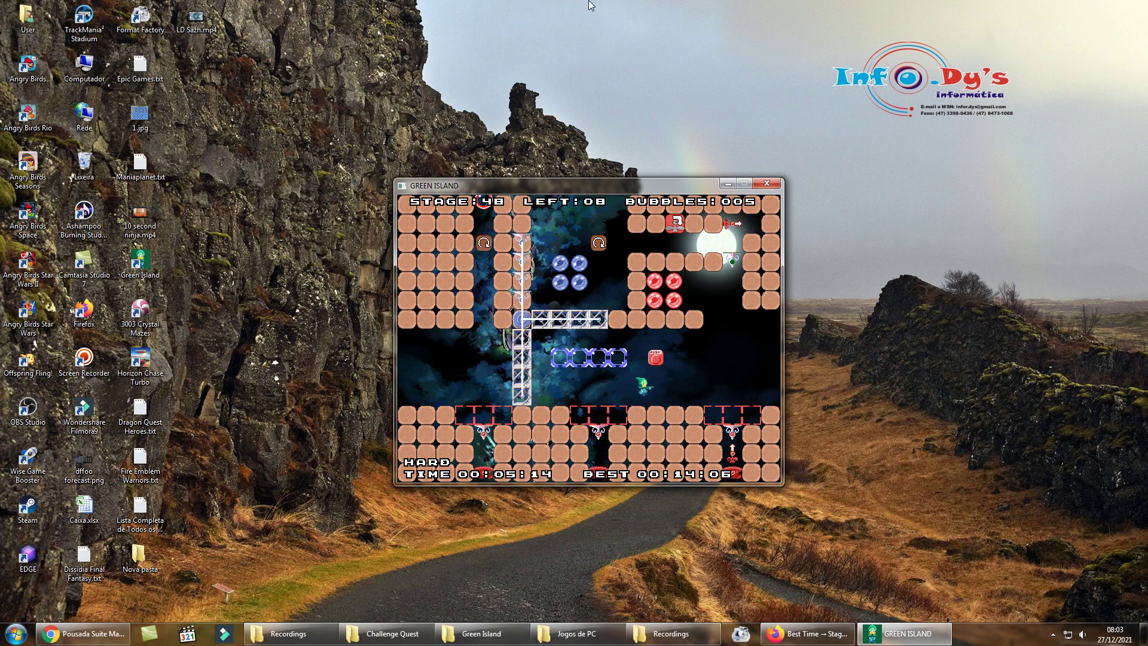
{"action": "key", "text": "space"}
{"action": "key", "text": "space"}
{"action": "key", "text": "space"}
{"action": "key", "text": "space"}
{"action": "key", "text": "space"}
{"action": "key", "text": "space"}
{"action": "key", "text": "space"}
{"action": "key", "text": "space"}
{"action": "key", "text": "space"}
{"action": "key", "text": "space"}
{"action": "key", "text": "space"}
Restart Stage 48, pop the green bubbles and ride a bubble right along the floor
{"action": "key", "text": "Escape"}
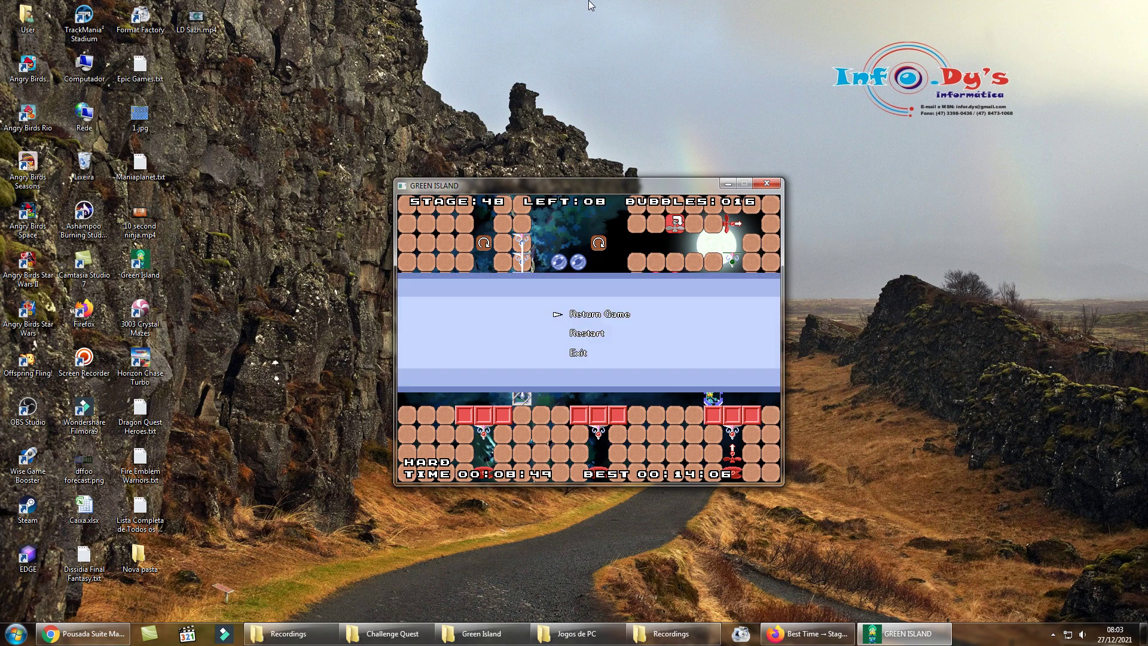
{"action": "key", "text": "Down"}
{"action": "key", "text": "Return"}
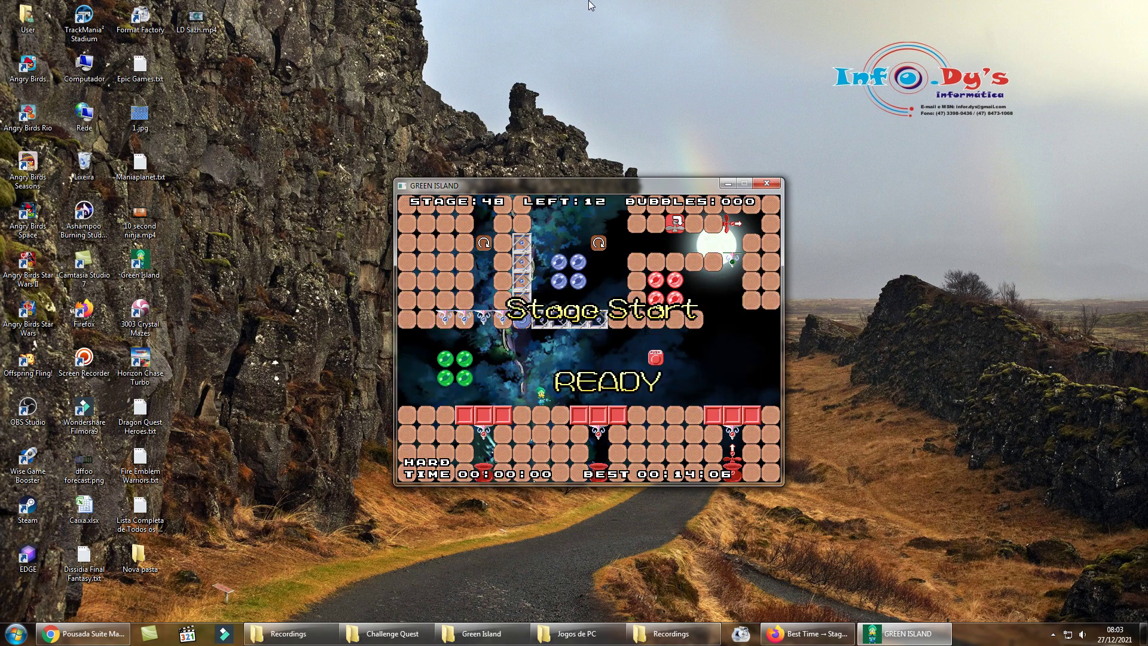
{"action": "key", "text": "Left"}
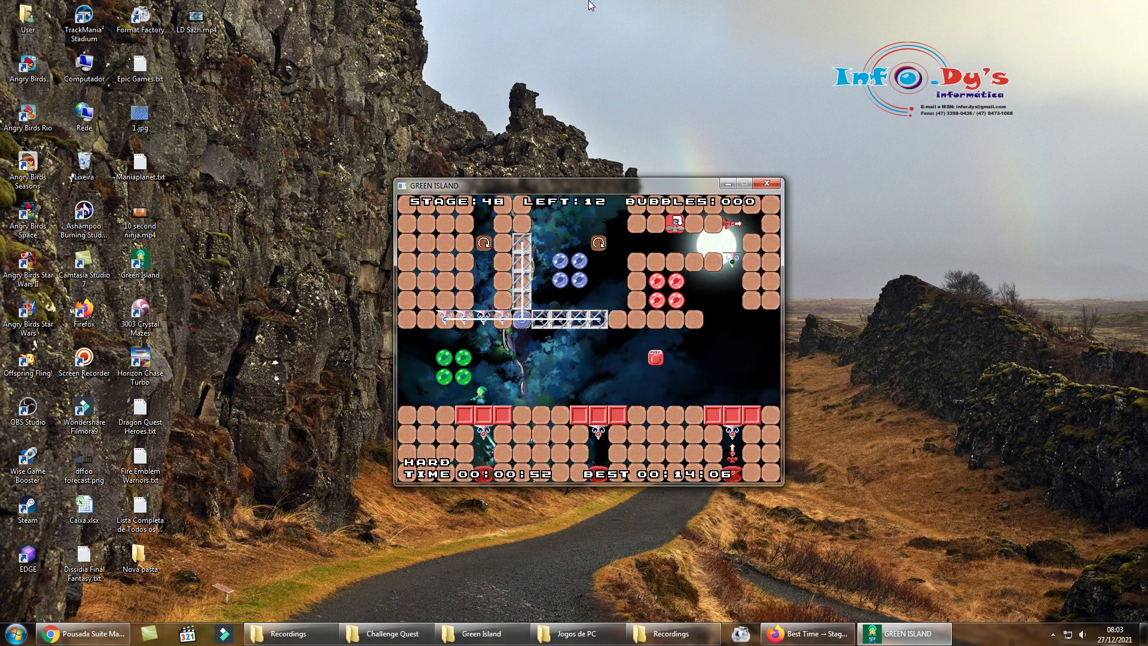
{"action": "key", "text": "Up"}
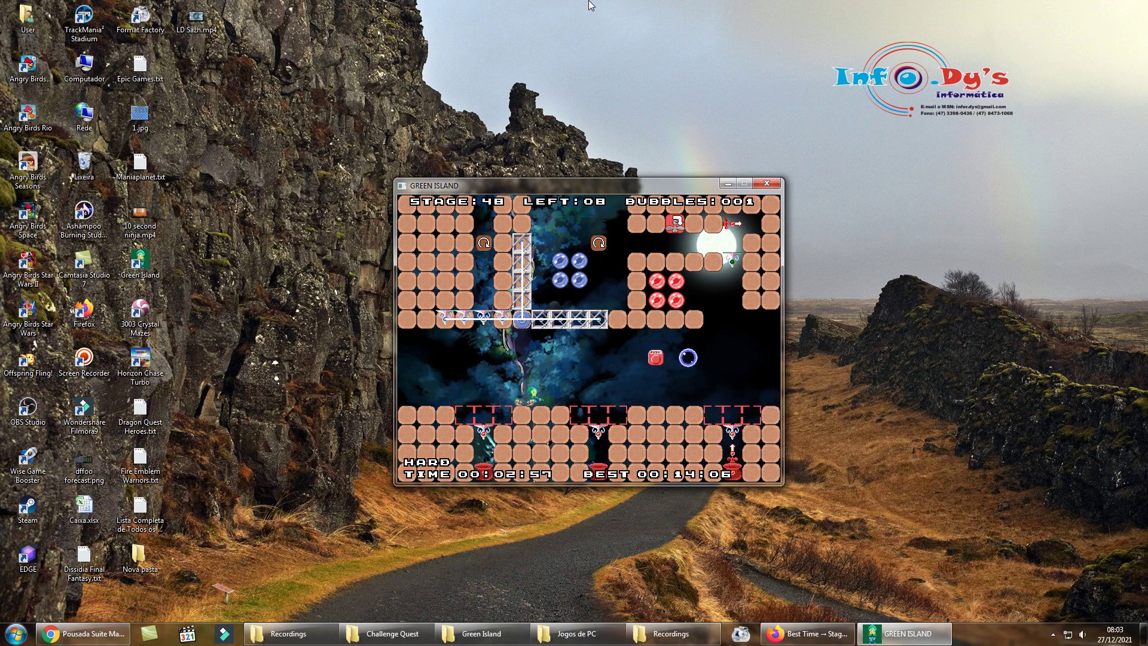
{"action": "key", "text": "Right"}
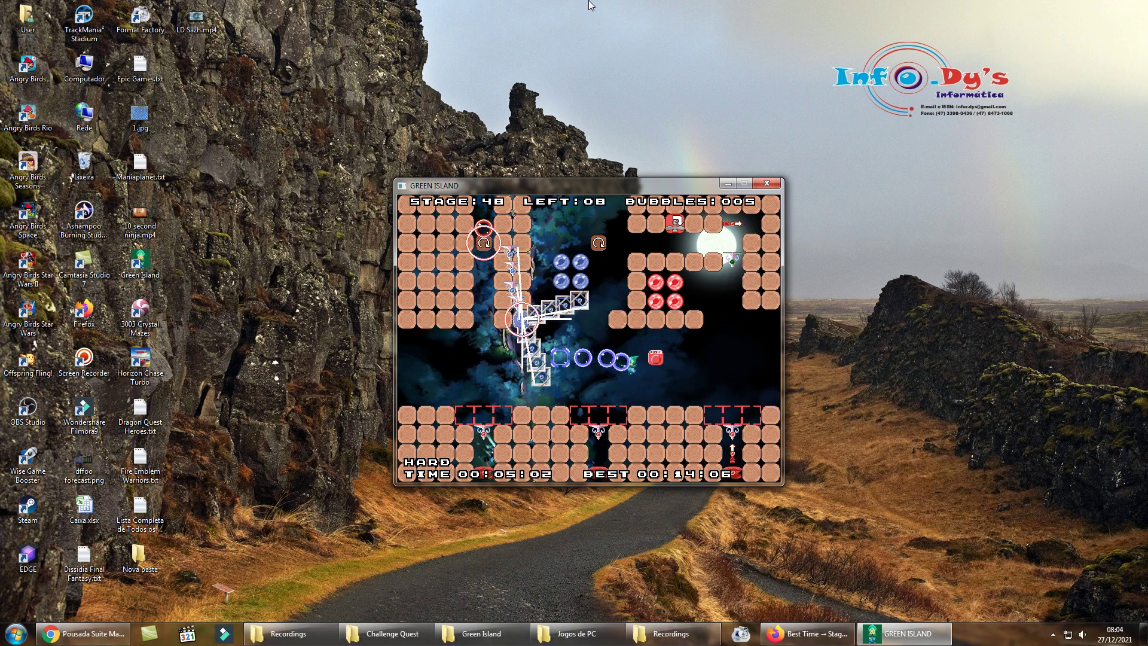
{"action": "key", "text": "Right"}
{"action": "key", "text": "Right"}
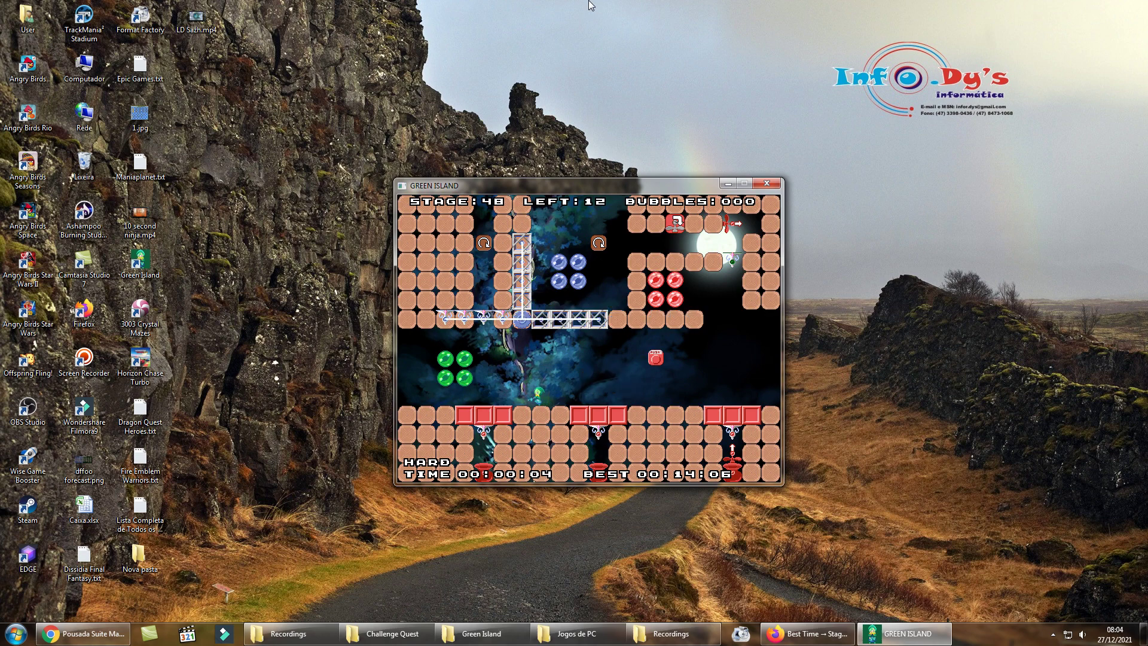
Fire bursts of bubbles and climb to the upper ledge, clearing more targets
{"action": "key", "text": "z"}
{"action": "key", "text": "z"}
{"action": "key", "text": "z"}
{"action": "key", "text": "z"}
{"action": "key", "text": "z"}
{"action": "key", "text": "z"}
{"action": "key", "text": "z"}
{"action": "key", "text": "z"}
{"action": "key", "text": "z"}
{"action": "key", "text": "z"}
{"action": "key", "text": "z"}
{"action": "key", "text": "z"}
{"action": "key", "text": "z"}
{"action": "key", "text": "z"}
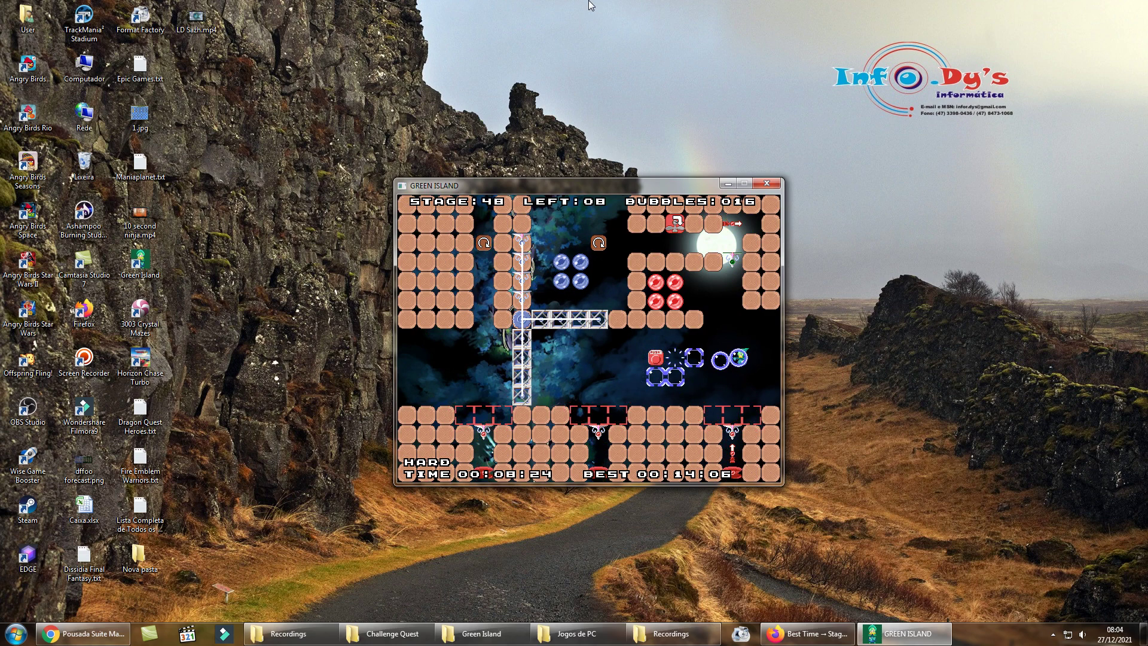
{"action": "key", "text": "z"}
{"action": "key", "text": "z"}
{"action": "key", "text": "z"}
{"action": "key", "text": "Up"}
{"action": "key", "text": "Right"}
{"action": "key", "text": "z"}
Restart, move right releasing bubbles, and pause about 8.6 seconds in
{"action": "key", "text": "Escape"}
{"action": "key", "text": "Down"}
{"action": "key", "text": "z"}
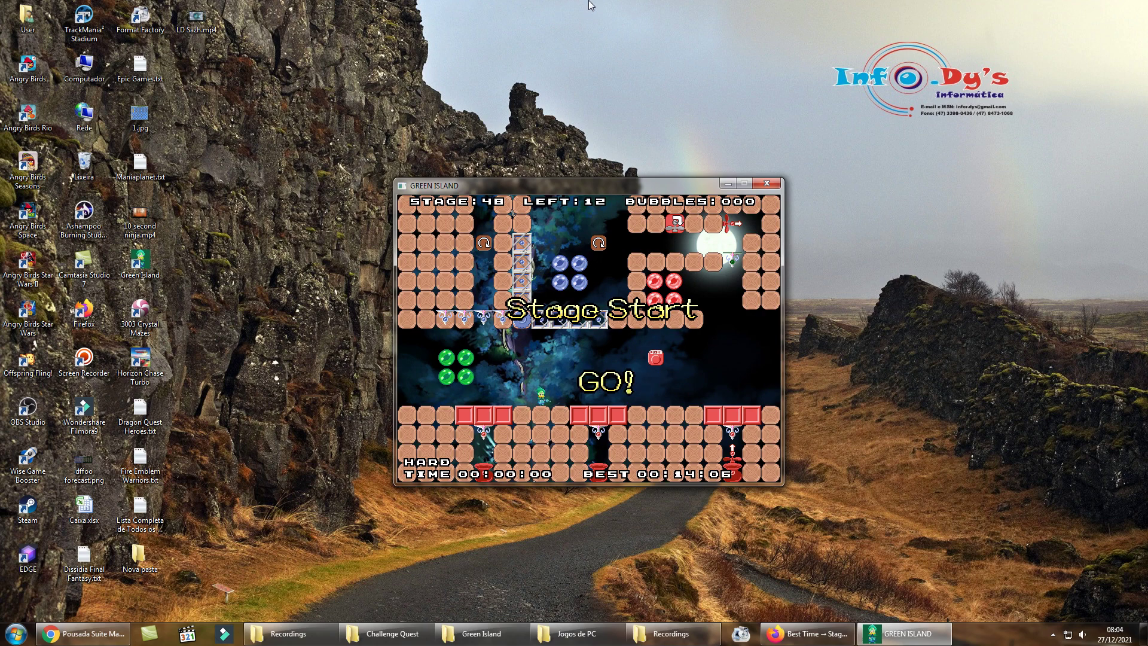
{"action": "key", "text": "Left"}
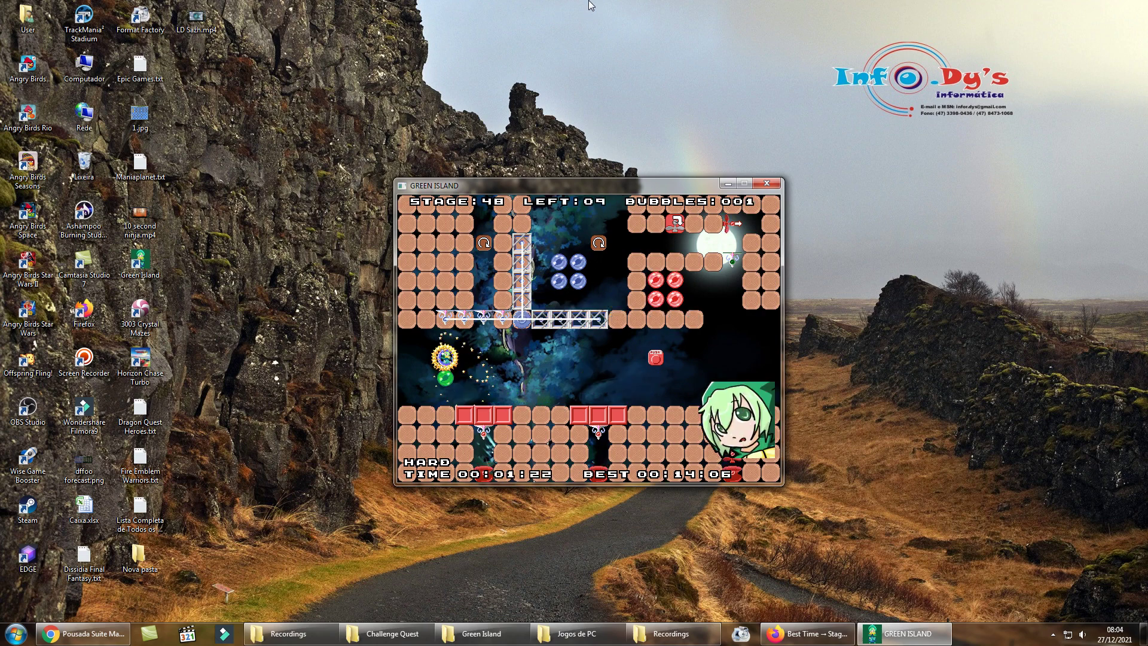
{"action": "key", "text": "Right"}
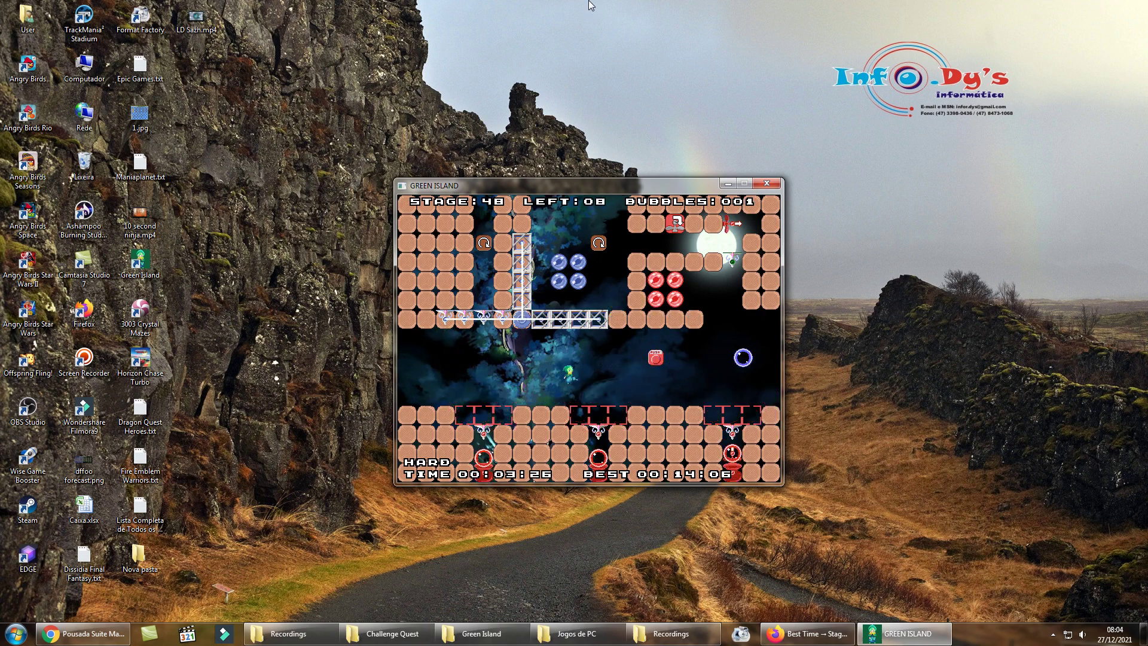
{"action": "key", "text": "Right"}
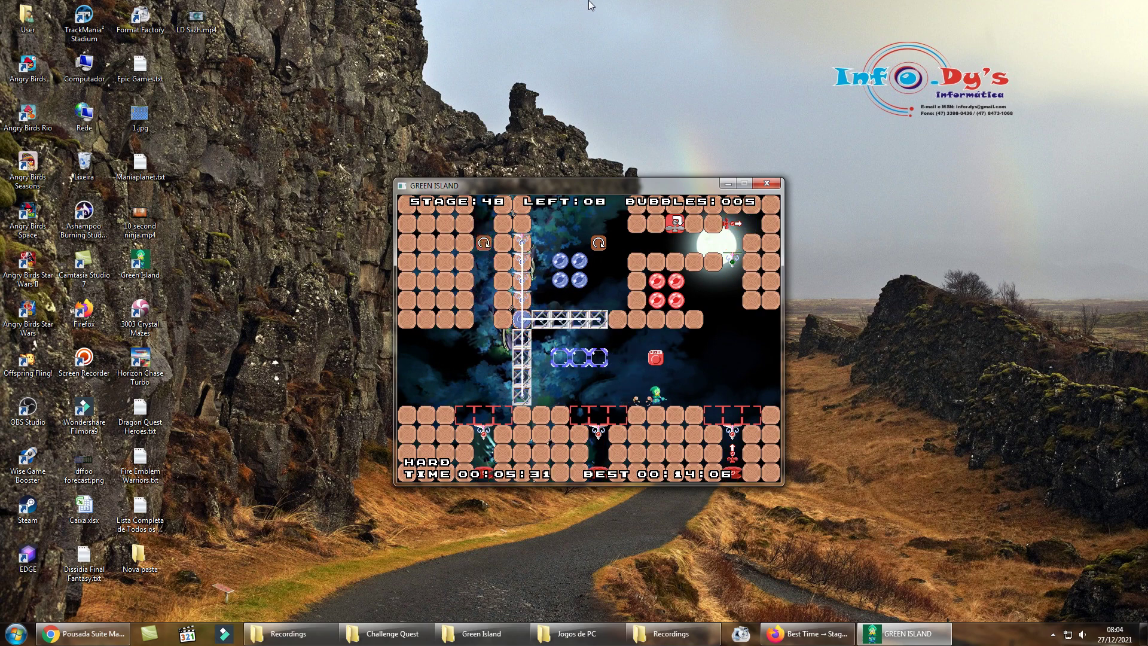
{"action": "key", "text": "Right"}
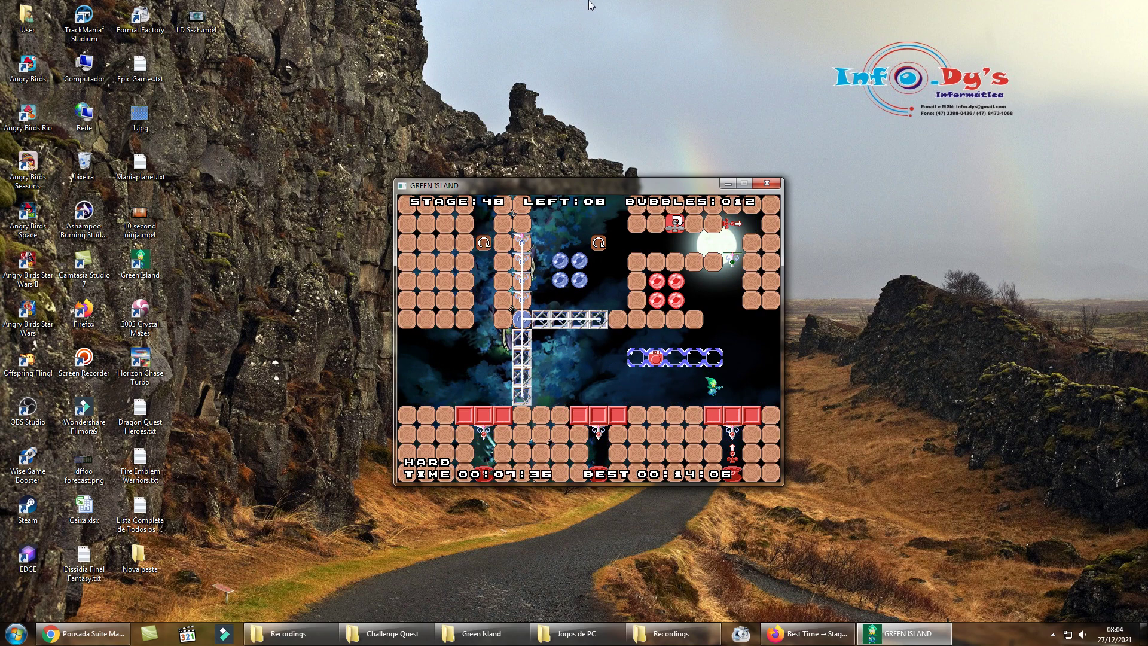
{"action": "key", "text": "Escape"}
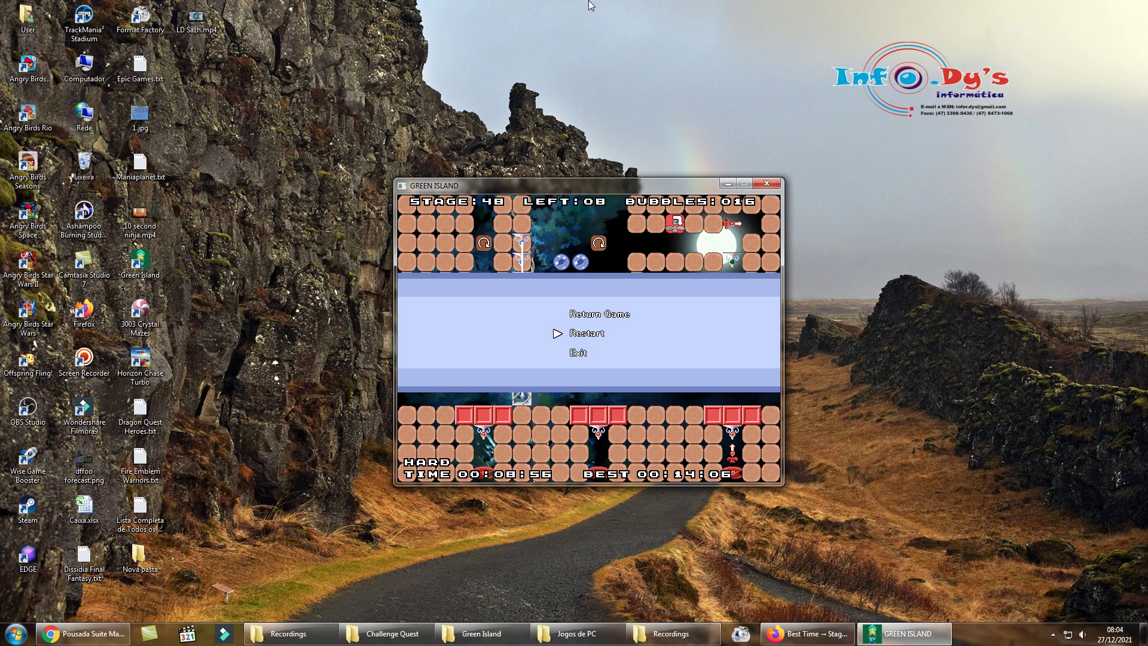
Restart Stage 48 and play a run popping green bubbles and firing a blue chain
{"action": "key", "text": "Return"}
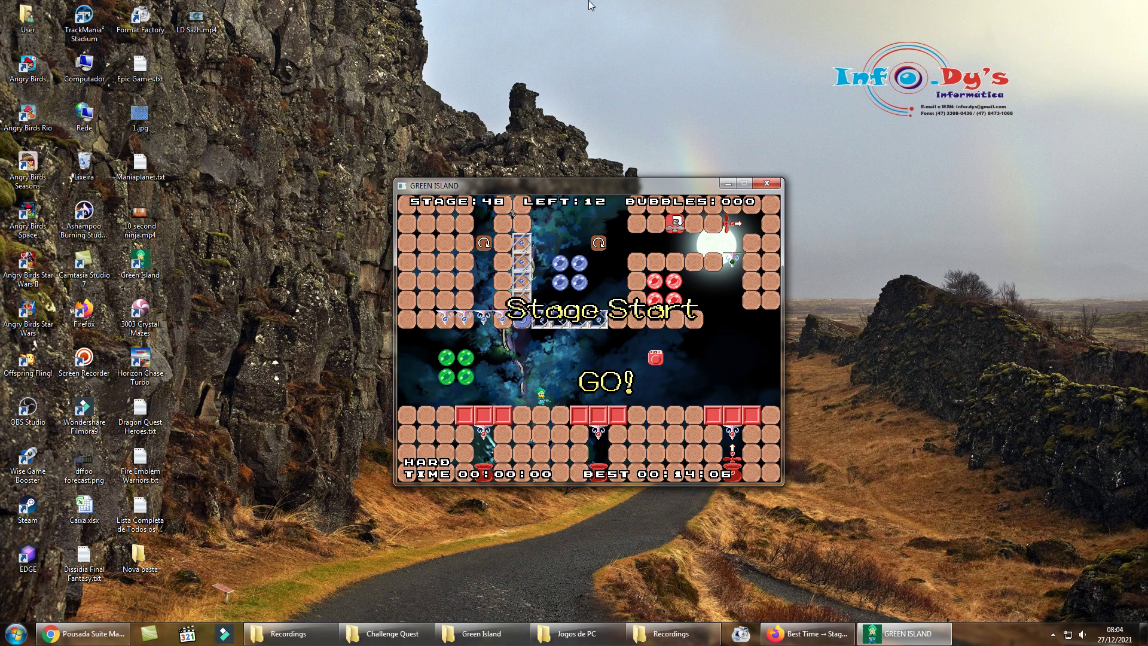
{"action": "key", "text": "Left"}
{"action": "key", "text": "z"}
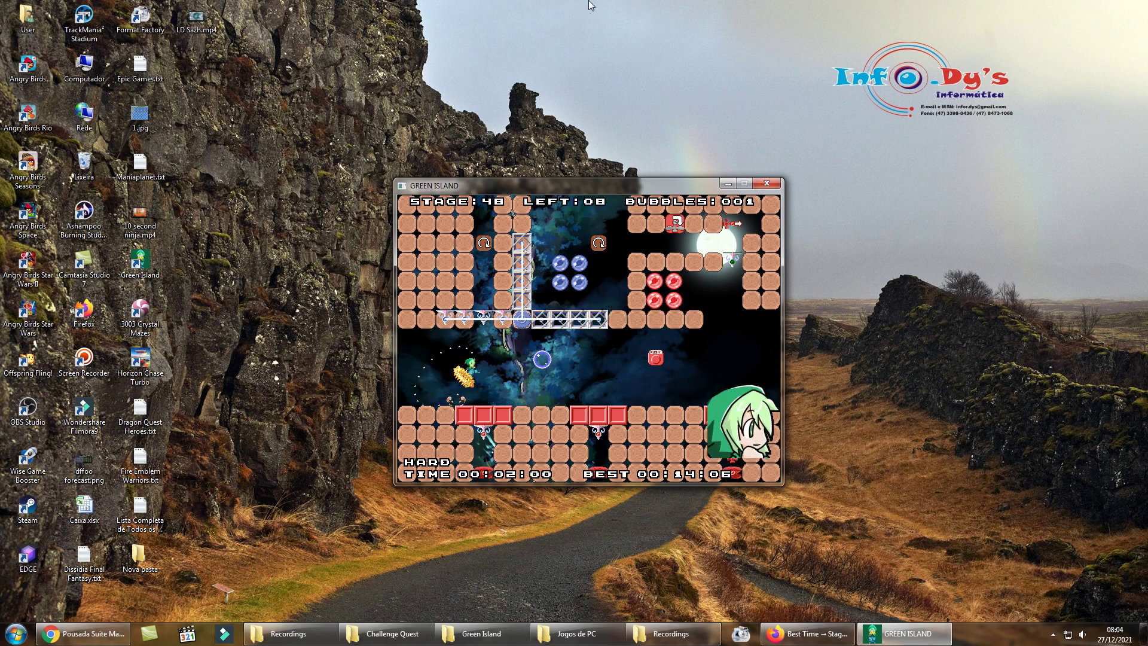
{"action": "key", "text": "Right"}
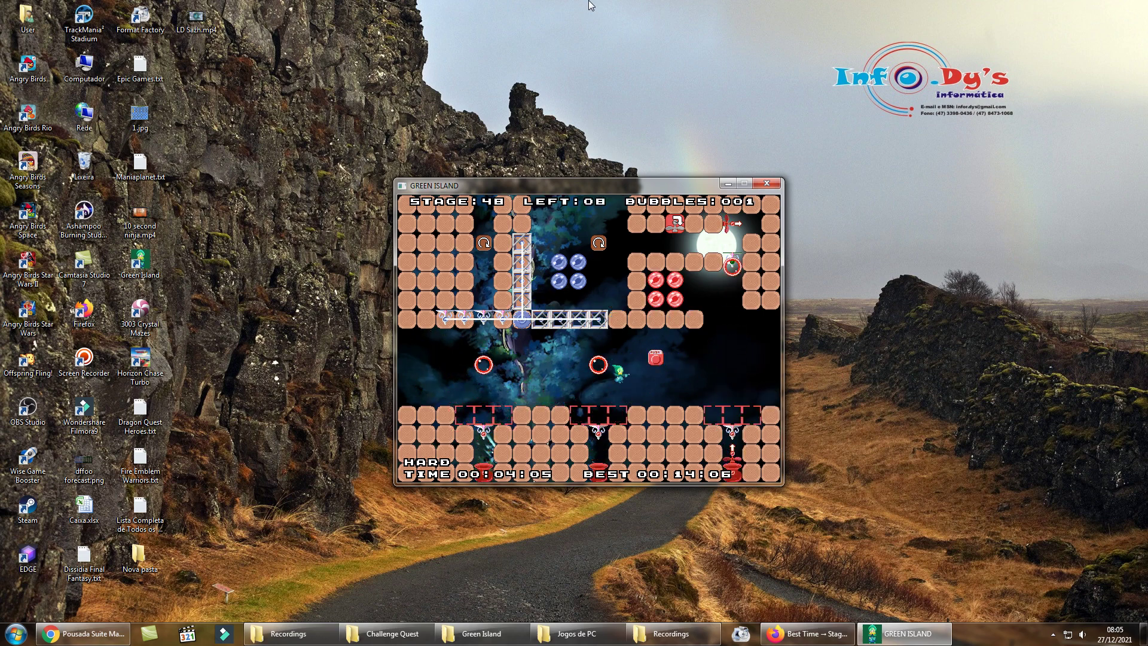
{"action": "key", "text": "z"}
{"action": "key", "text": "Right"}
{"action": "key", "text": "z"}
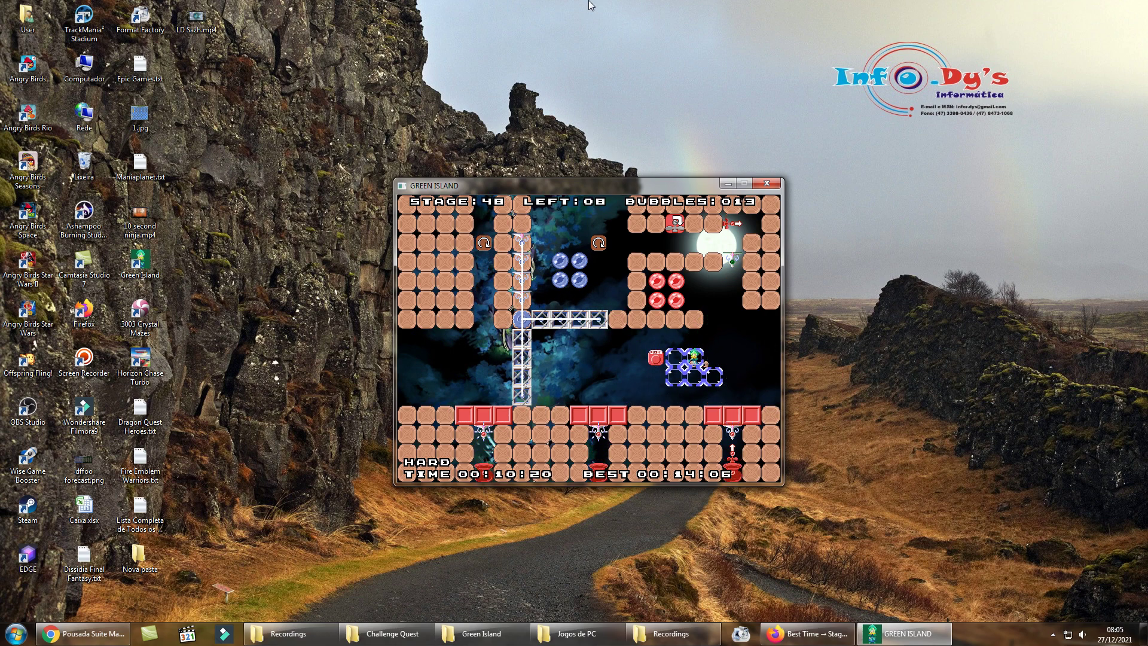
Restart the stage with R and play another run, releasing bubble rows moving right
{"action": "key", "text": "r"}
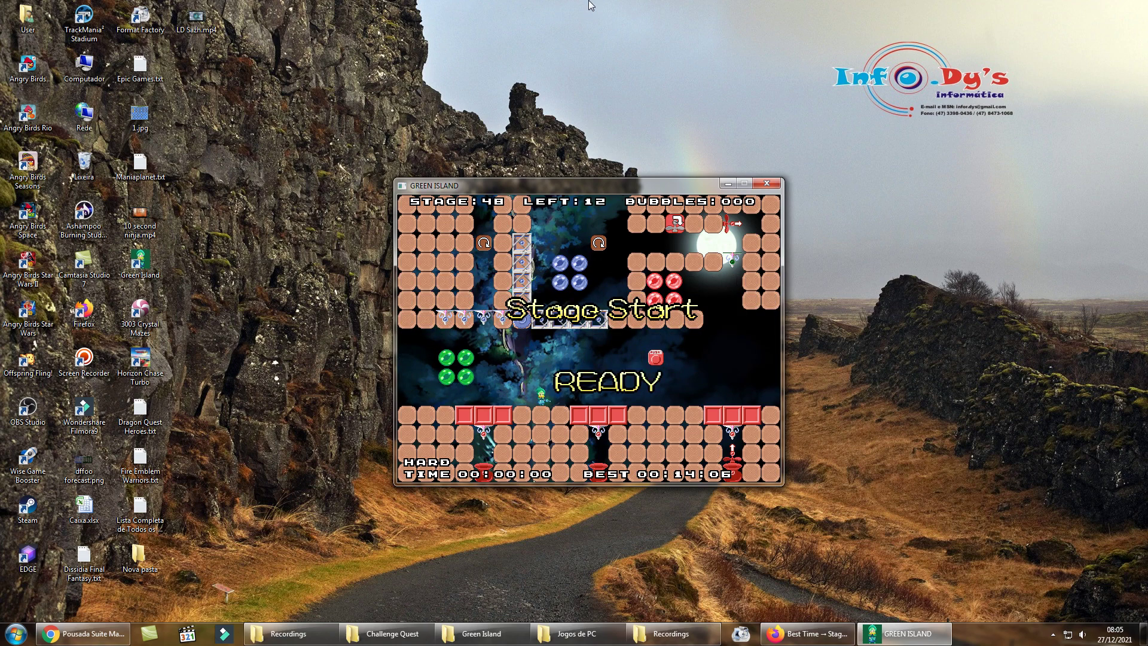
{"action": "key", "text": "Left"}
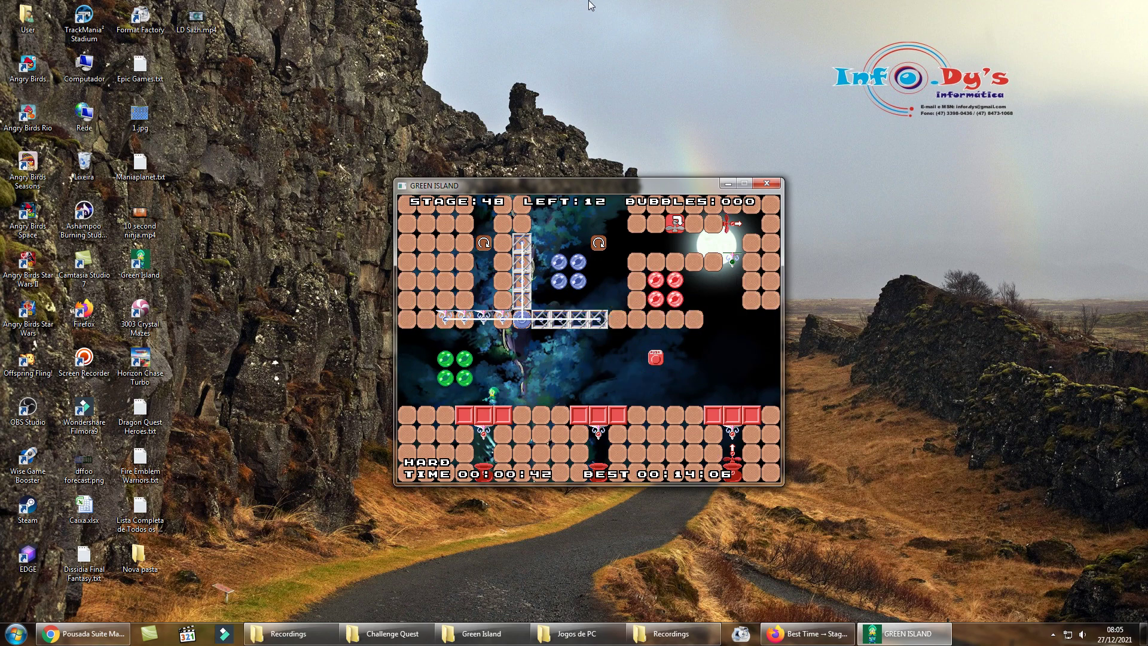
{"action": "key", "text": "z"}
{"action": "key", "text": "Right"}
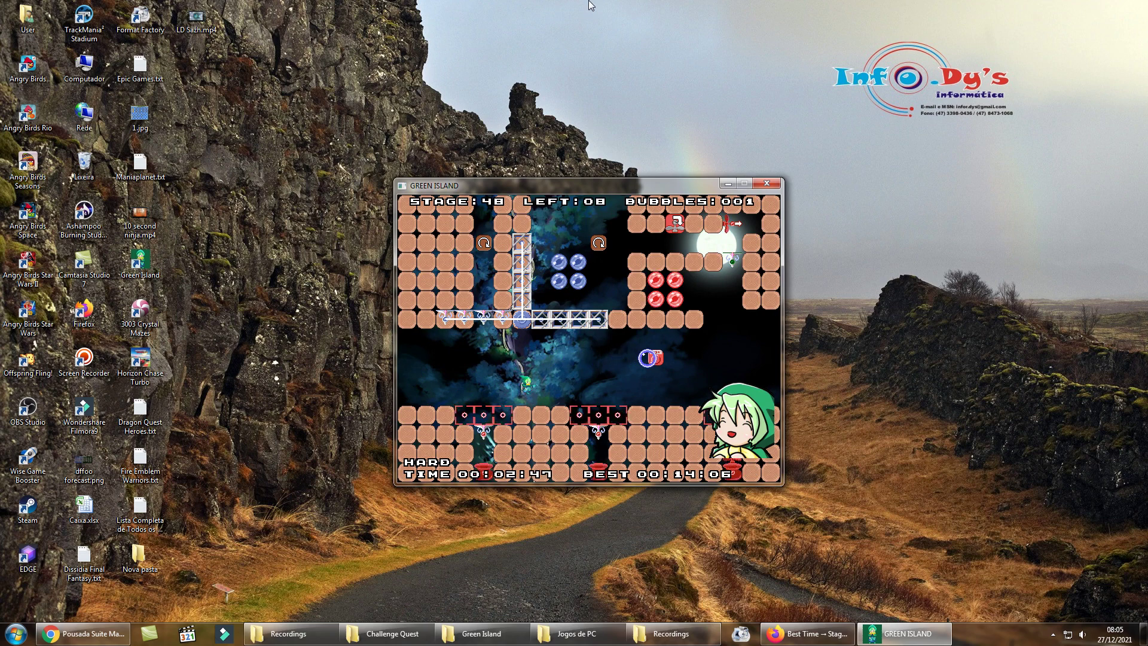
{"action": "key", "text": "Right"}
{"action": "key", "text": "z"}
{"action": "key", "text": "z"}
{"action": "key", "text": "z"}
{"action": "key", "text": "z"}
{"action": "key", "text": "z"}
{"action": "key", "text": "z"}
{"action": "key", "text": "Right"}
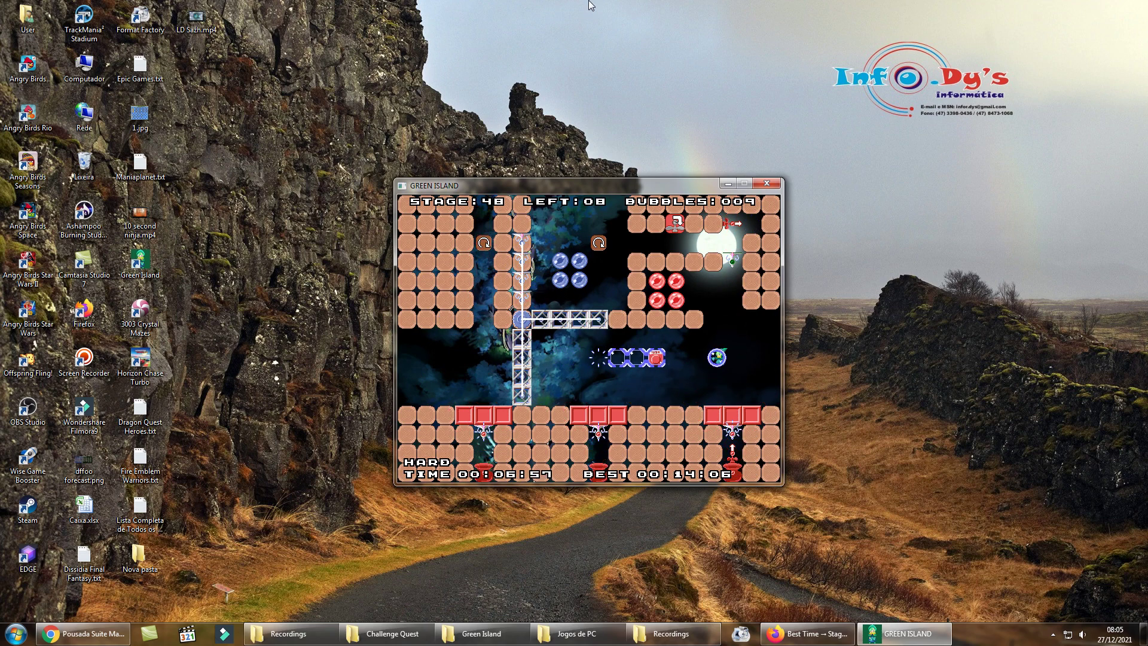
{"action": "key", "text": "z"}
{"action": "key", "text": "z"}
{"action": "key", "text": "z"}
Restart Stage 48 twice more and begin a run collecting green bubbles
{"action": "key", "text": "Escape"}
{"action": "key", "text": "Return"}
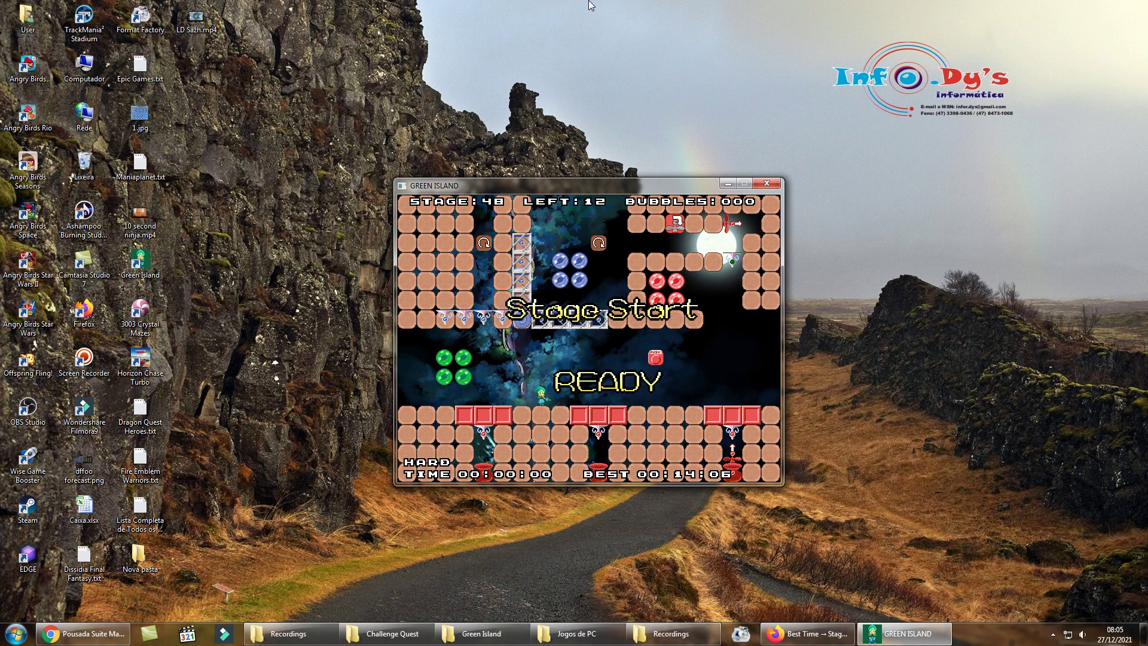
{"action": "key", "text": "z"}
{"action": "key", "text": "Escape"}
{"action": "key", "text": "Down"}
{"action": "key", "text": "Return"}
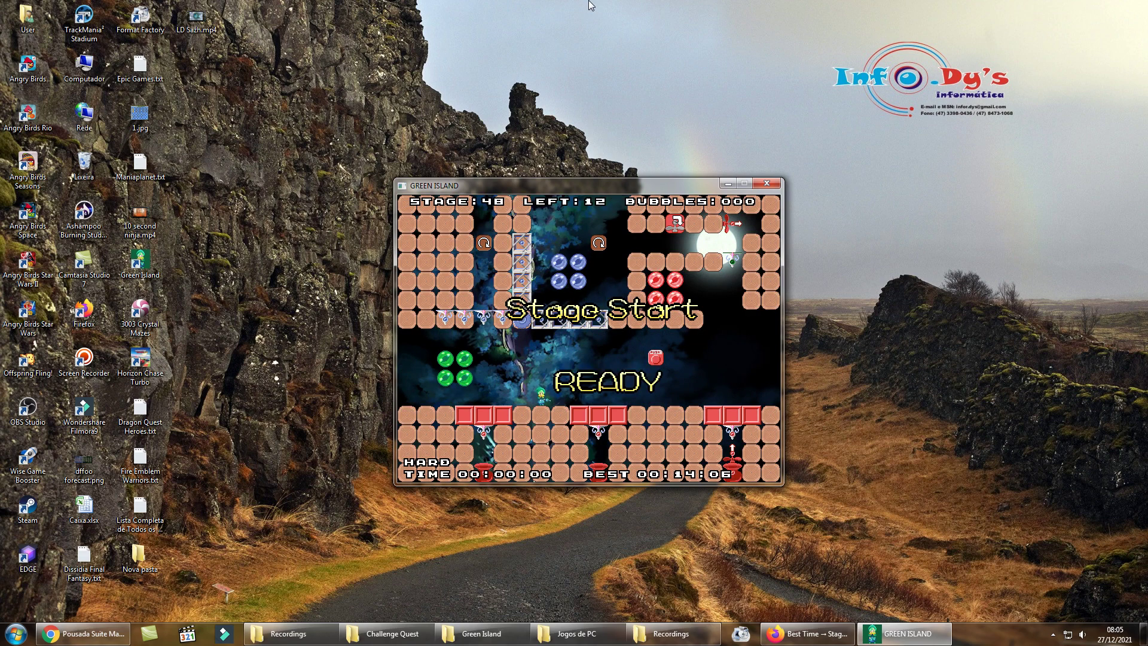
{"action": "key", "text": "Left"}
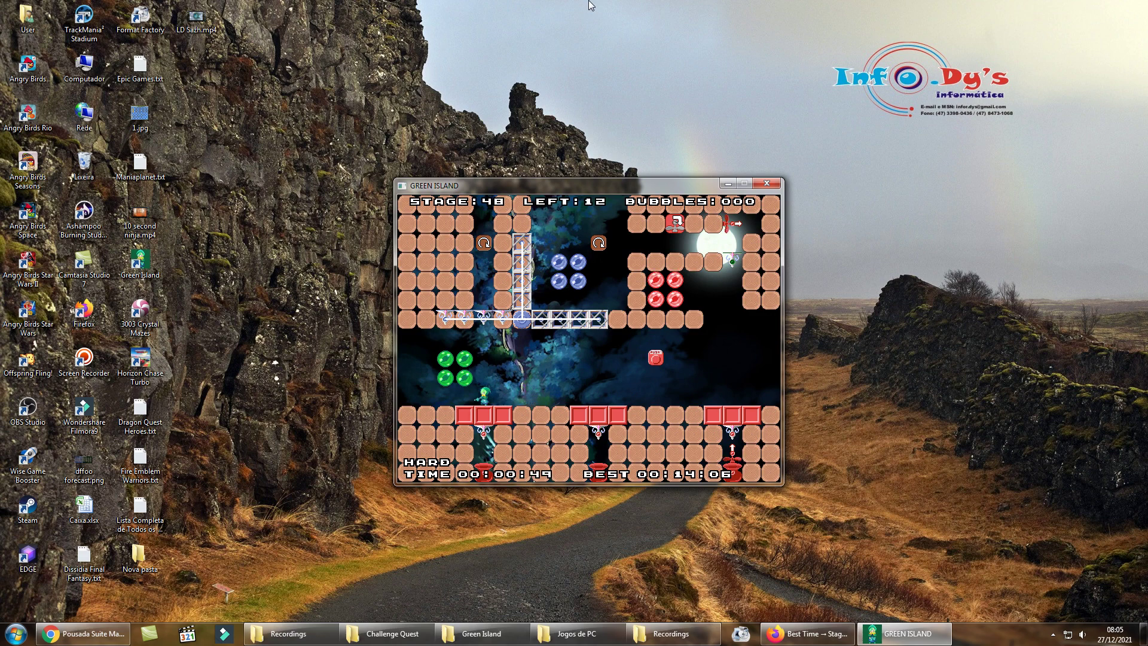
{"action": "key", "text": "z"}
{"action": "key", "text": "Right"}
{"action": "key", "text": "Right"}
{"action": "key", "text": "z"}
{"action": "key", "text": "z"}
{"action": "key", "text": "z"}
{"action": "key", "text": "z"}
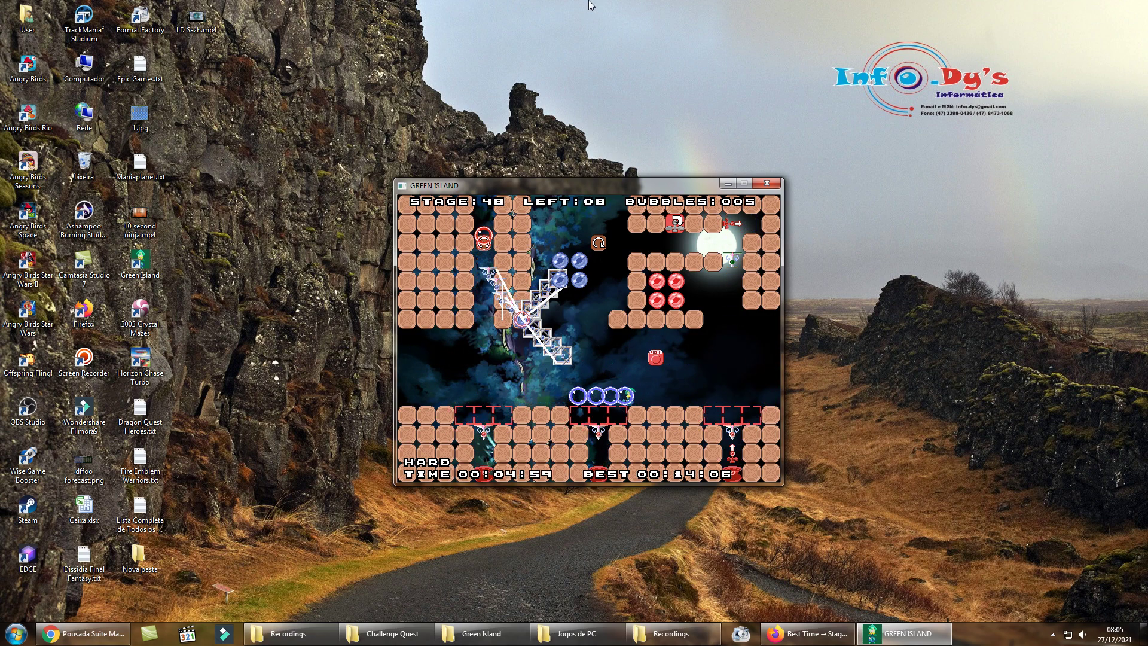
Restart and play a run collecting four green bubbles, pushing a blue row right
{"action": "key", "text": "Escape"}
{"action": "key", "text": "Down"}
{"action": "key", "text": "Return"}
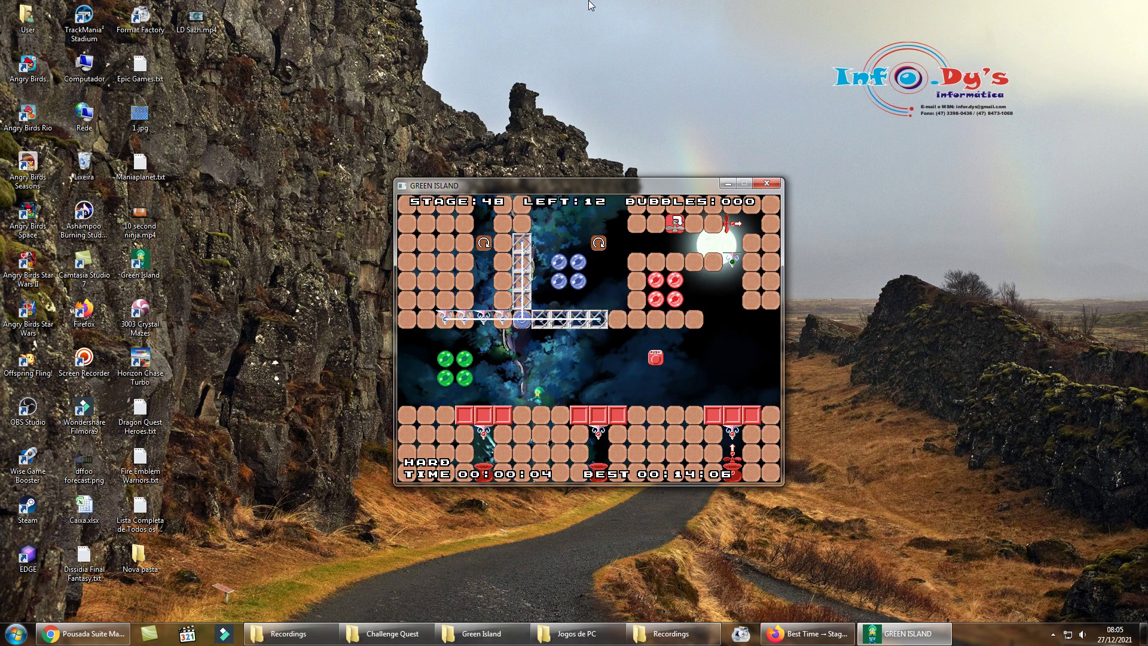
{"action": "key", "text": "Left"}
{"action": "key", "text": "z"}
{"action": "key", "text": "Up"}
{"action": "key", "text": "z"}
{"action": "key", "text": "z"}
{"action": "key", "text": "z"}
{"action": "key", "text": "z"}
{"action": "key", "text": "z"}
{"action": "key", "text": "z"}
{"action": "key", "text": "z"}
{"action": "key", "text": "Right"}
{"action": "key", "text": "z"}
{"action": "key", "text": "z"}
{"action": "key", "text": "z"}
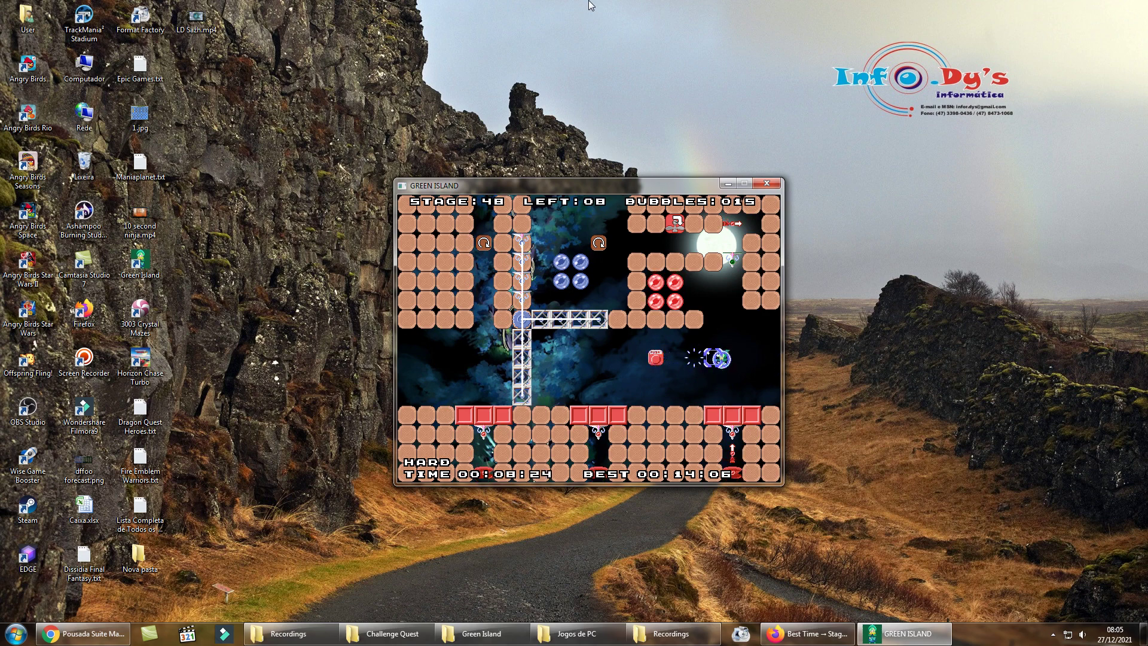
Restart Stage 48 for a short attempt heading left, then right
{"action": "key", "text": "Escape"}
{"action": "key", "text": "Down"}
{"action": "key", "text": "Return"}
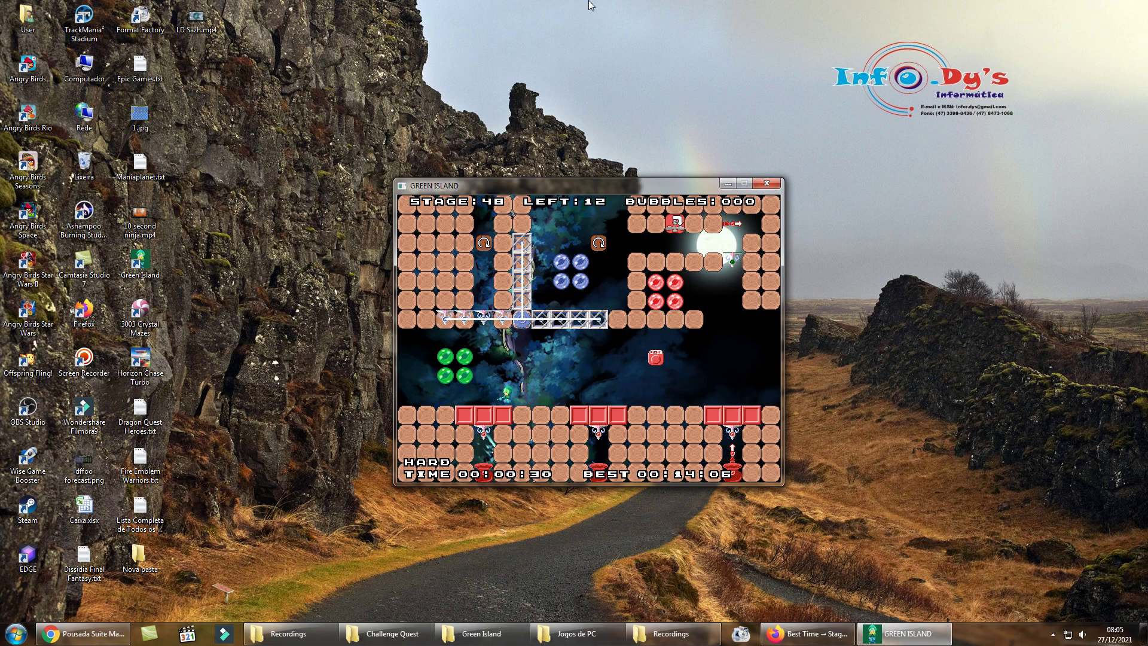
{"action": "key", "text": "Left"}
{"action": "key", "text": "Right"}
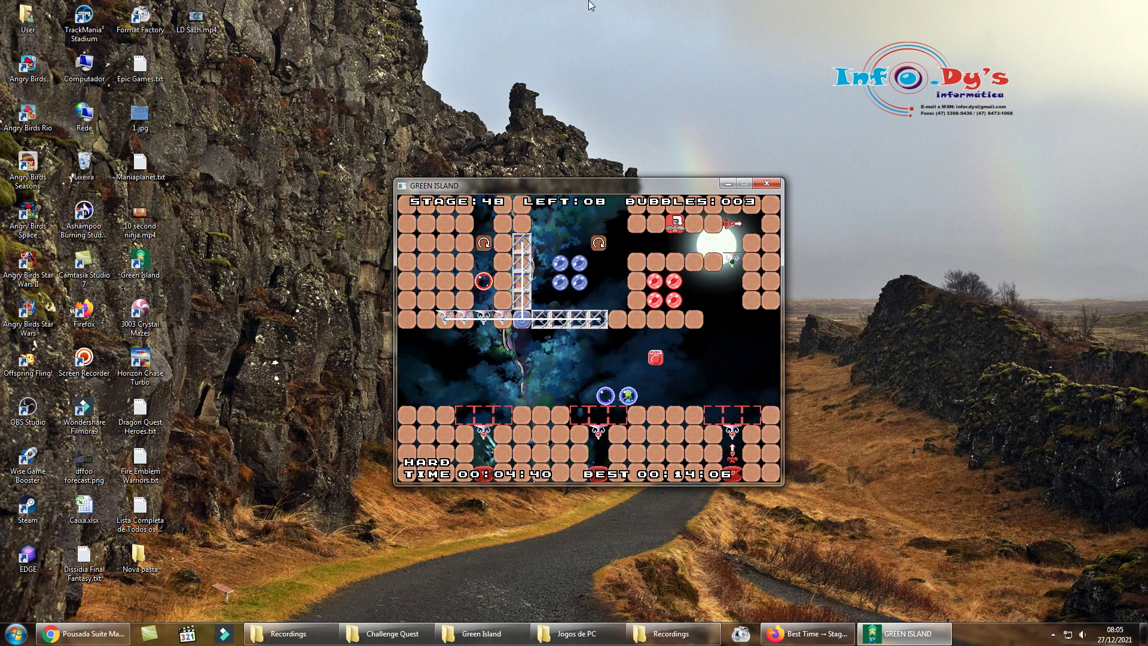
Restart again and play until dropping to the floor and rotating the girder
{"action": "key", "text": "Escape"}
{"action": "key", "text": "Down"}
{"action": "key", "text": "Return"}
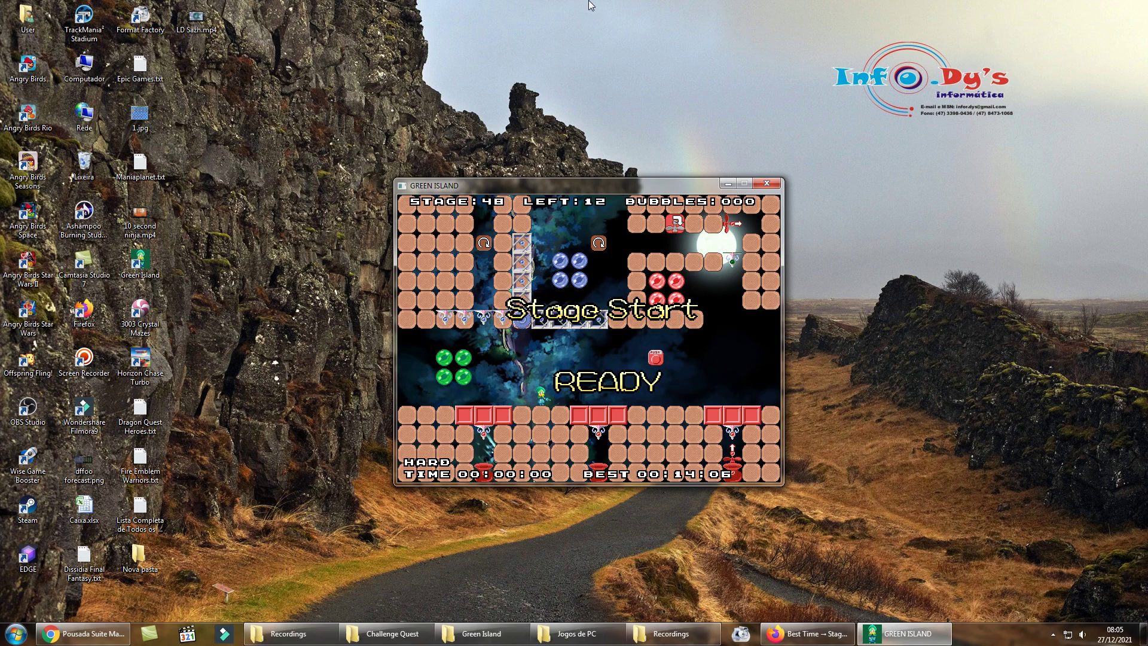
{"action": "key", "text": "Left"}
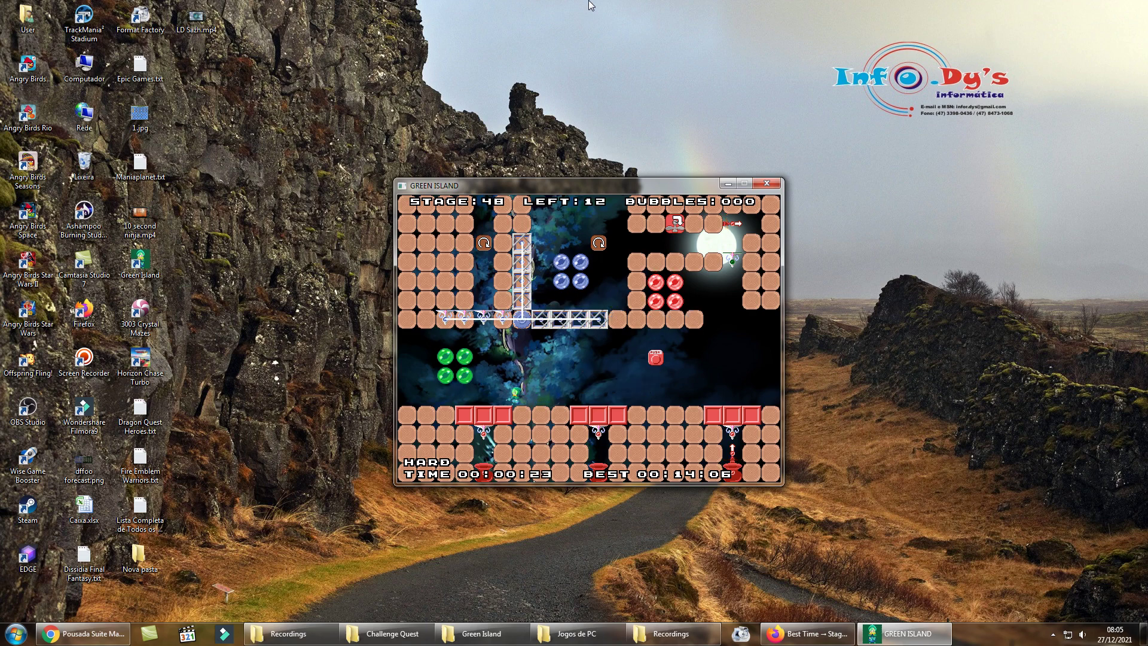
{"action": "key", "text": "Left"}
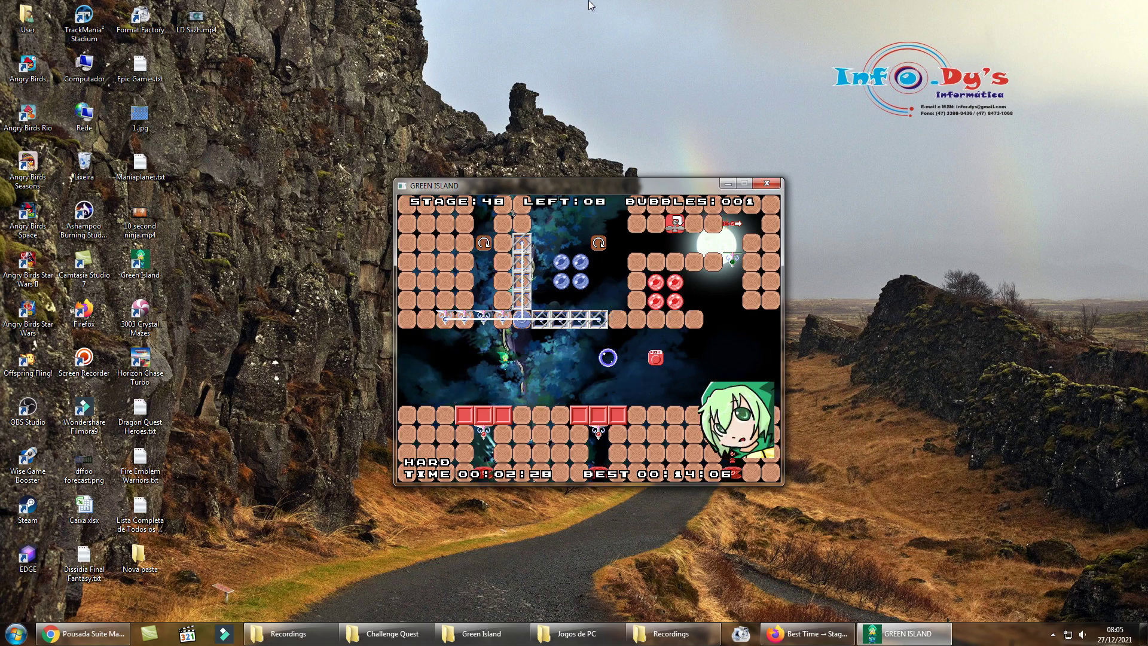
{"action": "key", "text": "Right"}
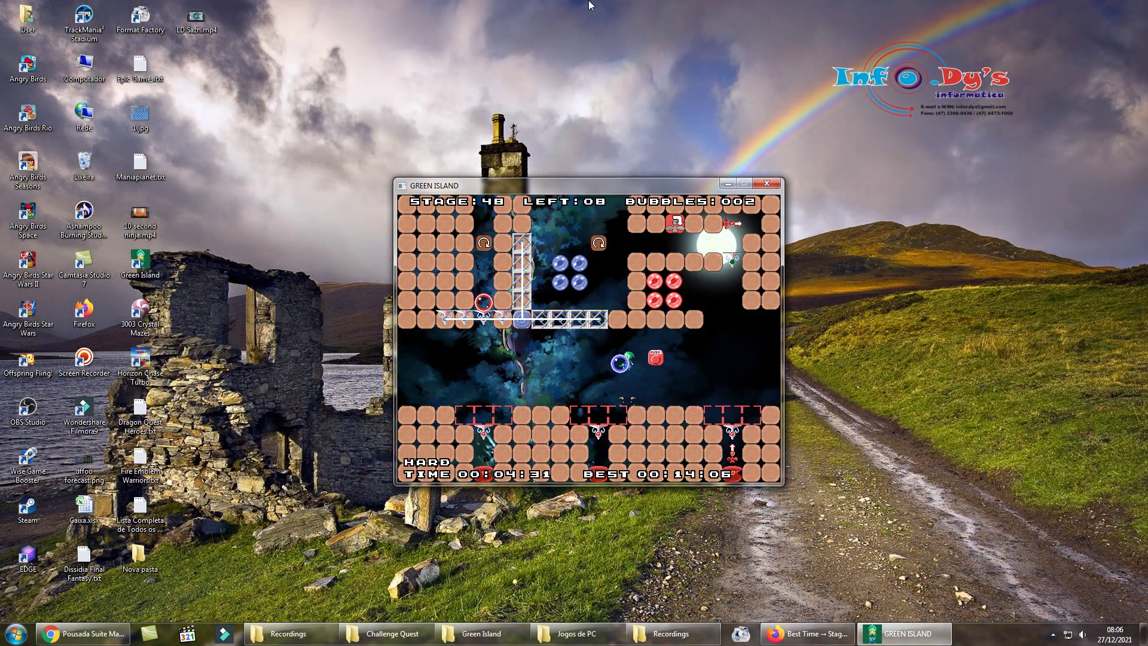
{"action": "key", "text": "Right"}
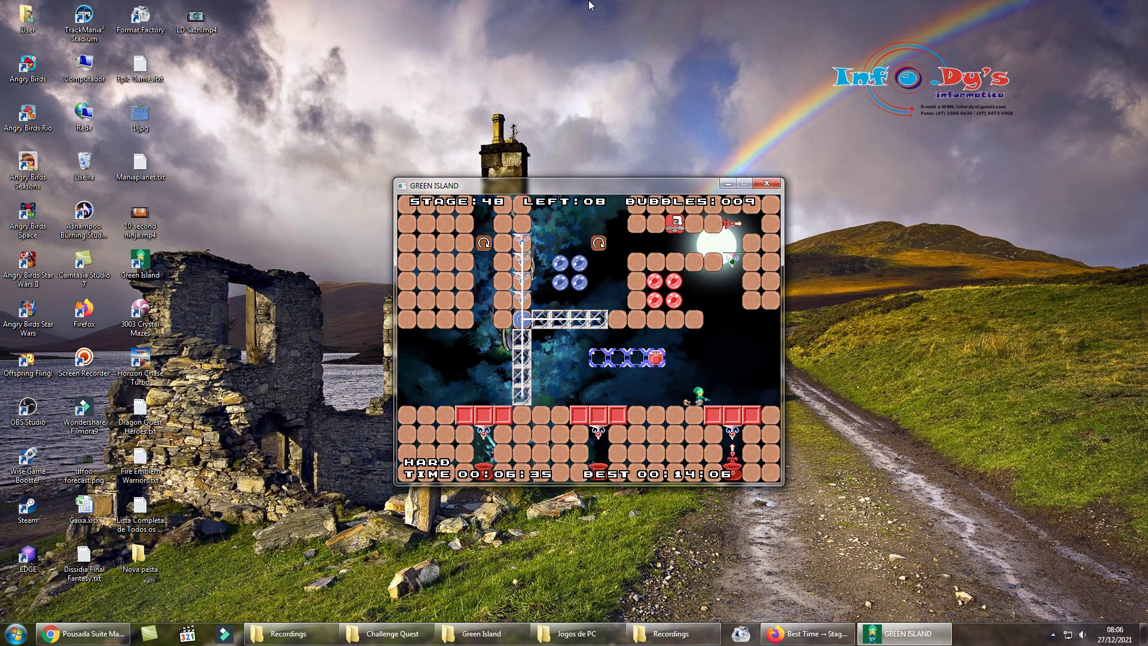
{"action": "key", "text": "Right"}
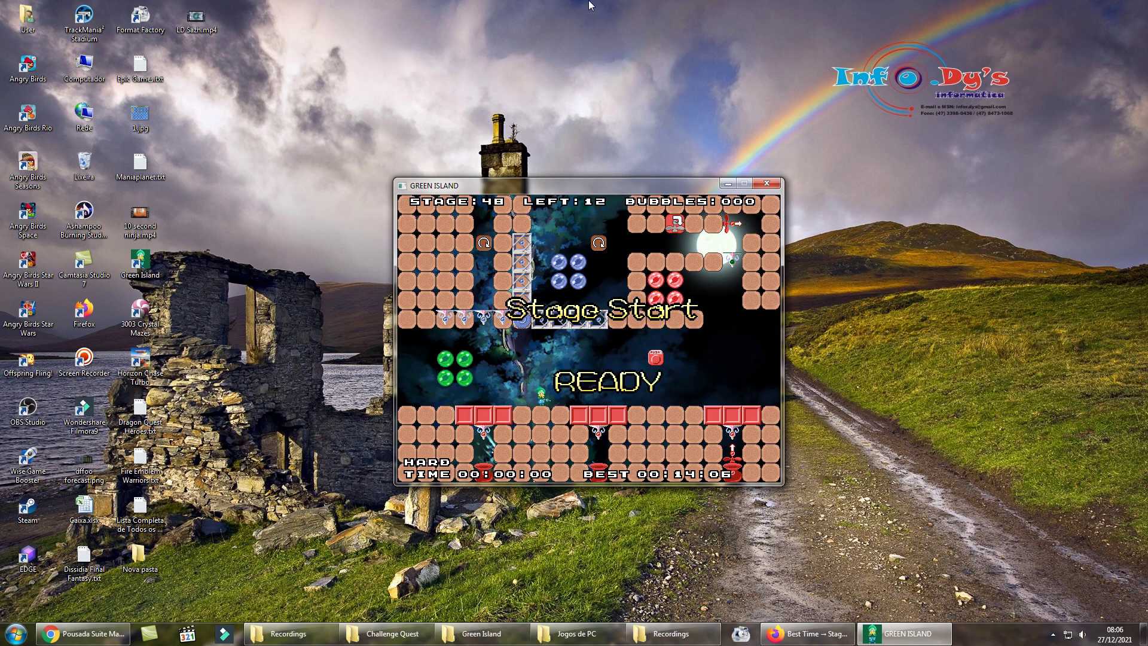
Play another run clearing green bubbles and rotating the girder, then pause it
{"action": "key", "text": "Left"}
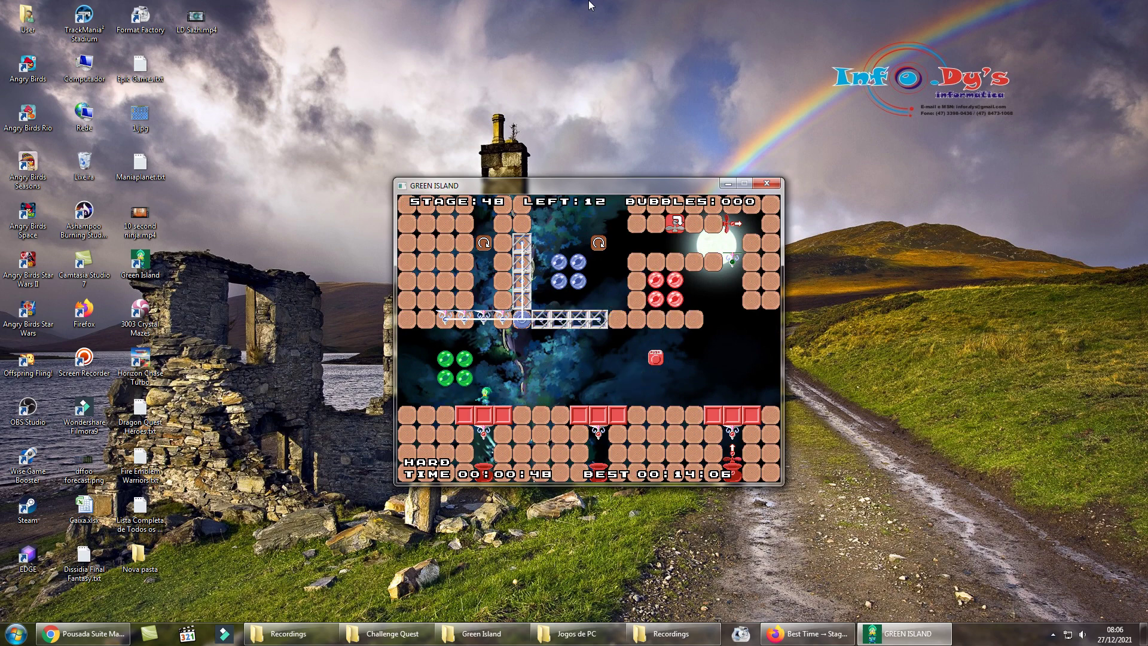
{"action": "key", "text": "Up"}
{"action": "key", "text": "Right"}
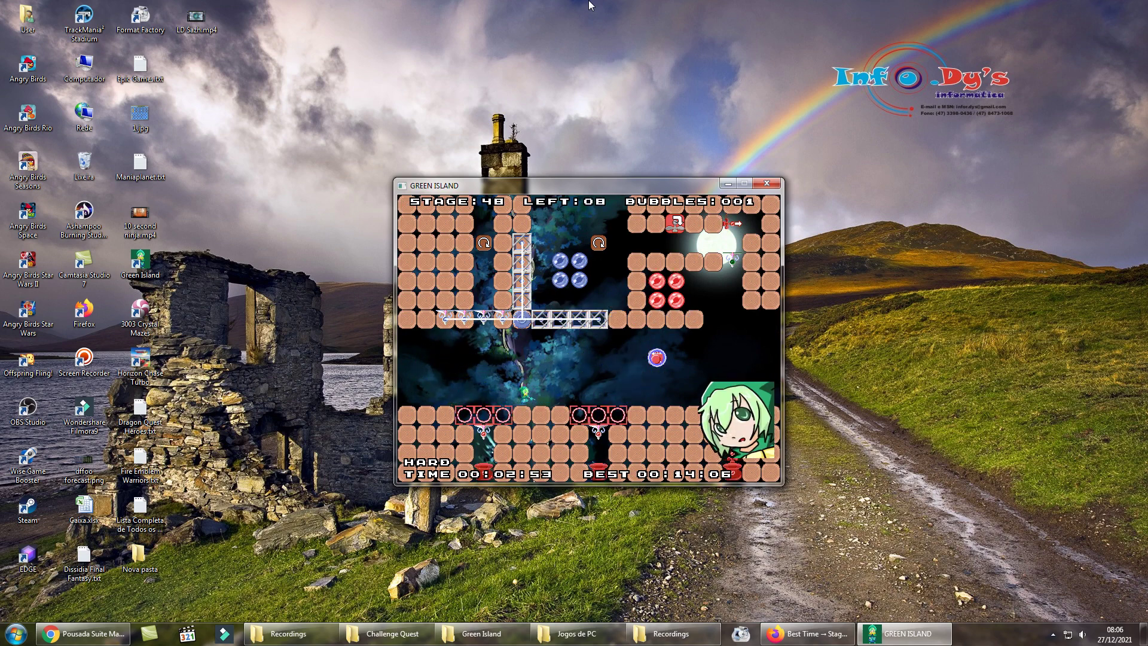
{"action": "key", "text": "Right"}
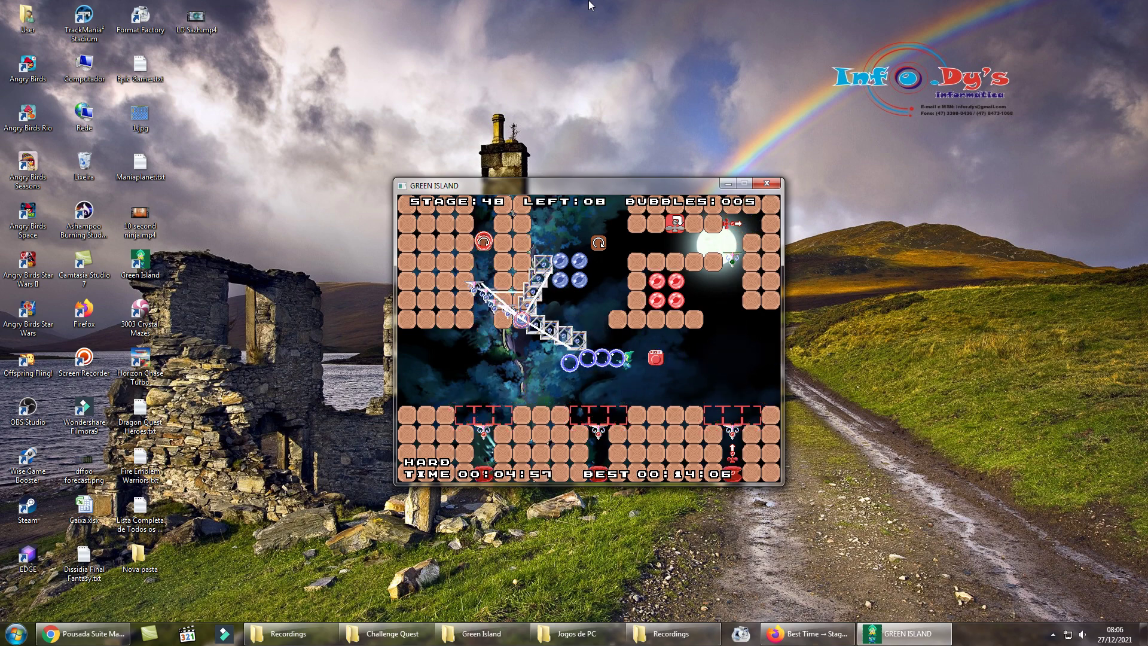
{"action": "key", "text": "Right"}
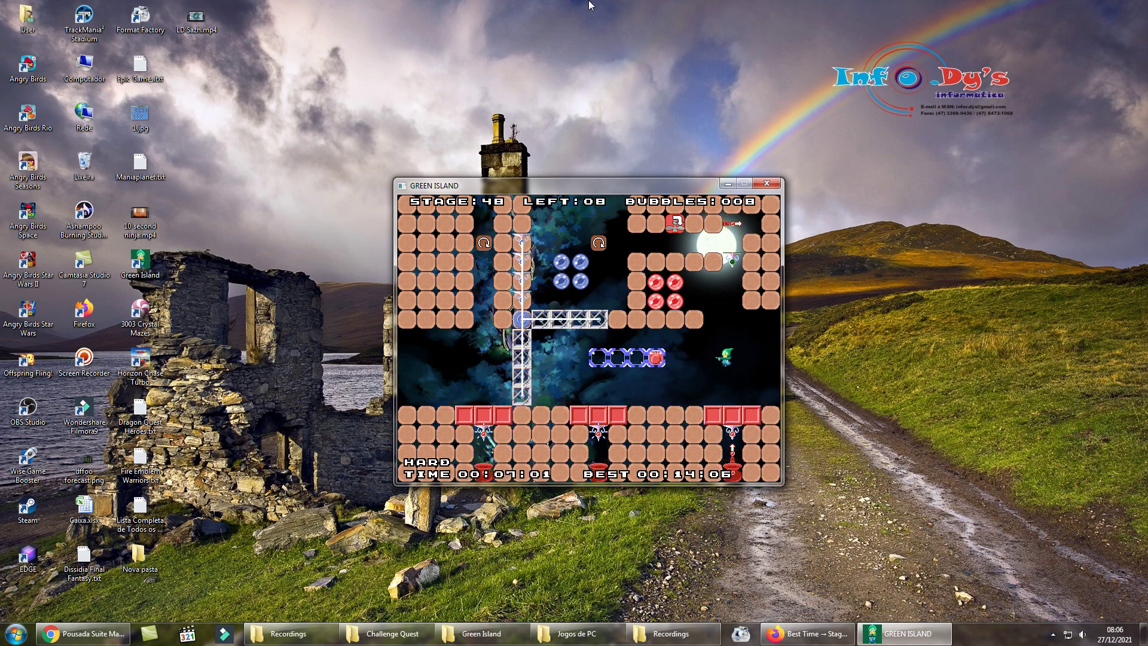
{"action": "key", "text": "Escape"}
Restart Stage 48 and play a try, popping greens and shooting toward the switch
{"action": "key", "text": "Down"}
{"action": "key", "text": "Return"}
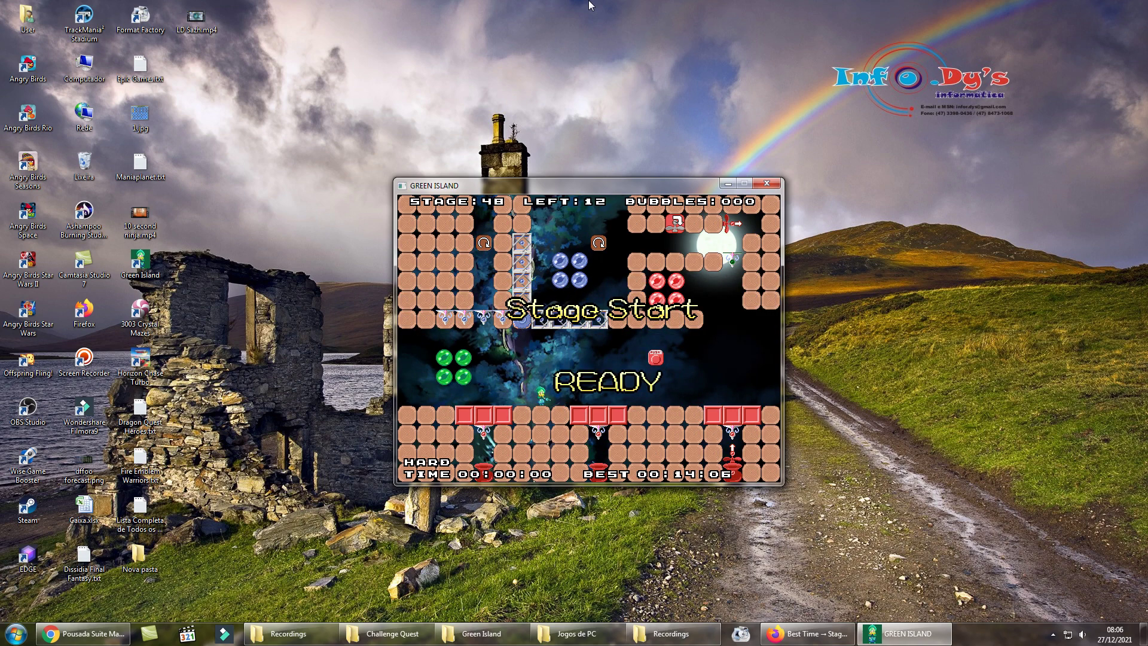
{"action": "key", "text": "Left"}
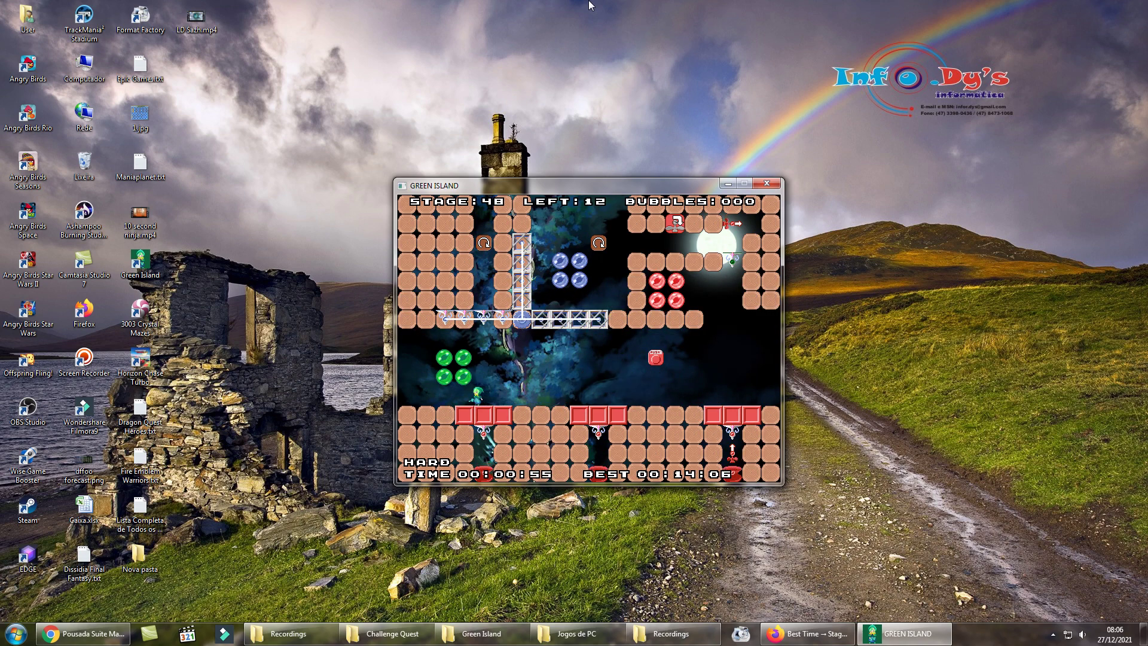
{"action": "key", "text": "z"}
{"action": "key", "text": "Right"}
{"action": "key", "text": "z"}
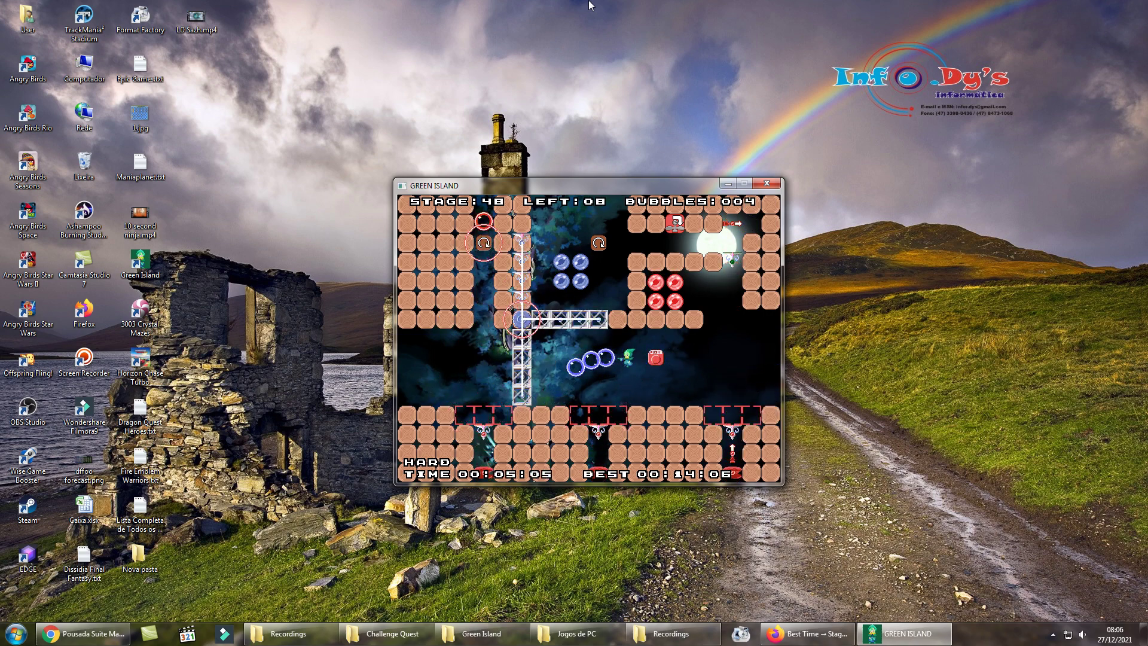
Abandon that try, replay the stage blowing bubbles along the platform, then pause
{"action": "key", "text": "Escape"}
{"action": "key", "text": "Return"}
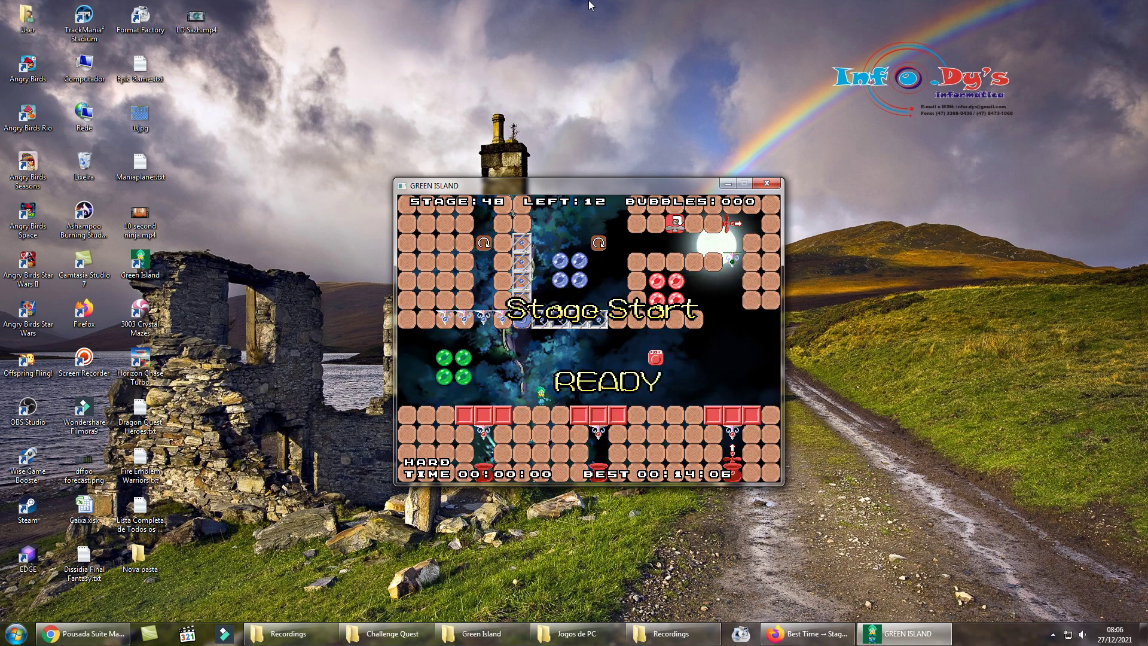
{"action": "key", "text": "Left"}
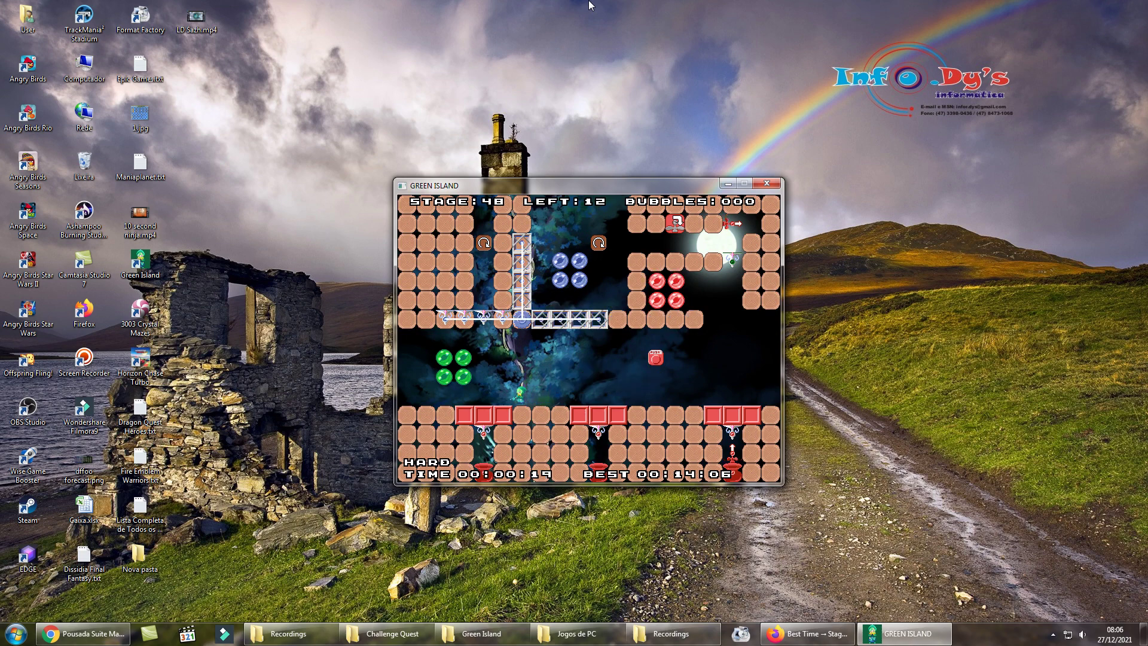
{"action": "key", "text": "z"}
{"action": "key", "text": "Right"}
{"action": "key", "text": "Right"}
{"action": "key", "text": "z"}
{"action": "key", "text": "Right"}
{"action": "key", "text": "z"}
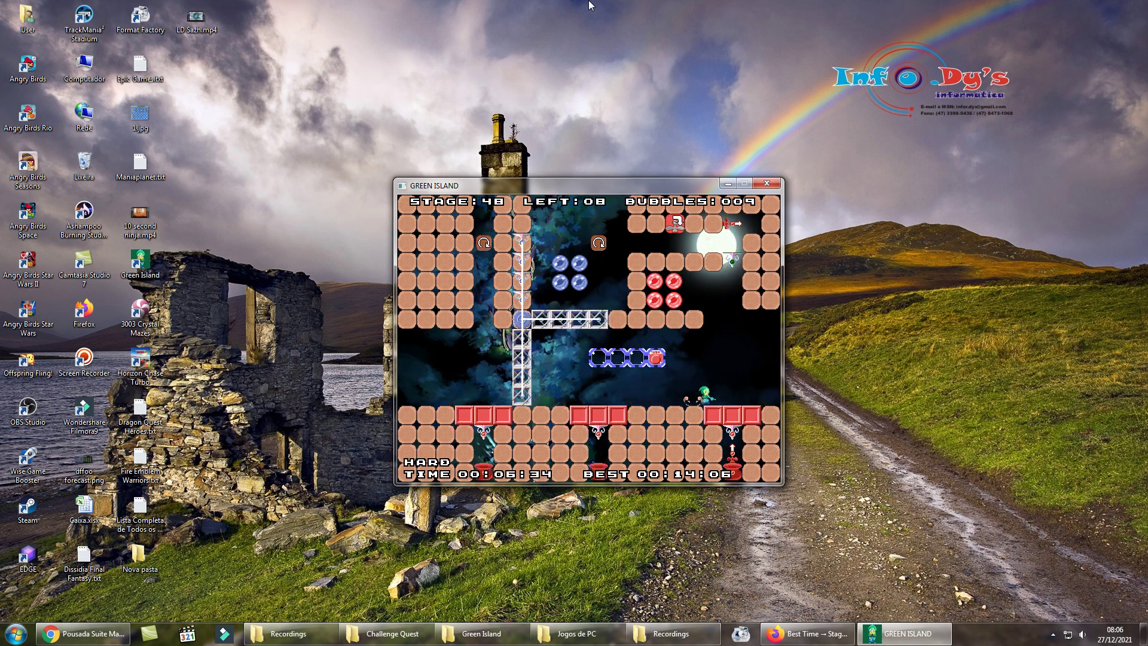
{"action": "key", "text": "Escape"}
Restart Stage 48 and blow a bubble chain while dropping to the lower floor
{"action": "key", "text": "Down"}
{"action": "key", "text": "Return"}
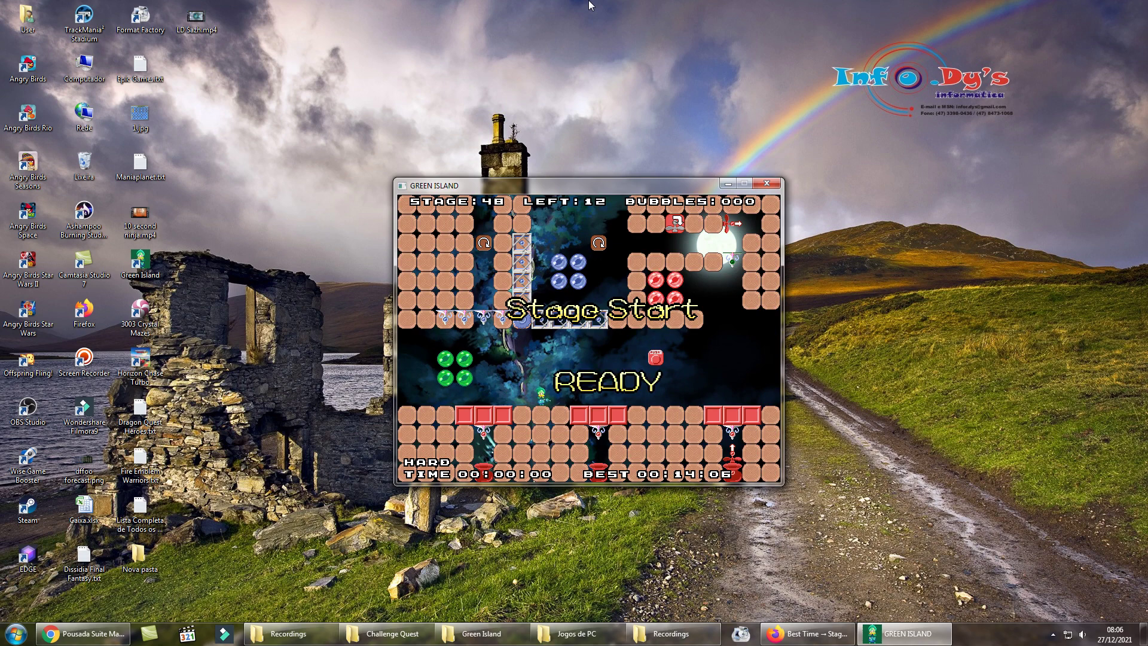
{"action": "key", "text": "Left"}
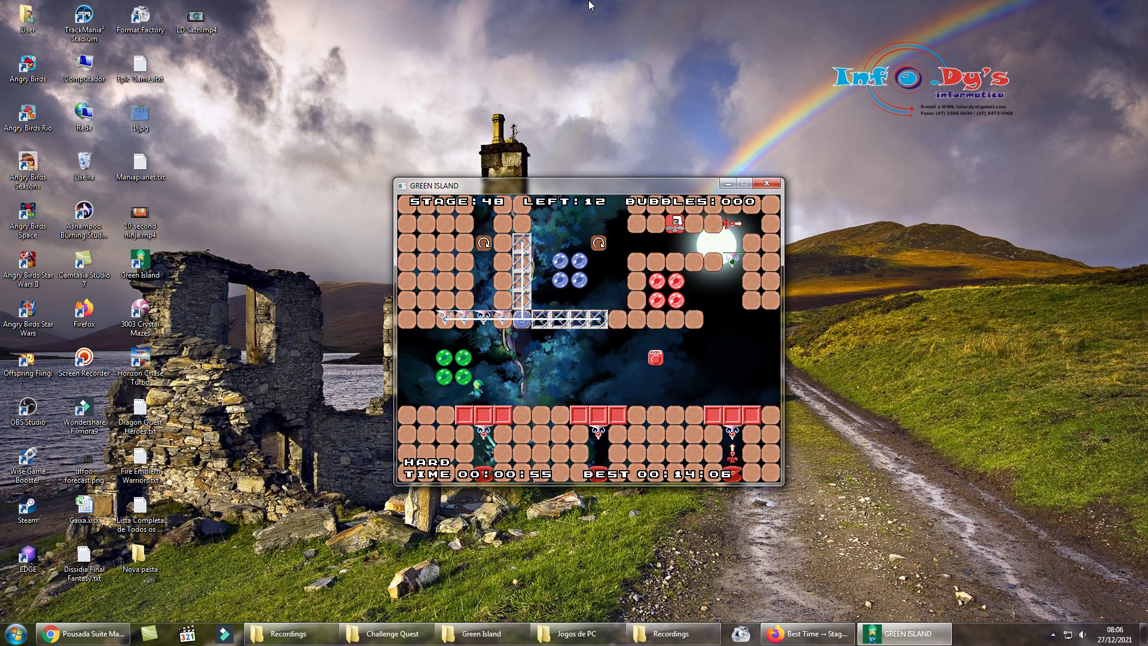
{"action": "key", "text": "Right"}
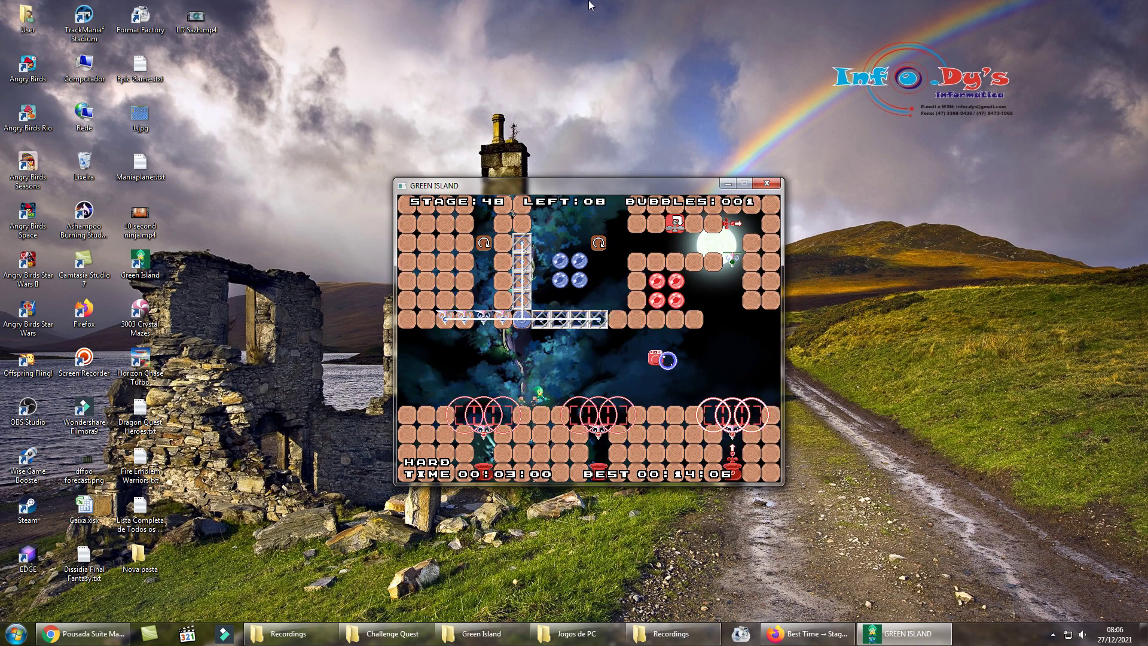
{"action": "key", "text": "Right"}
{"action": "key", "text": "space"}
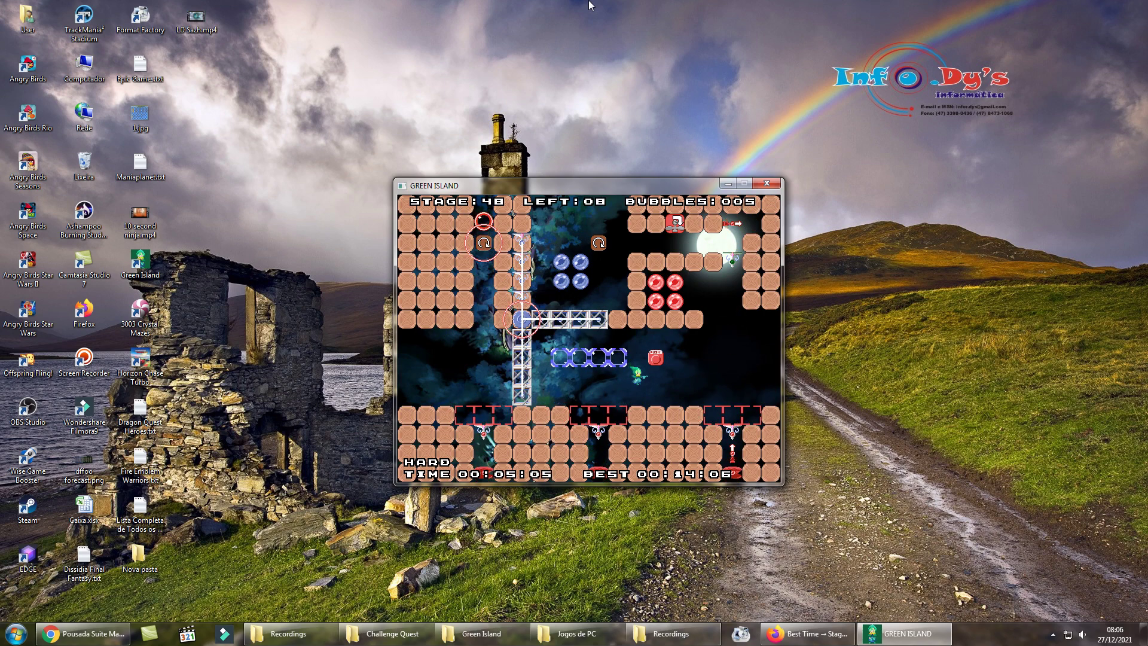
{"action": "key", "text": "Right"}
{"action": "key", "text": "space"}
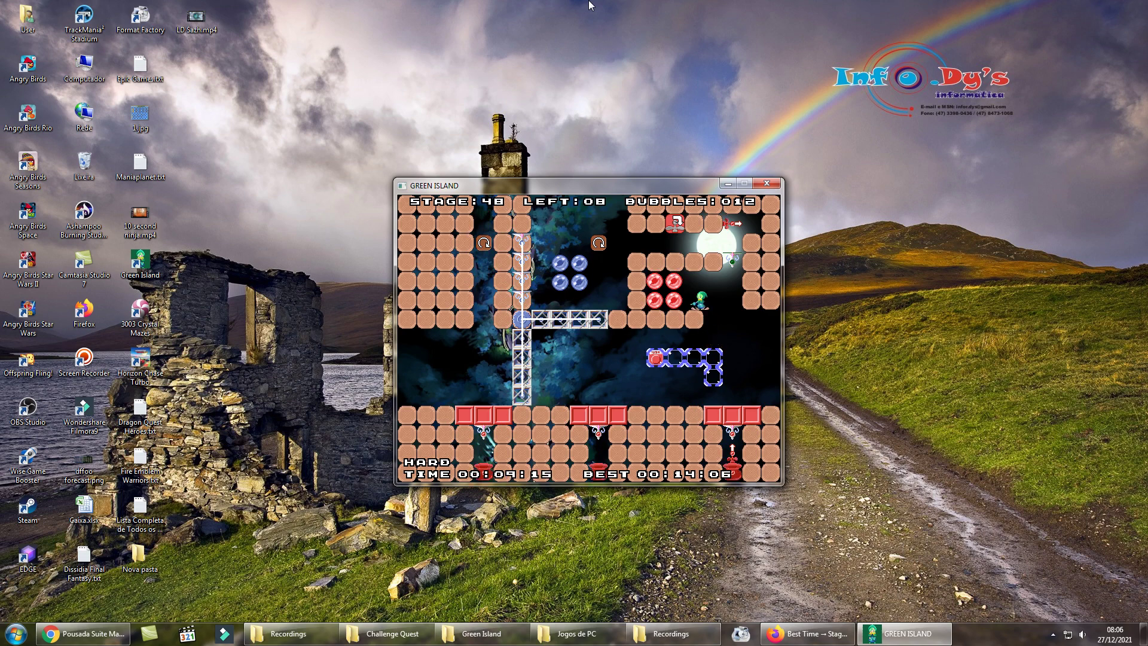
Pop the red and last four blue bubbles for a 14.08 clear, then replay
{"action": "key", "text": "Left"}
{"action": "key", "text": "space"}
{"action": "key", "text": "Up"}
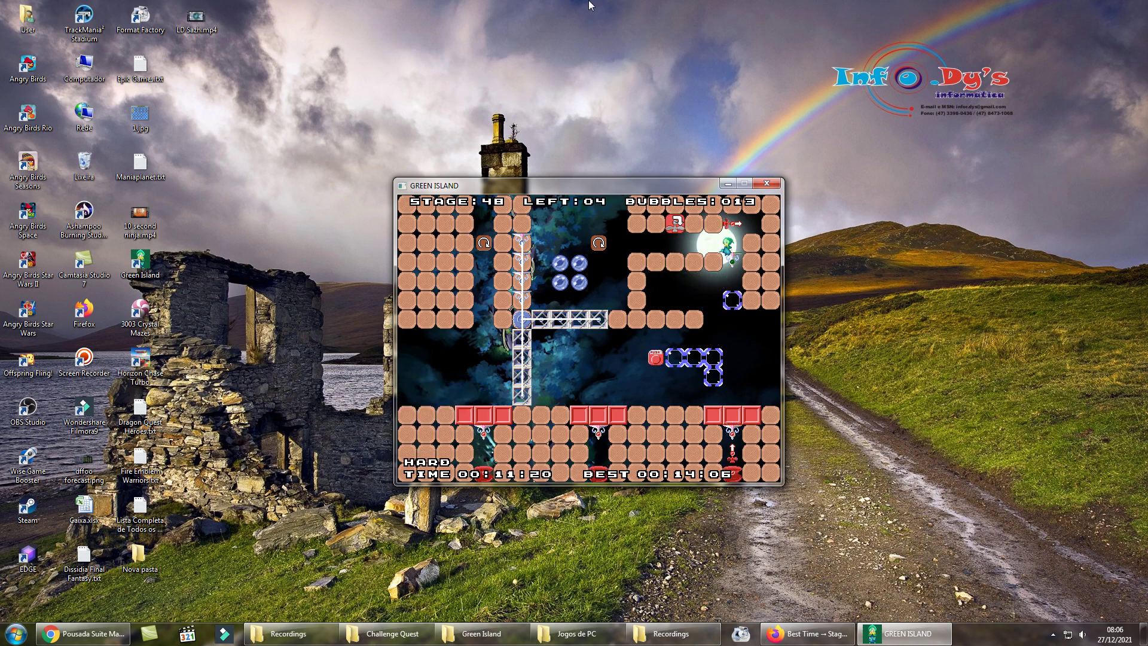
{"action": "key", "text": "Left"}
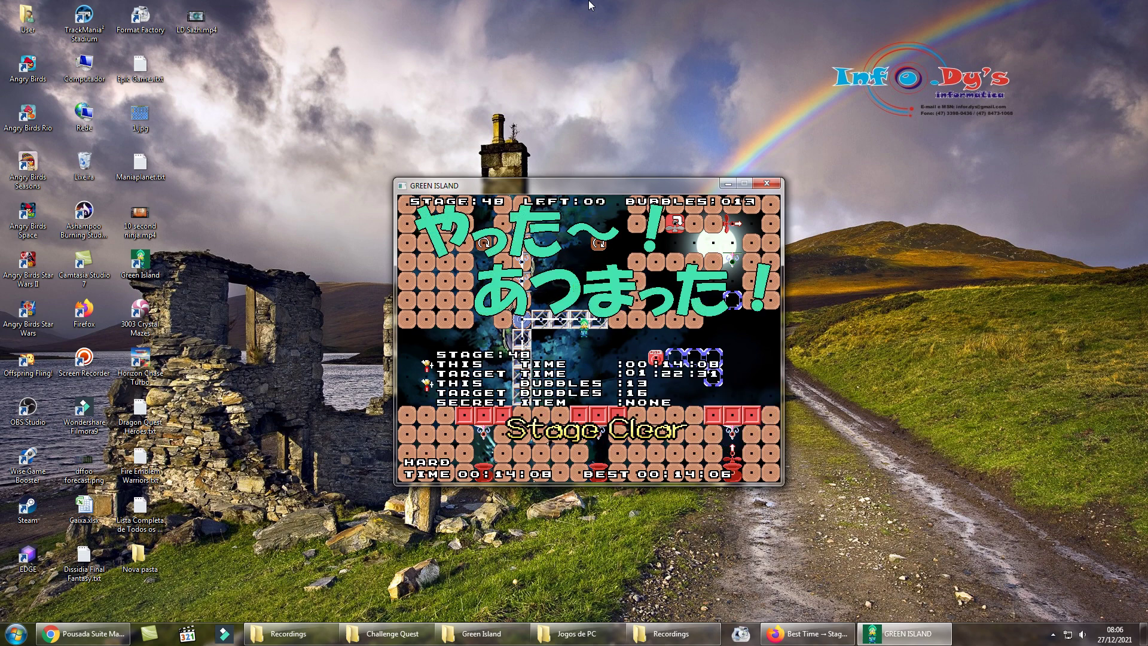
{"action": "key", "text": "z"}
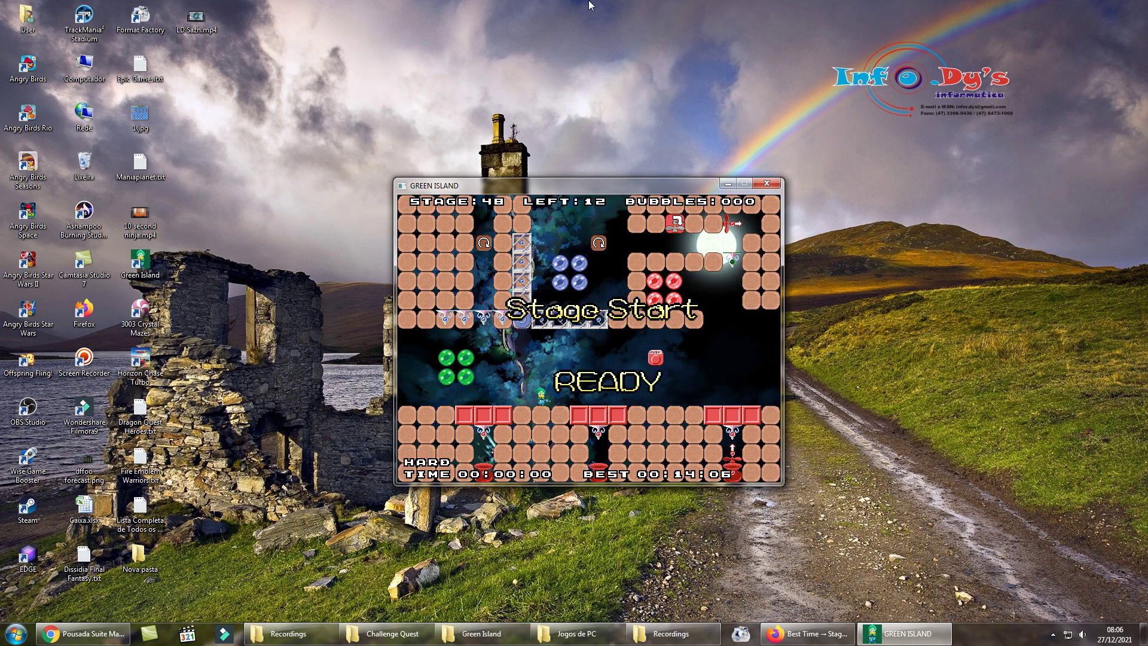
{"action": "key", "text": "Left"}
{"action": "key", "text": "z"}
{"action": "key", "text": "Right"}
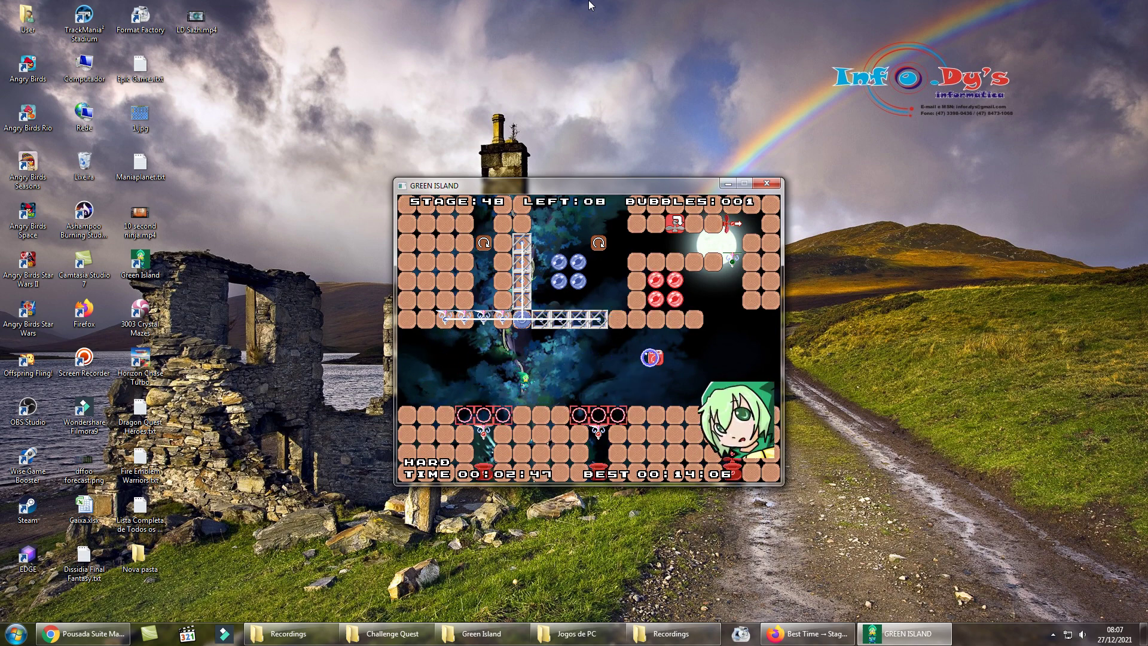
{"action": "key", "text": "Right"}
{"action": "key", "text": "z"}
{"action": "key", "text": "z"}
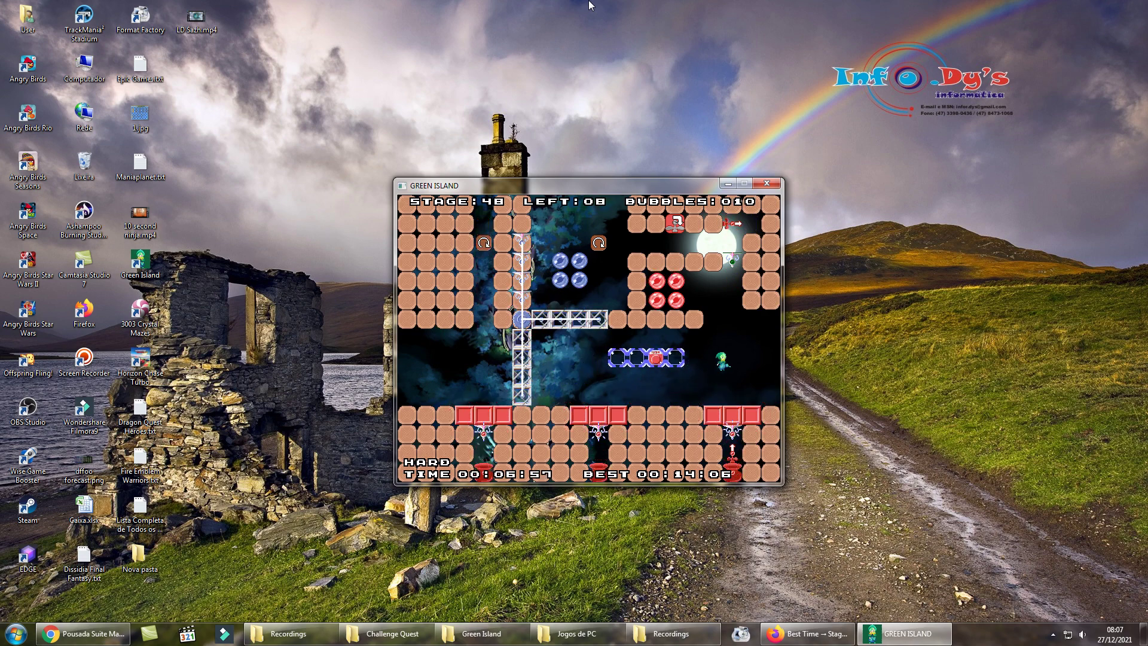
{"action": "key", "text": "z"}
{"action": "key", "text": "r"}
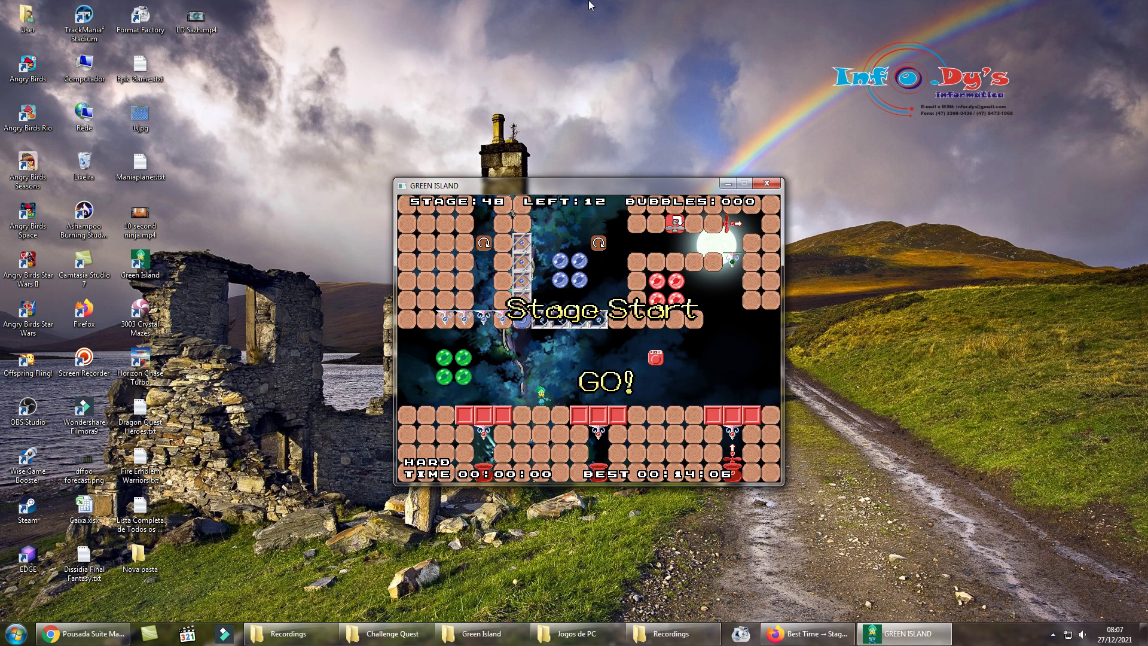
{"action": "key", "text": "Left"}
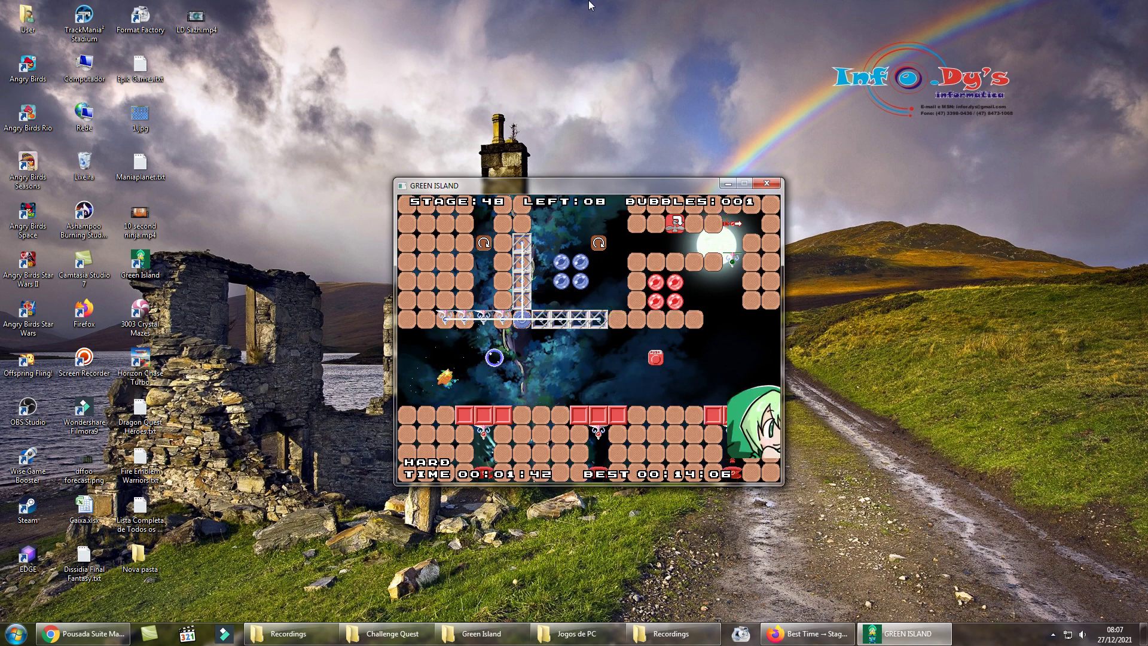
{"action": "key", "text": "Right"}
{"action": "key", "text": "Right"}
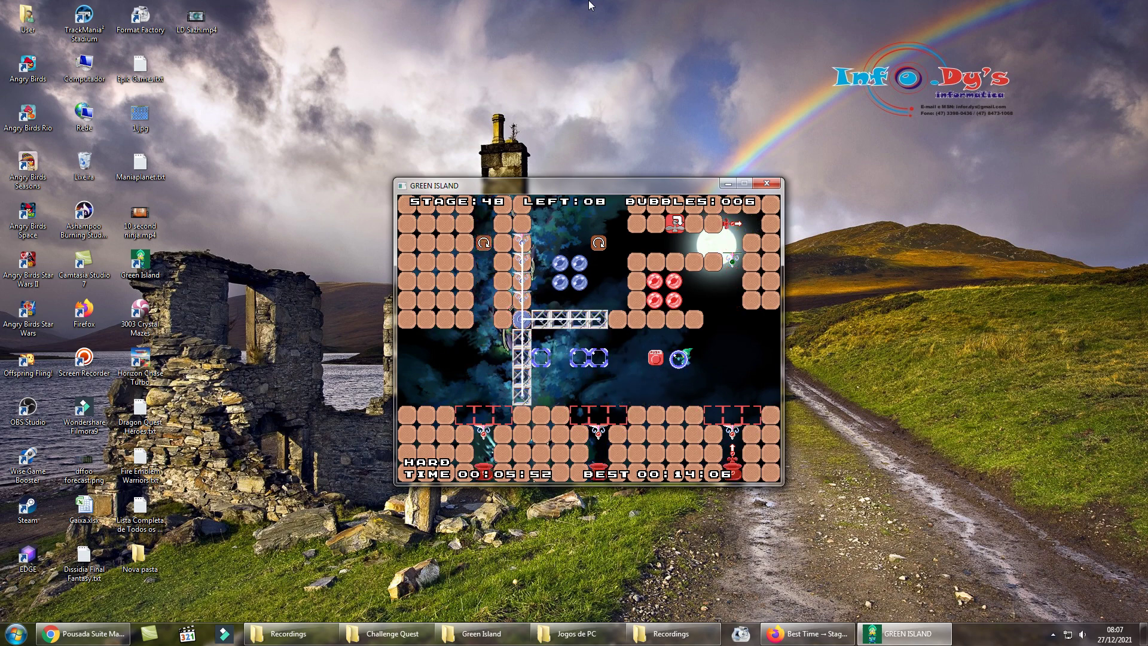
{"action": "key", "text": "Right"}
{"action": "key", "text": "Left"}
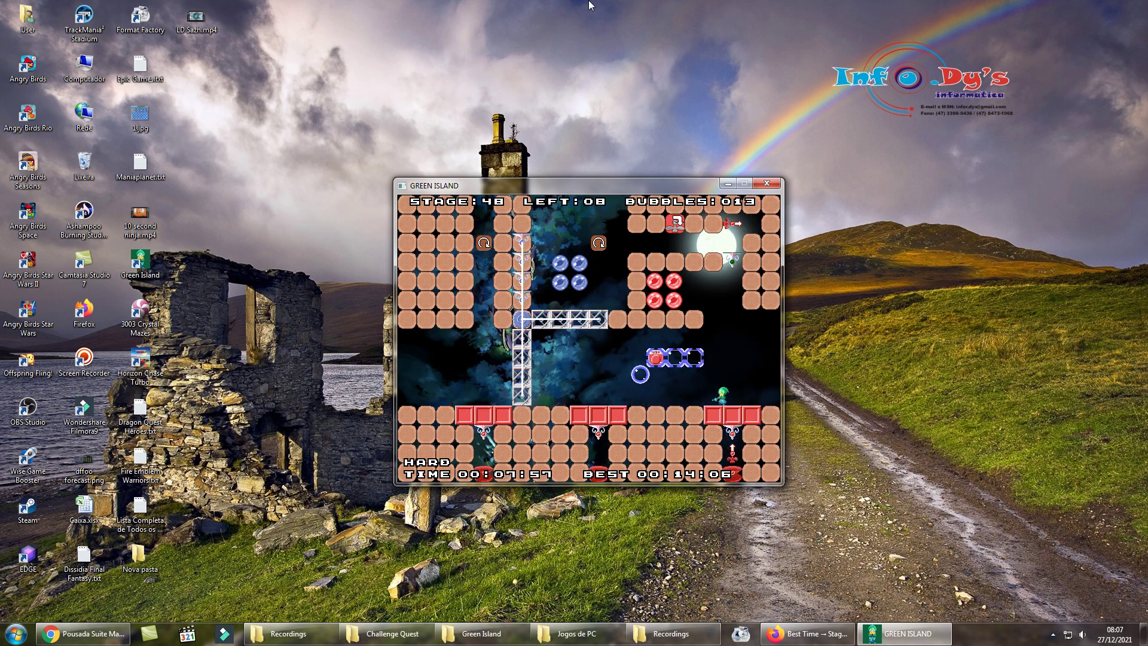
{"action": "key", "text": "r"}
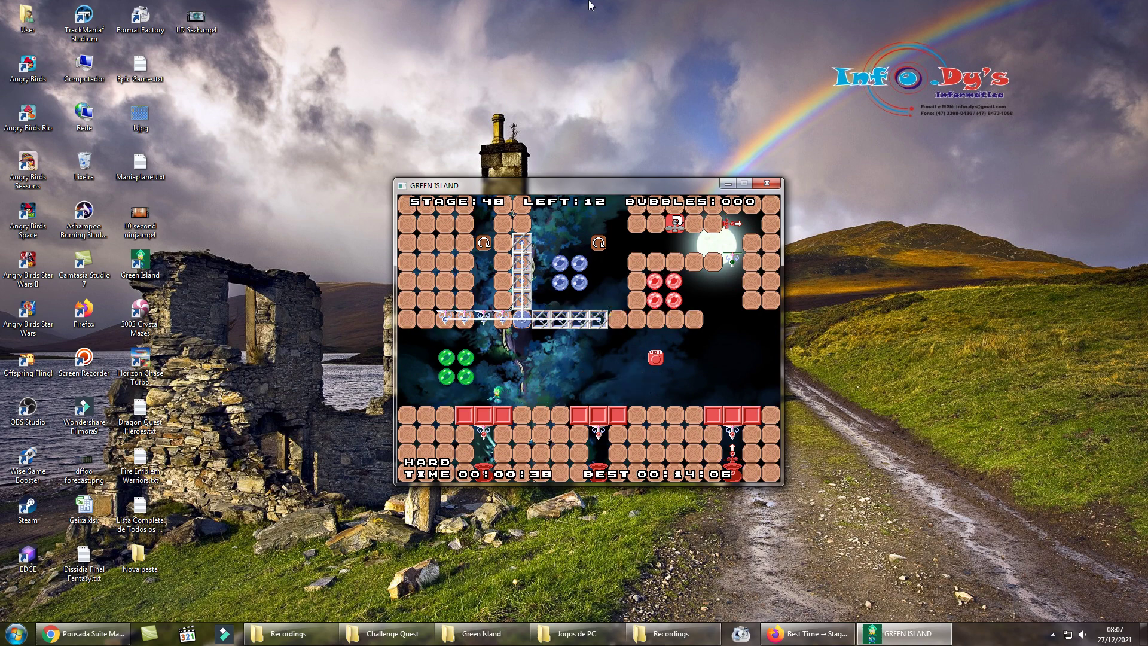
Pop the green, purple, red and four blue bubbles for a record 14.00 clear
{"action": "key", "text": "Left"}
{"action": "key", "text": "Right"}
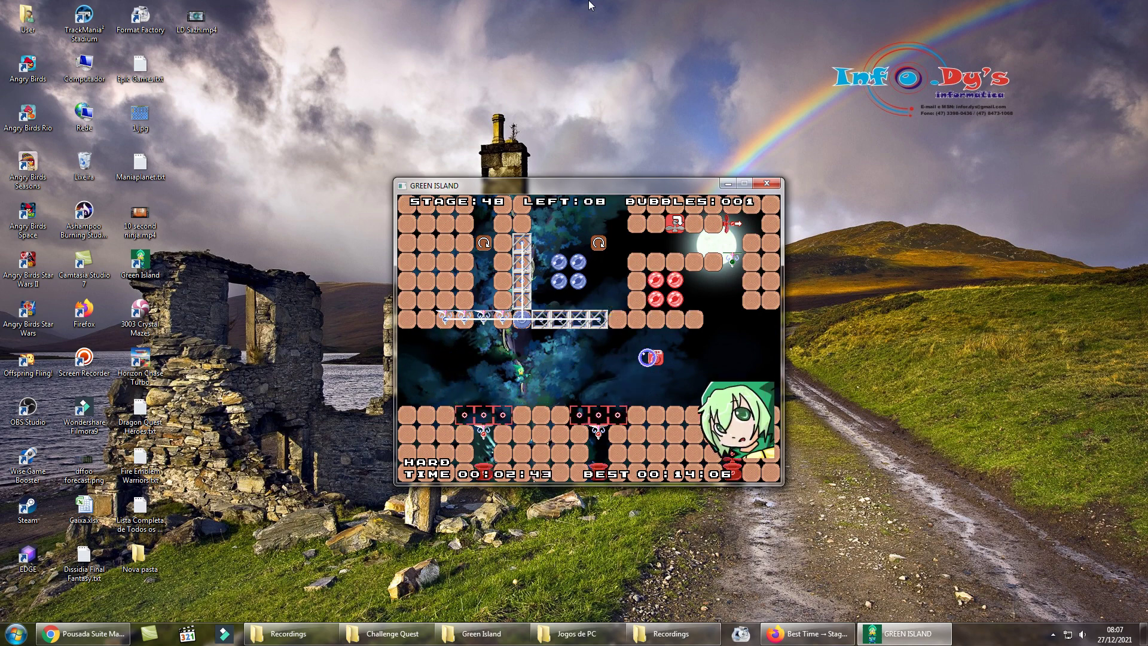
{"action": "key", "text": "Right"}
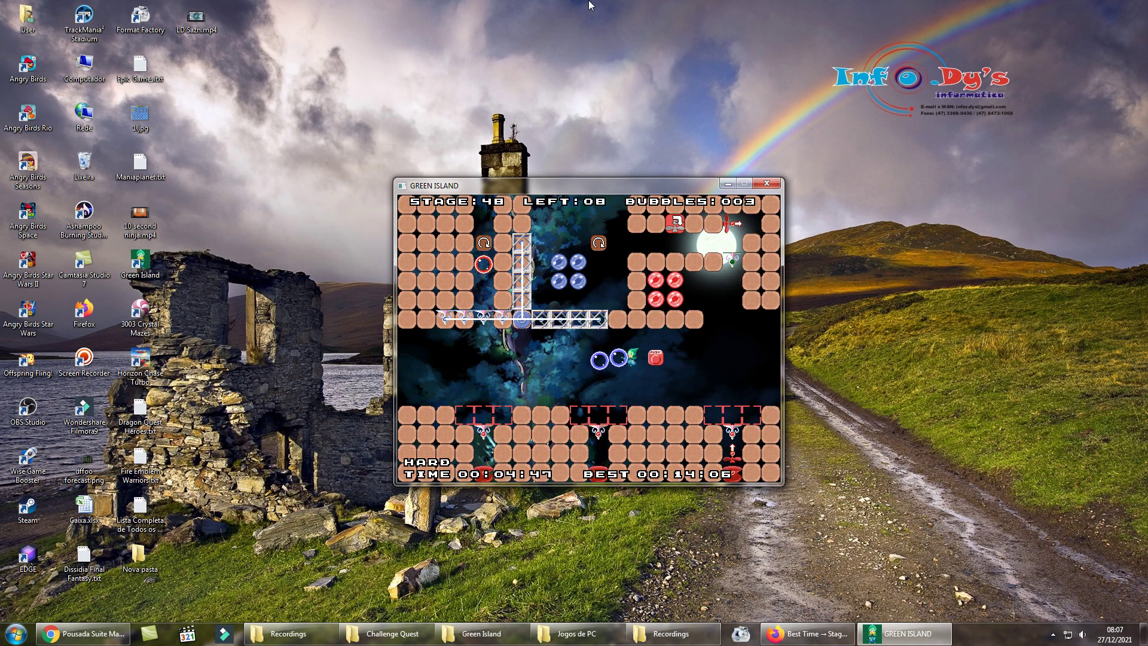
{"action": "key", "text": "Right"}
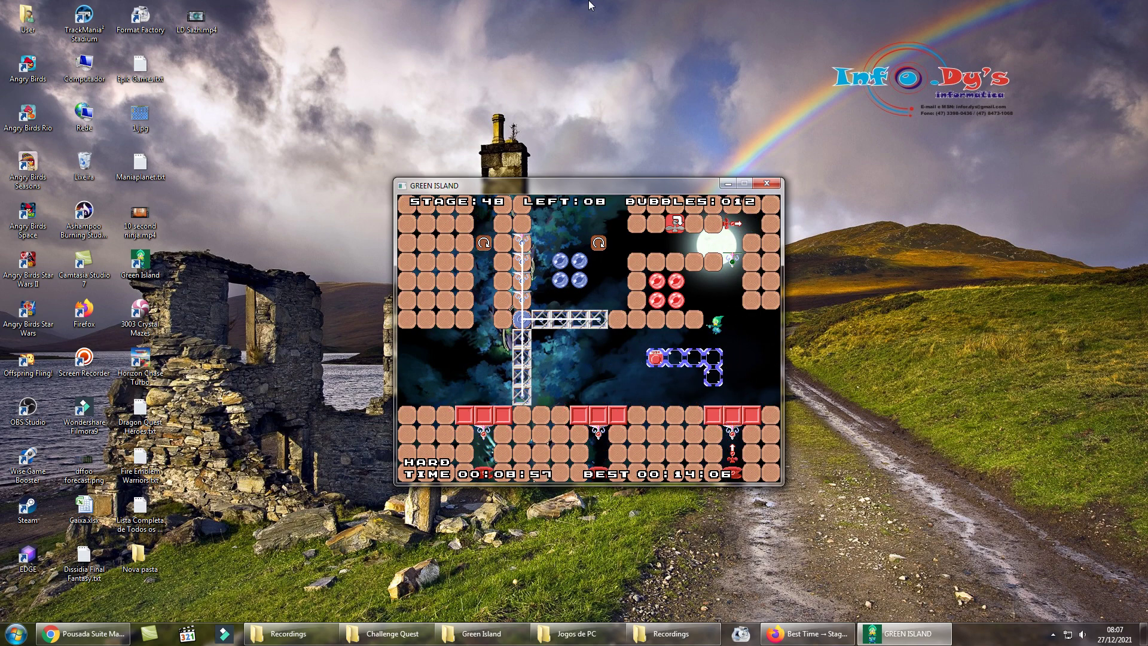
{"action": "key", "text": "Left"}
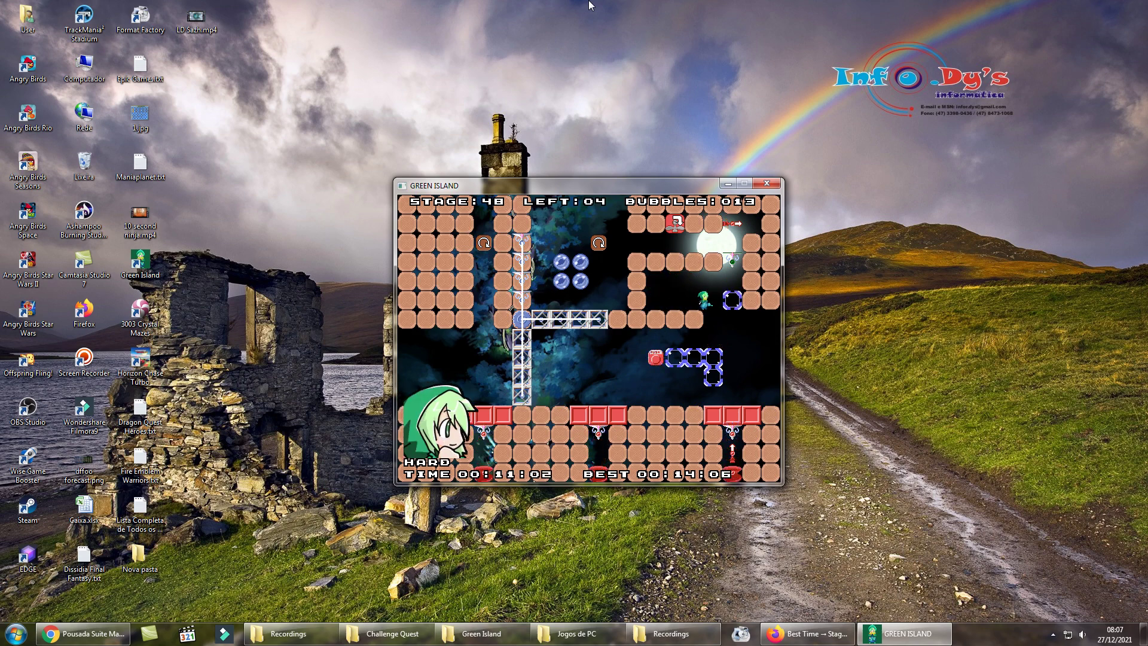
{"action": "key", "text": "Up"}
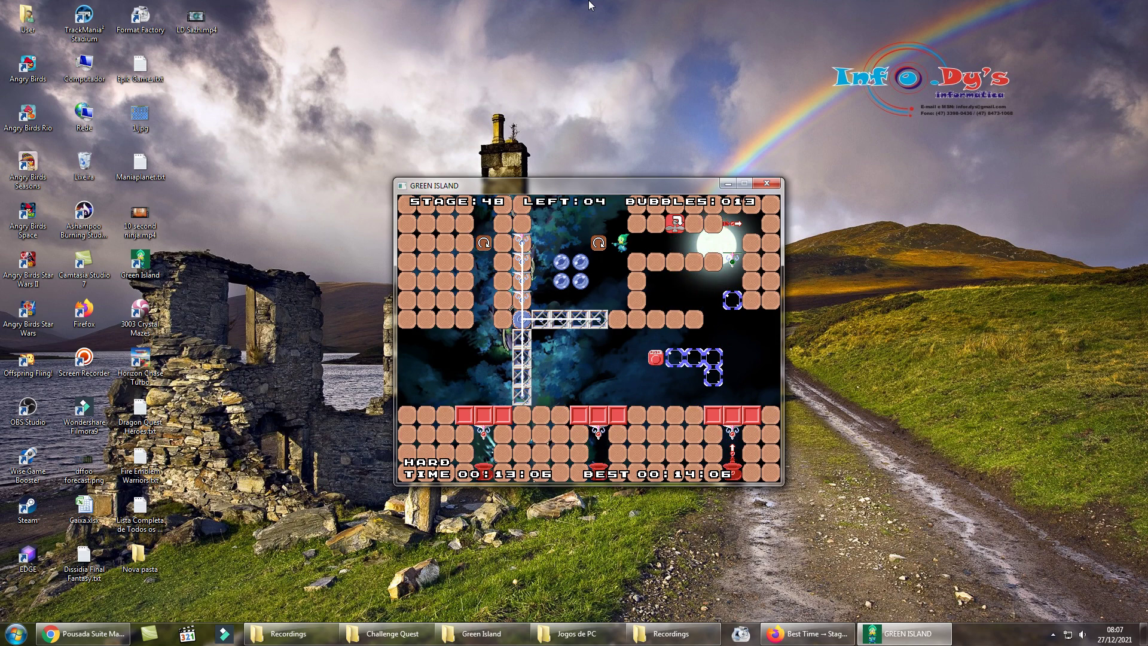
{"action": "key", "text": "Left"}
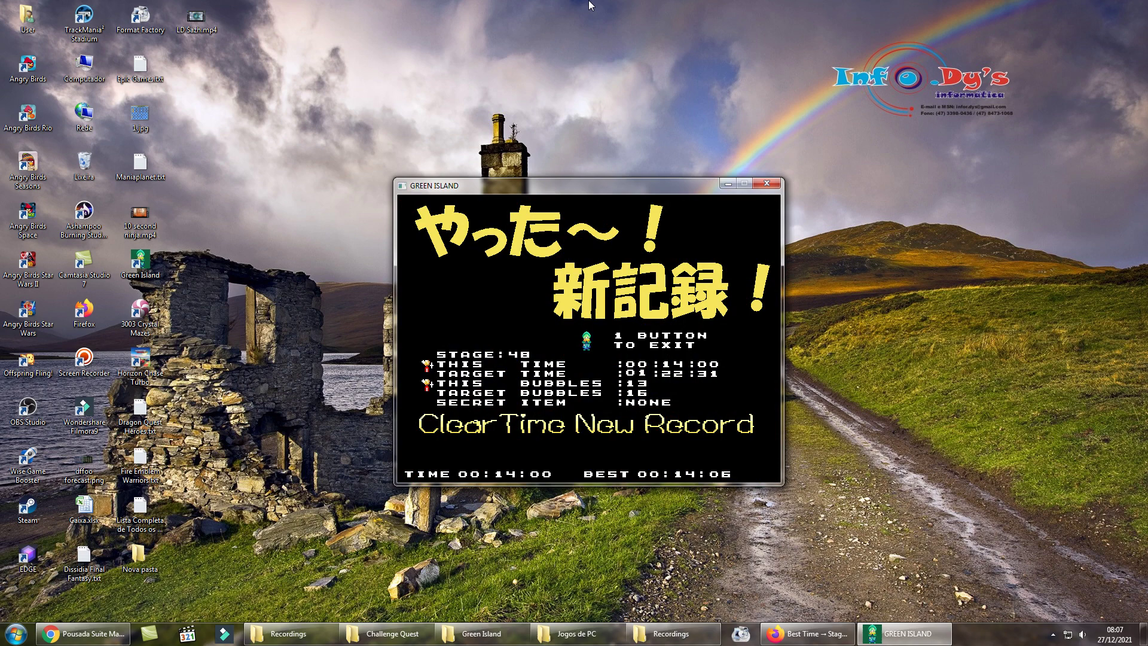
Leave the new-record results for Stage Select, then exit Green Island to the desktop
{"action": "key", "text": "z"}
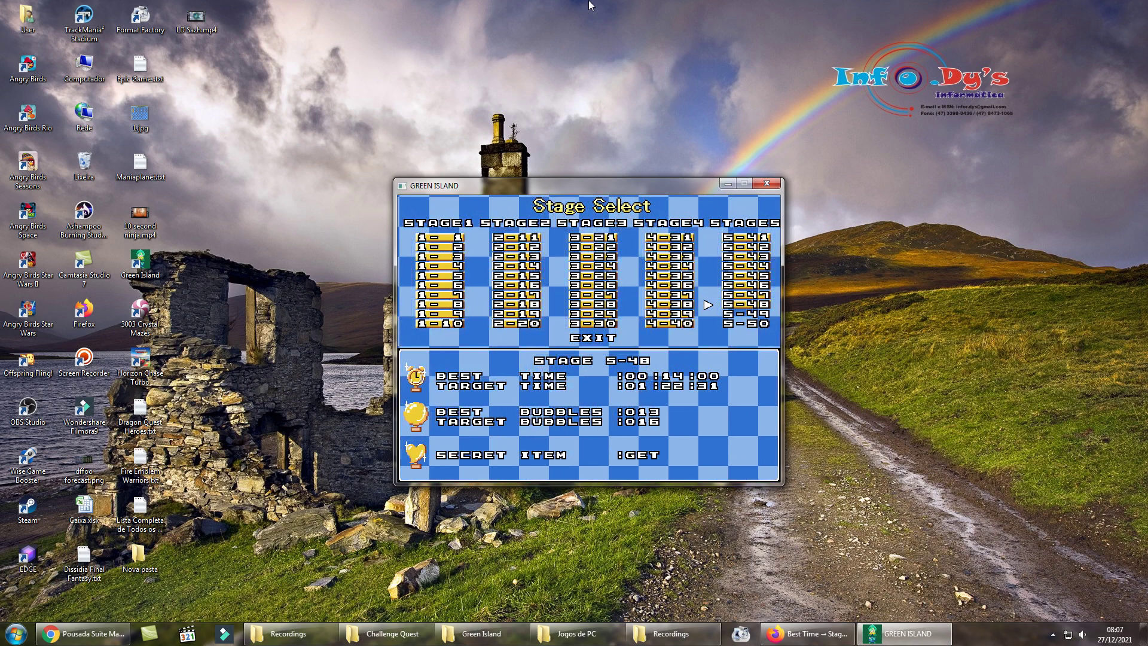
{"action": "key", "text": "x"}
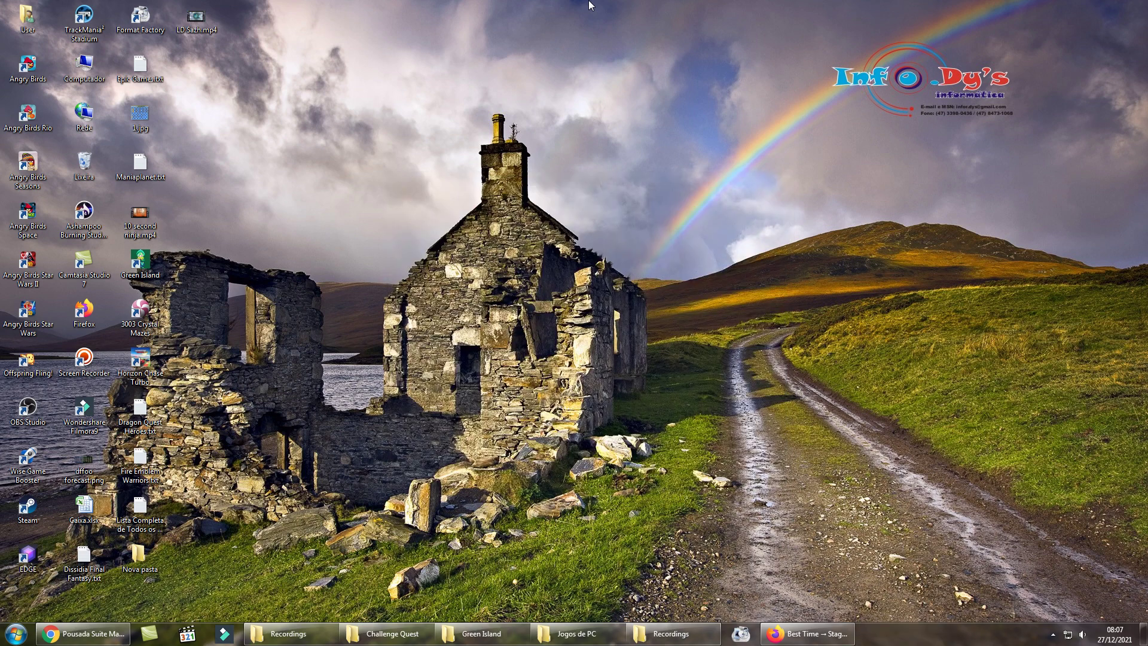